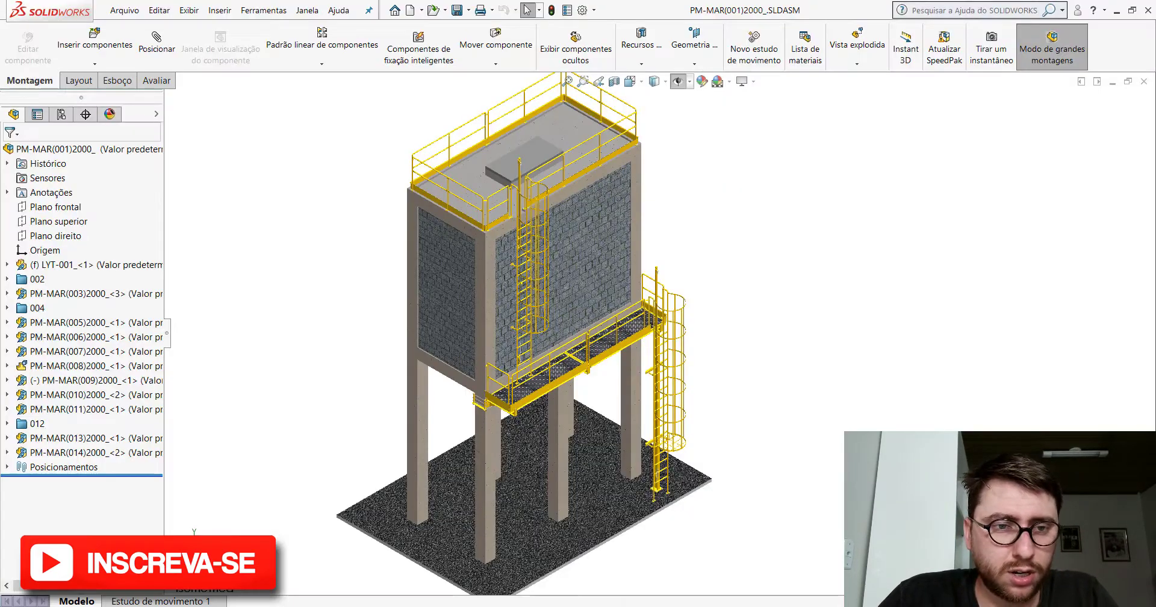
- Open PP-MAR(048)2000.SLDPRT from the Peças folder on the desktop
left_click(1117, 10)
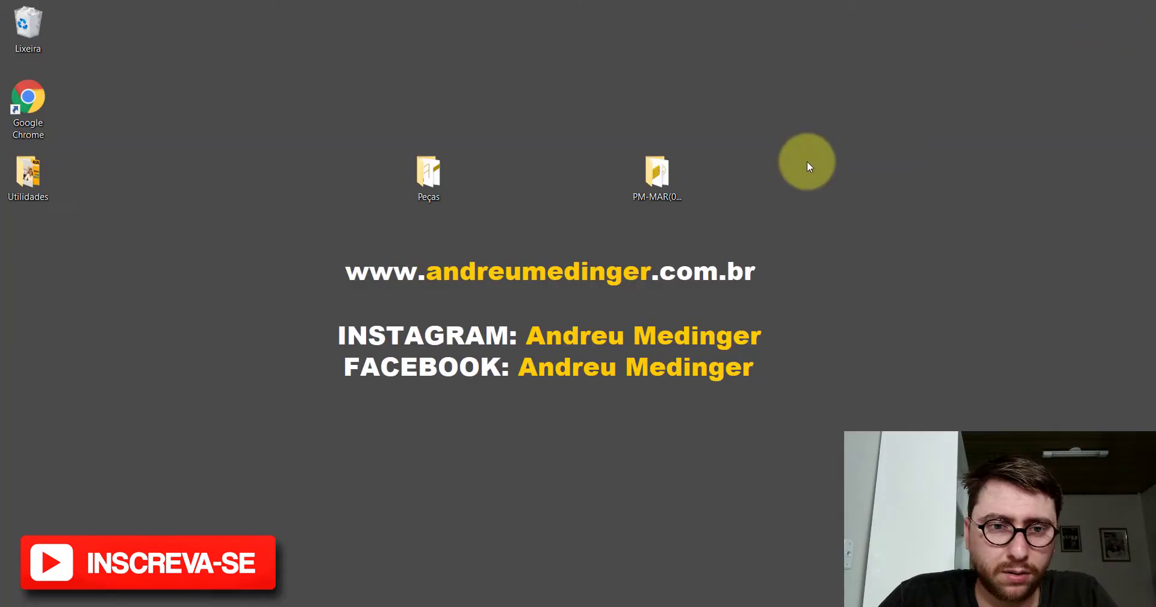
double_click(420, 174)
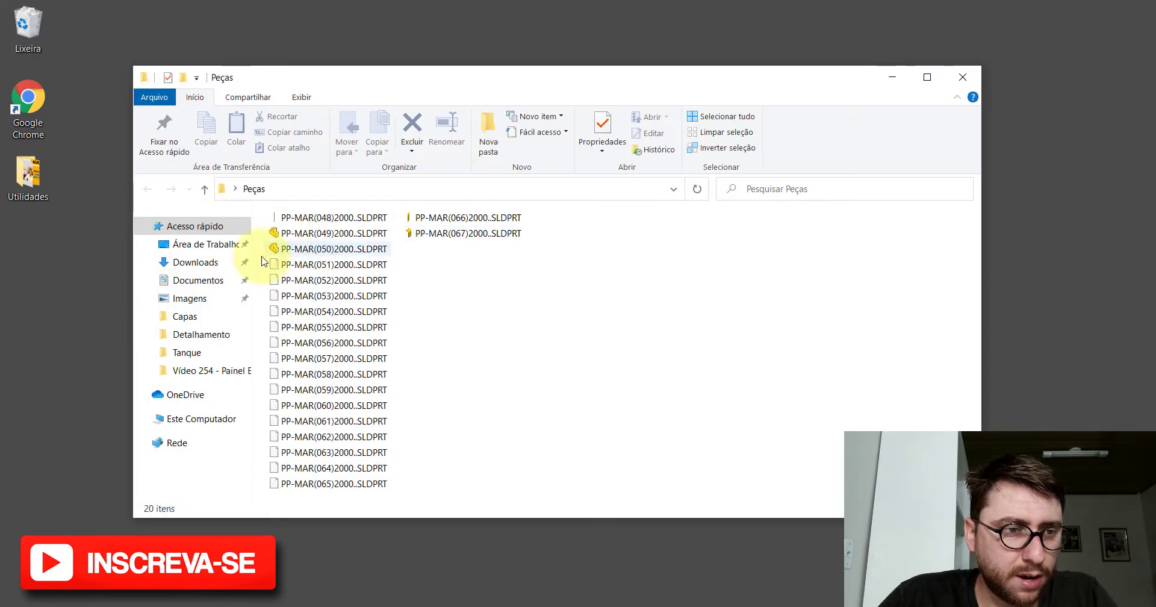
left_click(294, 221)
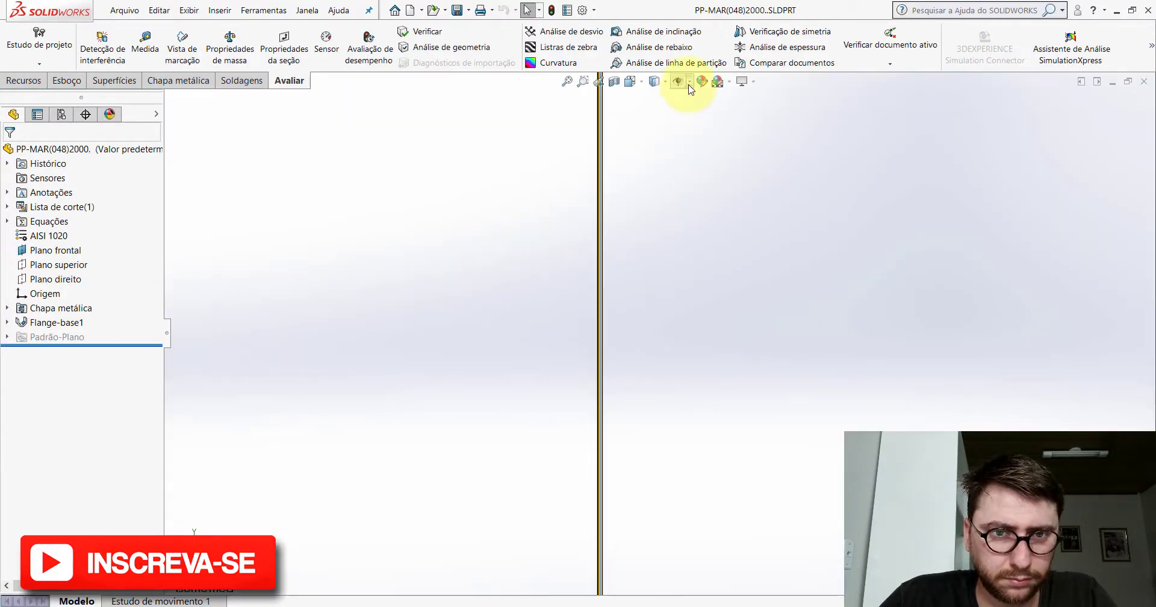
- Orbit the PP-MAR(048) plate and change the scene background to Branco simples
left_click(687, 84)
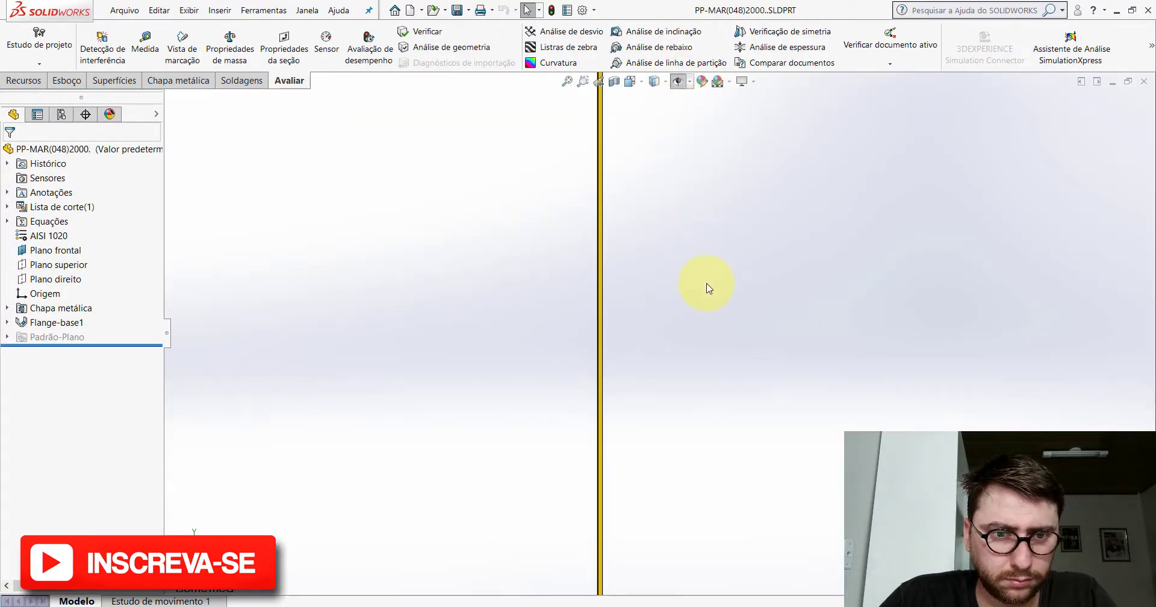
mouse_move(709, 289)
middle_mouse_down()
mouse_move(652, 248)
mouse_move(645, 348)
mouse_move(676, 258)
middle_mouse_up()
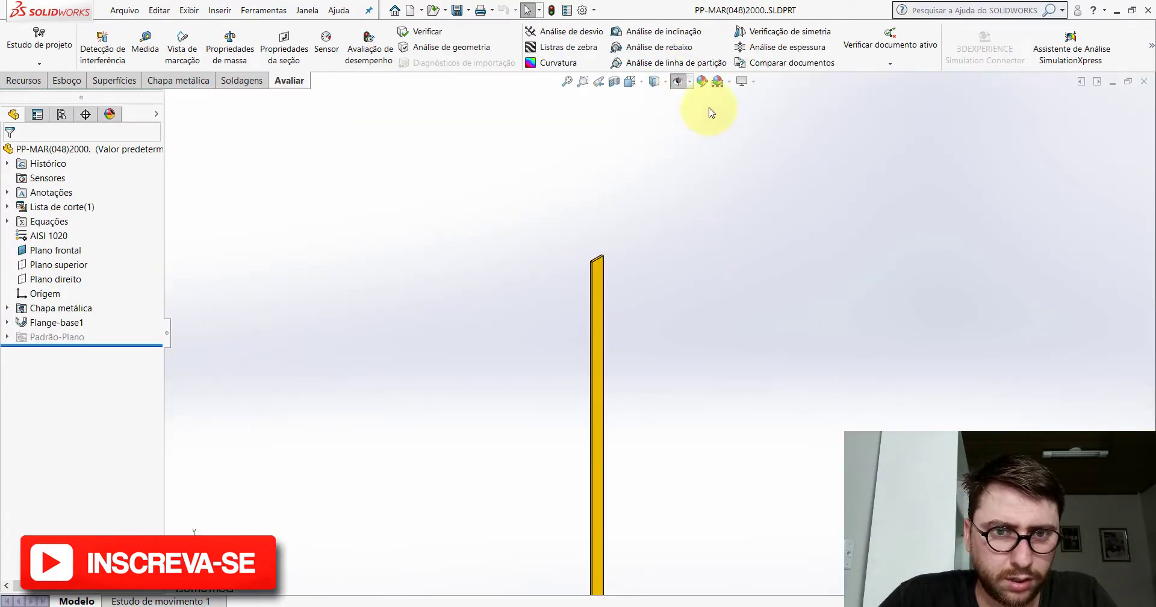
left_click(730, 85)
left_click(723, 114)
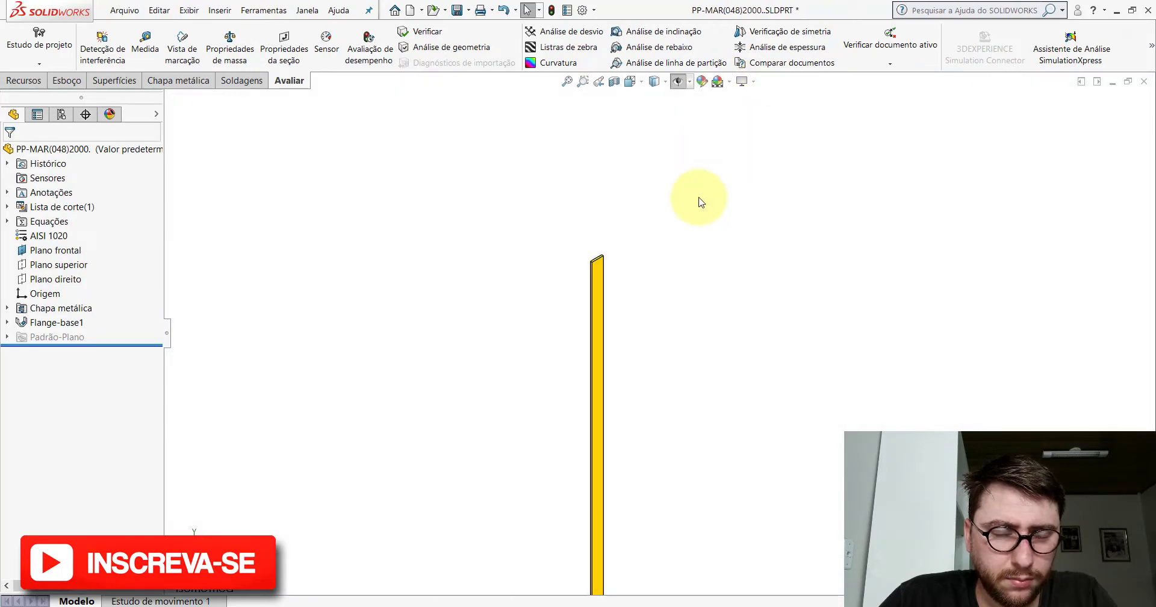
middle_click_drag(696, 201, 643, 545)
mouse_move(643, 545)
left_click(534, 593)
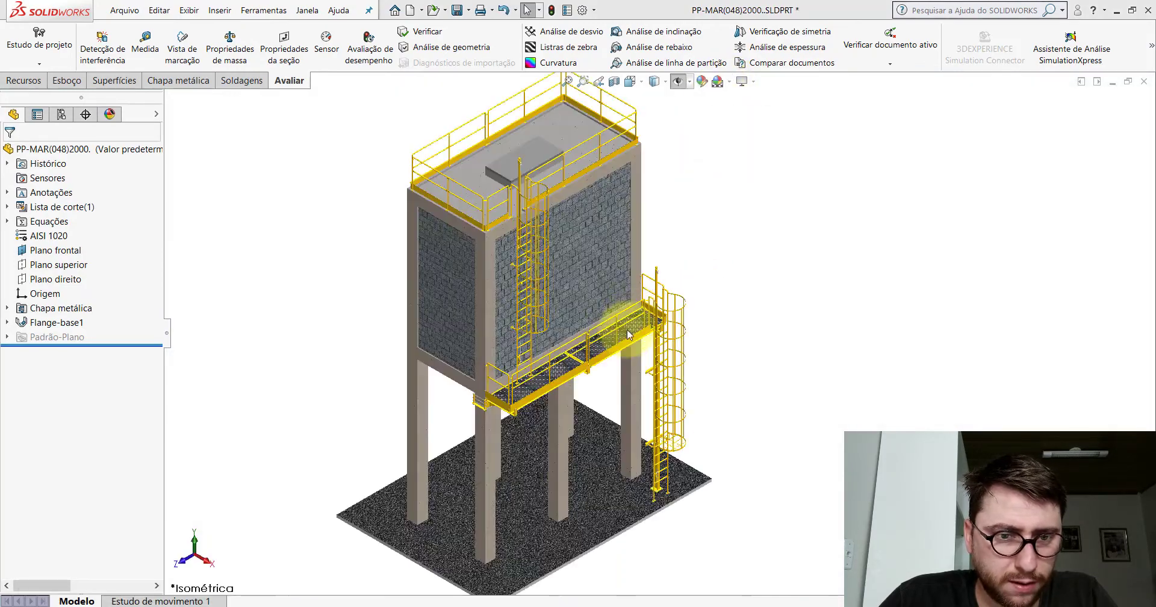
scroll(544, 193, "down", 3)
scroll(612, 244, "down", 3)
scroll(630, 277, "down", 3)
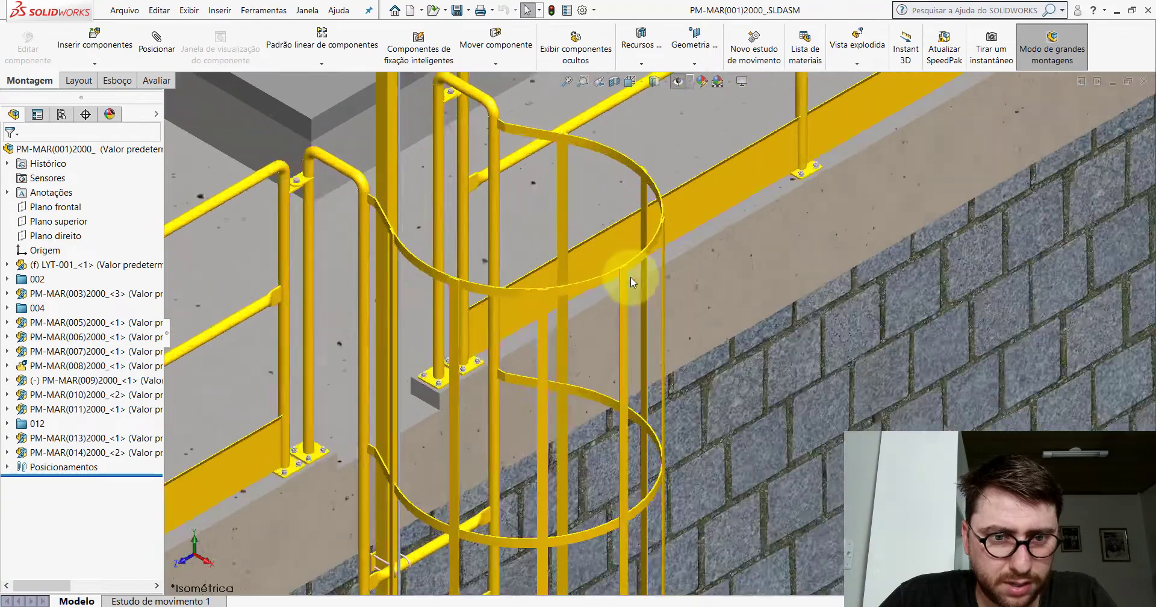
scroll(626, 278, "down", 2)
left_click(626, 278)
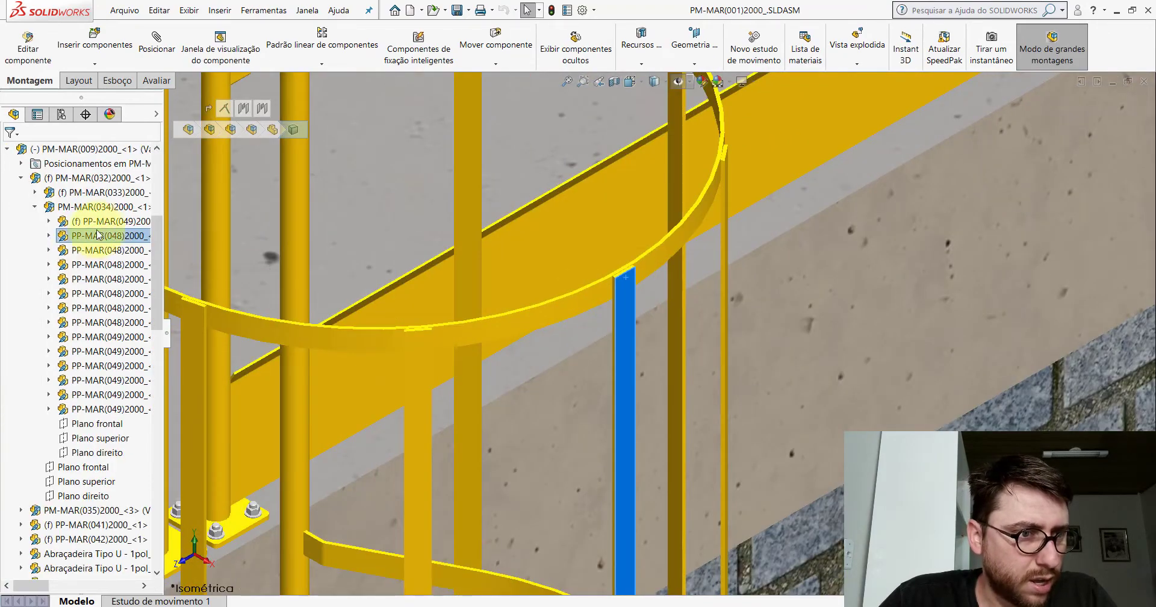
scroll(652, 313, "up", 3)
scroll(656, 331, "up", 1)
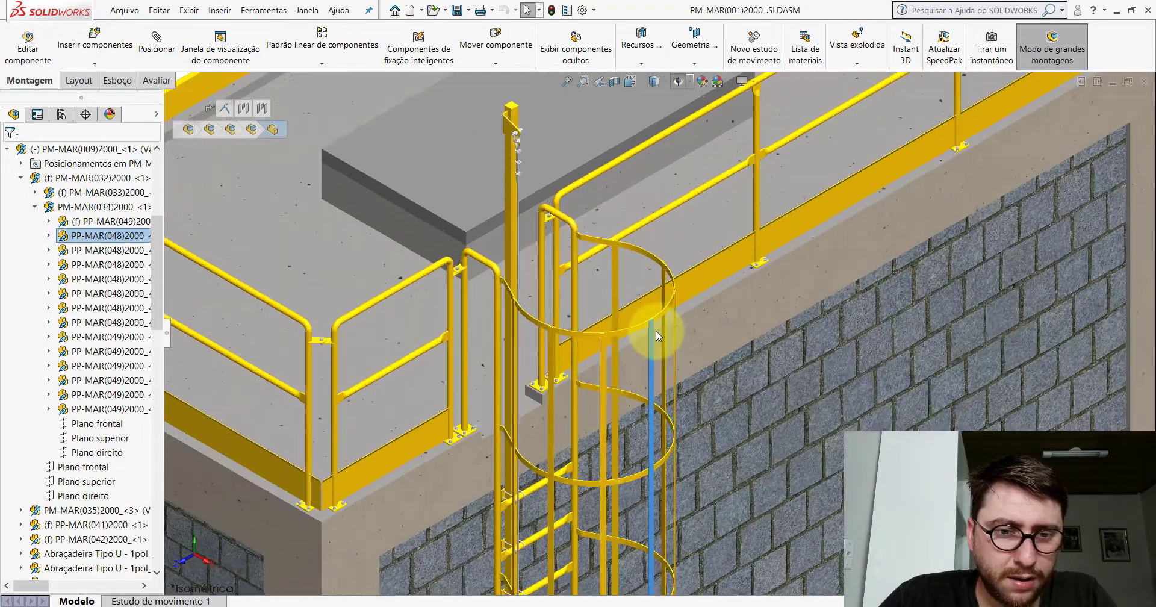
scroll(656, 330, "down", 5)
scroll(652, 336, "down", 3)
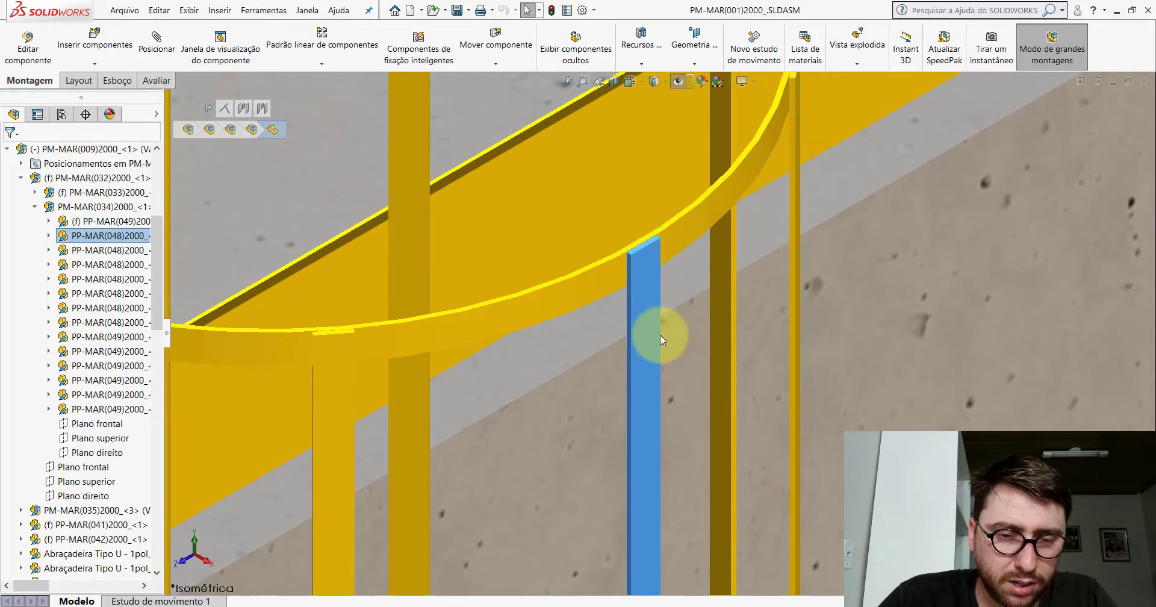
scroll(660, 335, "up", 4)
scroll(658, 370, "up", 4)
scroll(658, 370, "up", 1)
scroll(656, 389, "down", 3)
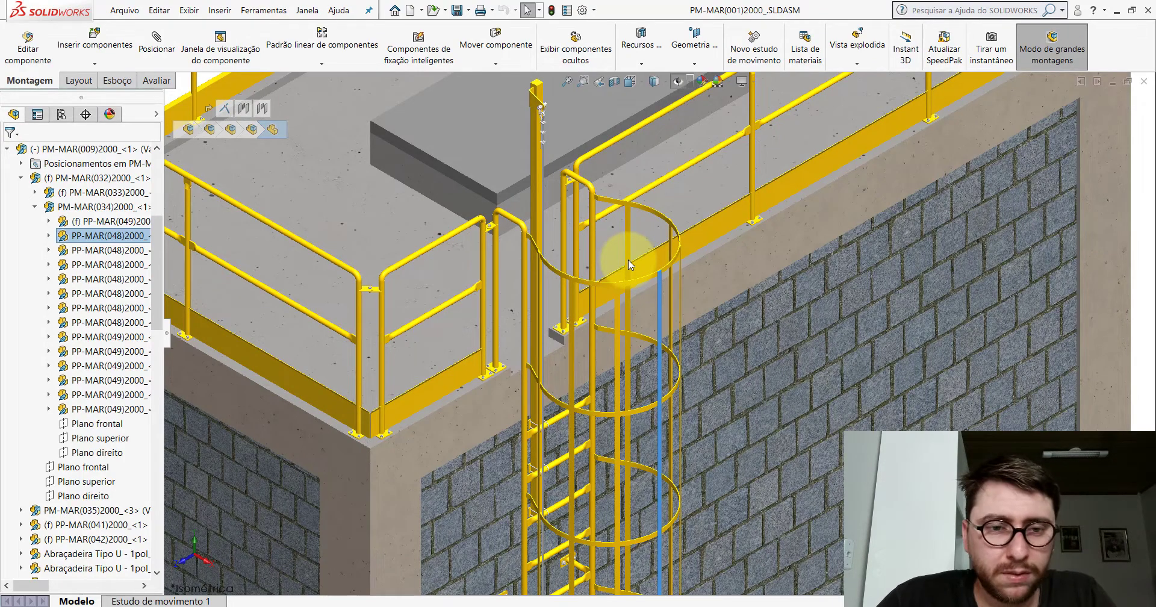
scroll(669, 295, "down", 3)
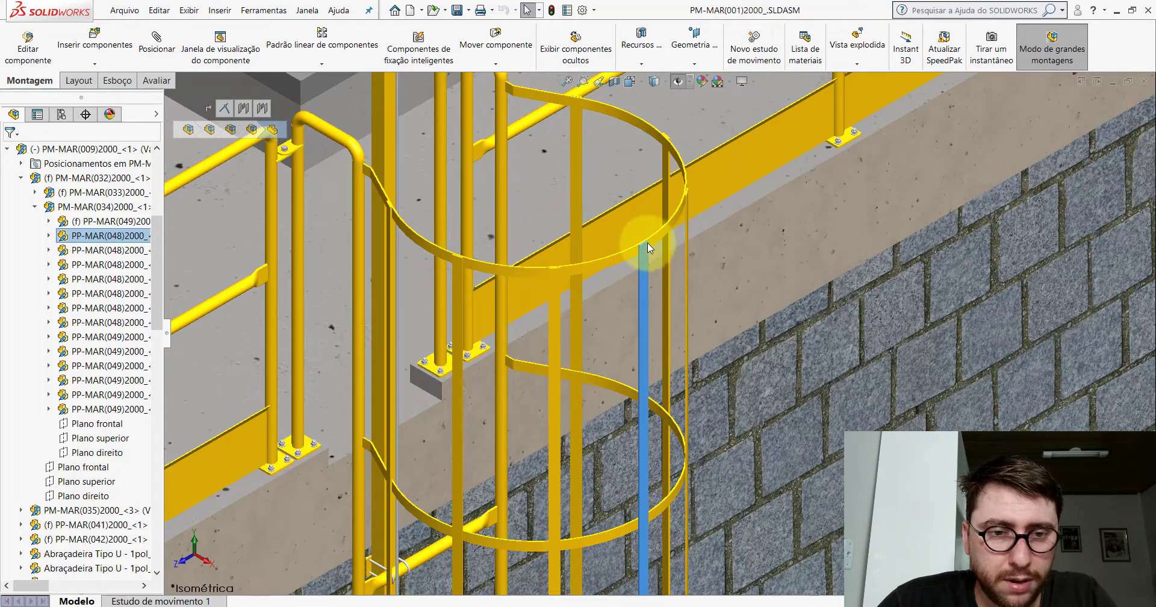
scroll(590, 274, "down", 1)
scroll(613, 271, "up", 2)
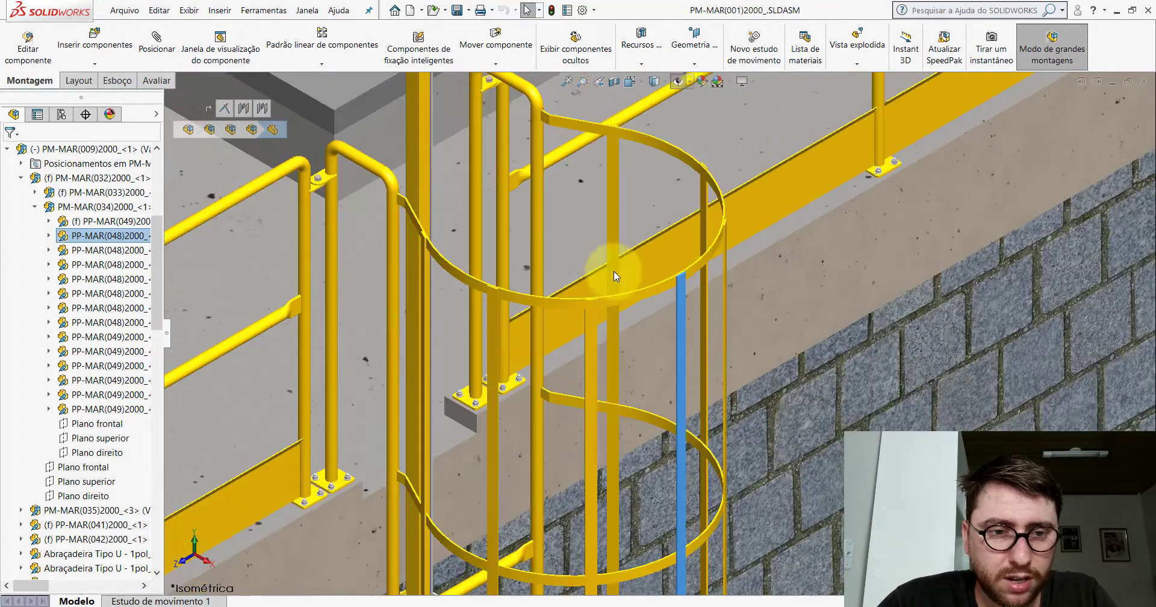
scroll(613, 271, "up", 1)
scroll(545, 298, "down", 3)
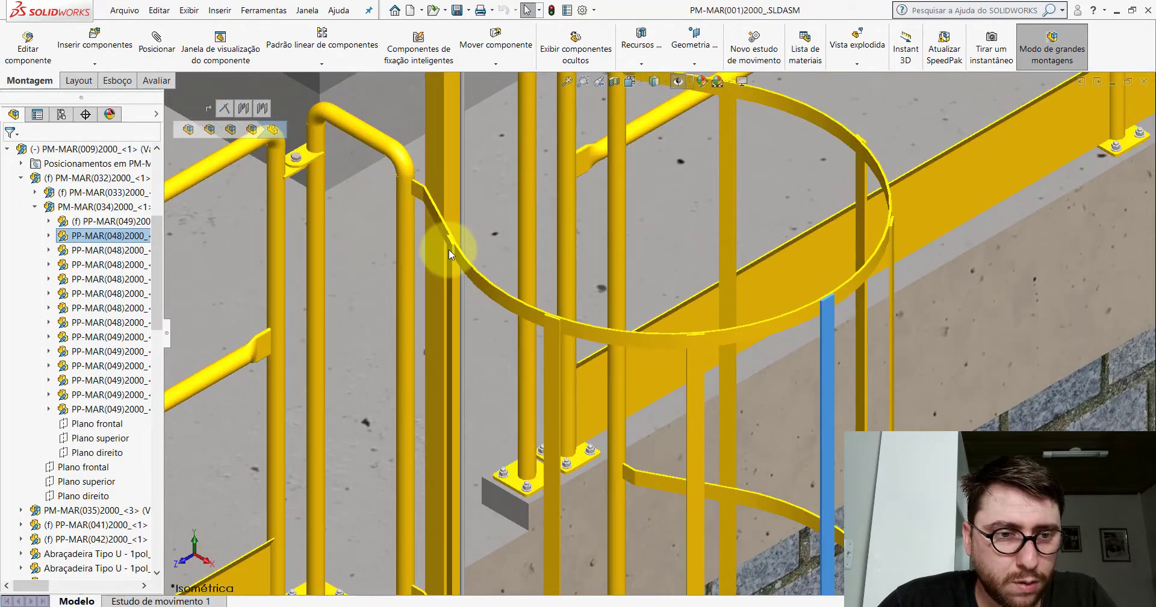
left_click(449, 248)
left_click(558, 339)
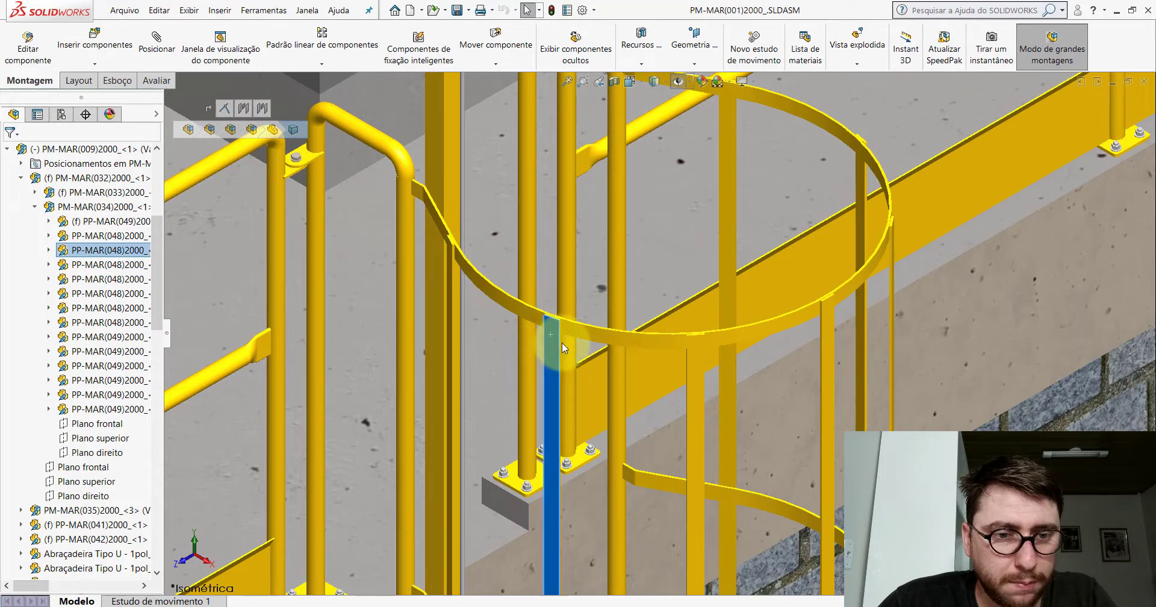
left_click(695, 351)
left_click(831, 320)
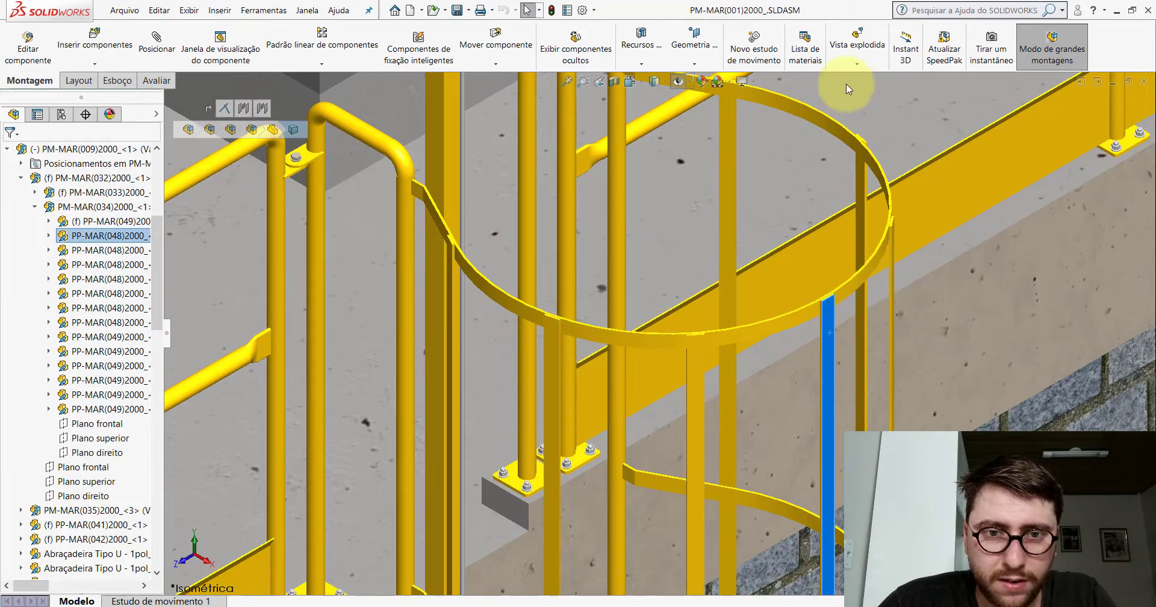
scroll(707, 154, "up", 2)
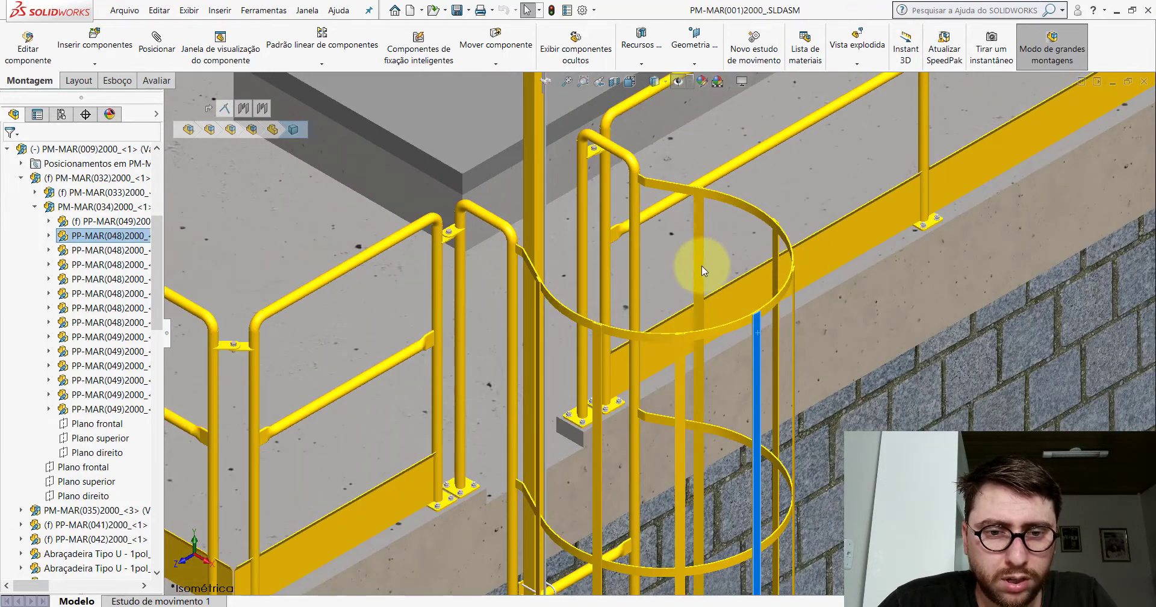
scroll(702, 265, "up", 3)
scroll(703, 282, "up", 3)
left_click(885, 245)
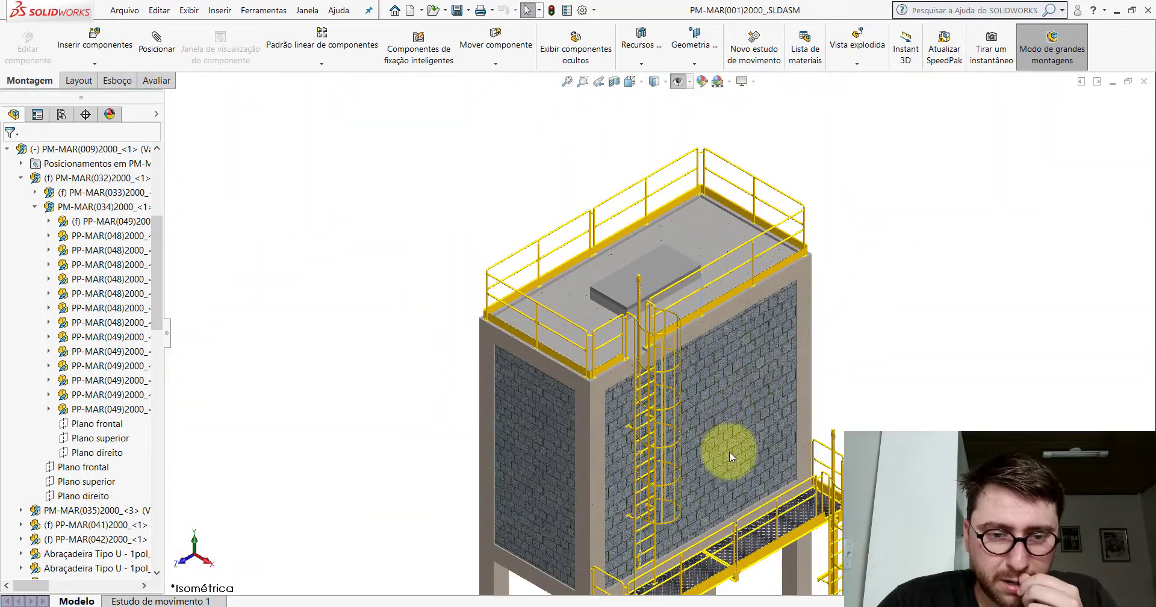
- Zoom into the tank assembly and identify a cage bar as PP-MAR(037)
scroll(729, 451, "down", 2)
mouse_move(588, 602)
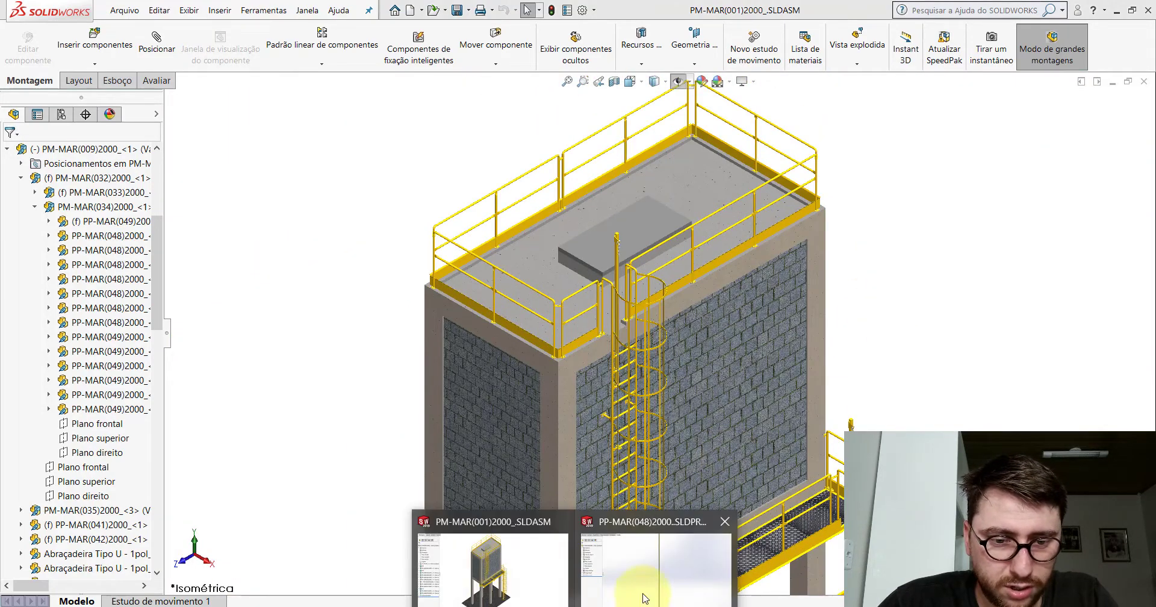
left_click(599, 537)
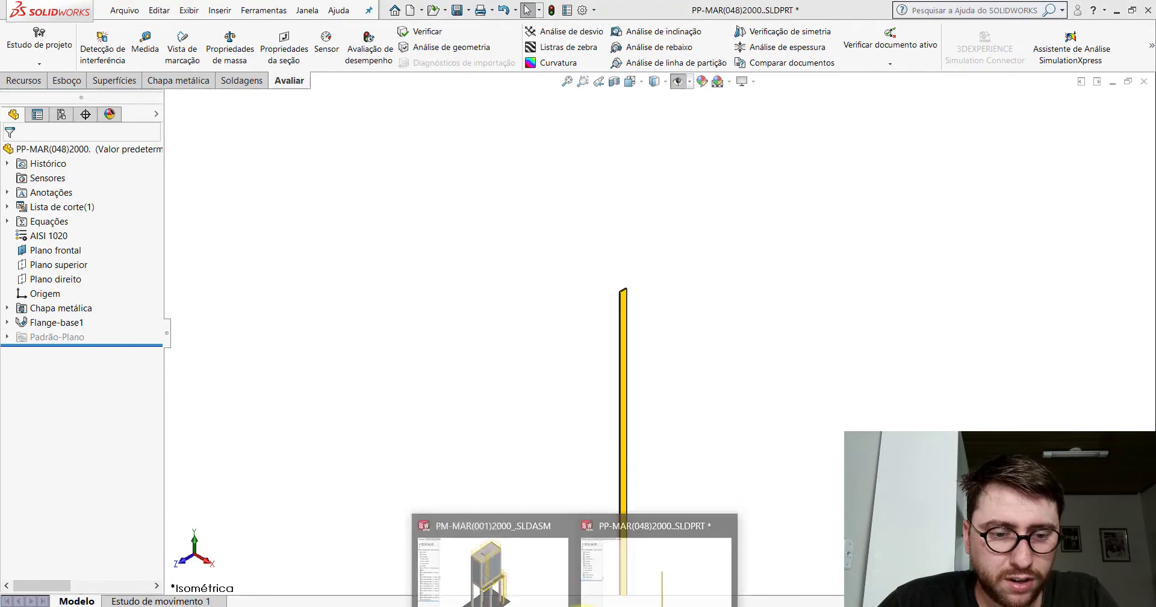
left_click(518, 548)
scroll(730, 426, "down", 1)
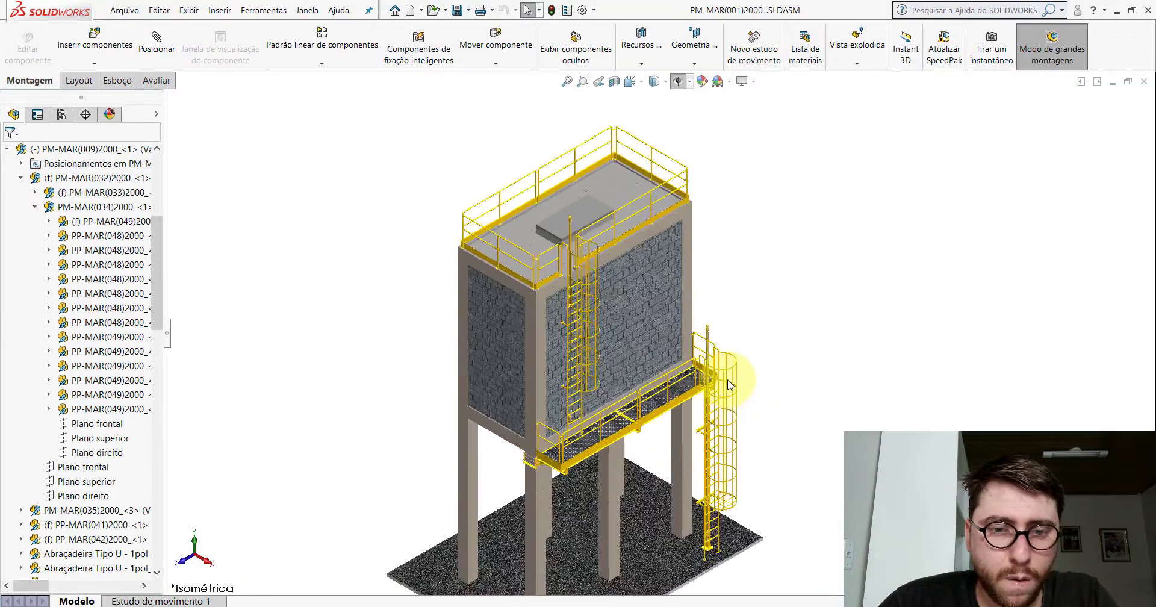
scroll(730, 391, "down", 2)
scroll(729, 359, "down", 2)
scroll(711, 359, "down", 2)
scroll(696, 359, "down", 2)
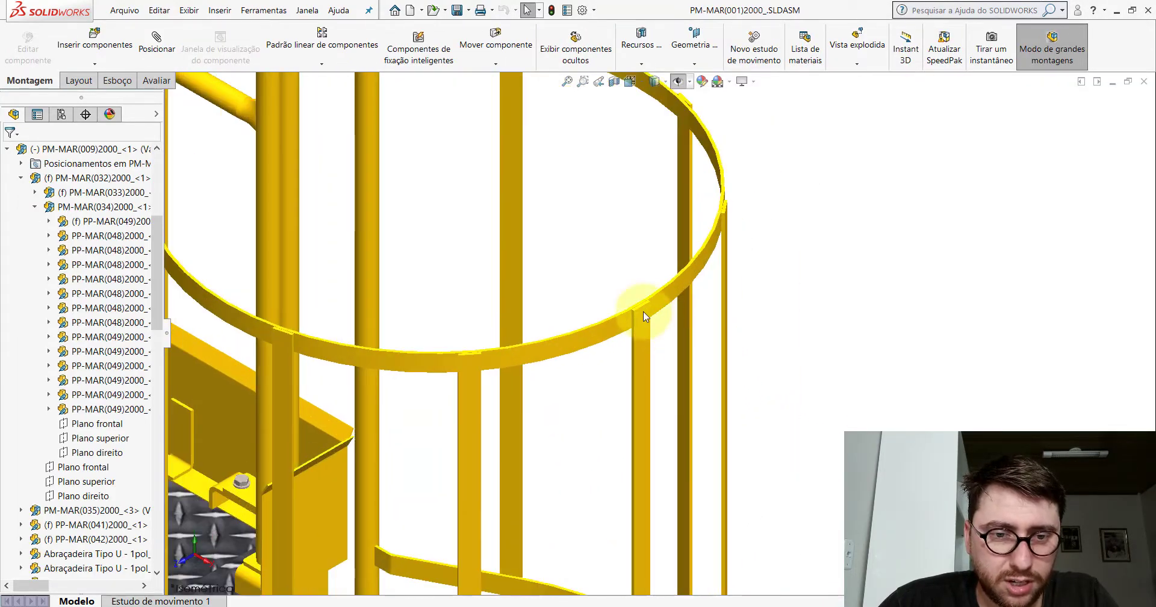
left_click(643, 312)
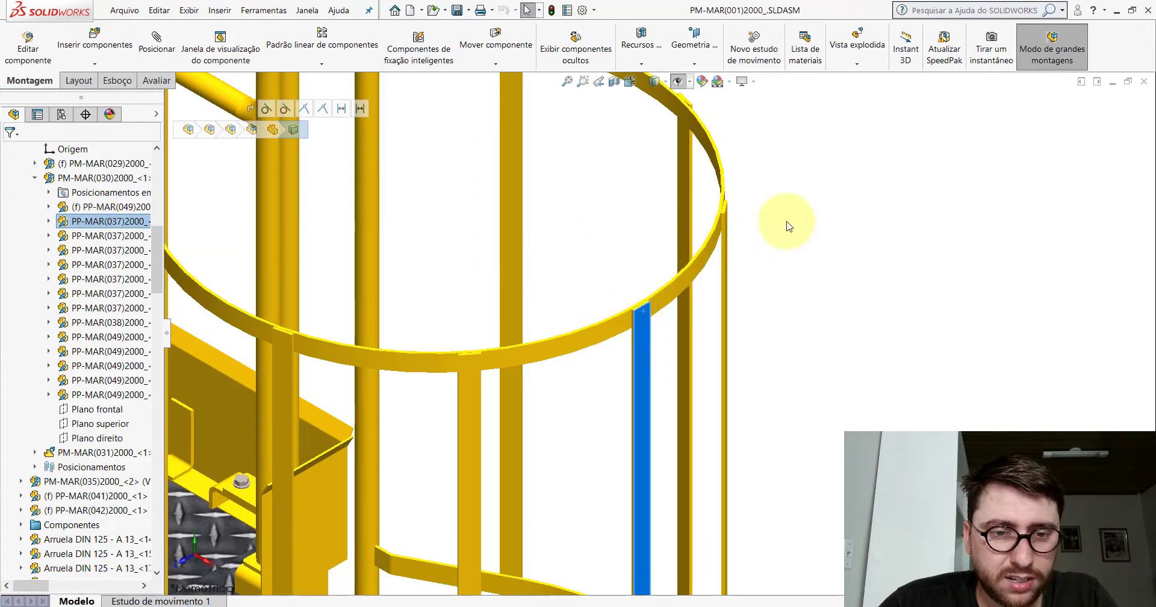
left_click(748, 251)
- Switch to the PP-MAR(048)2000.SLDPRT window from the taskbar thumbnails
scroll(722, 259, "up", 3)
scroll(674, 274, "up", 3)
scroll(468, 201, "up", 4)
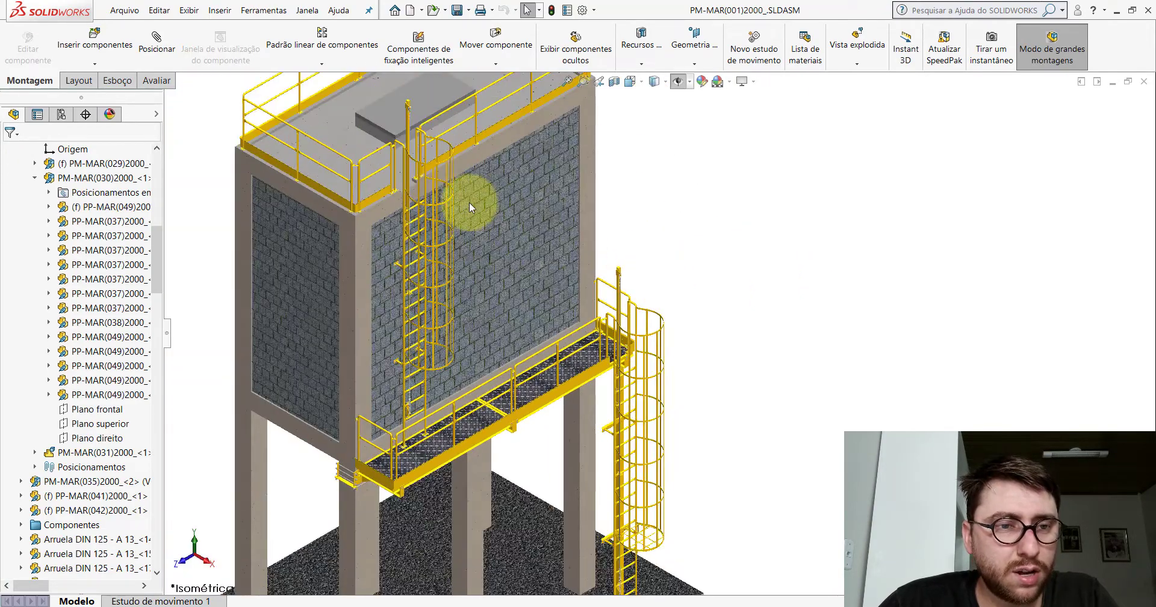
scroll(453, 168, "down", 3)
scroll(573, 265, "down", 3)
scroll(592, 259, "down", 2)
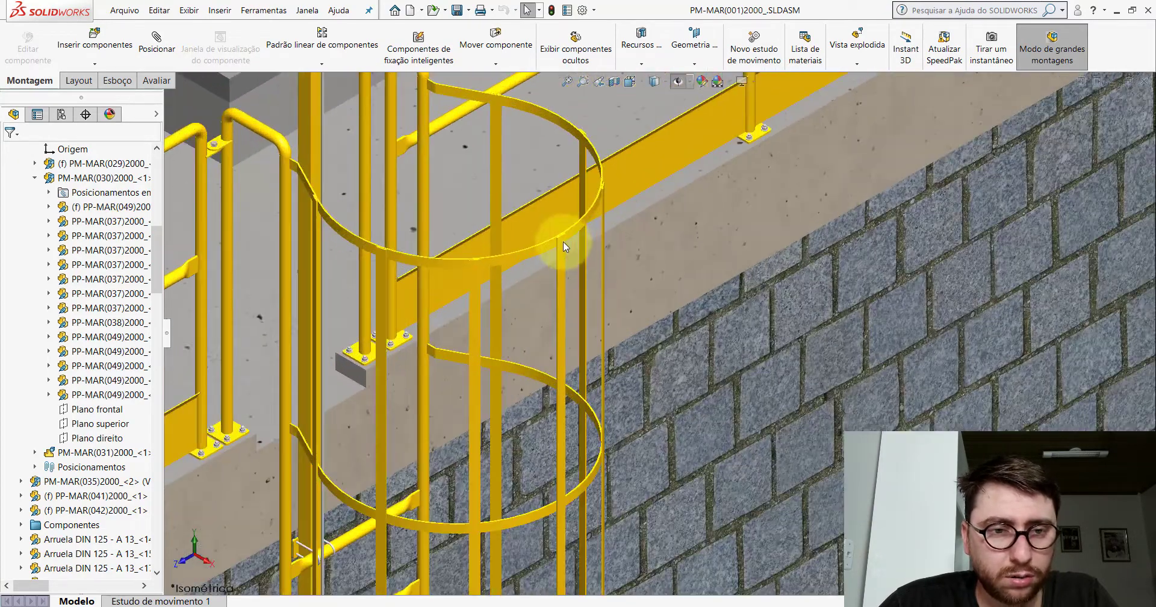
scroll(602, 271, "up", 3)
scroll(643, 299, "up", 3)
left_click(577, 604)
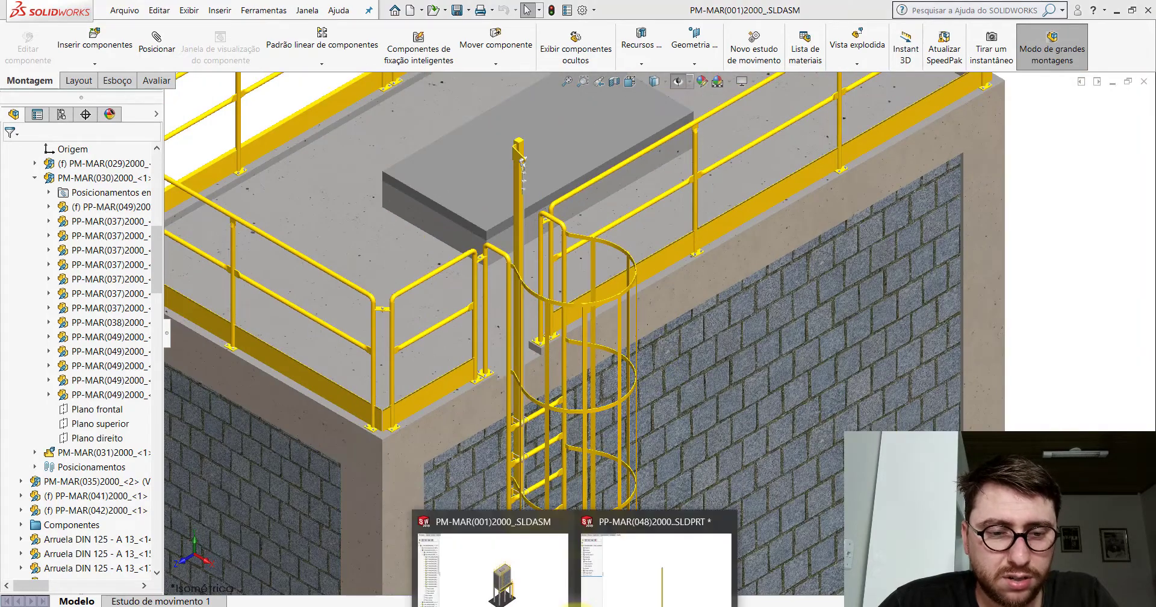
left_click(631, 555)
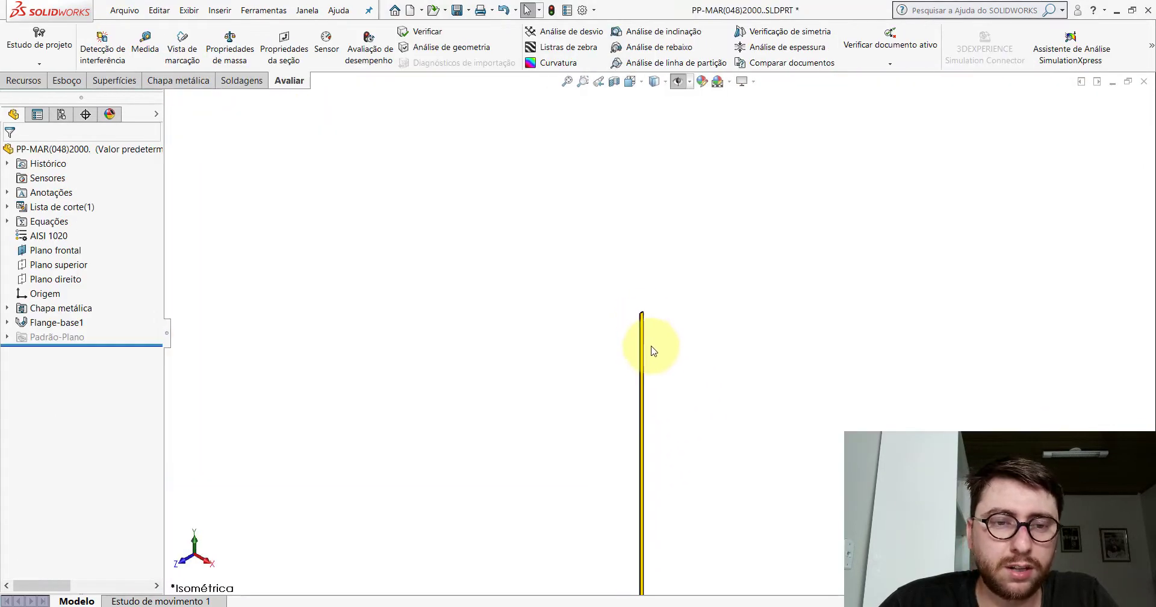
- Measure the plate's top edge (31.75 mm) and thickness edge (4.8 mm), then view it edge-on
scroll(658, 373, "up", 1)
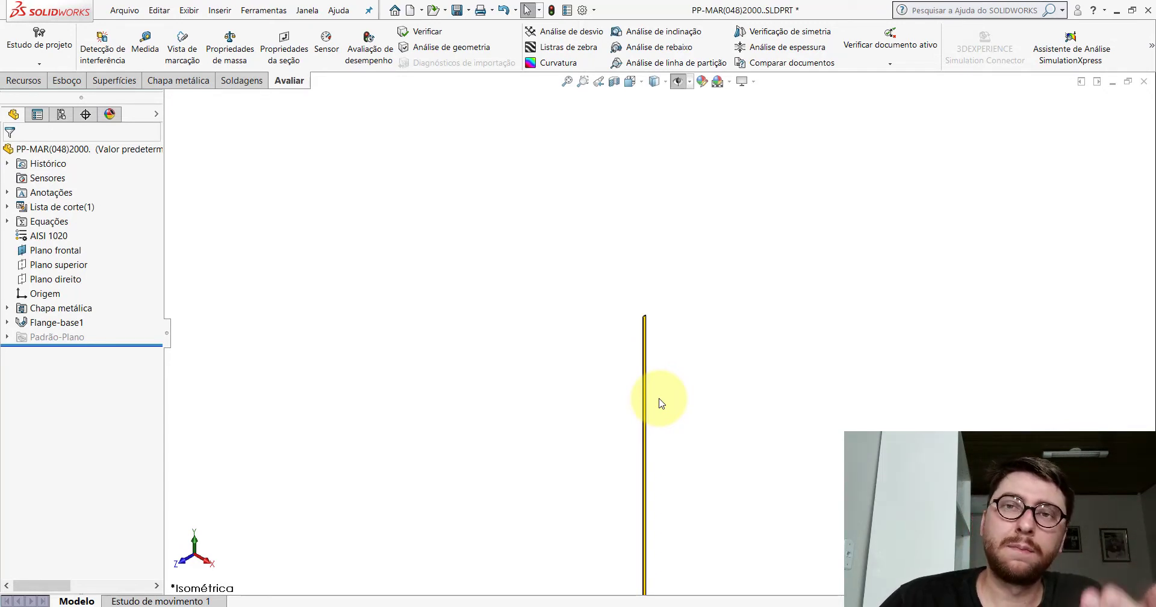
left_click(145, 45)
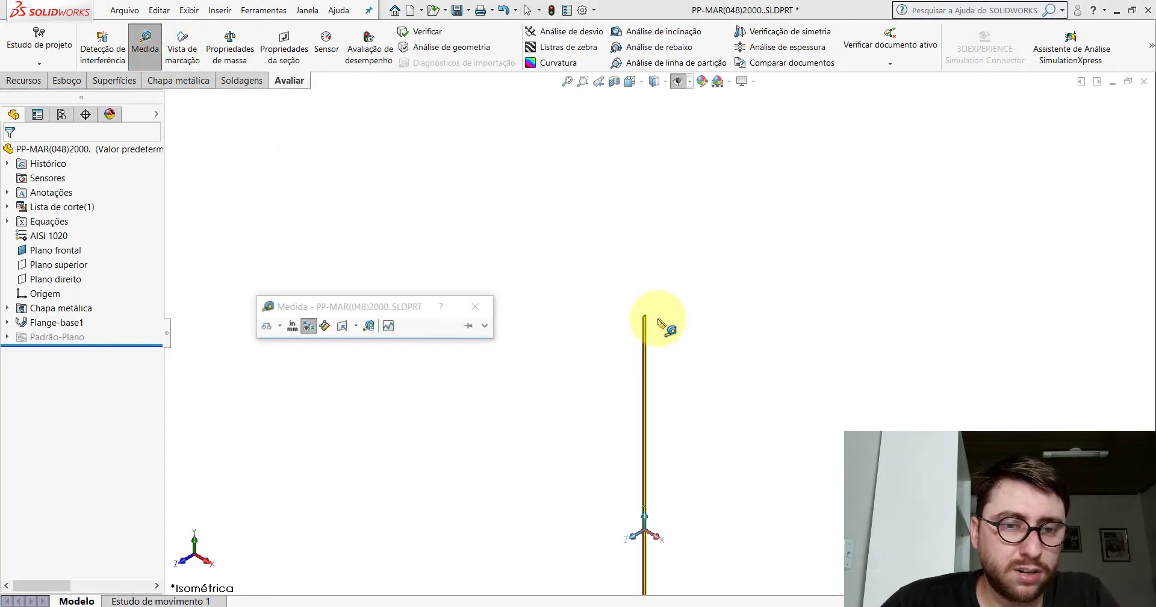
mouse_move(665, 322)
middle_mouse_down()
mouse_move(601, 327)
mouse_move(766, 296)
mouse_move(669, 325)
mouse_move(627, 364)
mouse_move(642, 331)
middle_mouse_up()
left_click(643, 327)
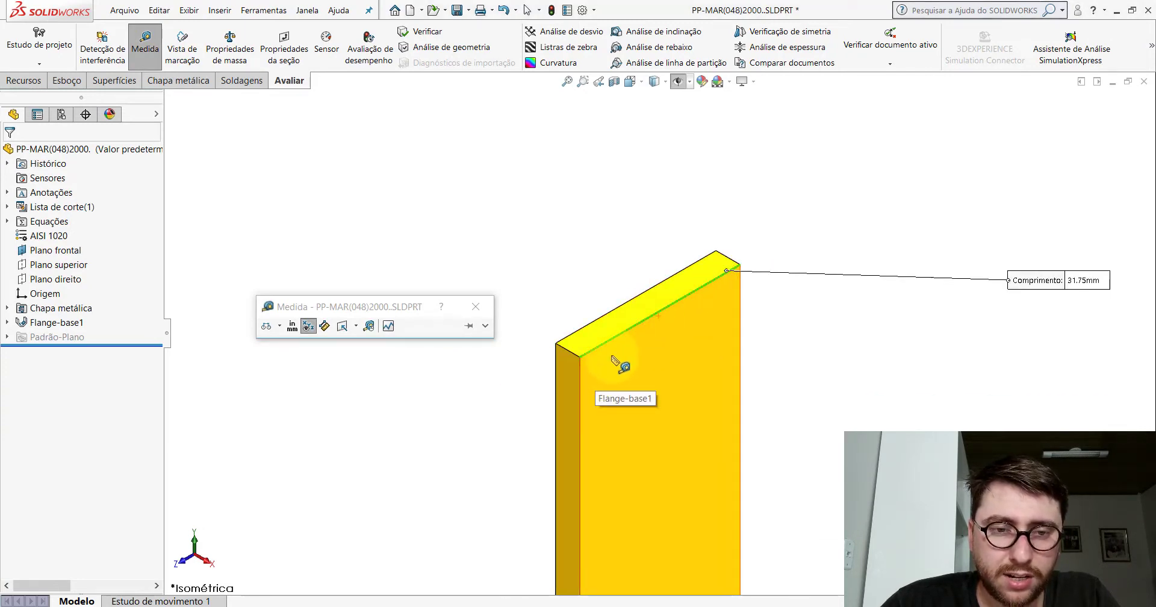
left_click(605, 253)
left_click(564, 349)
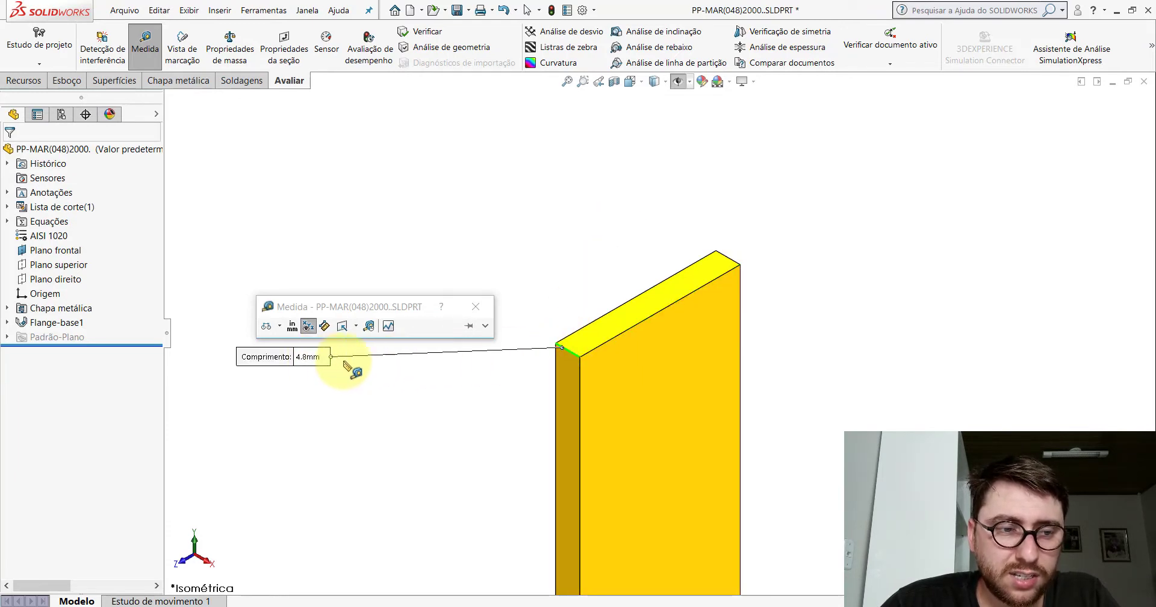
left_click(476, 307)
mouse_move(663, 312)
middle_mouse_down()
mouse_move(683, 339)
mouse_move(679, 390)
middle_mouse_up()
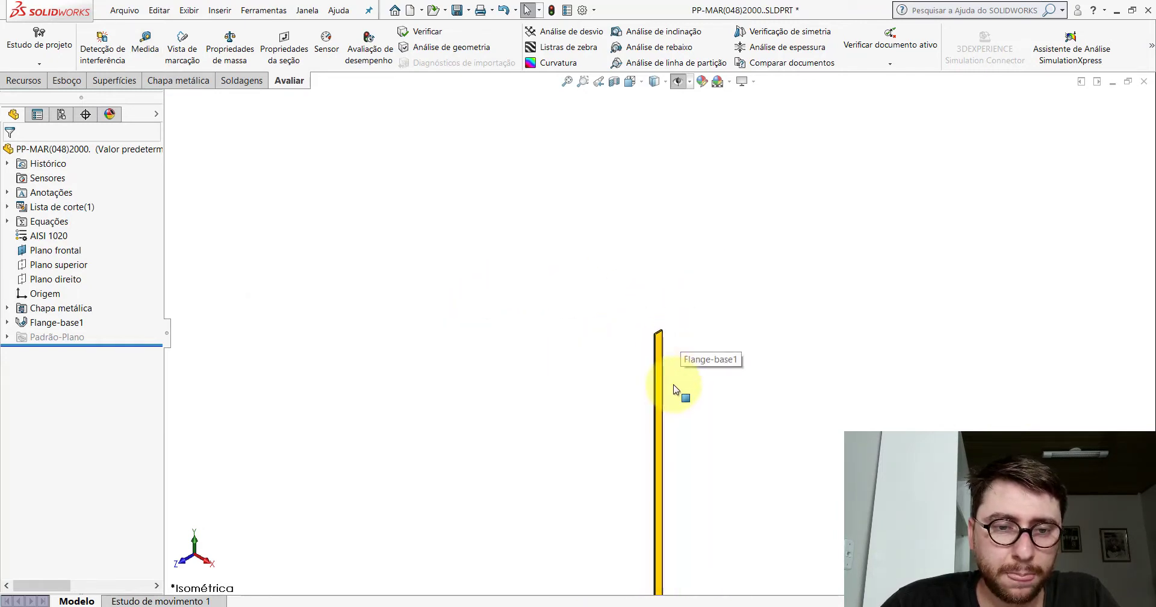
- Create a new part, switch to isometric view, and sketch on Plano direito
left_click(410, 10)
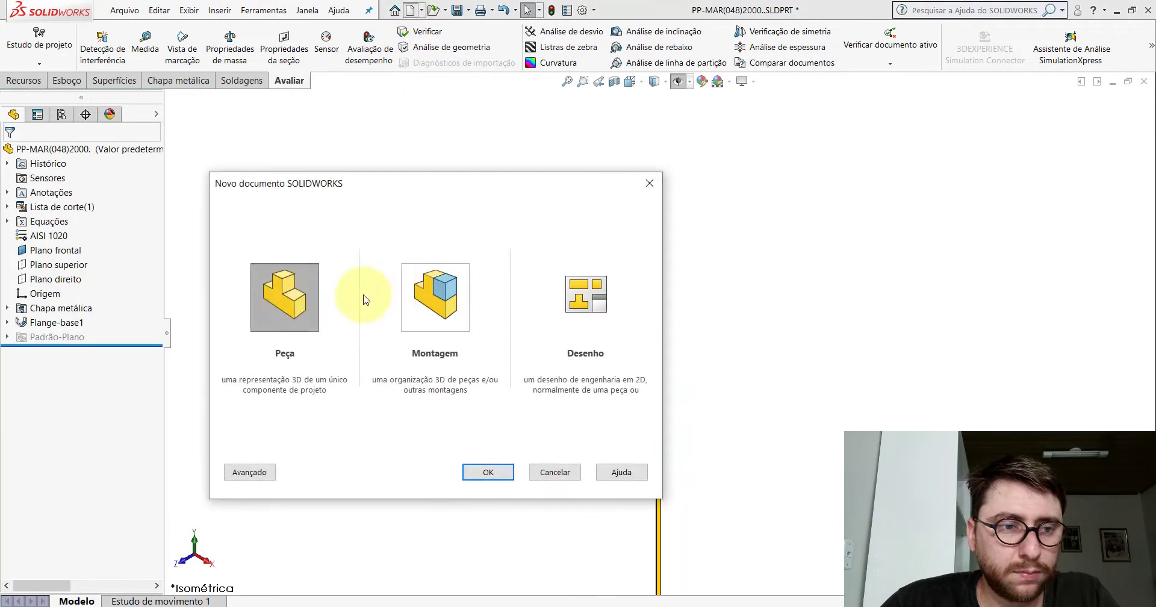
double_click(283, 295)
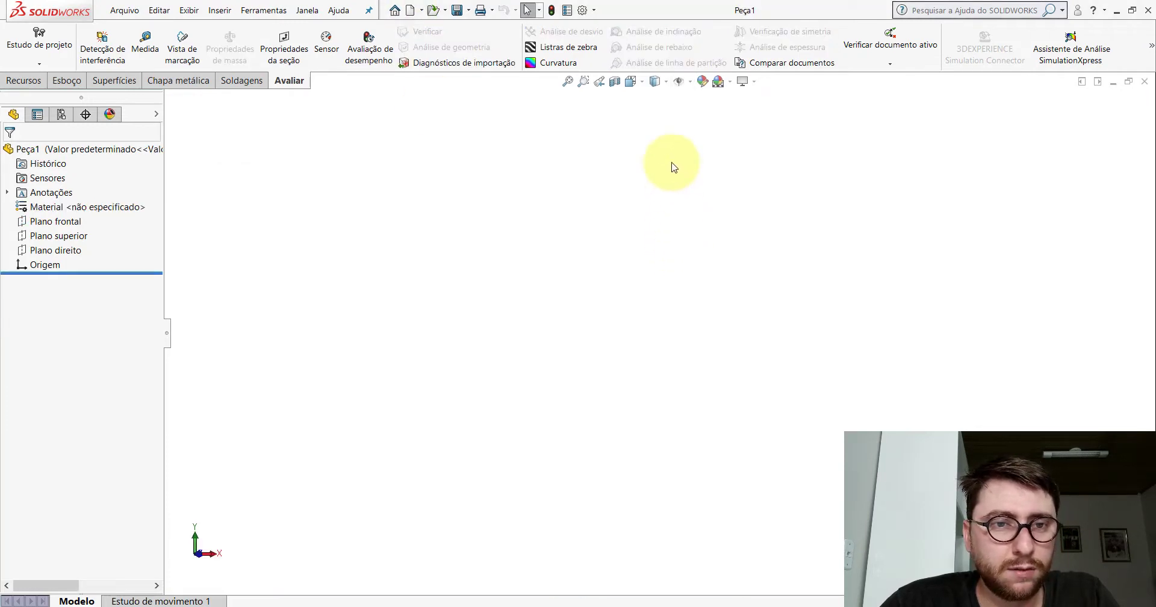
left_click(631, 81)
left_click(700, 116)
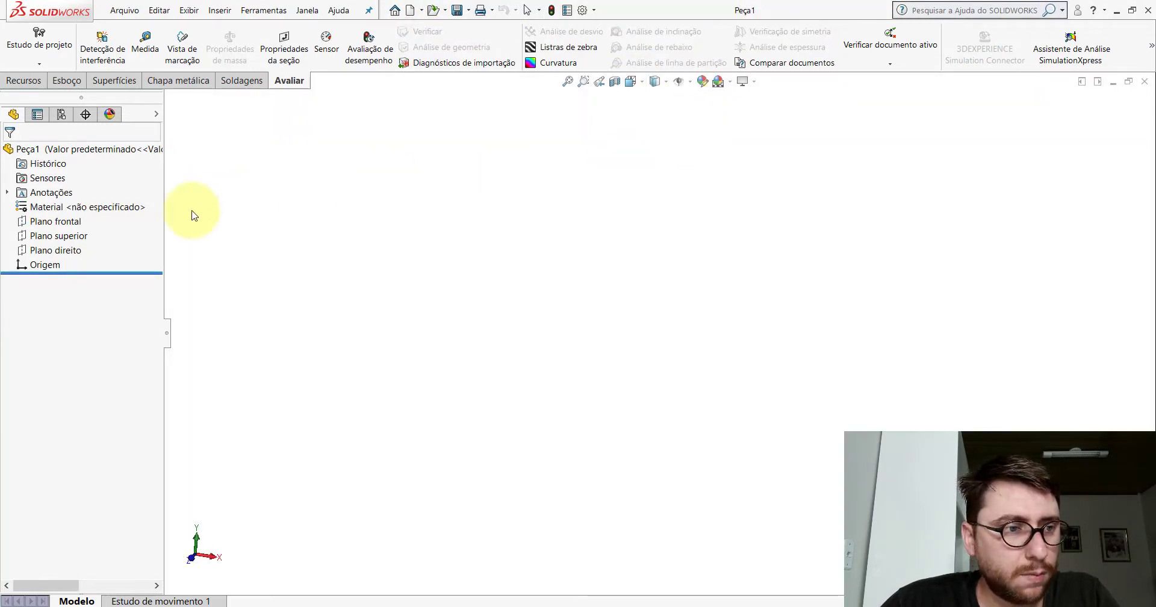
left_click(50, 255)
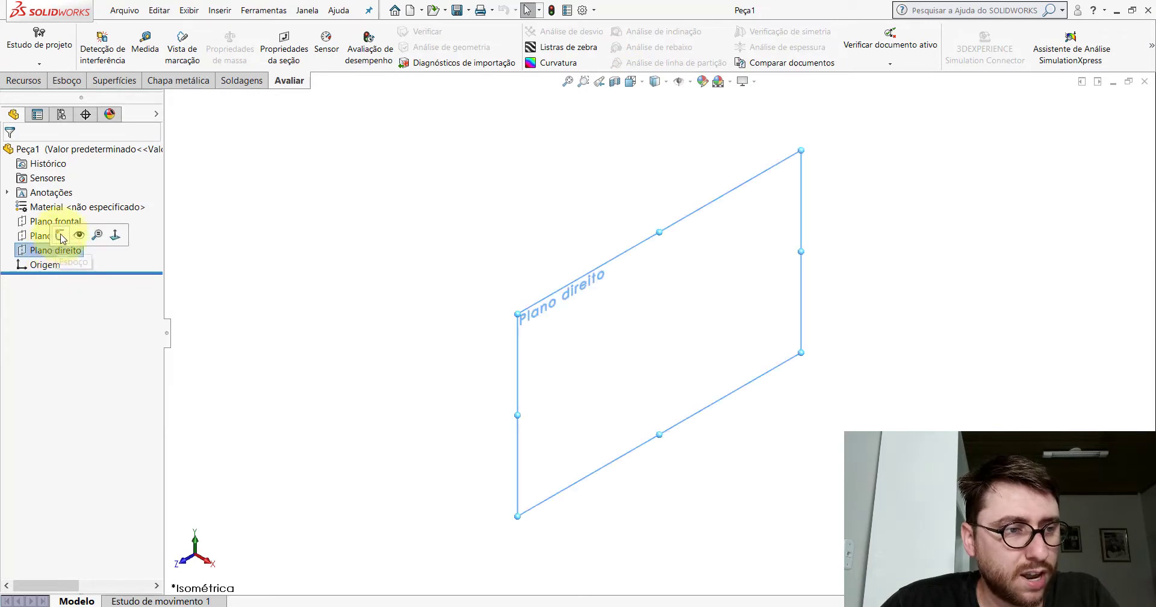
left_click(62, 237)
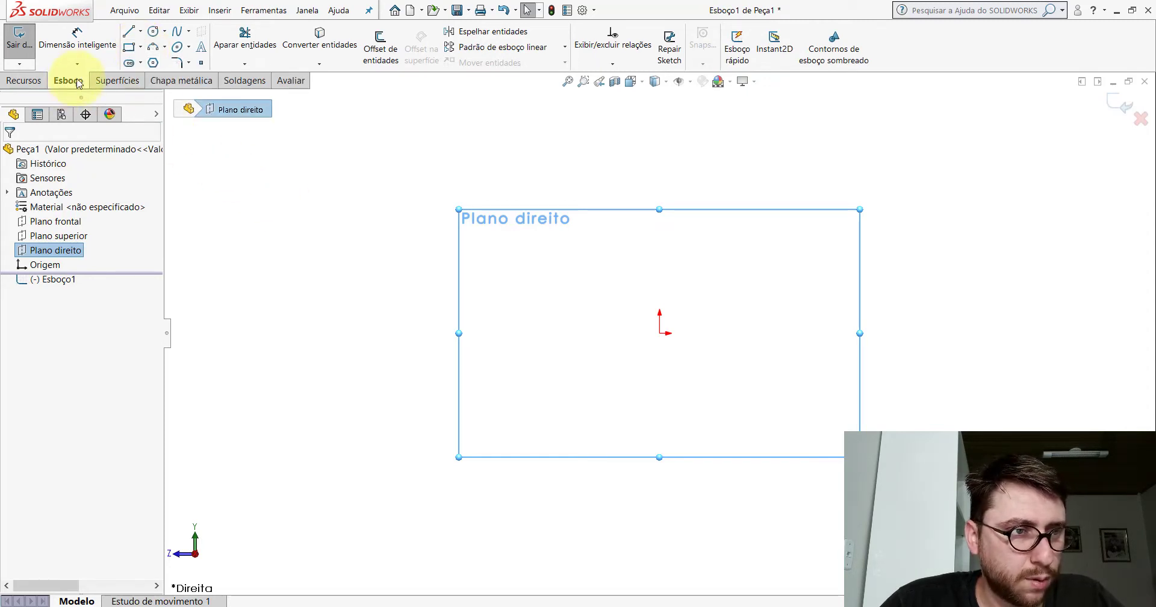
- Draw a tall Retângulo central anchored at the origin, then return to the PP-MAR(048)2000 window
left_click(142, 48)
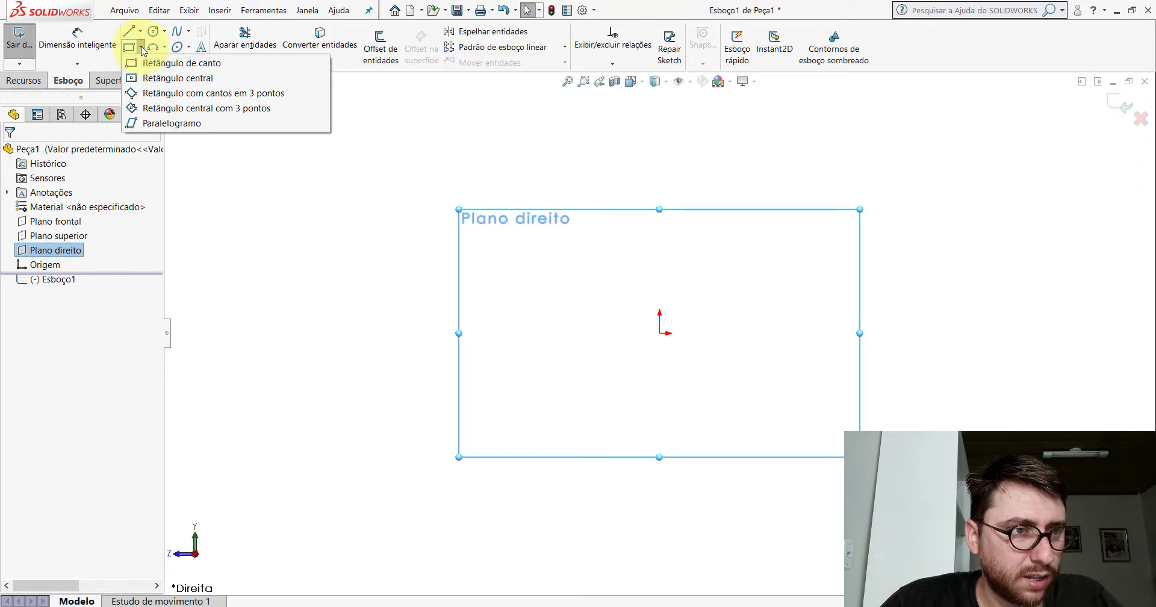
left_click(160, 78)
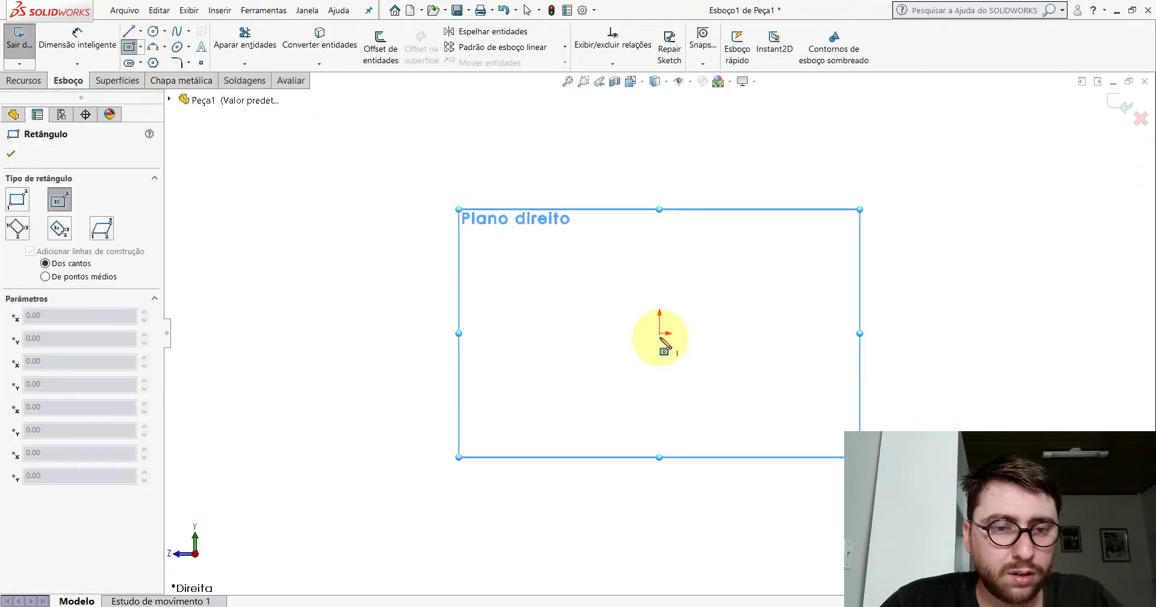
left_click(660, 333)
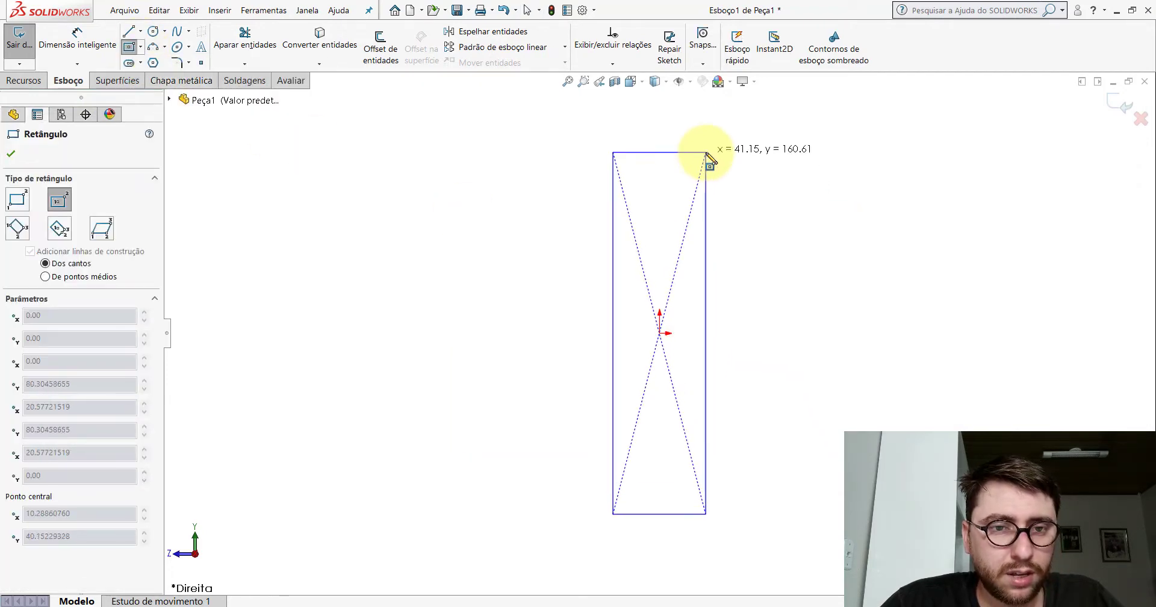
left_click(705, 152)
key("Escape")
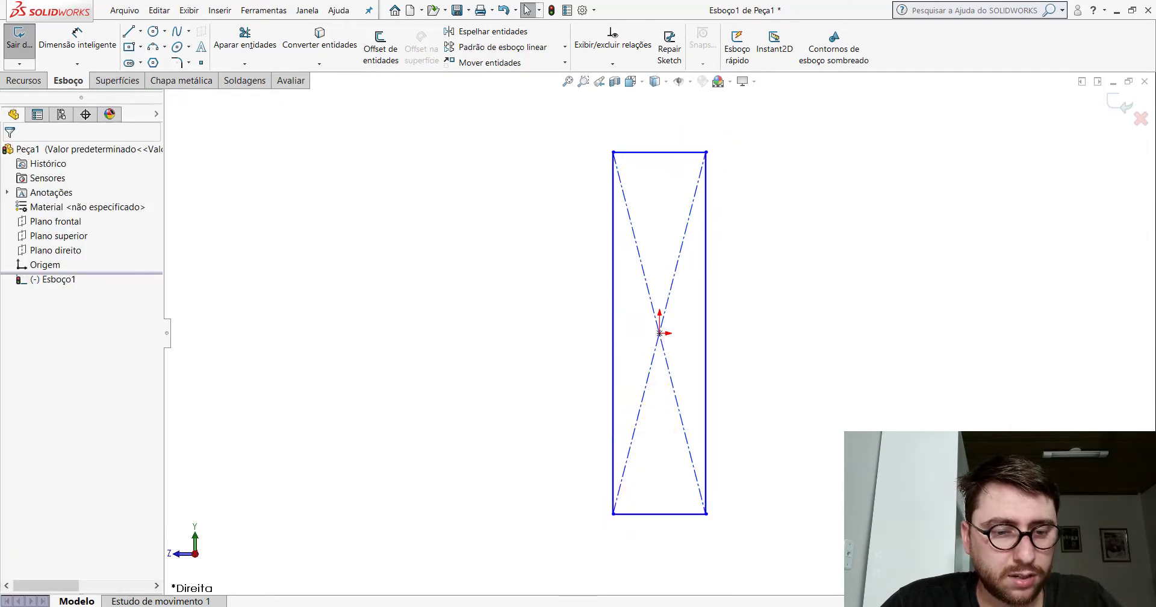
left_click(575, 575)
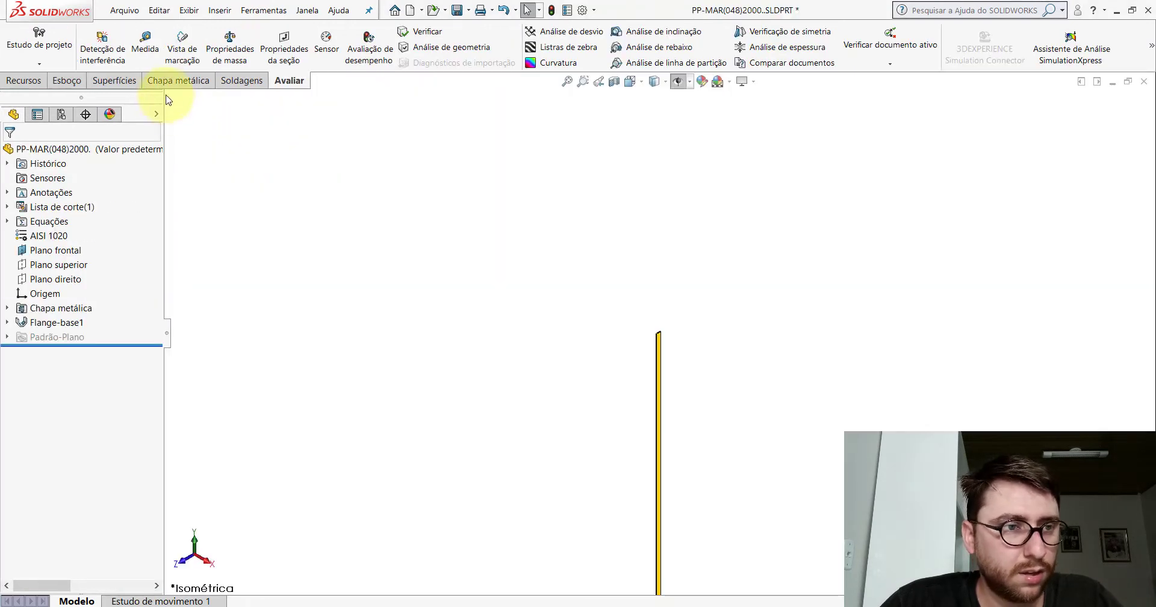
left_click(145, 49)
middle_click_drag(619, 322, 692, 364)
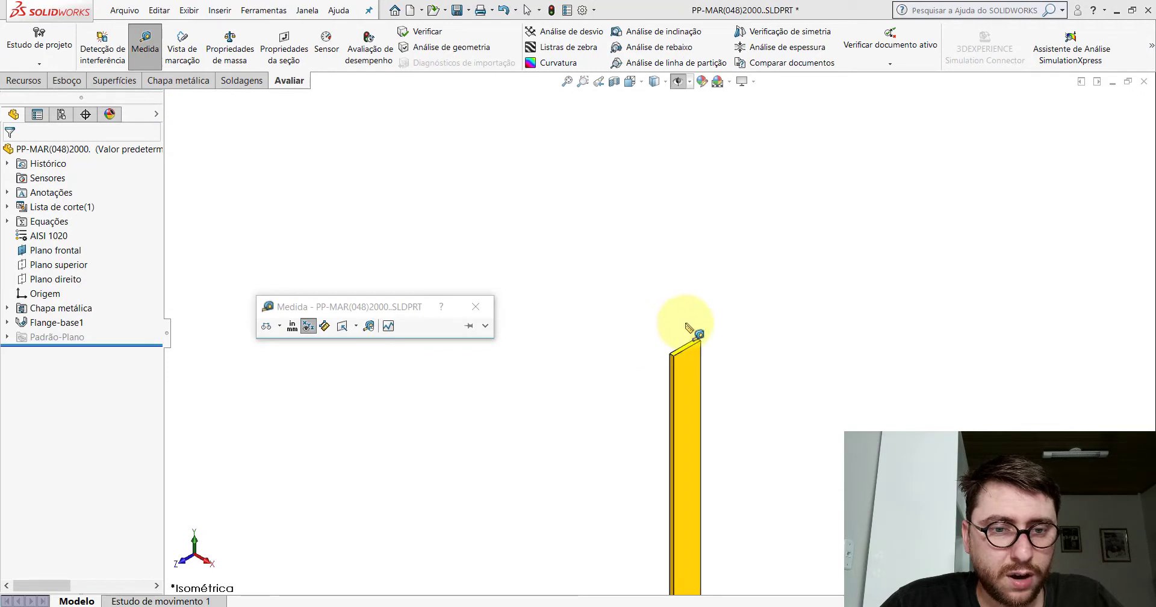
scroll(693, 365, "down", 1)
left_click(603, 393)
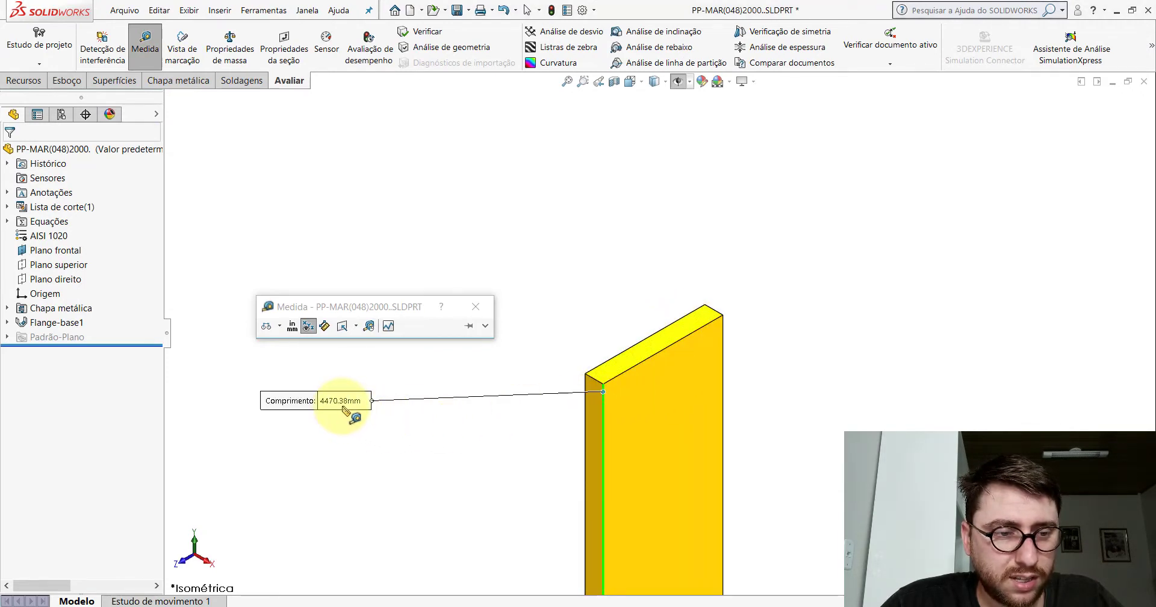
left_click(476, 306)
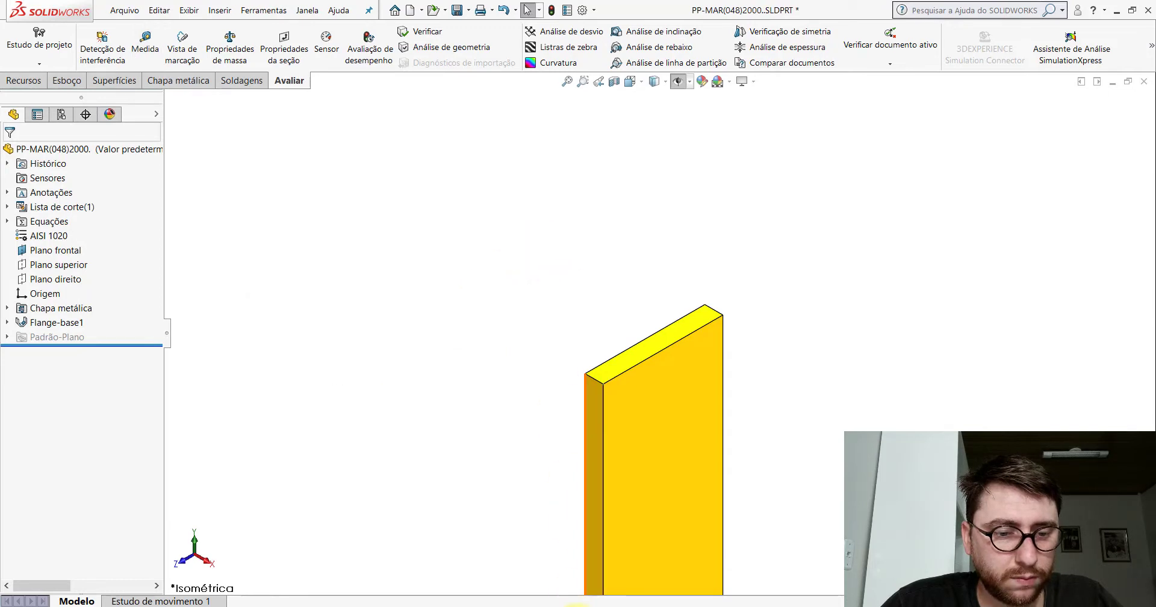
- In Peça1, dimension the rectangle's right edge to 4470.38 mm with Smart Dimension
left_click(697, 572)
left_click(76, 77)
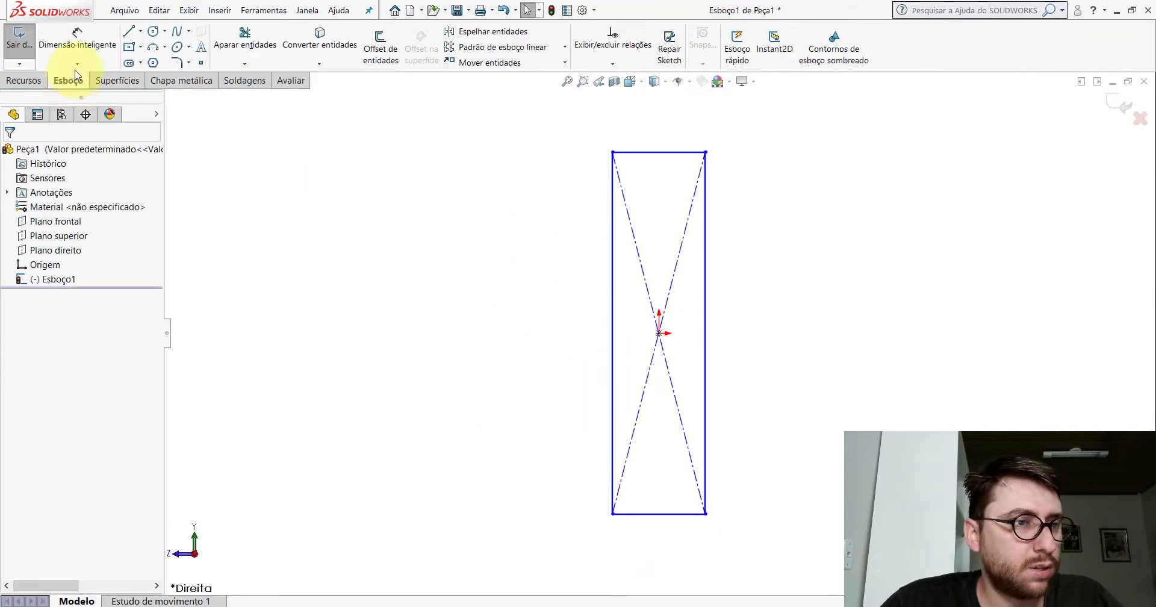
left_click(77, 38)
left_click(709, 216)
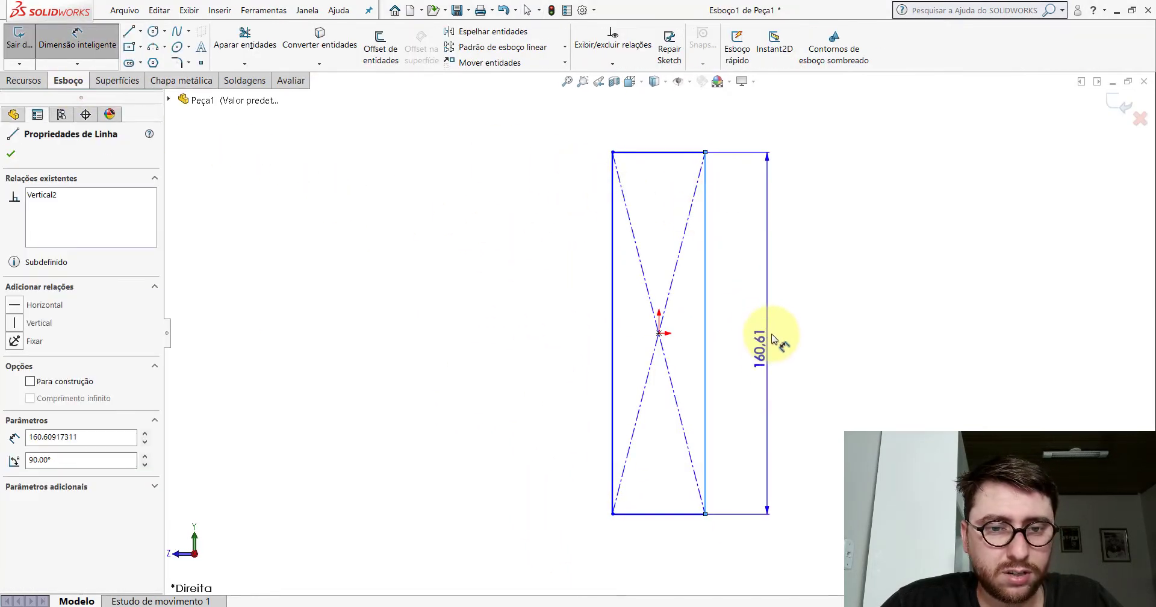
left_click(780, 330)
type("448")
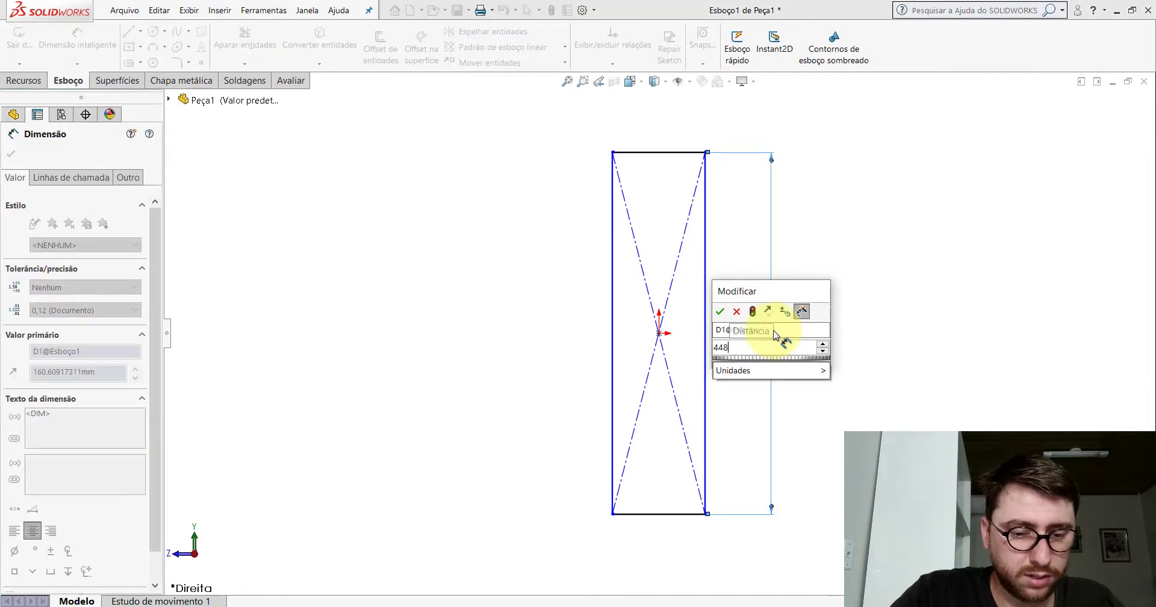
key("BackSpace")
type("70,3")
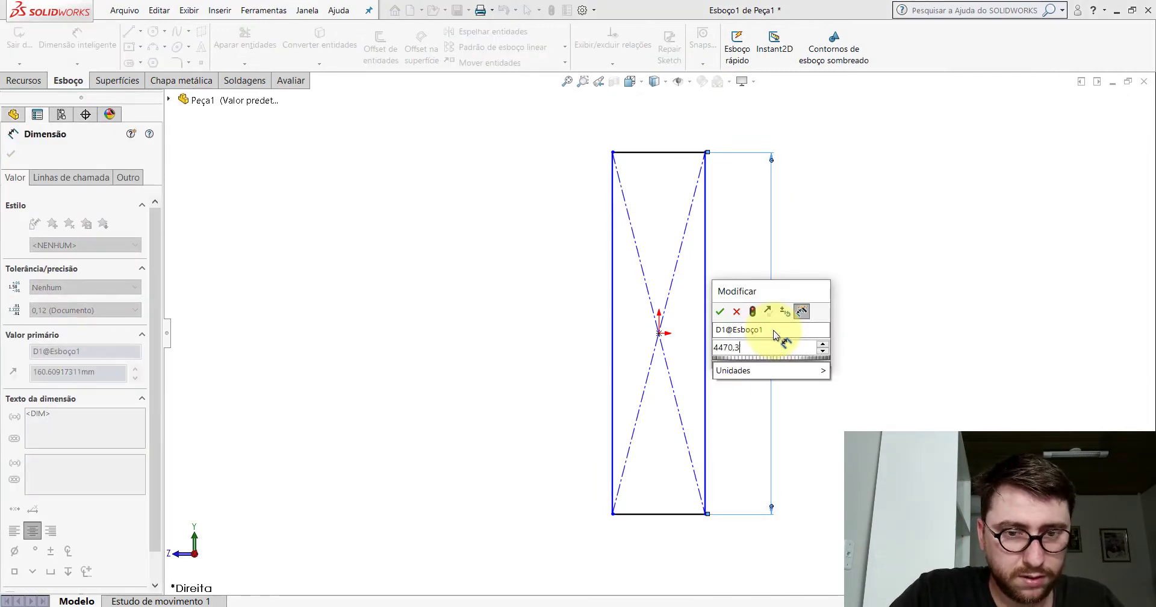
key("Return")
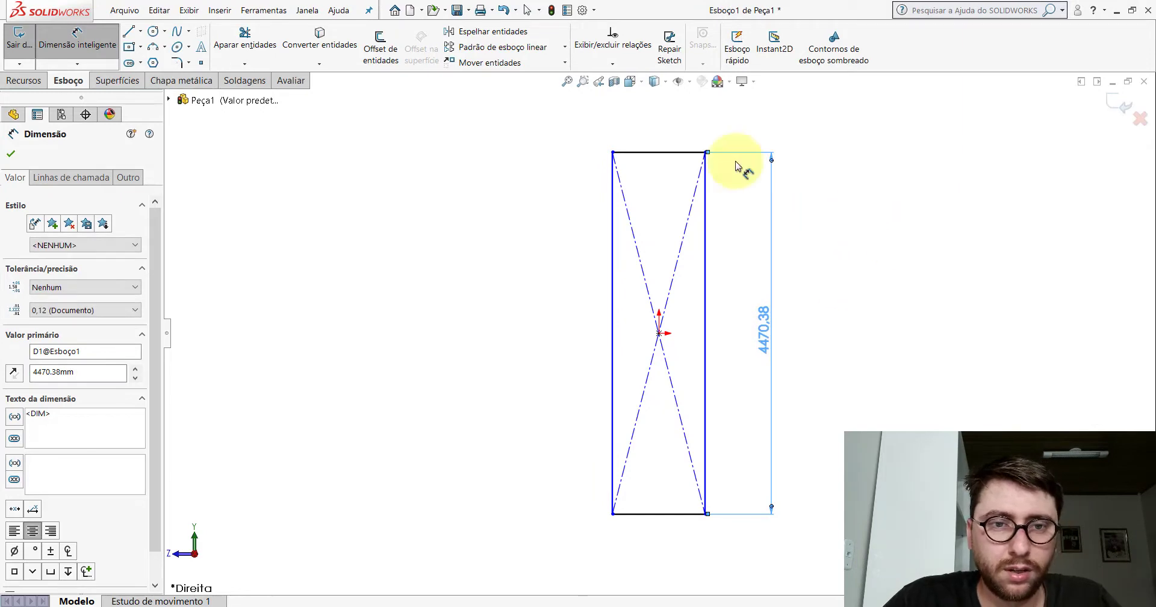
- Dimension the rectangle's top edge to 31.75 mm, entered as 1"+1/4"
left_click(661, 153)
scroll(679, 206, "down", 3)
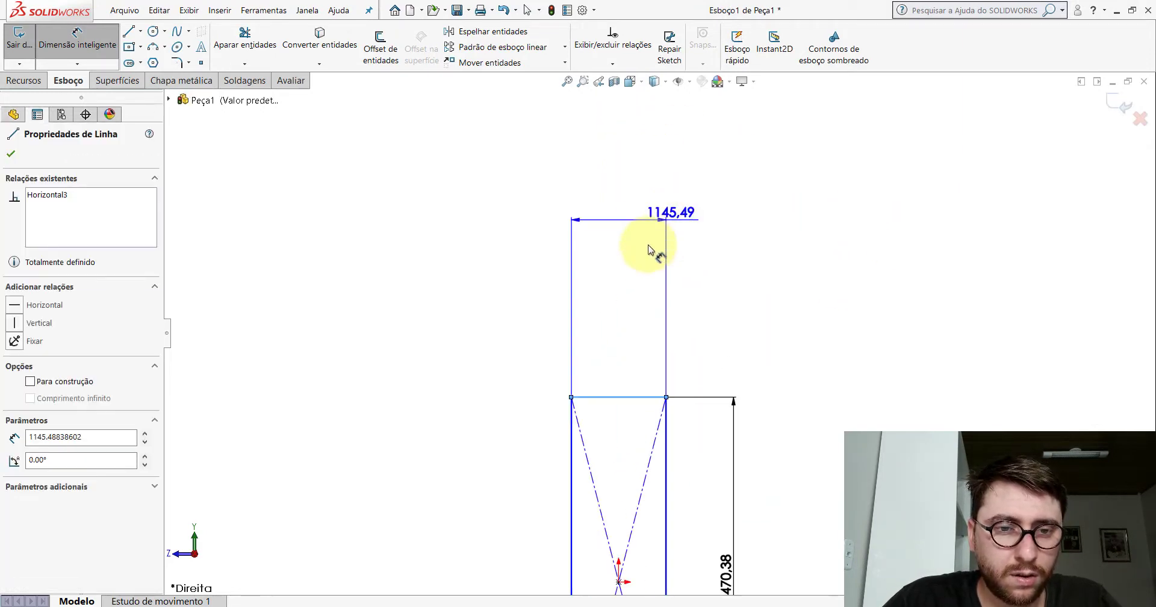
scroll(659, 250, "up", 2)
left_click(613, 305)
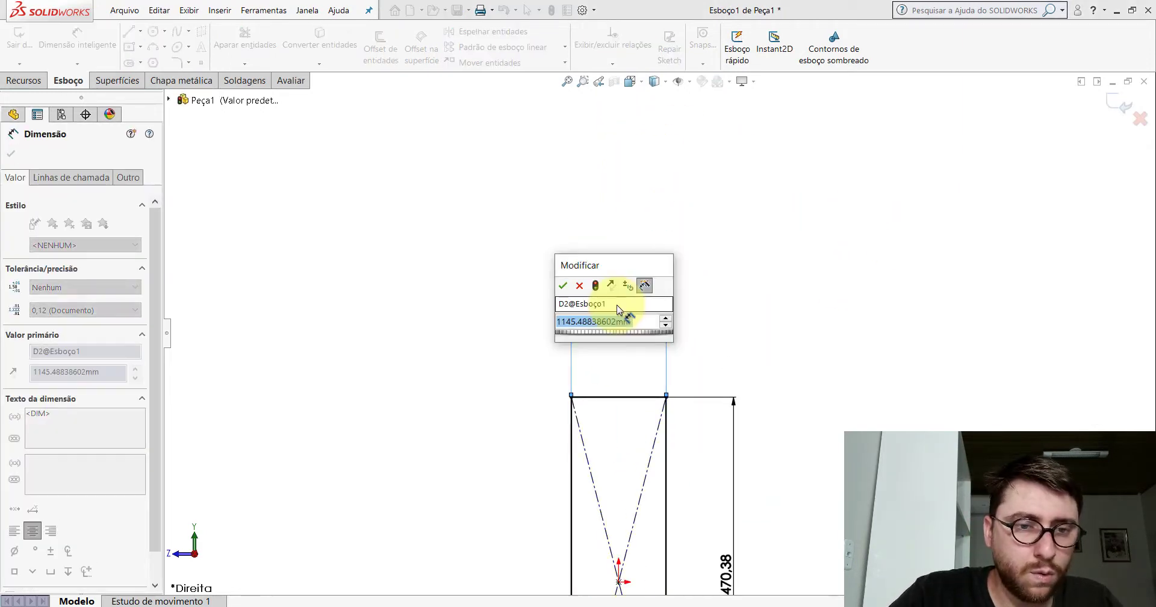
type("1\"+")
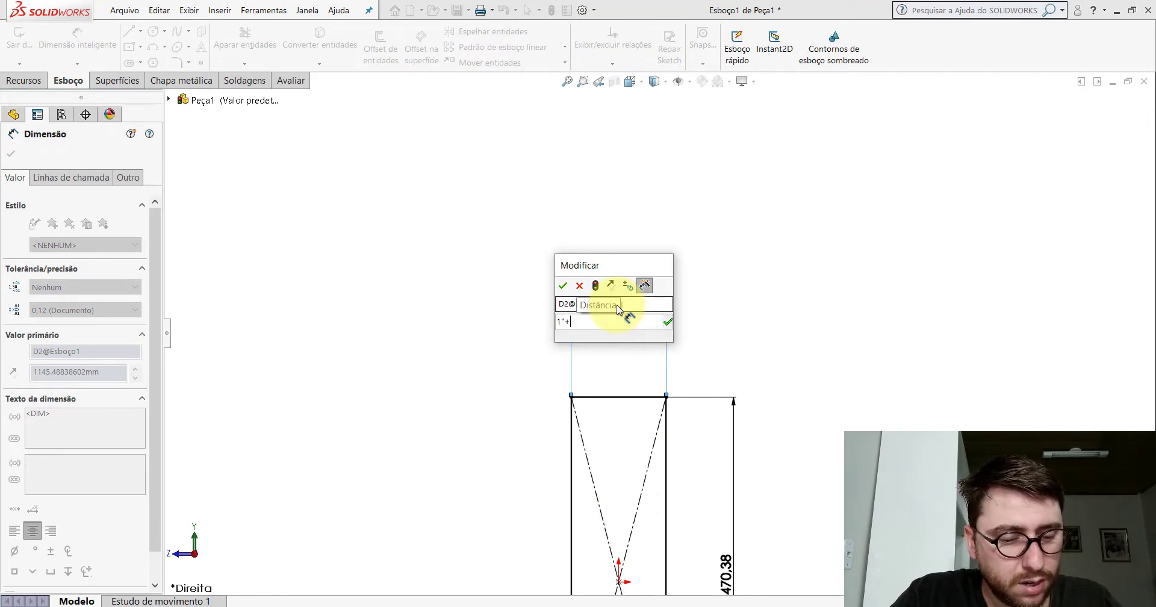
type("1/4")
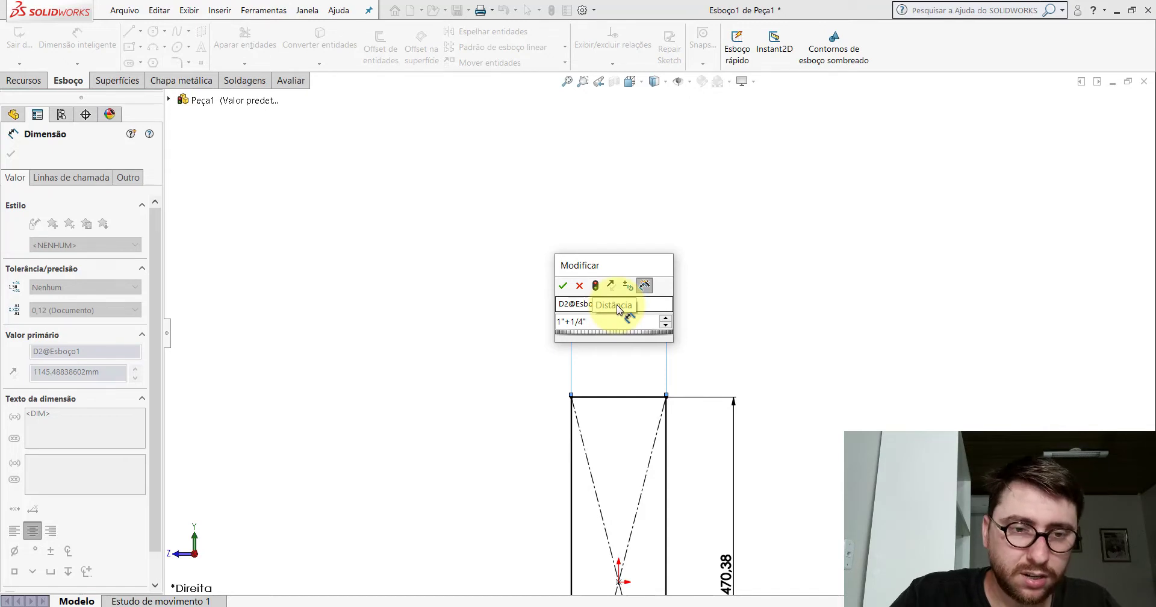
key("Return")
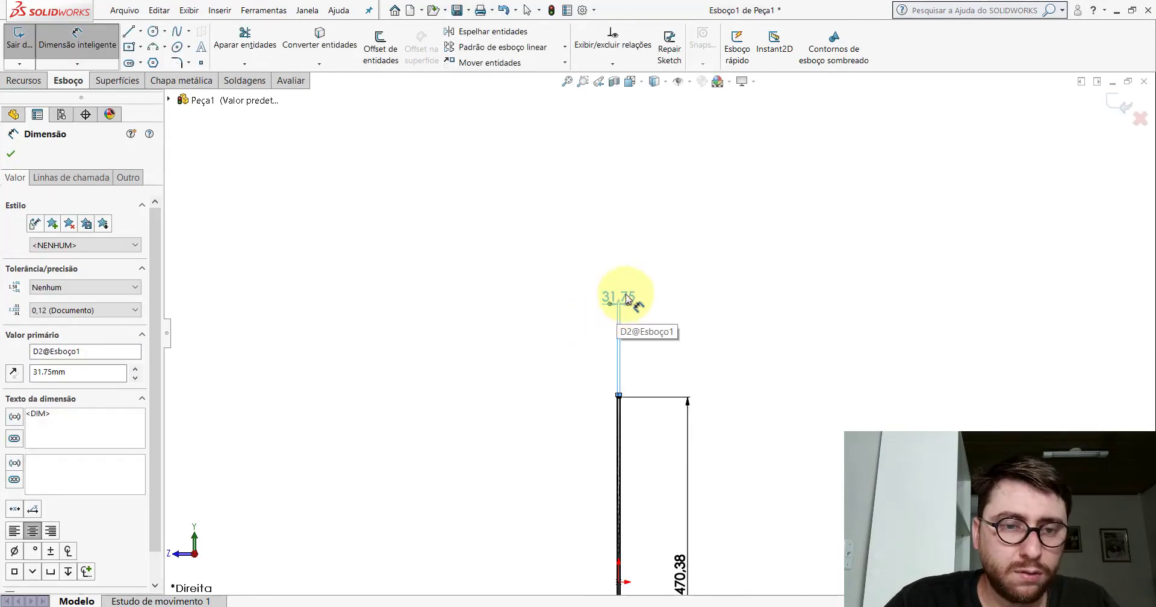
scroll(621, 349, "down", 2)
scroll(617, 350, "down", 3)
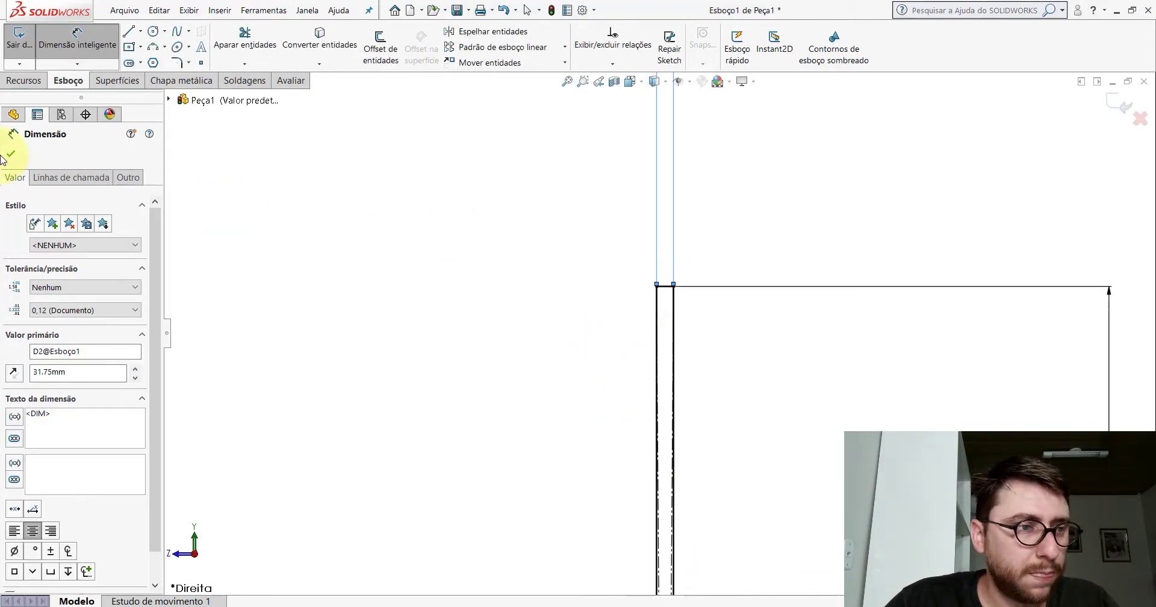
- Create a Flange-base/Aba from the sketch with 3/16" (4.7625 mm) sheet thickness
left_click(192, 85)
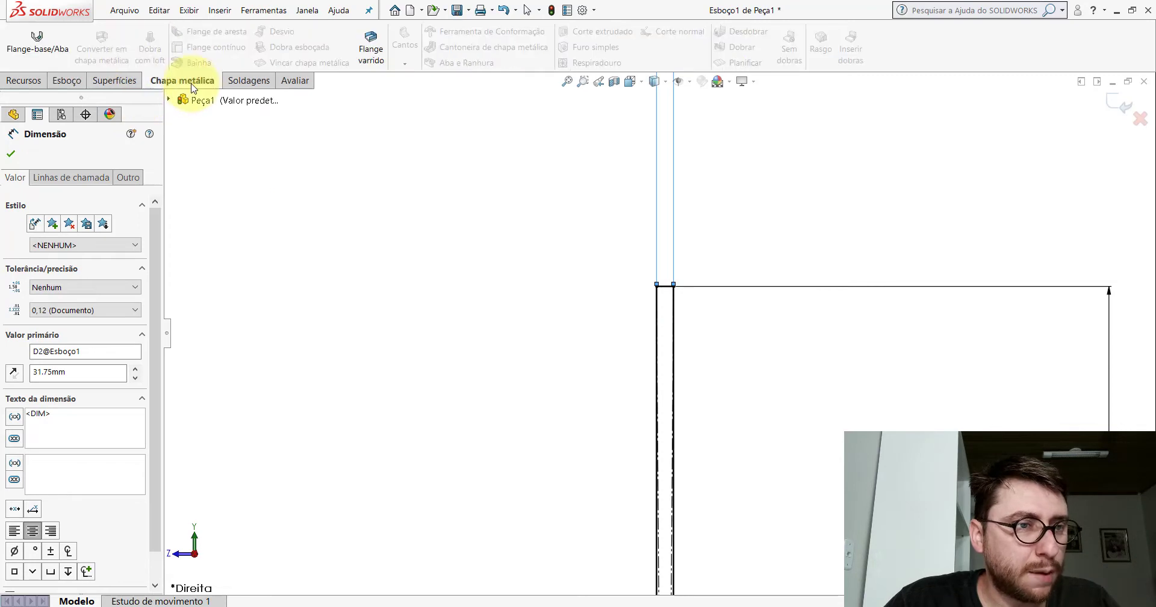
left_click(54, 50)
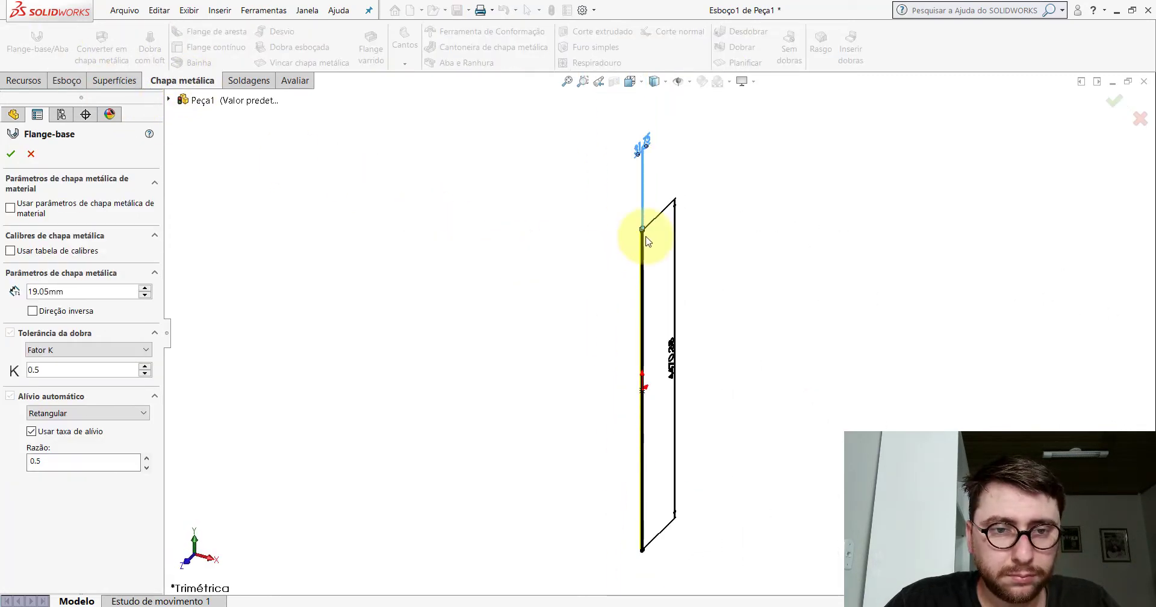
scroll(648, 244, "down", 2)
scroll(632, 283, "down", 3)
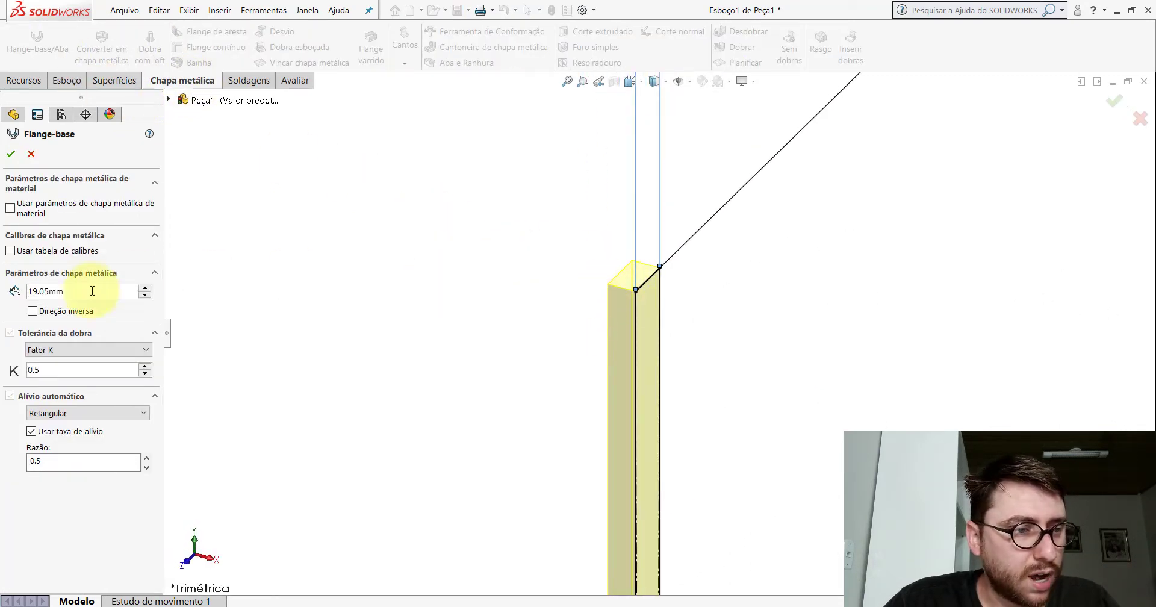
left_click(67, 294)
type("3/16\"")
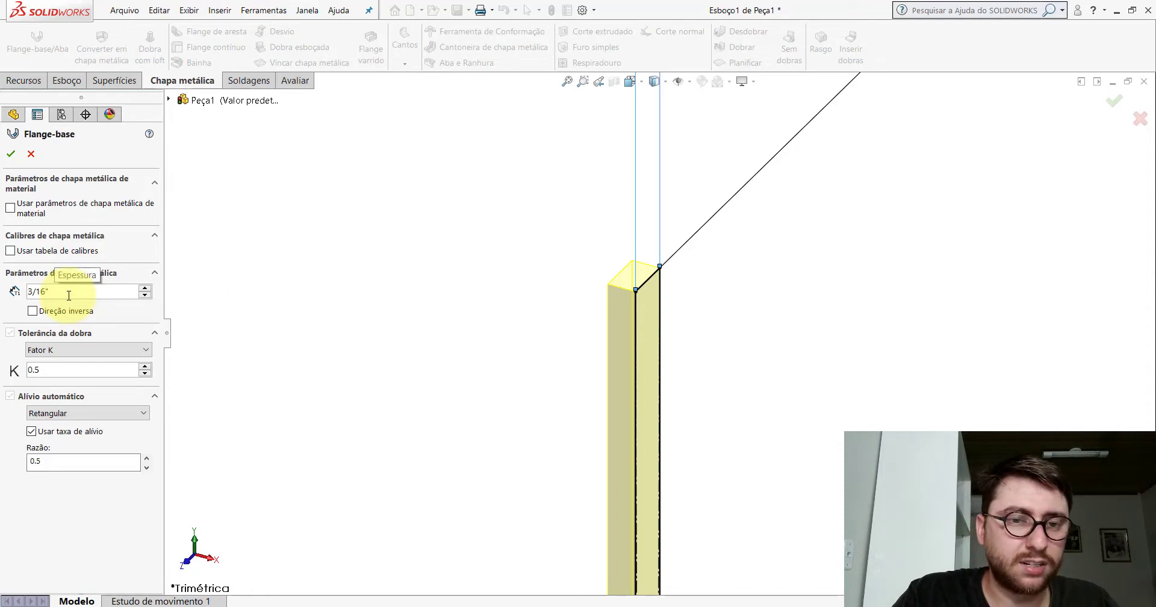
key("Return")
left_click(10, 153)
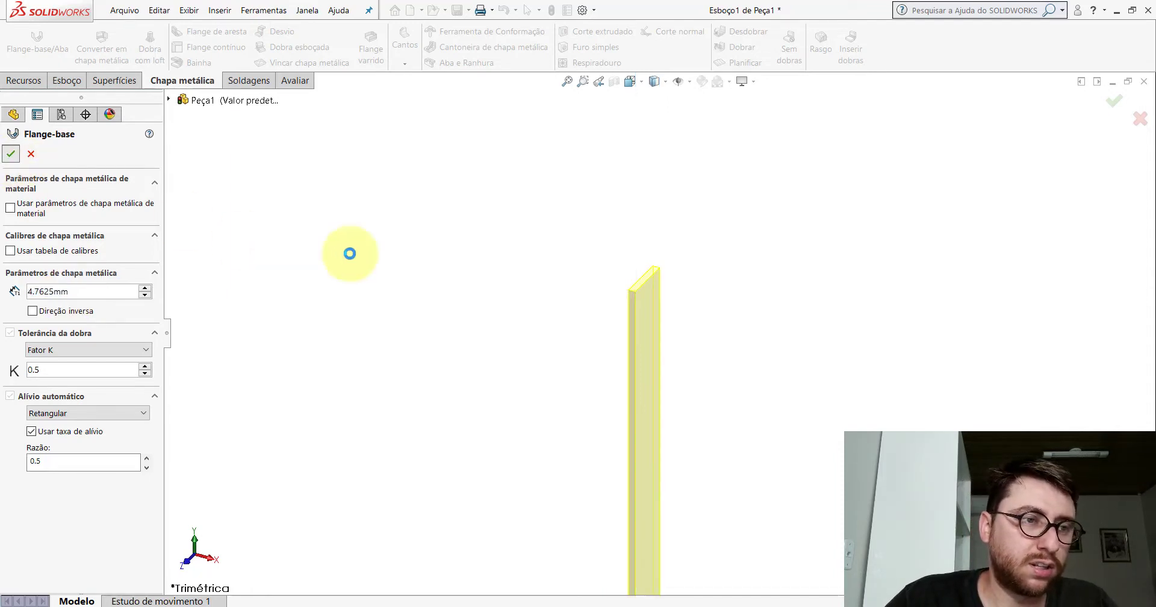
left_click(637, 85)
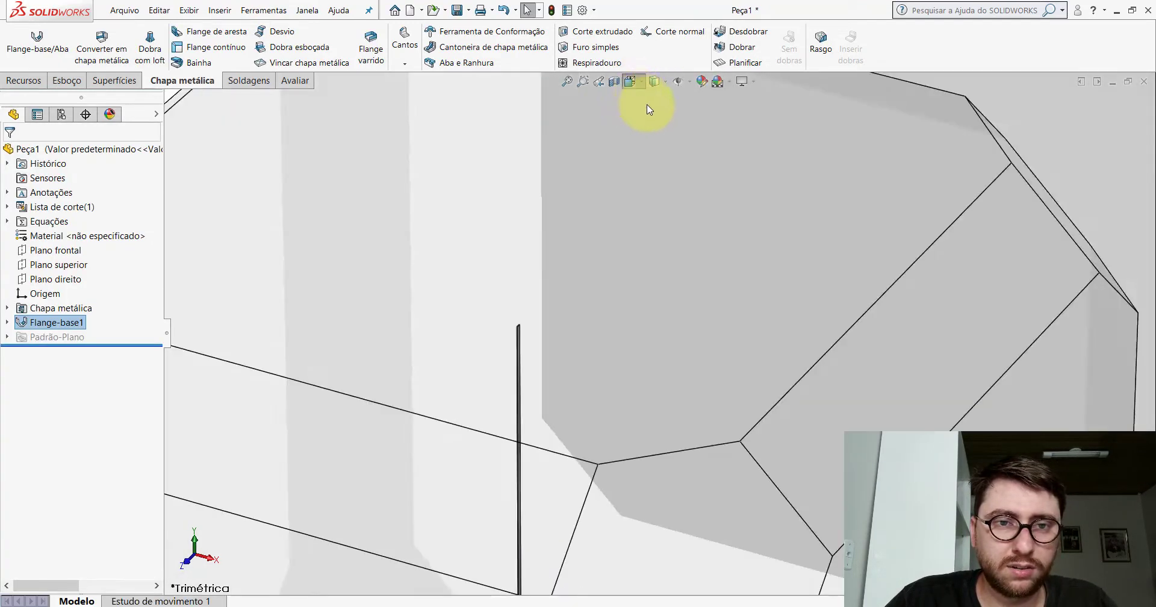
left_click(699, 115)
left_click(530, 166)
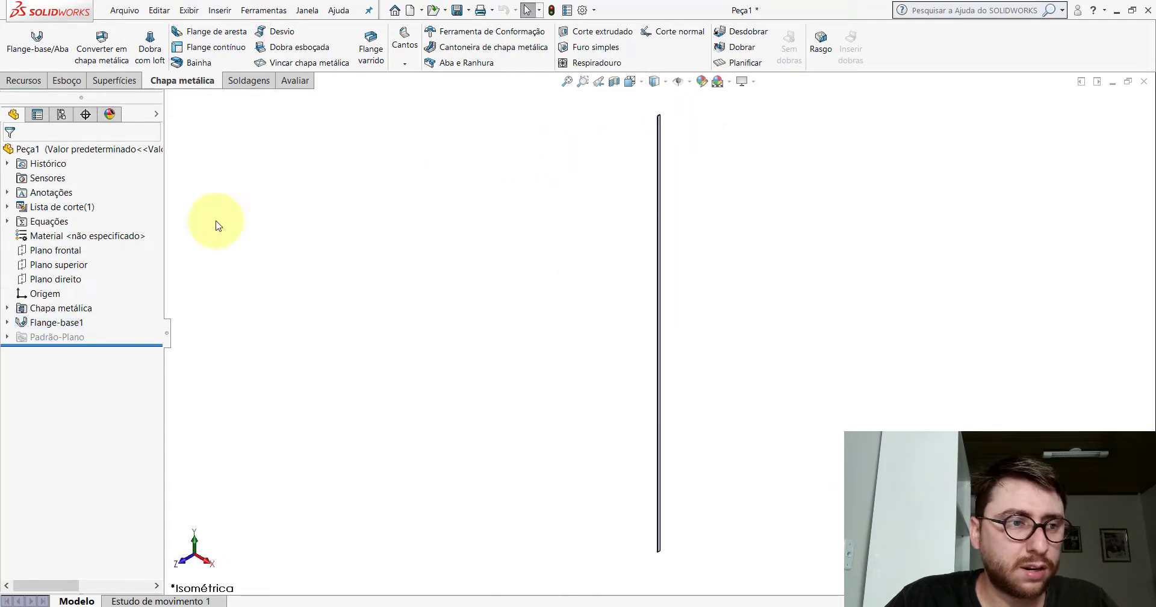
right_click(60, 241)
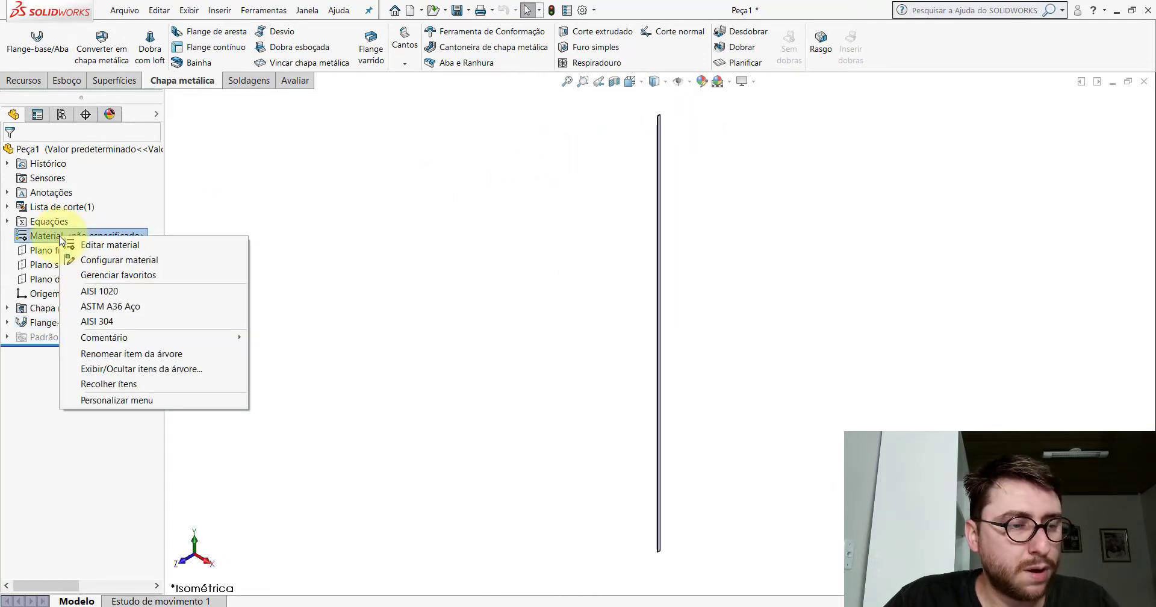
left_click(386, 247)
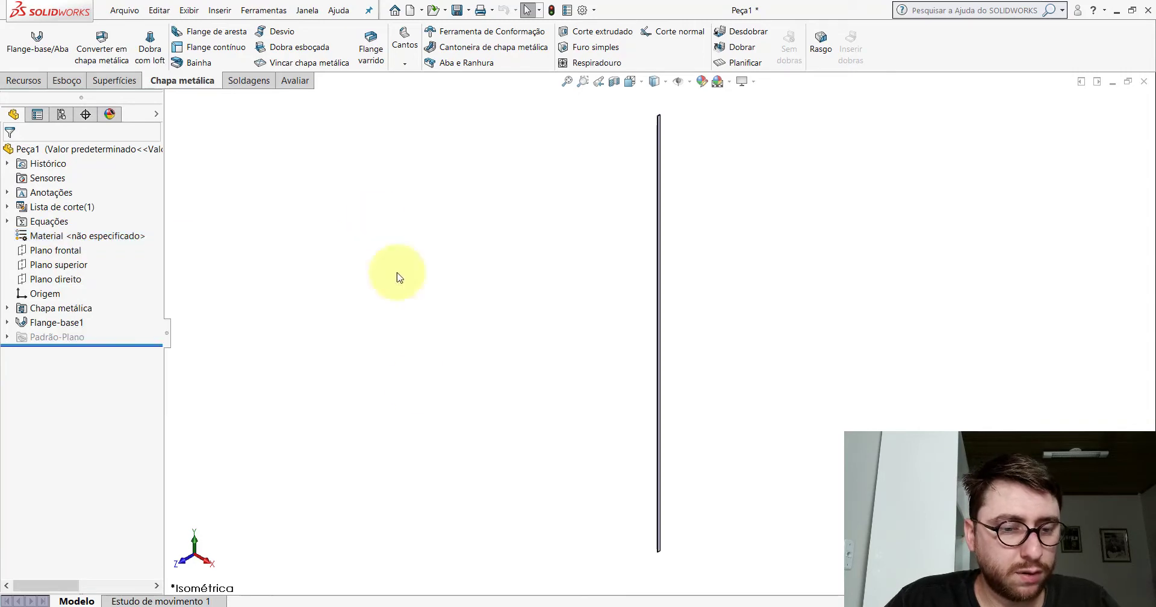
left_click(432, 10)
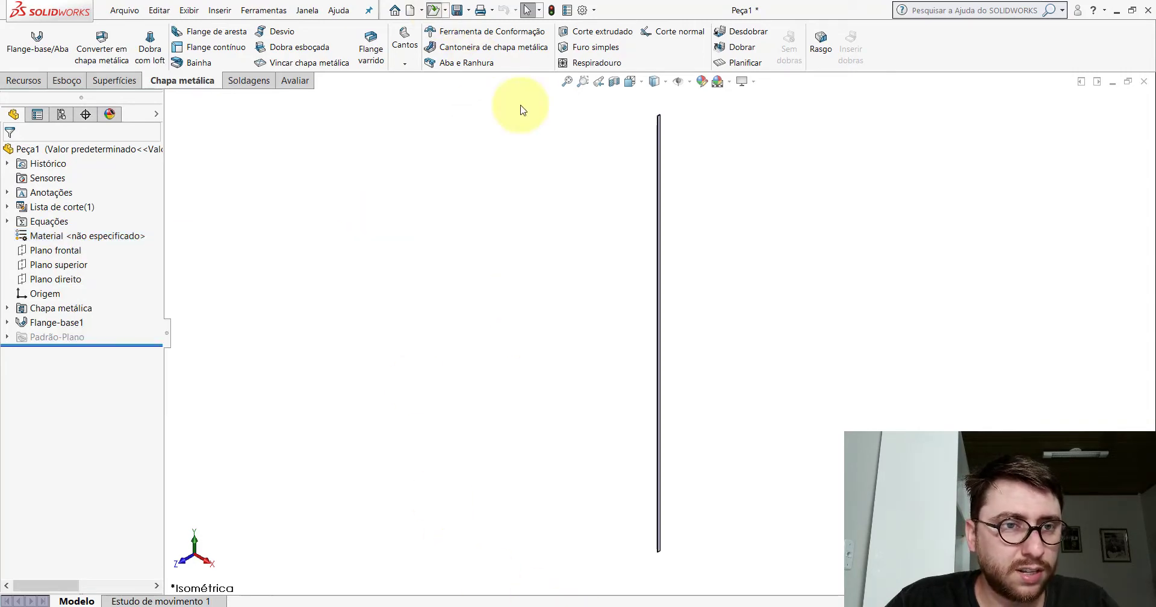
left_click(15, 99)
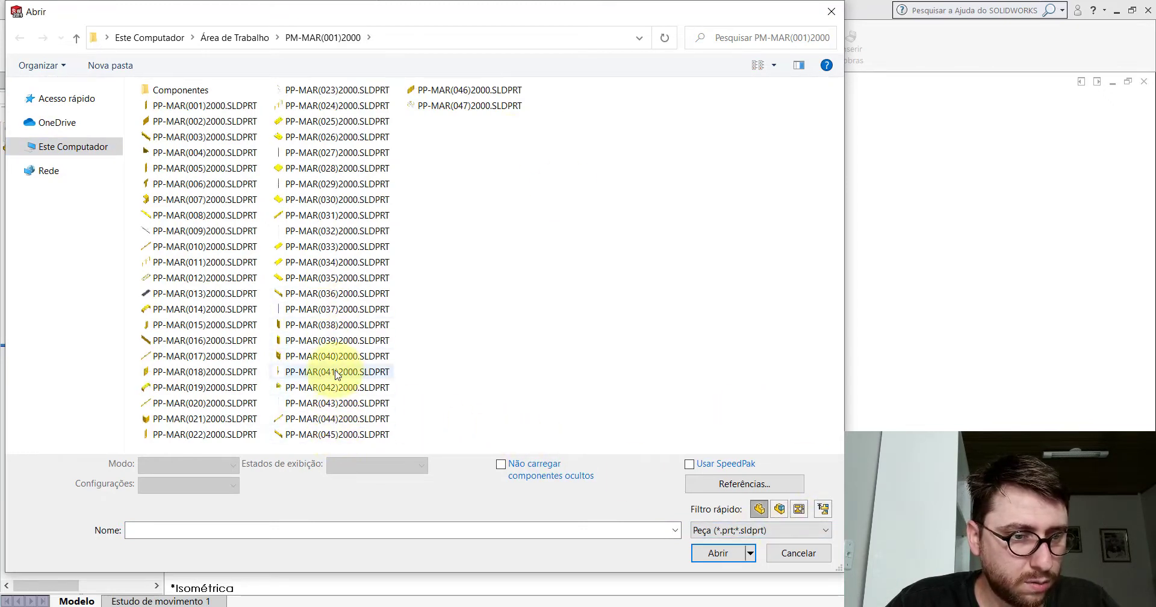
double_click(328, 309)
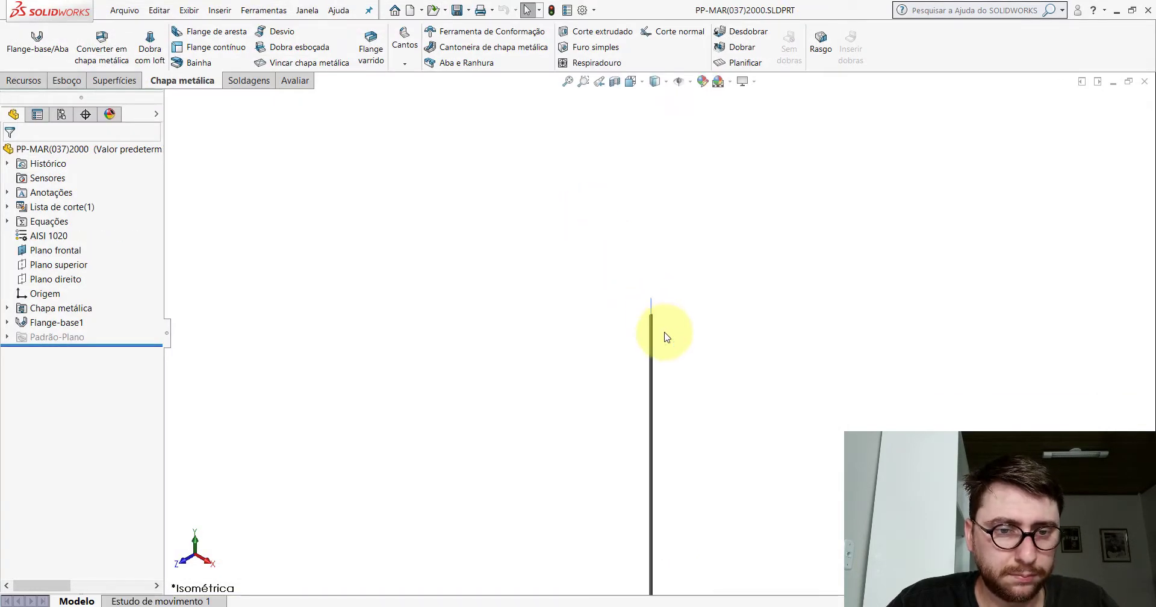
left_click(293, 83)
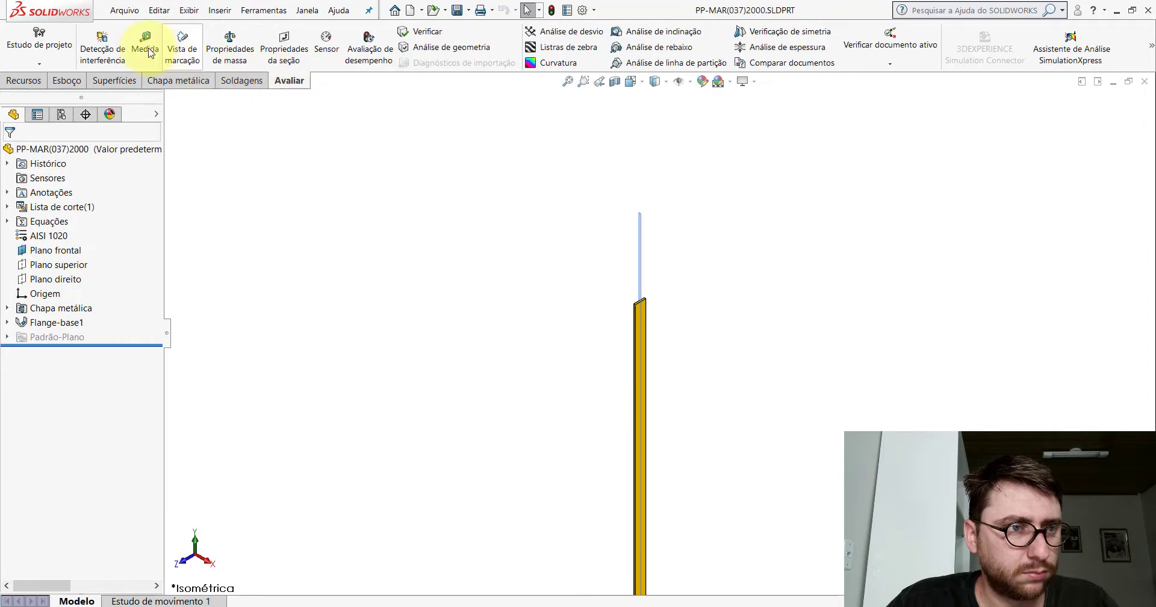
left_click(145, 40)
left_click(481, 294)
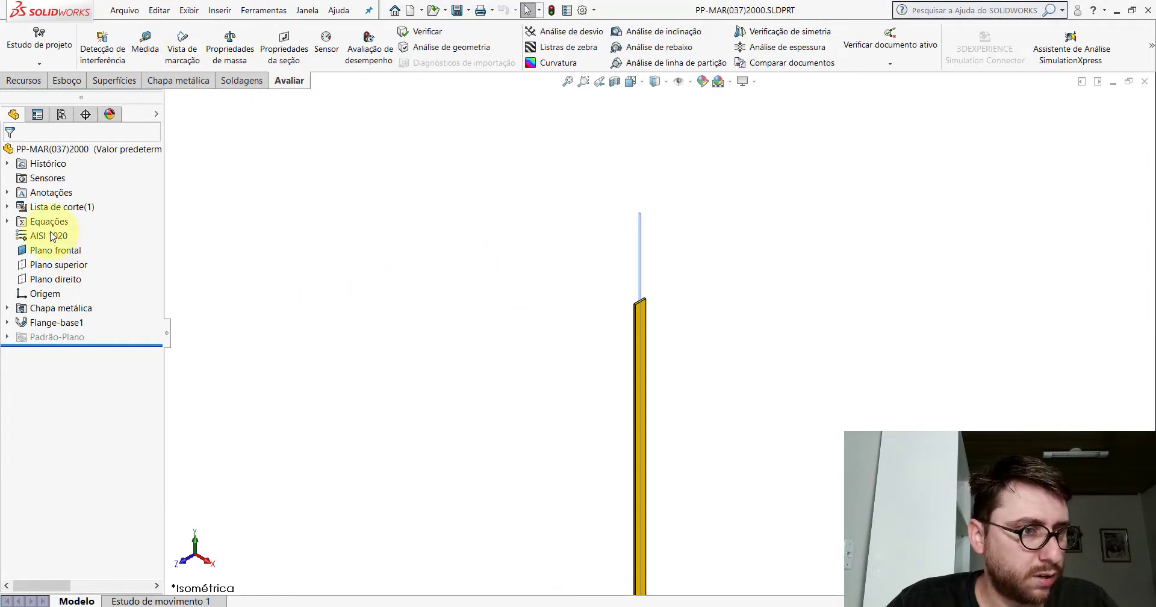
left_click(1146, 83)
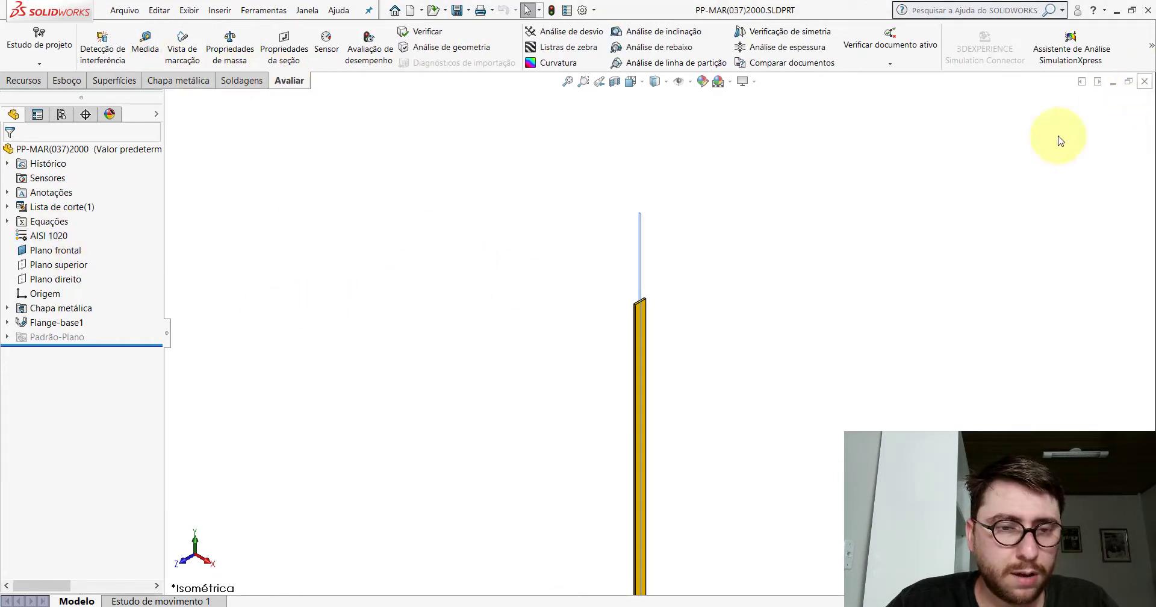
mouse_move(690, 295)
middle_mouse_down()
mouse_move(619, 198)
mouse_move(617, 246)
middle_mouse_up()
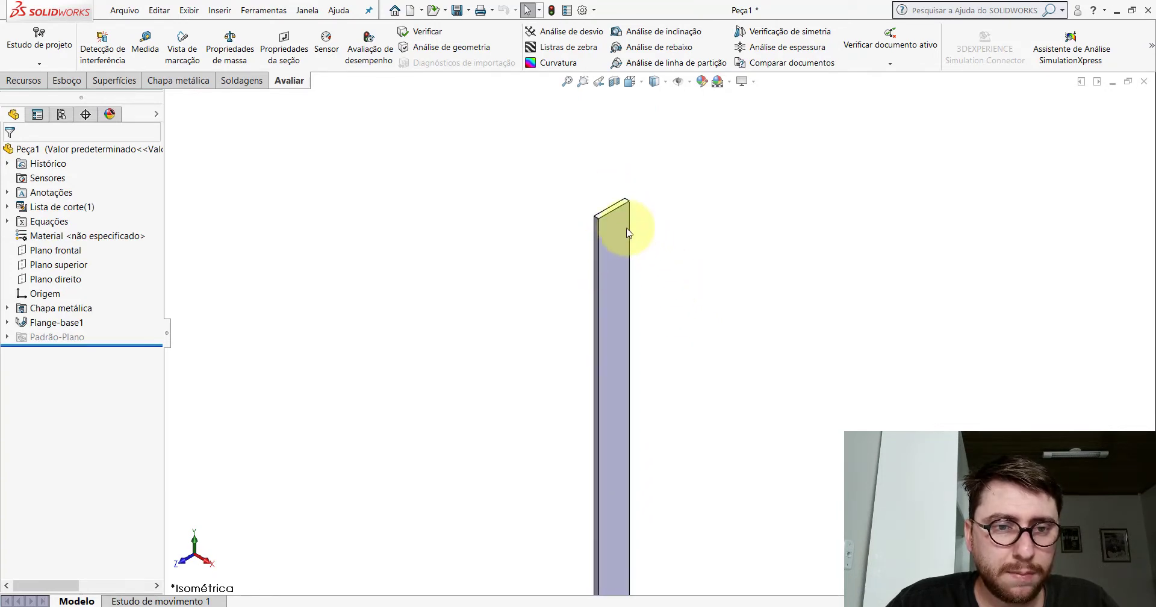
- Assign AISI 1020 to Peça1 from the Material right-click favourites list
left_click(604, 243)
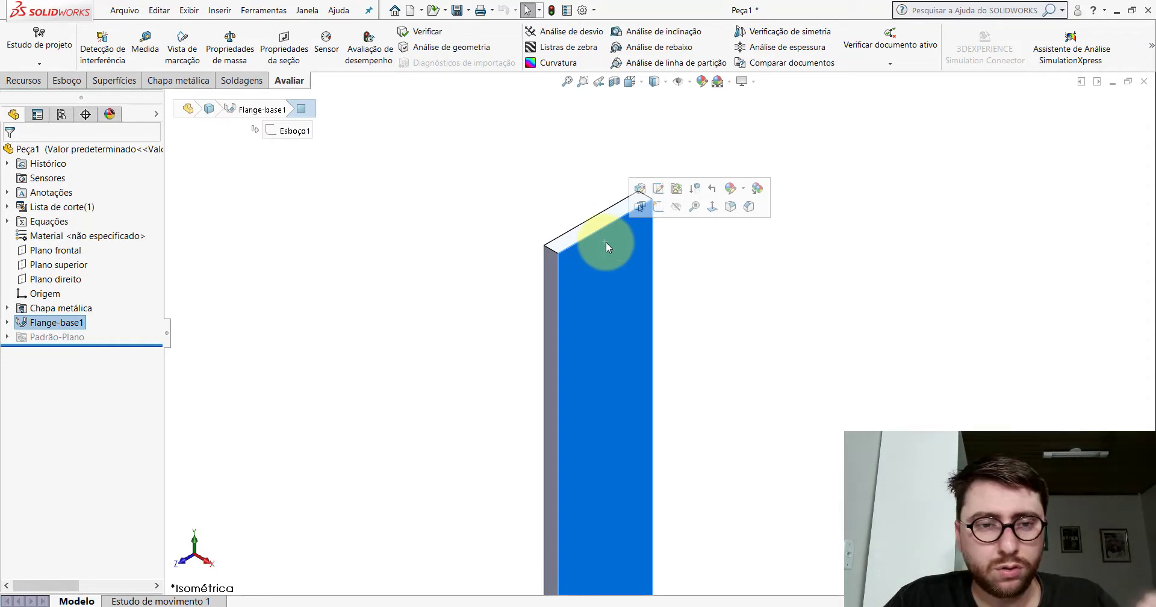
left_click(779, 215)
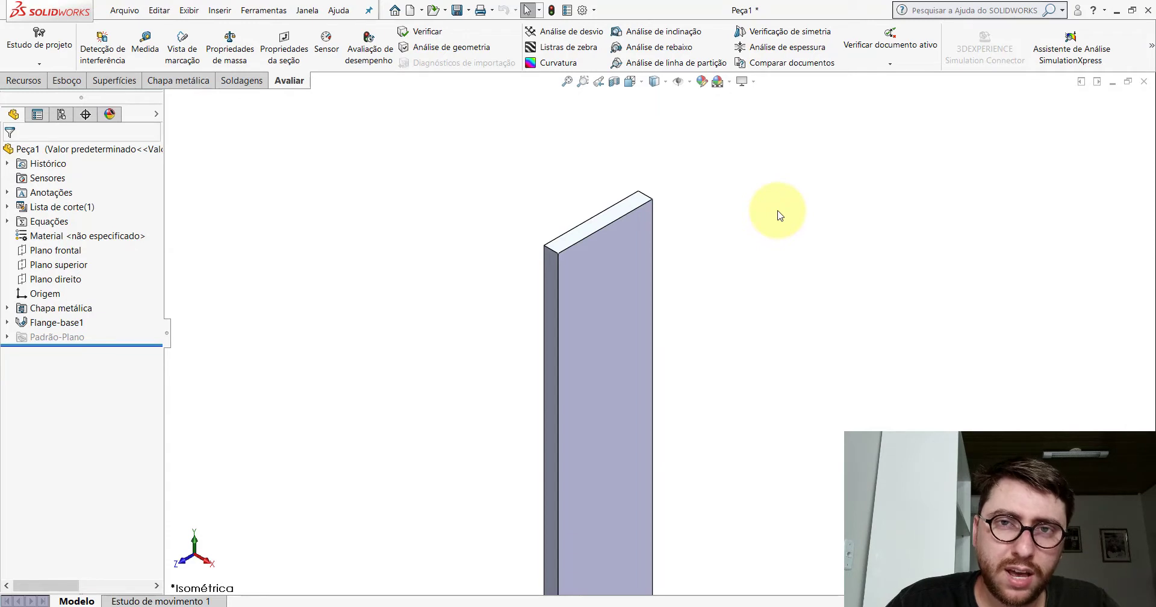
scroll(707, 325, "up", 5)
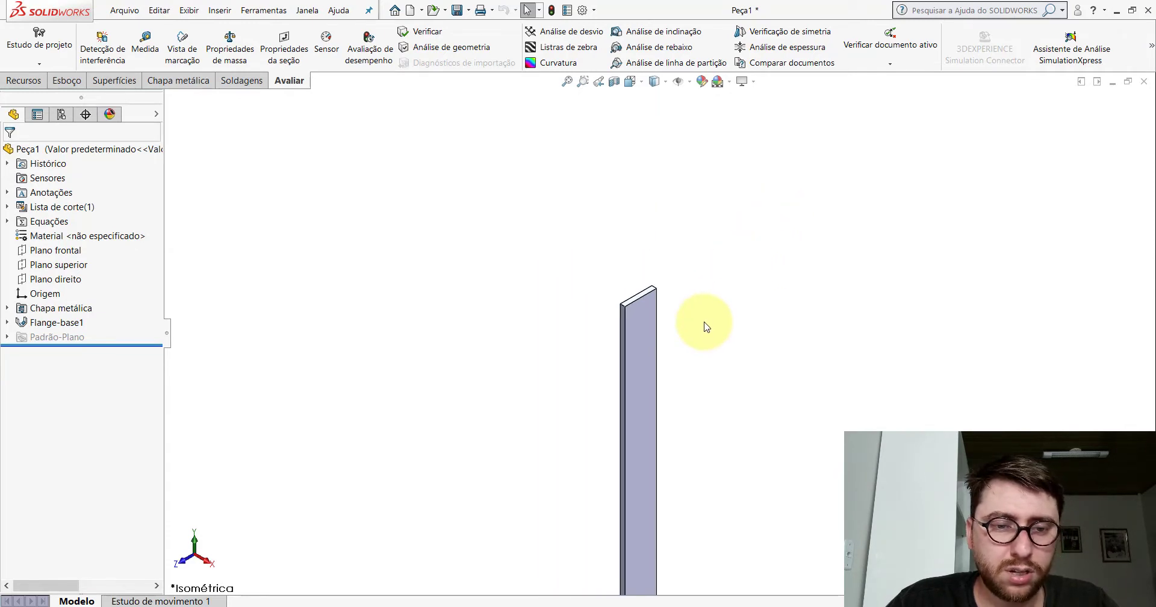
key("ctrl+1")
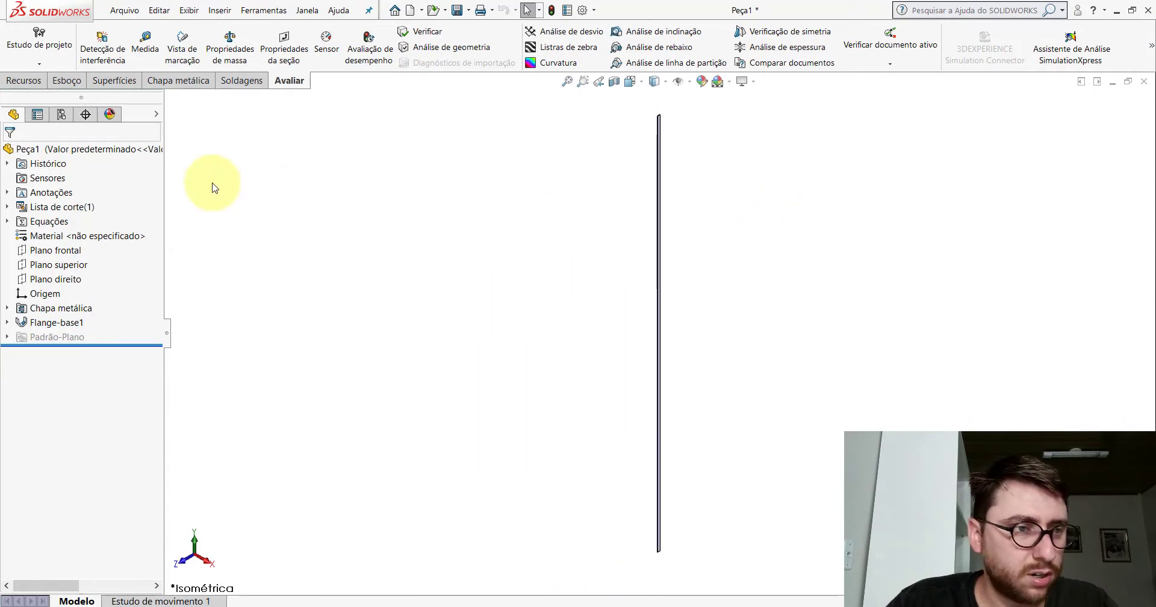
right_click(67, 240)
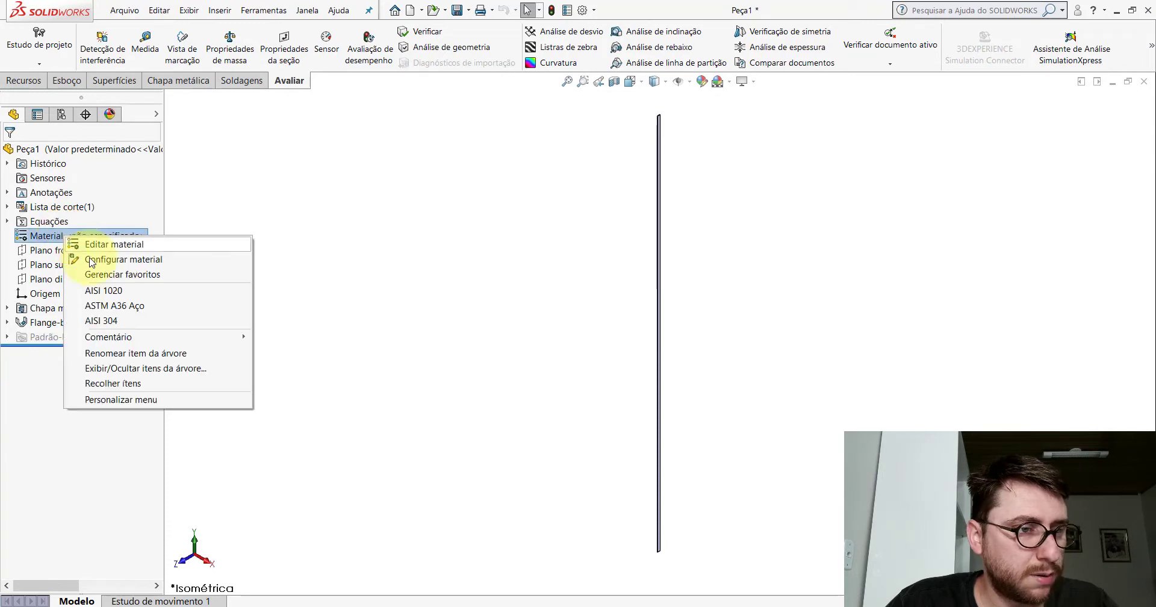
left_click(97, 291)
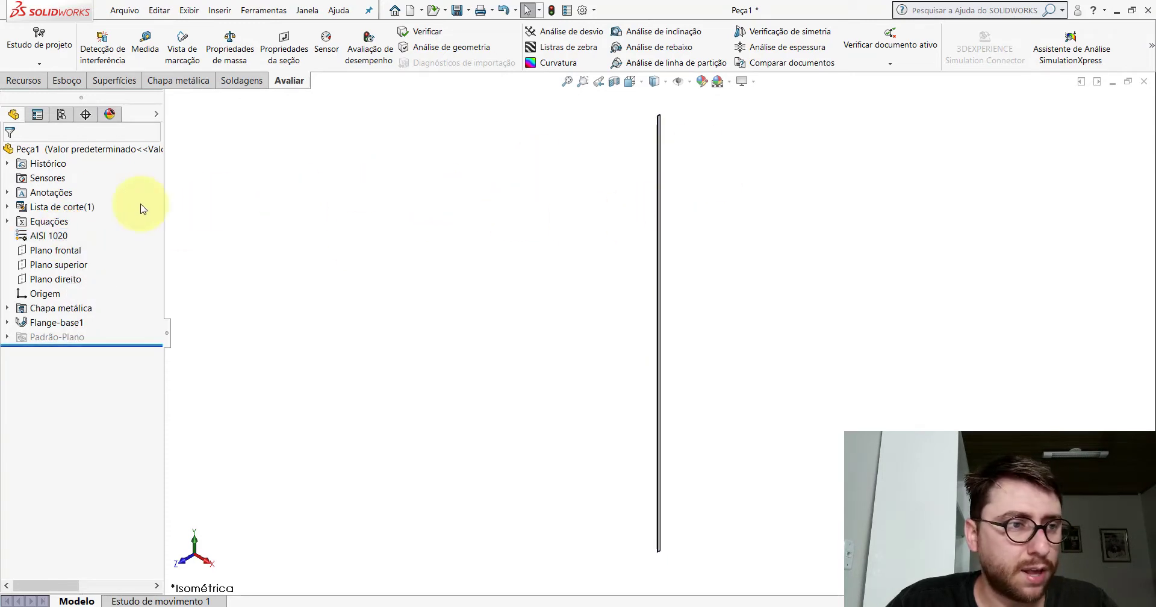
- Change Peça1's appearance colour to yellow by setting Blue to 8 (RGB 255, 202, 8)
right_click(41, 151)
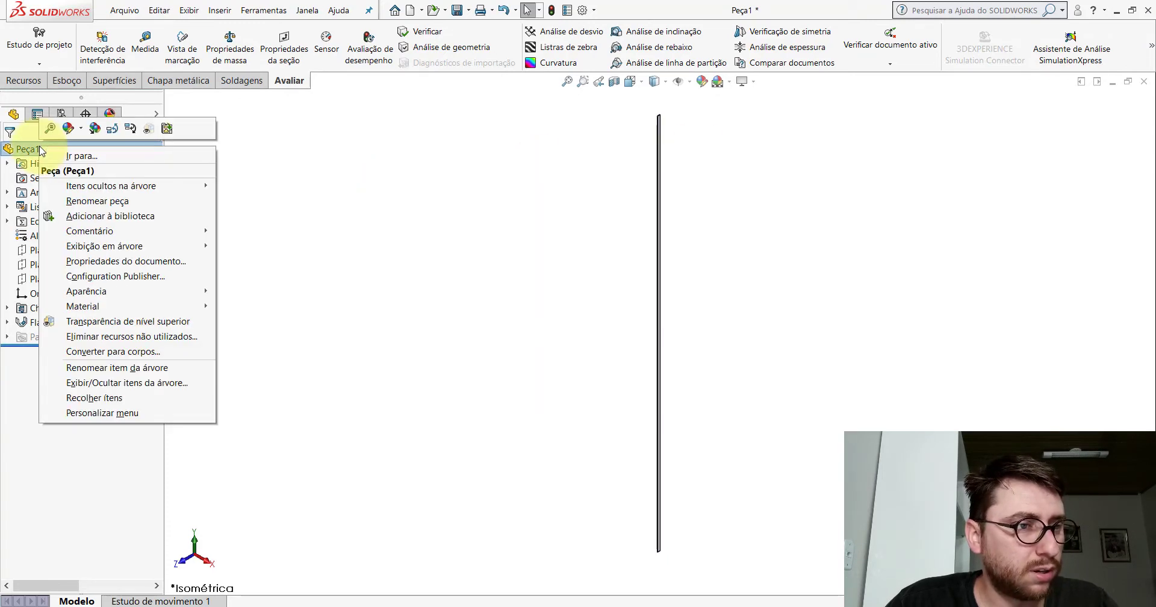
left_click(83, 131)
left_click(90, 158)
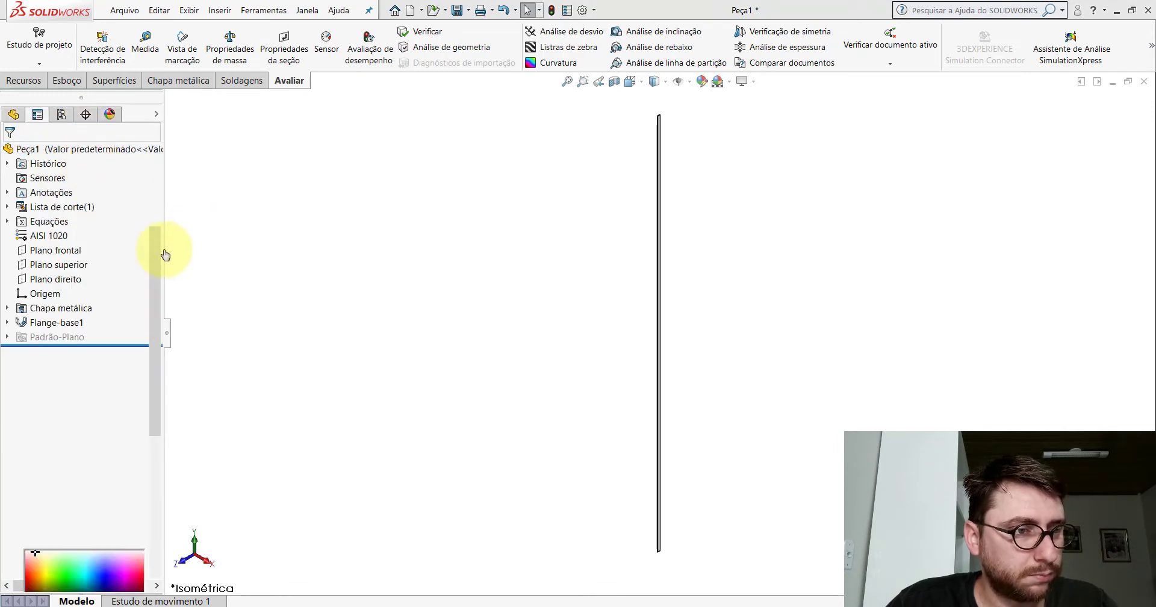
left_click_drag(154, 246, 175, 398)
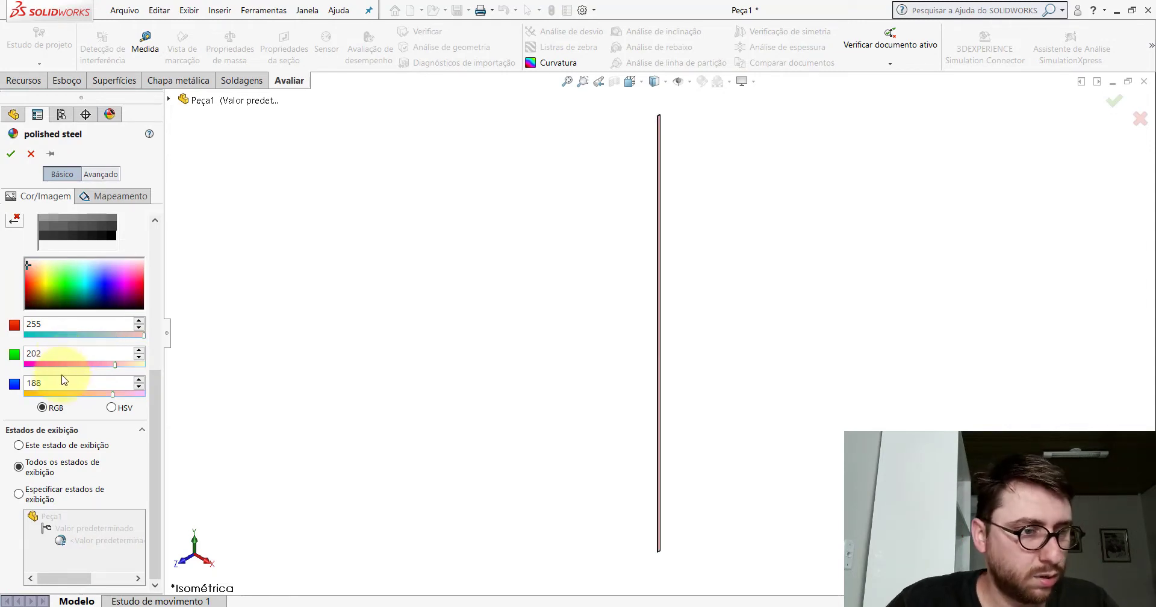
type("8")
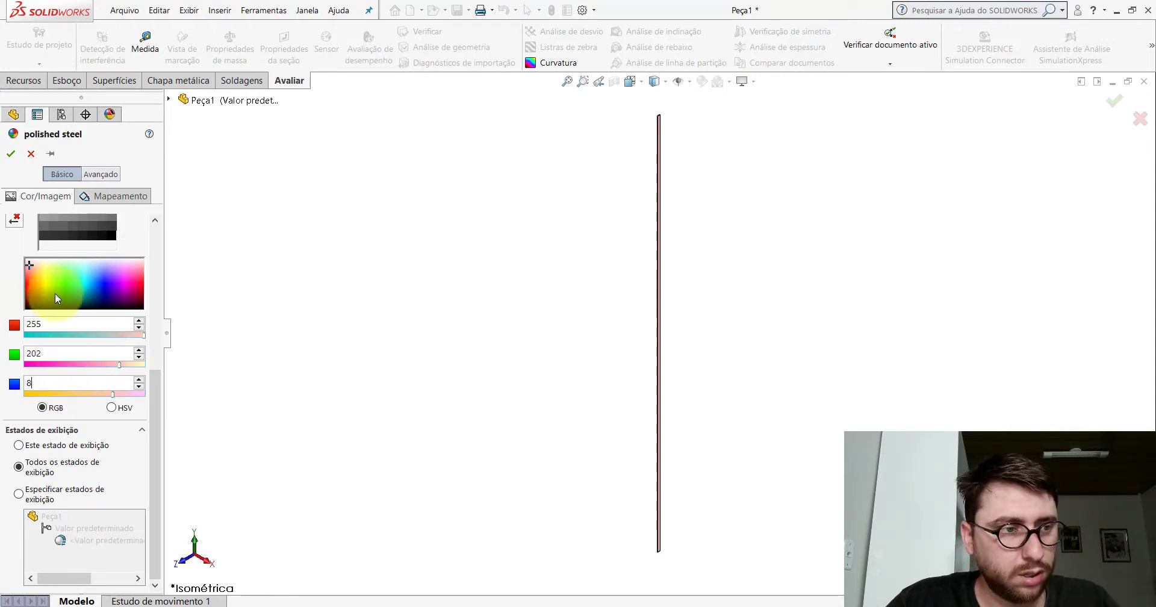
left_click(11, 154)
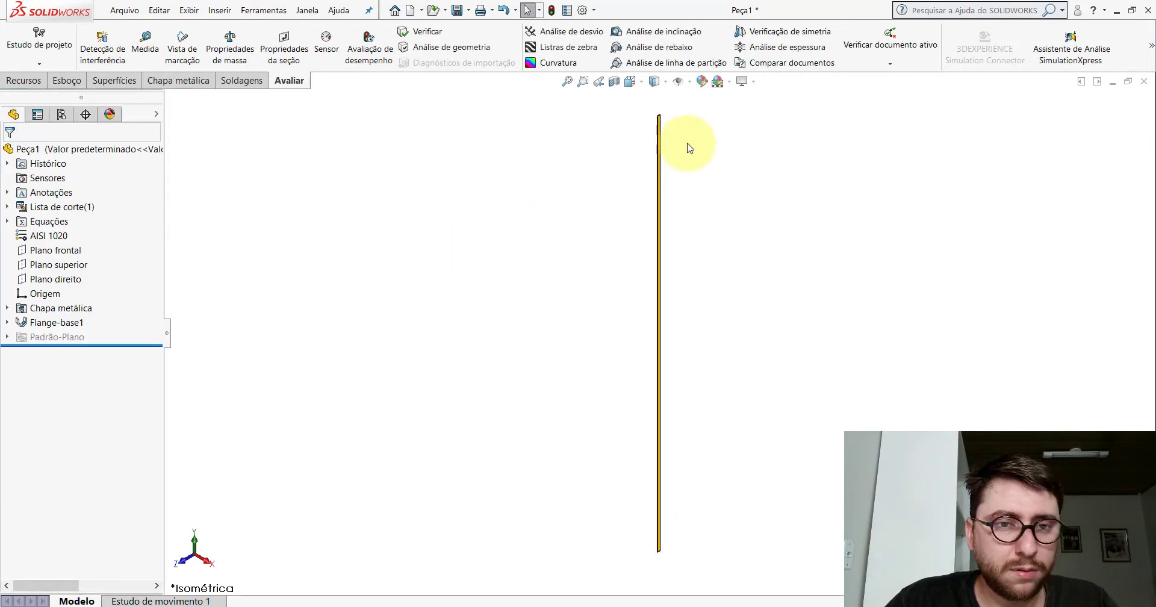
- Orbit the plate toward an edge-on view and open Save As for Peça1
mouse_move(689, 147)
middle_mouse_down()
mouse_move(657, 181)
mouse_move(564, 152)
mouse_move(591, 331)
mouse_move(660, 367)
middle_mouse_up()
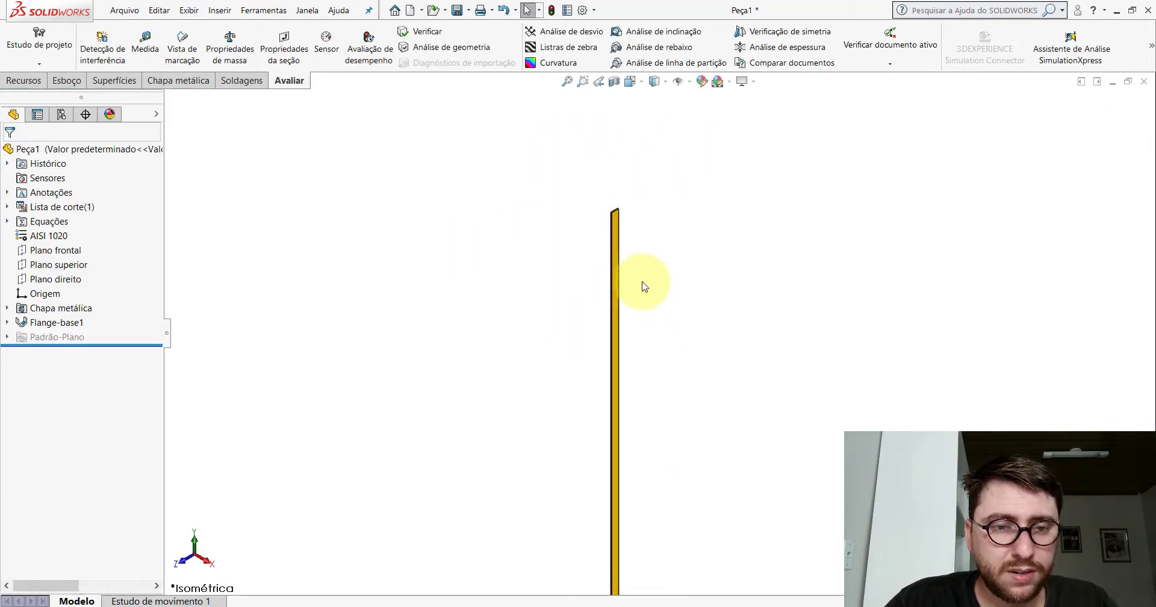
mouse_move(643, 283)
middle_mouse_down()
mouse_move(602, 335)
mouse_move(671, 431)
middle_mouse_up()
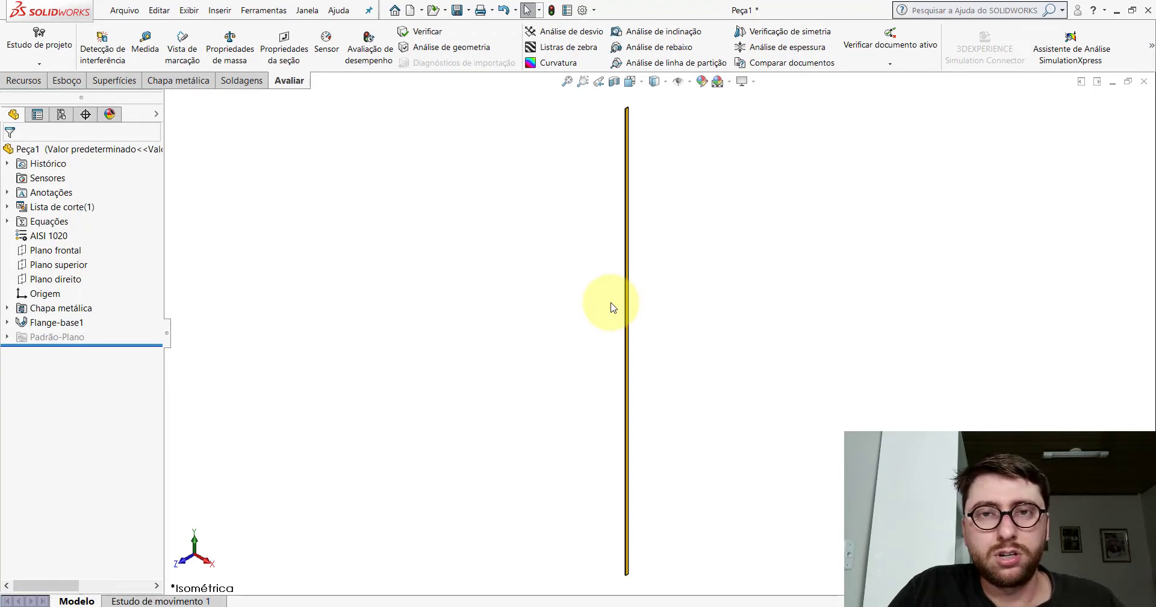
left_click(458, 11)
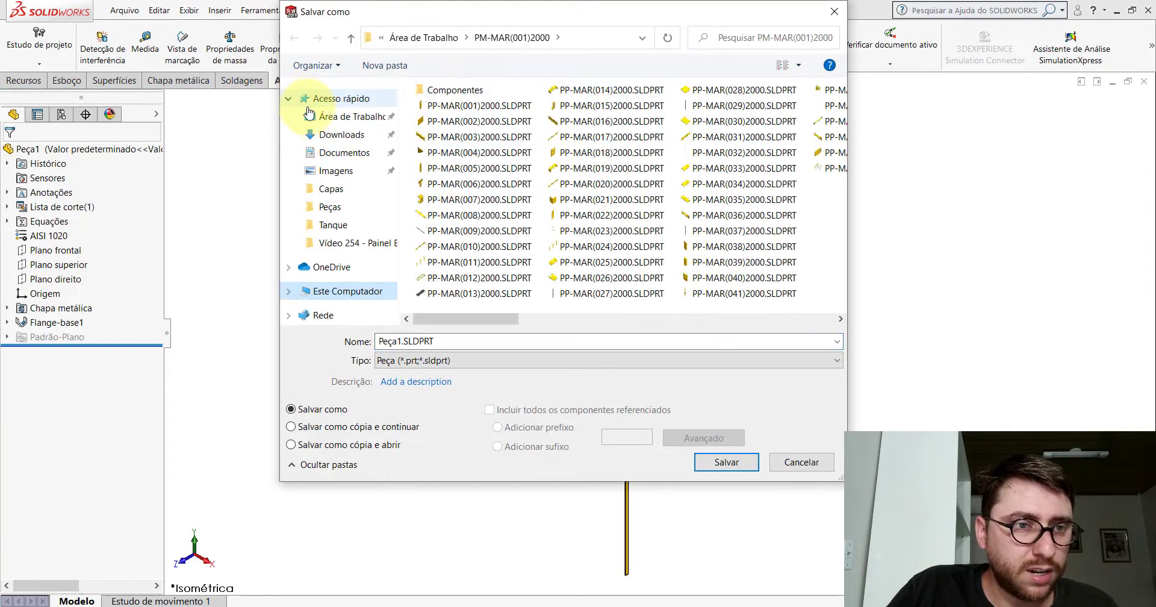
- Save the part as PP-MAR(048)2000 in the desktop's PM-MAR(001)2000 folder
left_click(337, 116)
left_click(289, 98)
double_click(454, 105)
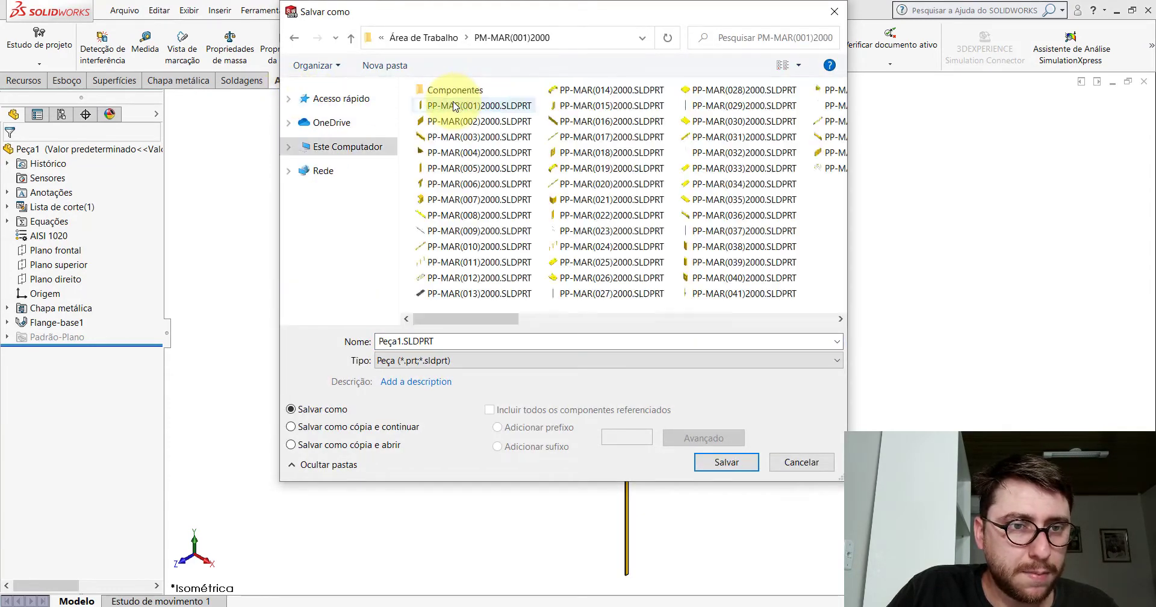
left_click_drag(472, 319, 670, 319)
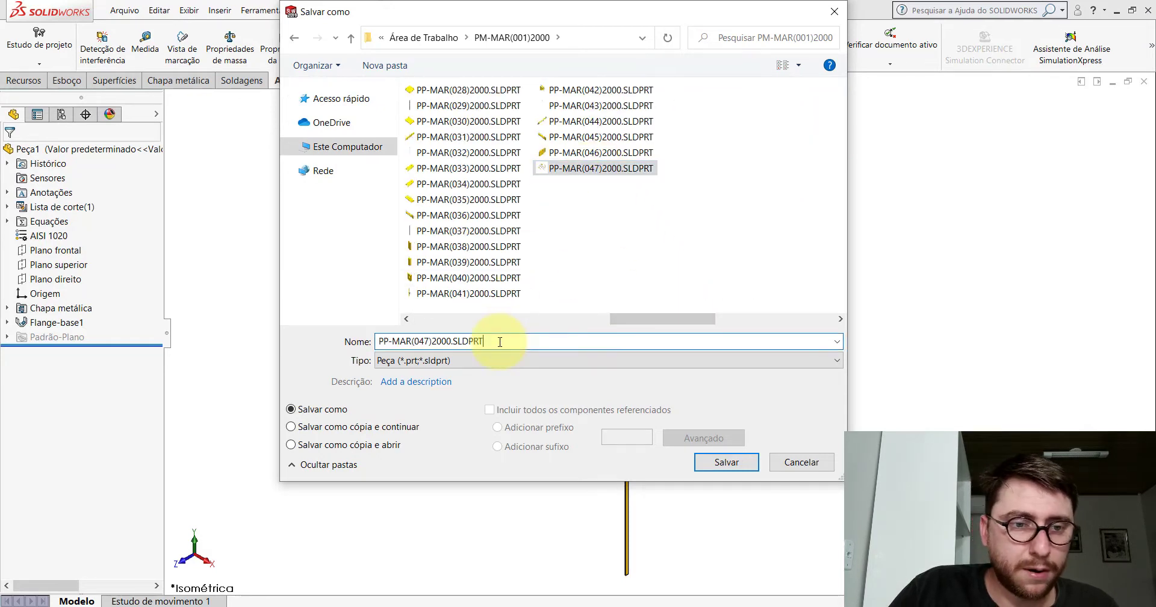
key("BackSpace")
key("BackSpace")
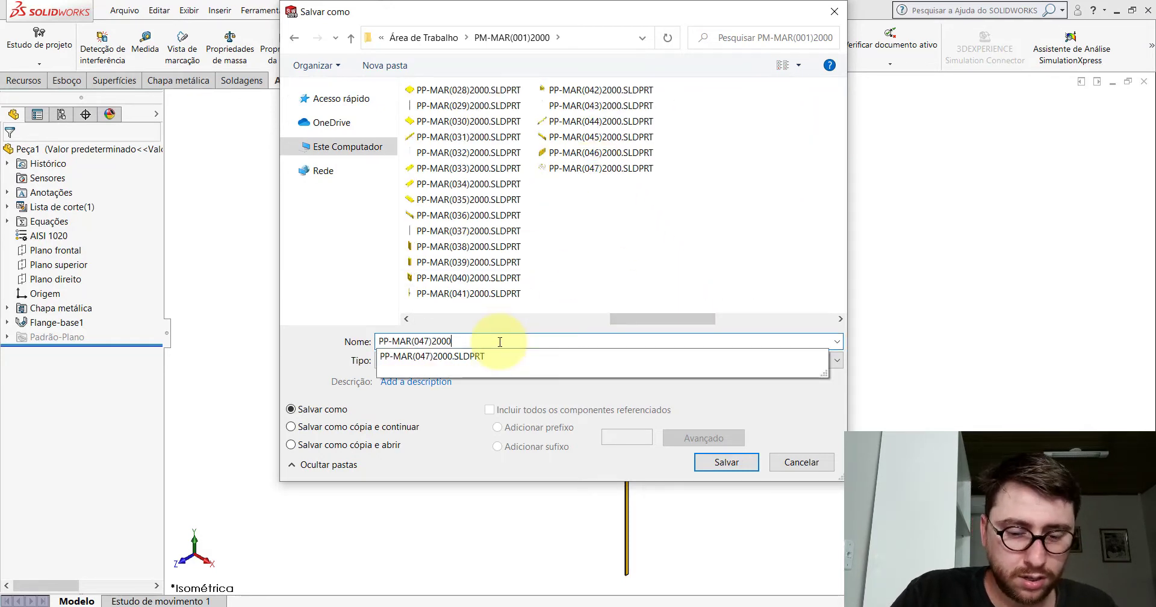
key("Left")
key("Left")
key("Left")
key("BackSpace")
type("8")
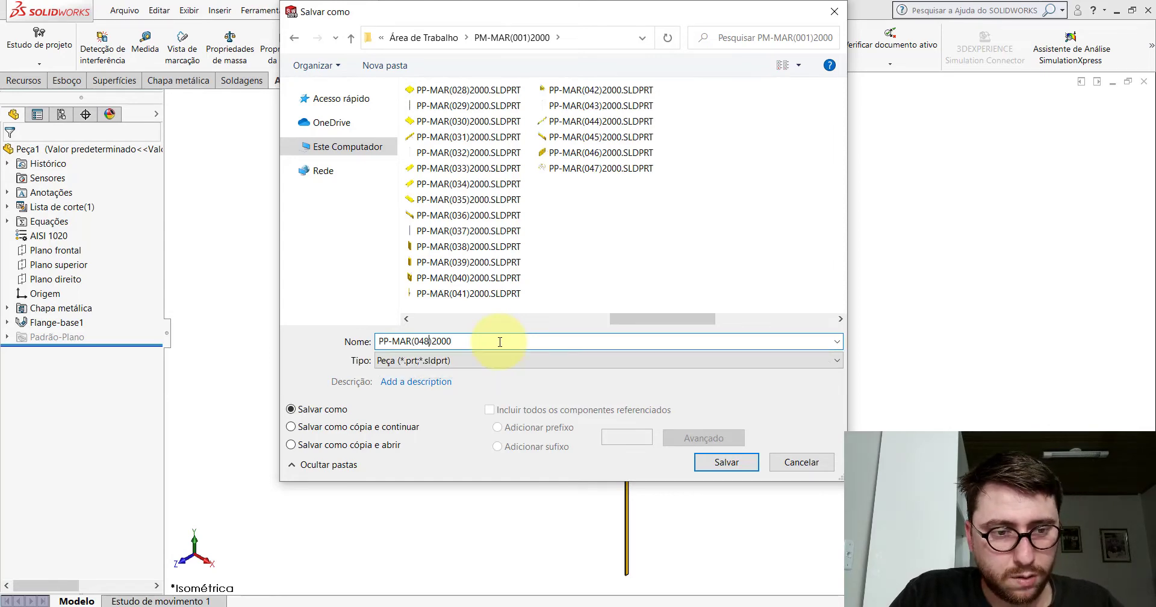
key("Return")
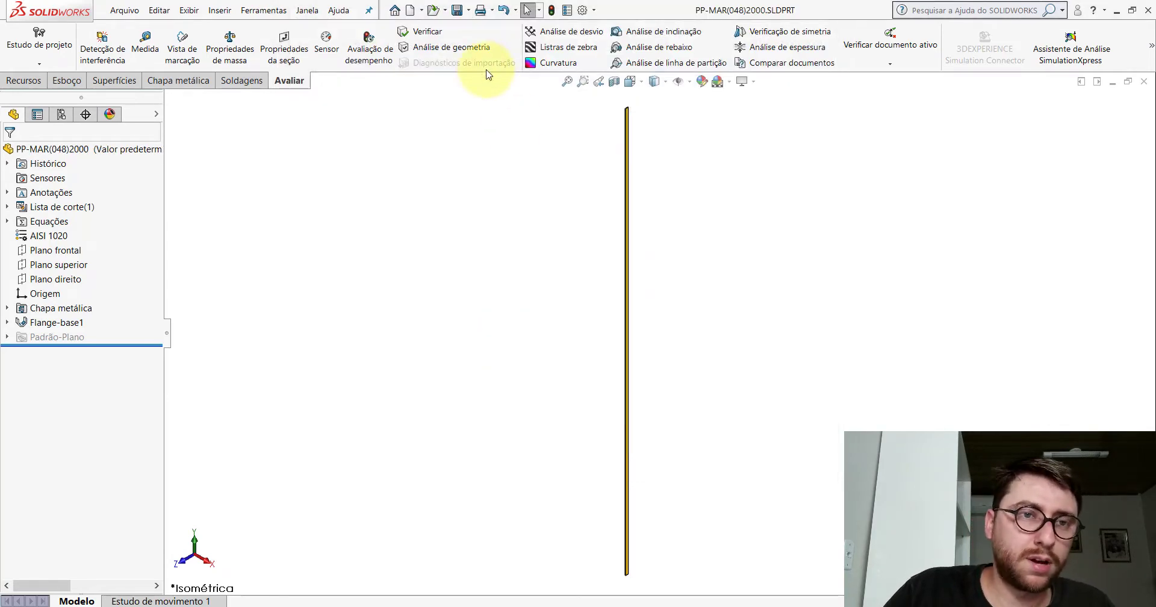
- Close PP-MAR(048)2000 without saving further changes and select the tower's vertical ladder bar
left_click(1144, 81)
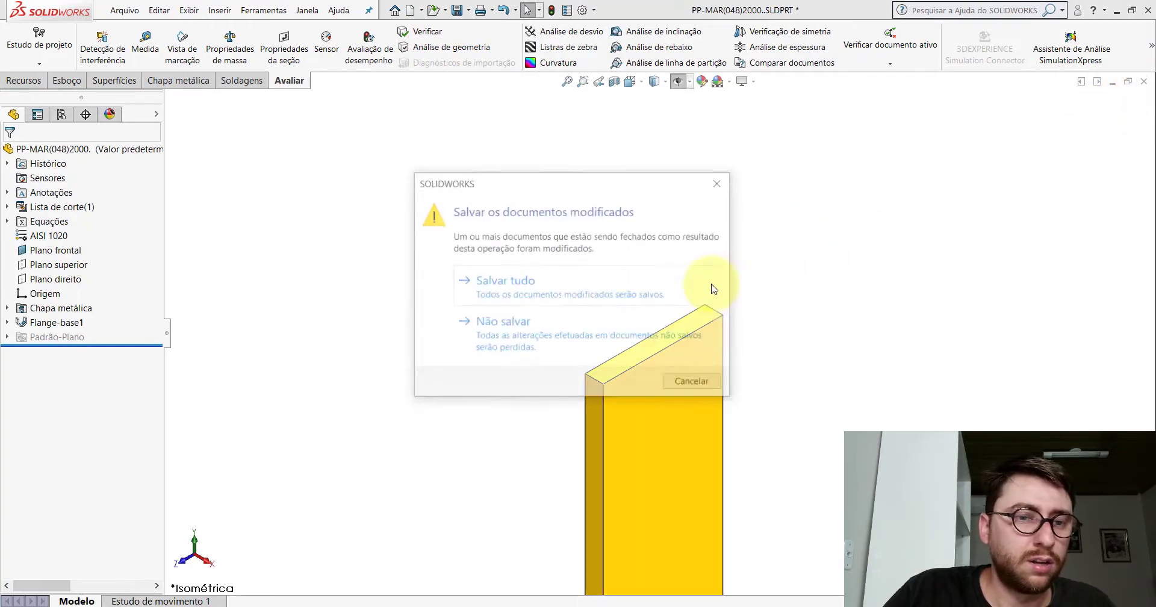
left_click(627, 290)
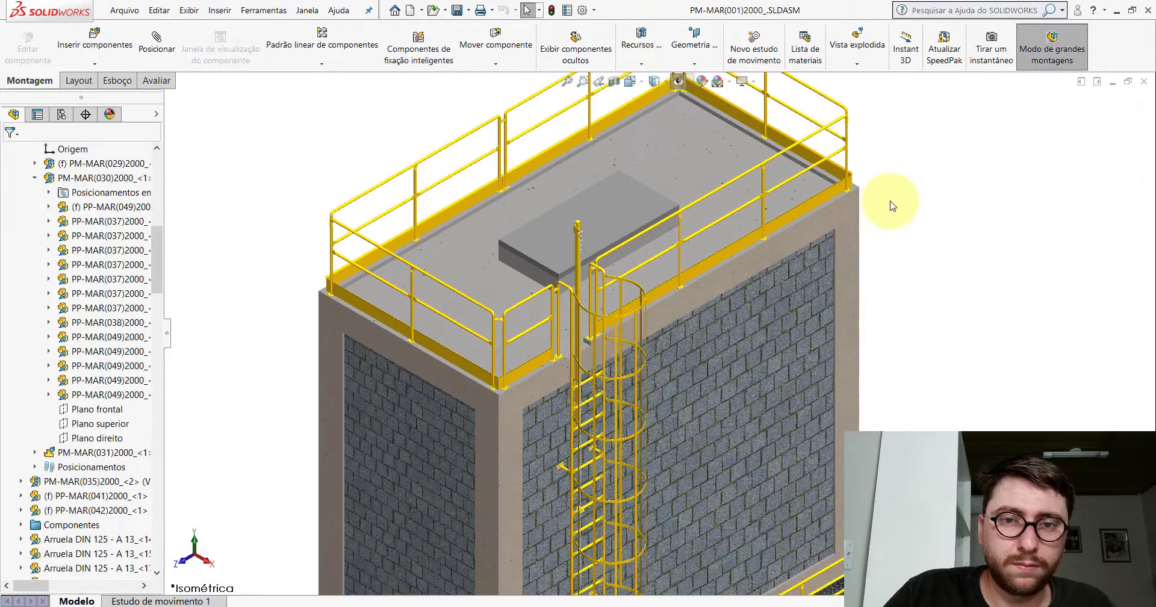
scroll(648, 275, "down", 5)
left_click(664, 240)
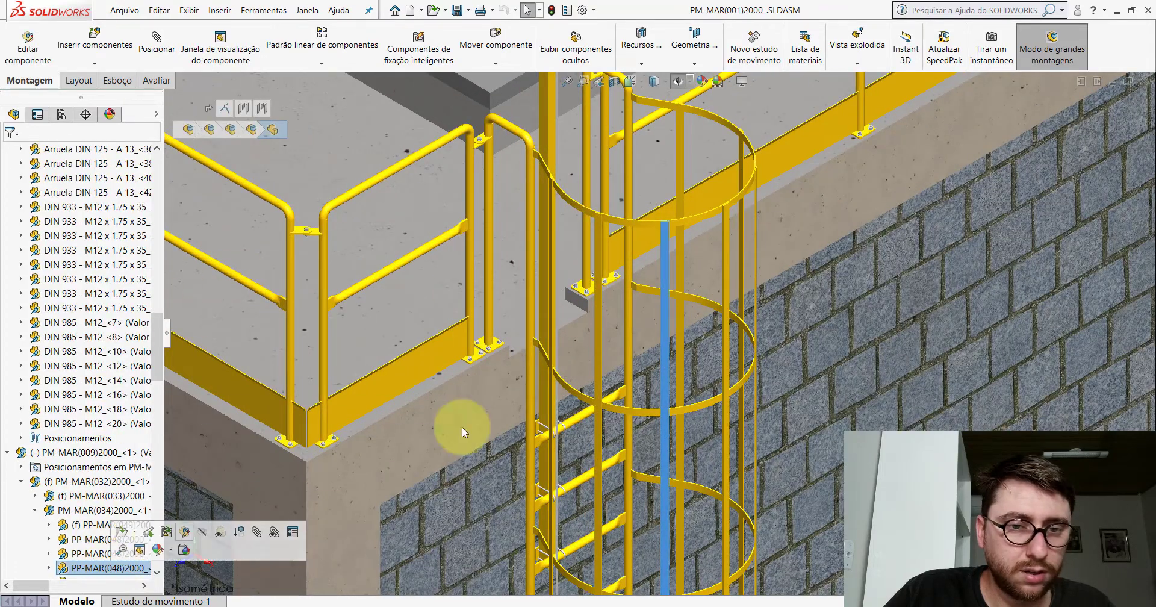
- Clear the ladder selection and minimize SOLIDWORKS to reveal the Peças folder
scroll(680, 283, "up", 1)
scroll(695, 230, "up", 10)
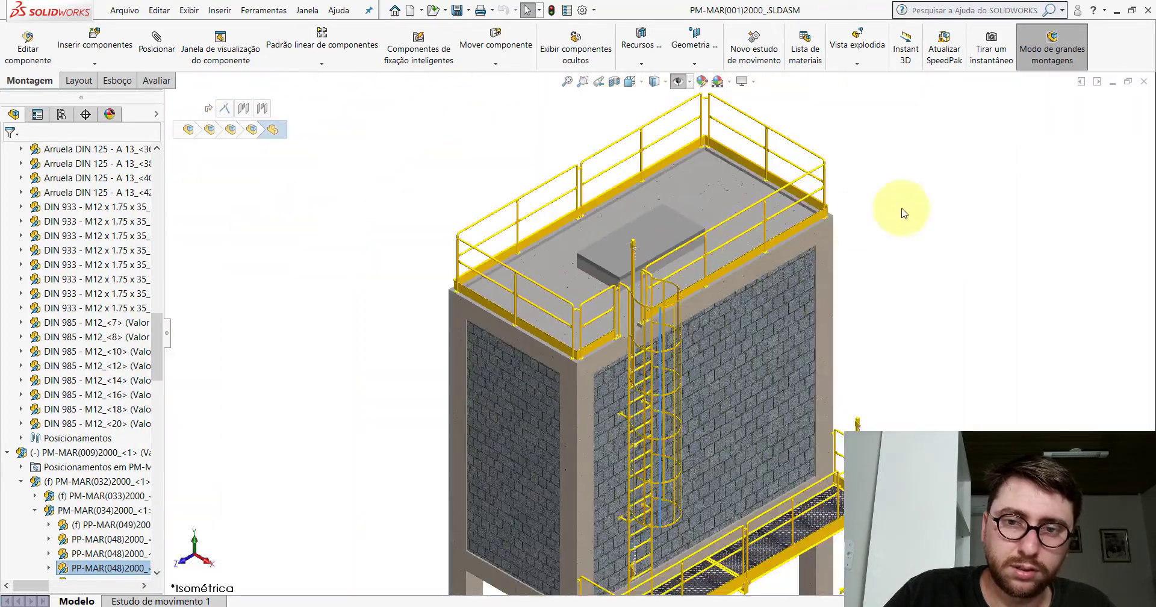
left_click(950, 172)
left_click(1116, 11)
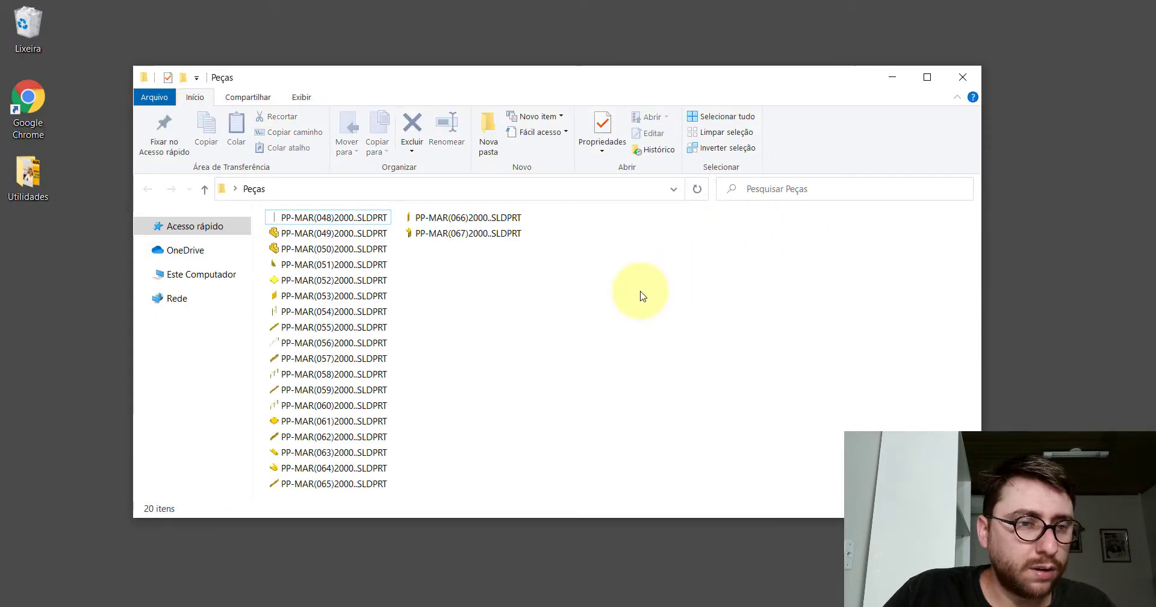
- Open the Peças folder from the desktop and delete PP-MAR(048)2000.SLDPRT
left_click(892, 77)
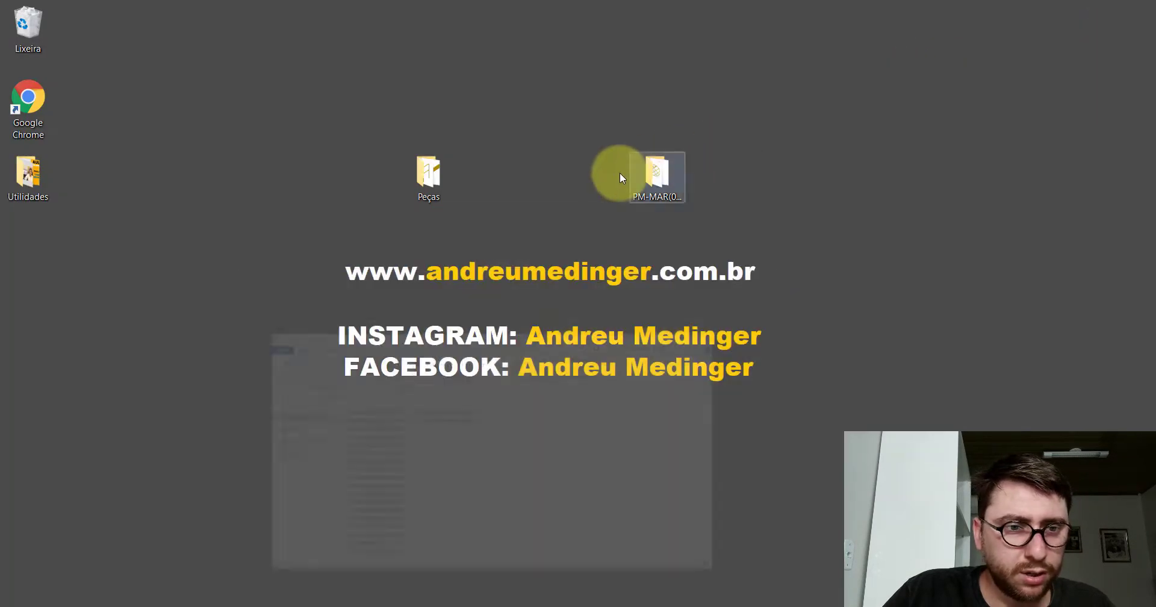
double_click(425, 176)
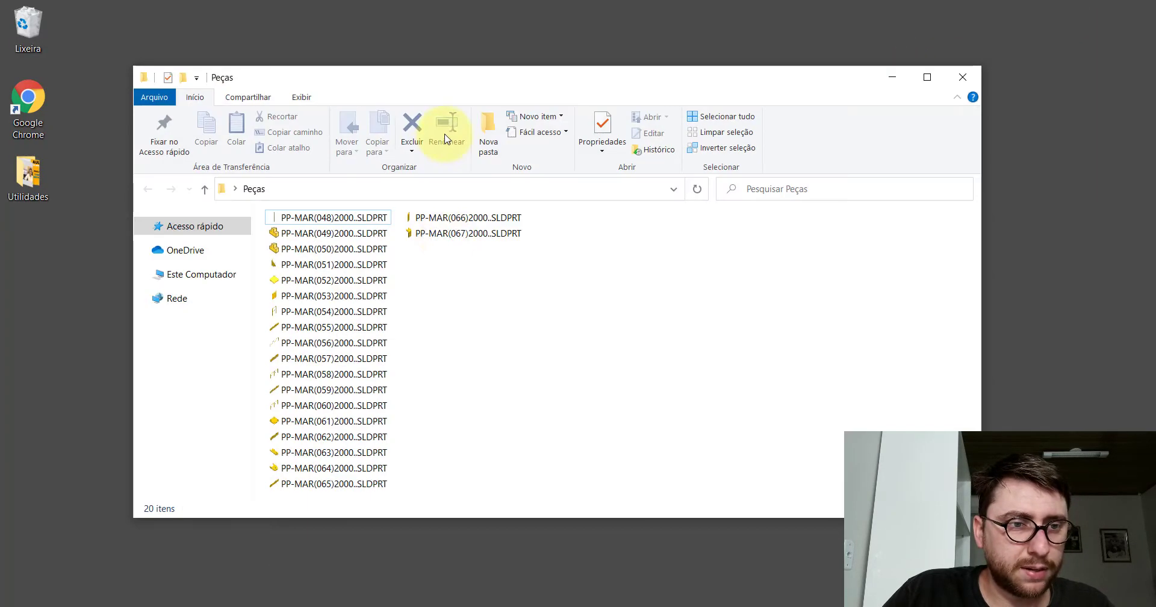
right_click(323, 221)
left_click(369, 522)
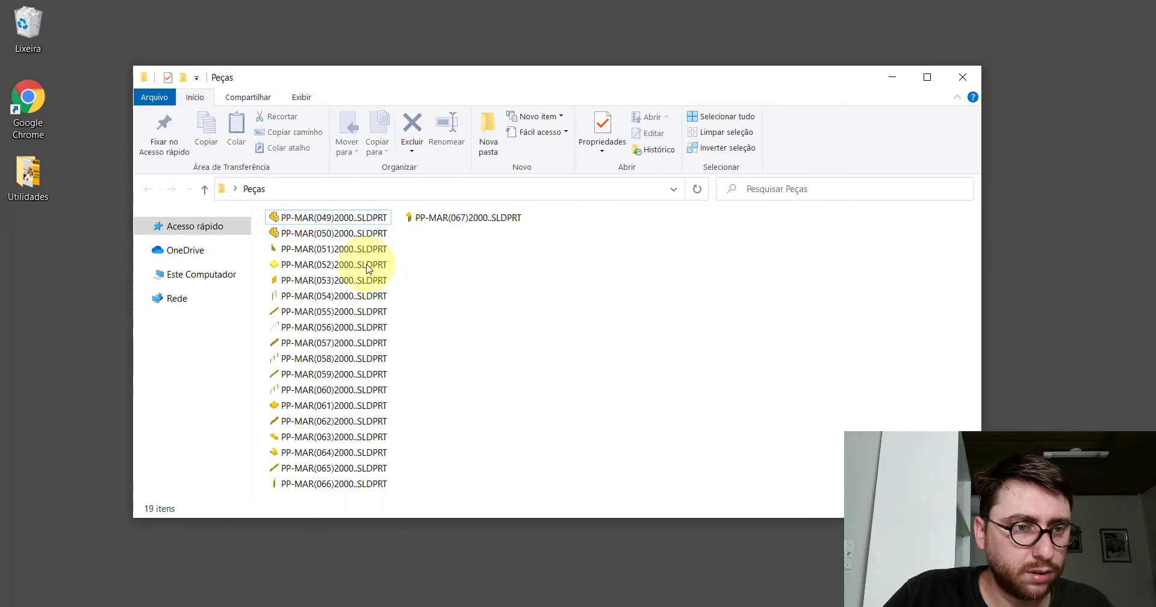
- Open PP-MAR(049)2000.SLDPRT in isometric view, then return to the tower assembly
double_click(332, 224)
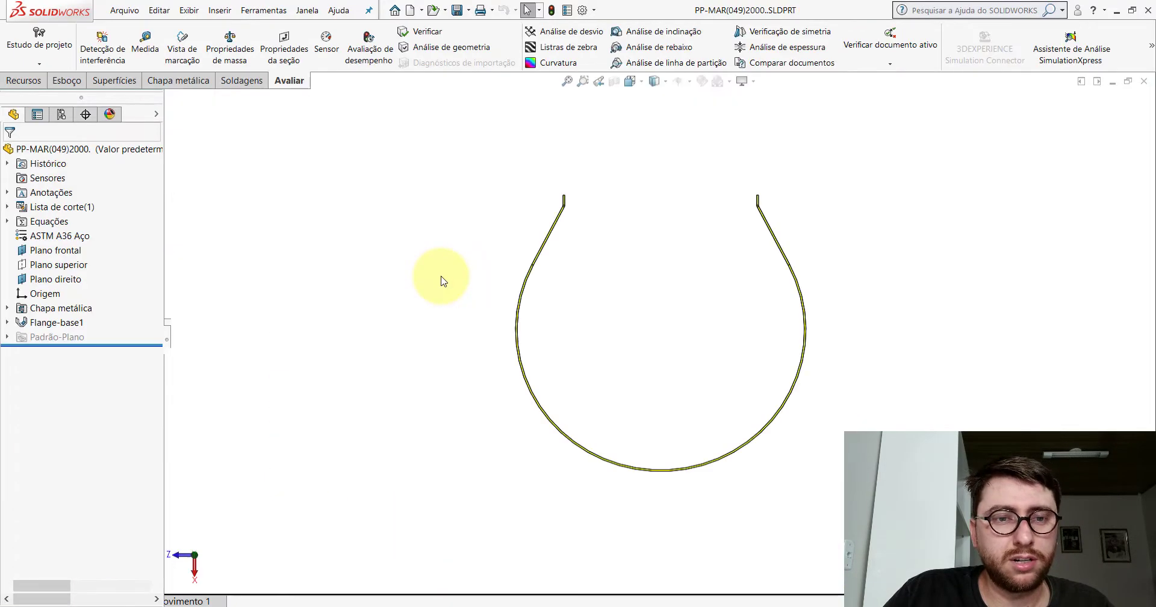
left_click(631, 81)
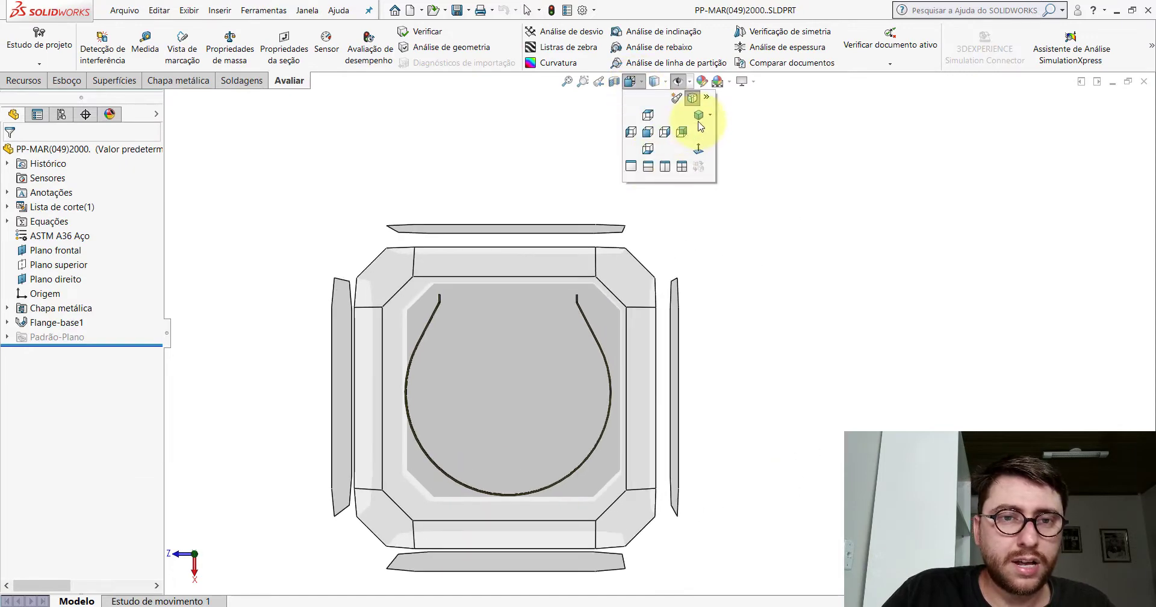
left_click(699, 116)
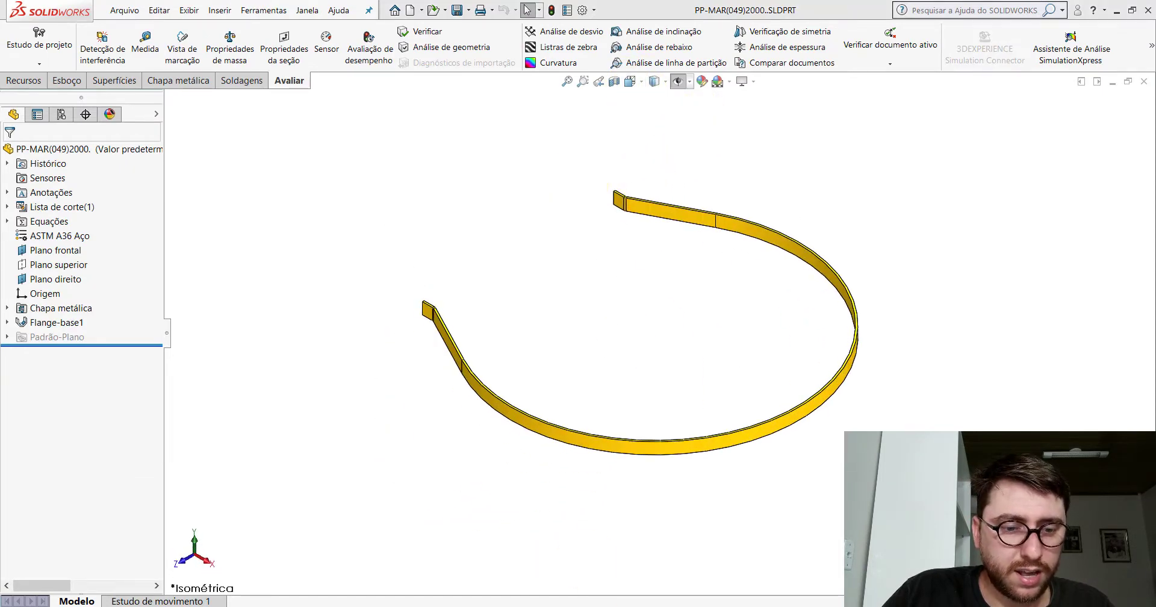
left_click(504, 560)
- Zoom into the ladder cage and select the whole hoop ring part
scroll(678, 292, "down", 2)
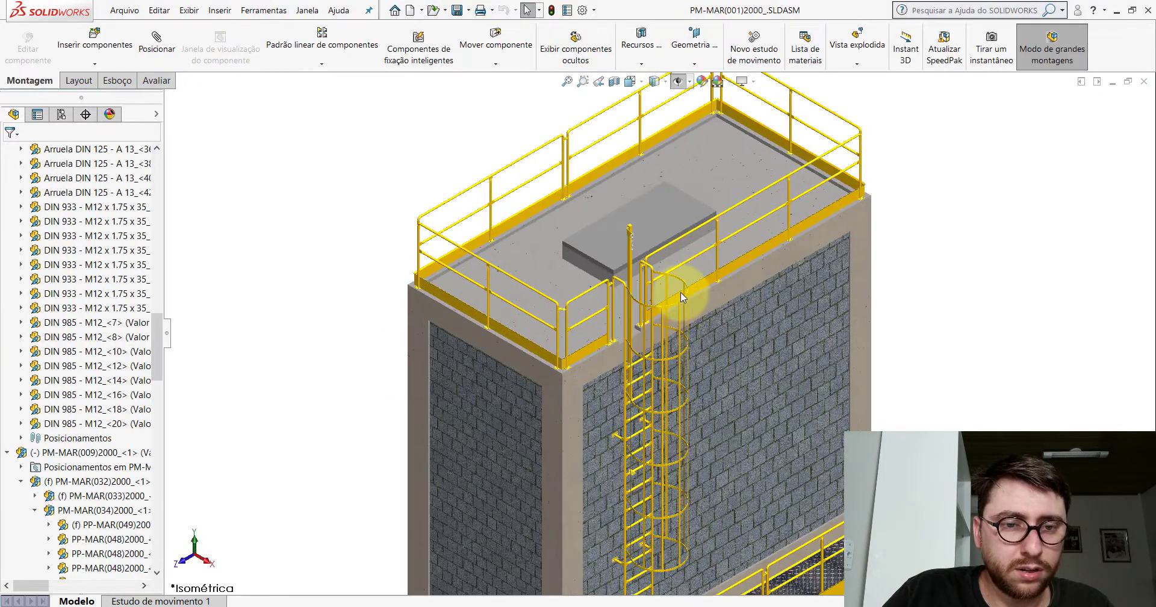
scroll(668, 309, "down", 3)
scroll(666, 328, "down", 3)
scroll(657, 339, "down", 3)
left_click(655, 336)
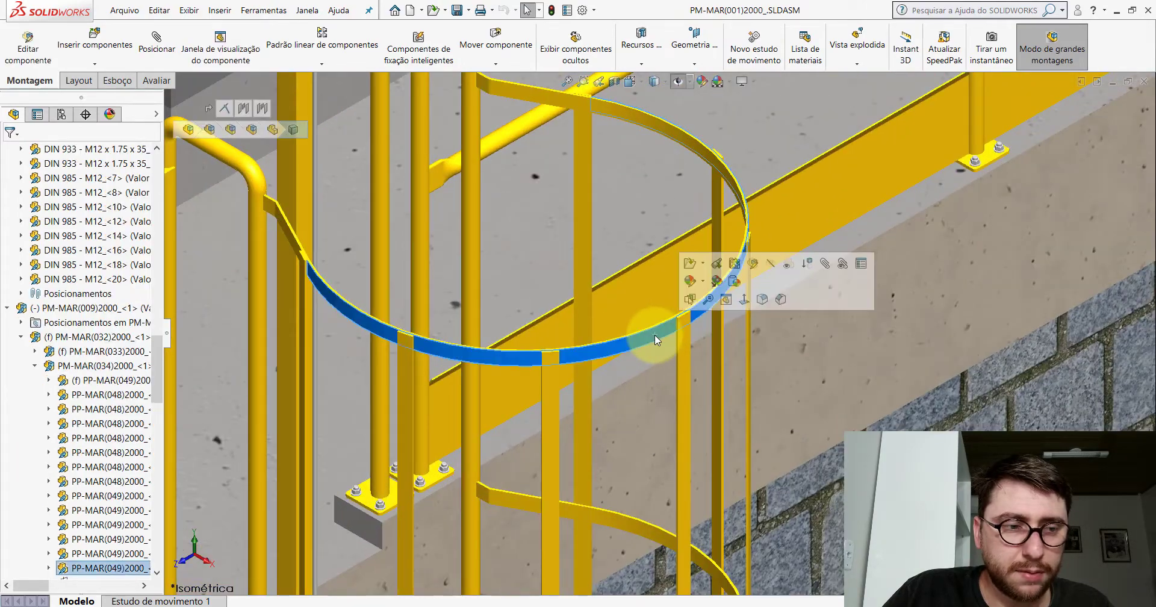
left_click(114, 569)
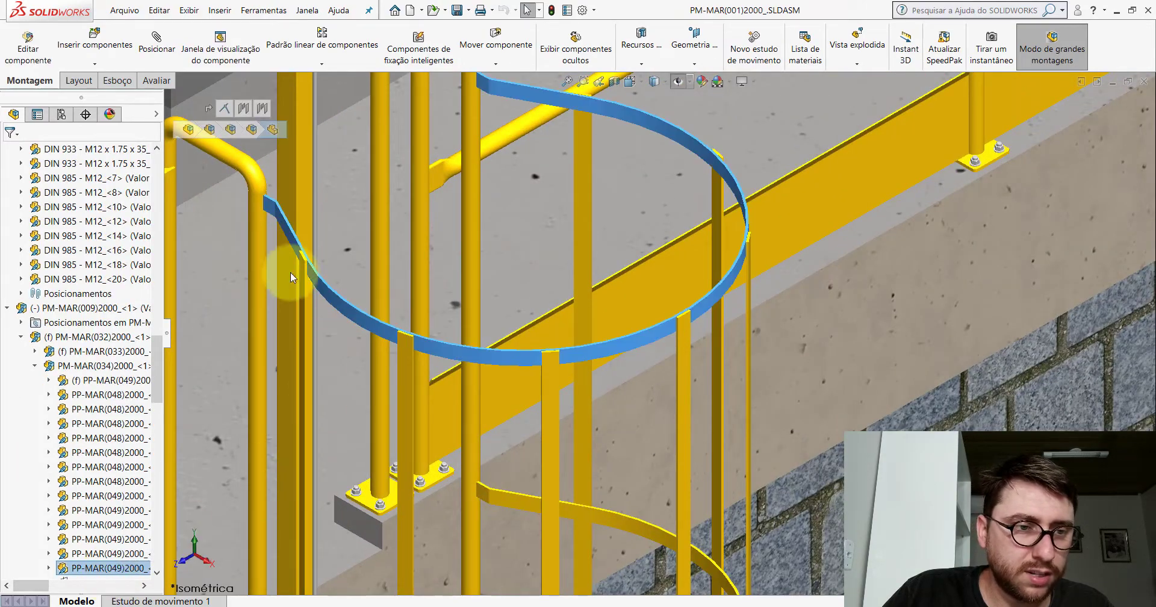
- Pick the cage ring rail near the platform and open PP-MAR(049)2000 on its own
scroll(530, 250, "up", 5)
scroll(585, 450, "down", 3)
scroll(631, 305, "down", 2)
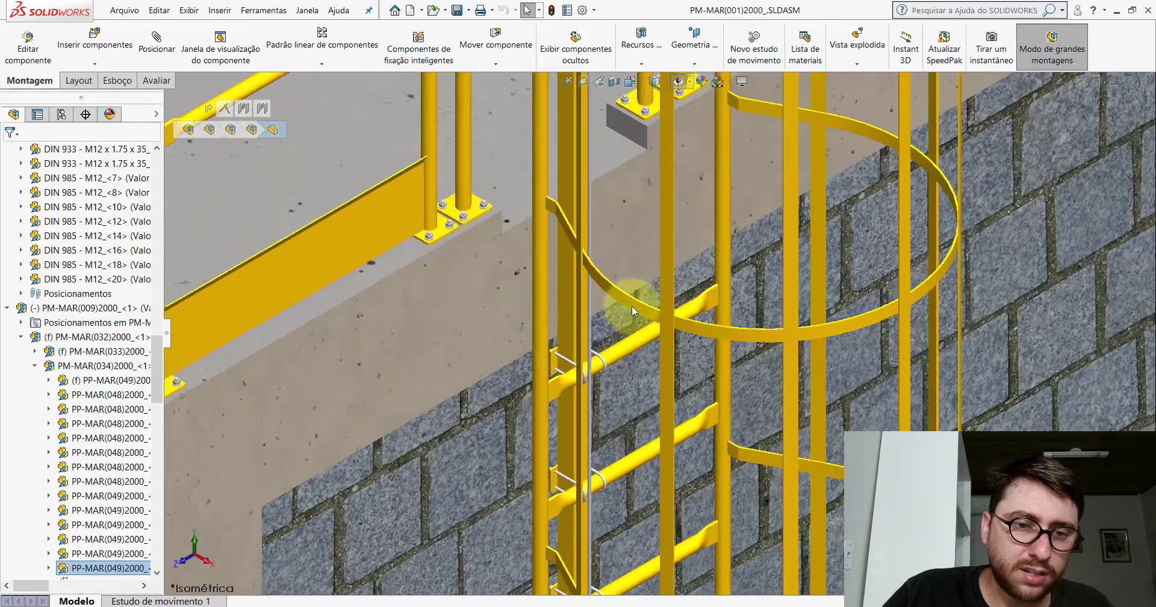
scroll(693, 508, "up", 3)
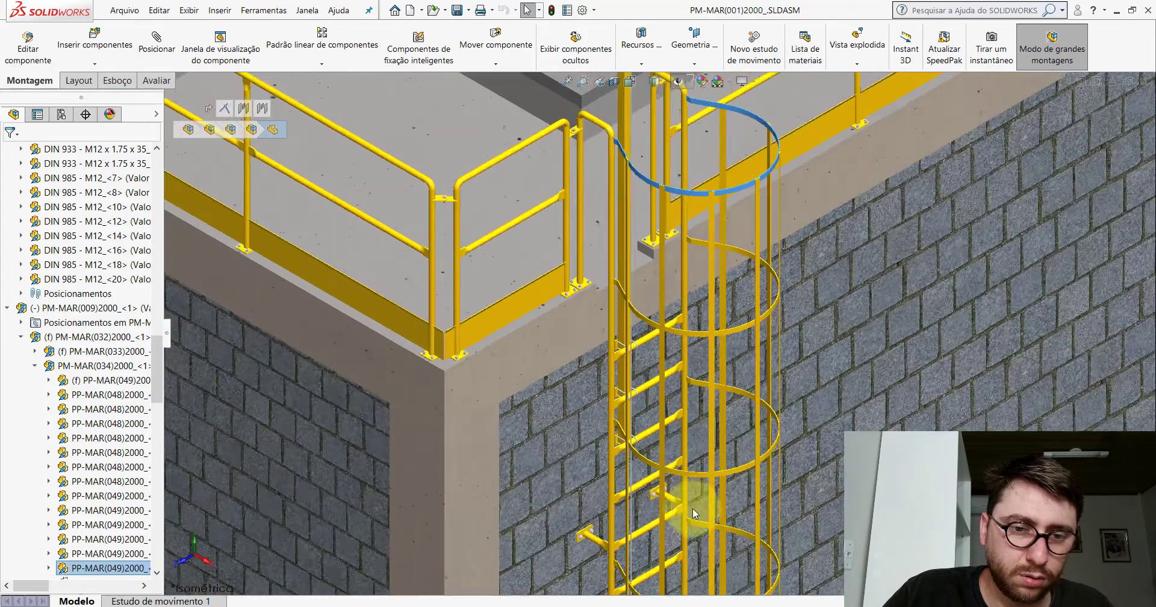
scroll(732, 411, "up", 2)
scroll(710, 373, "down", 3)
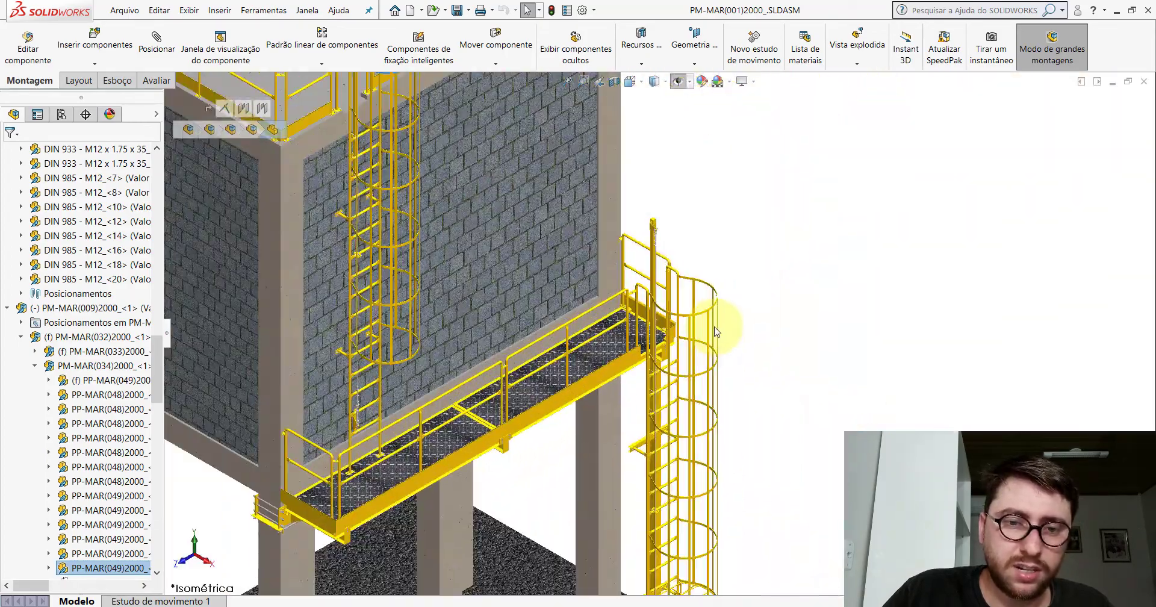
scroll(686, 331, "down", 3)
scroll(669, 299, "down", 3)
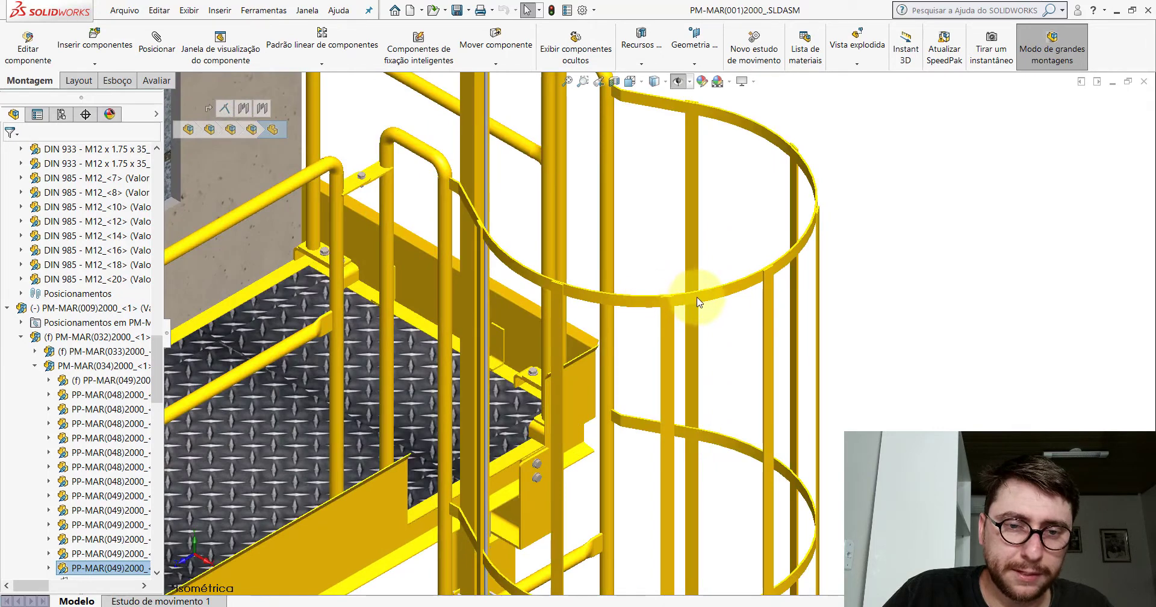
left_click(697, 300)
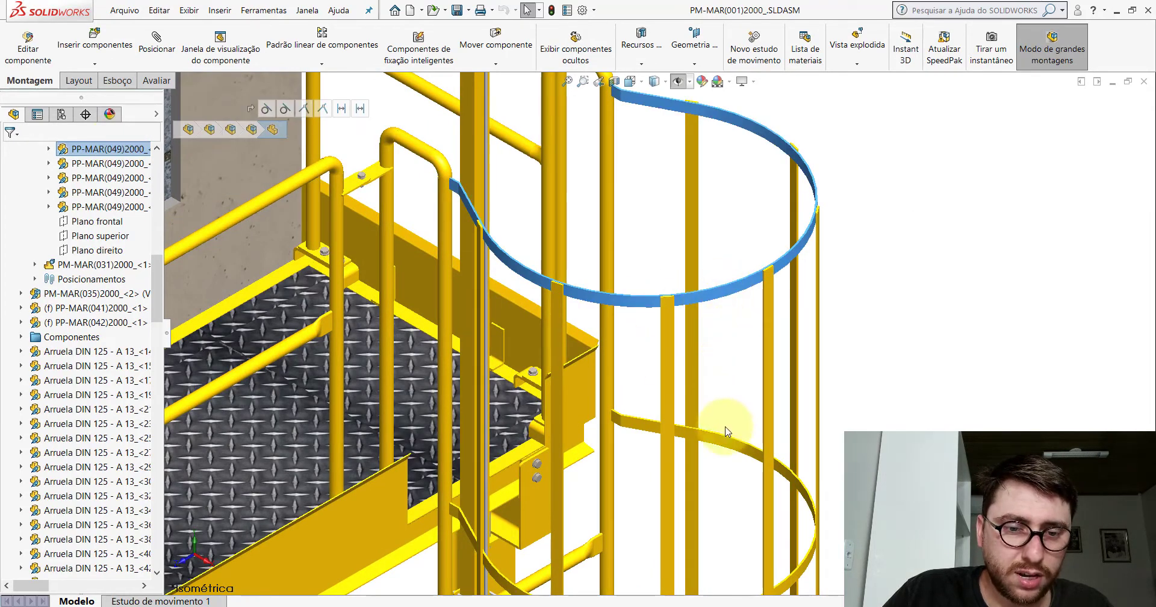
scroll(693, 362, "up", 3)
scroll(658, 295, "up", 3)
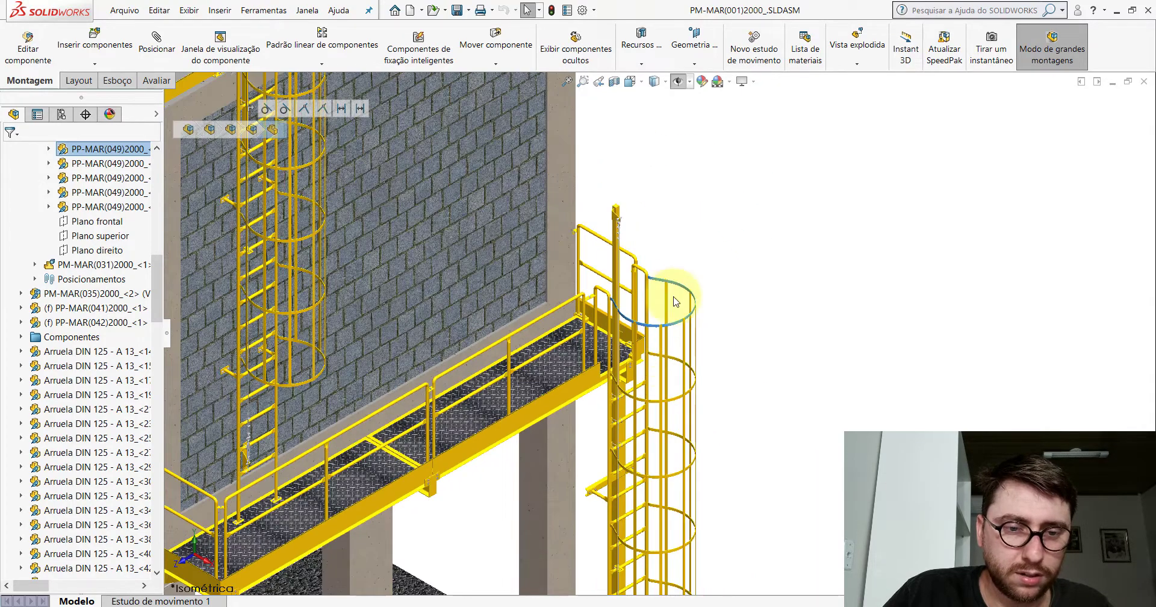
scroll(640, 331, "down", 3)
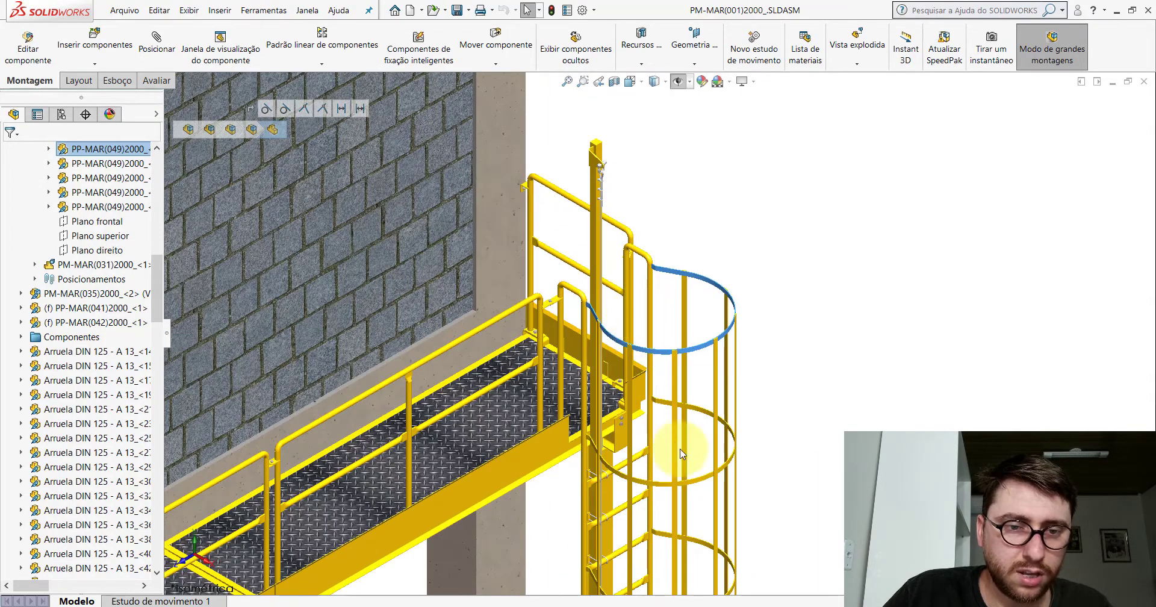
left_click(657, 319)
scroll(674, 313, "up", 3)
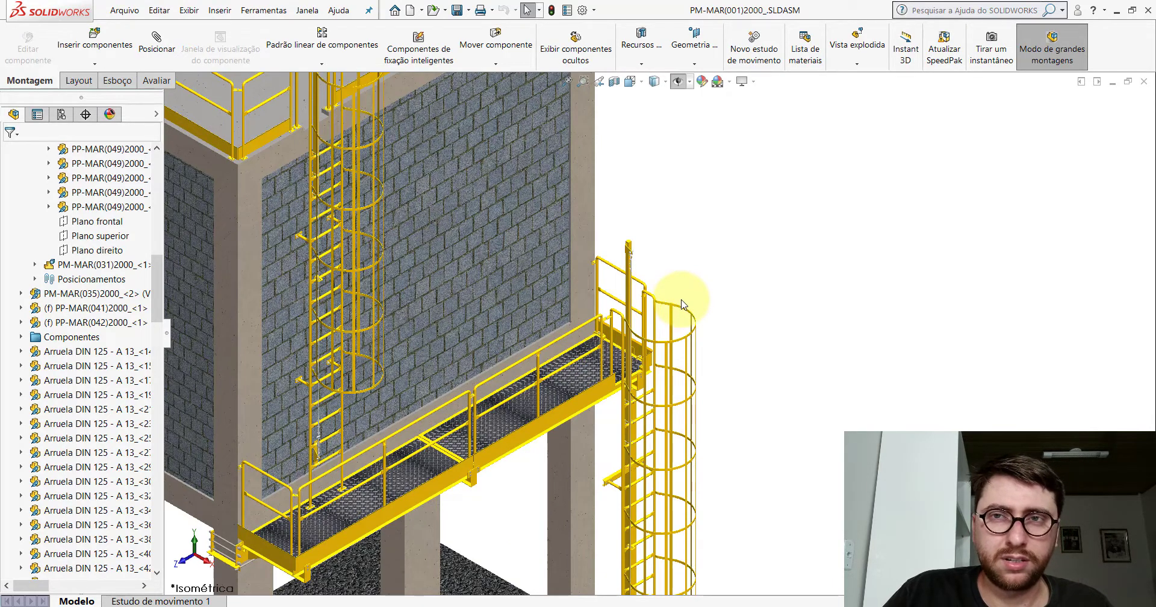
left_click(682, 304)
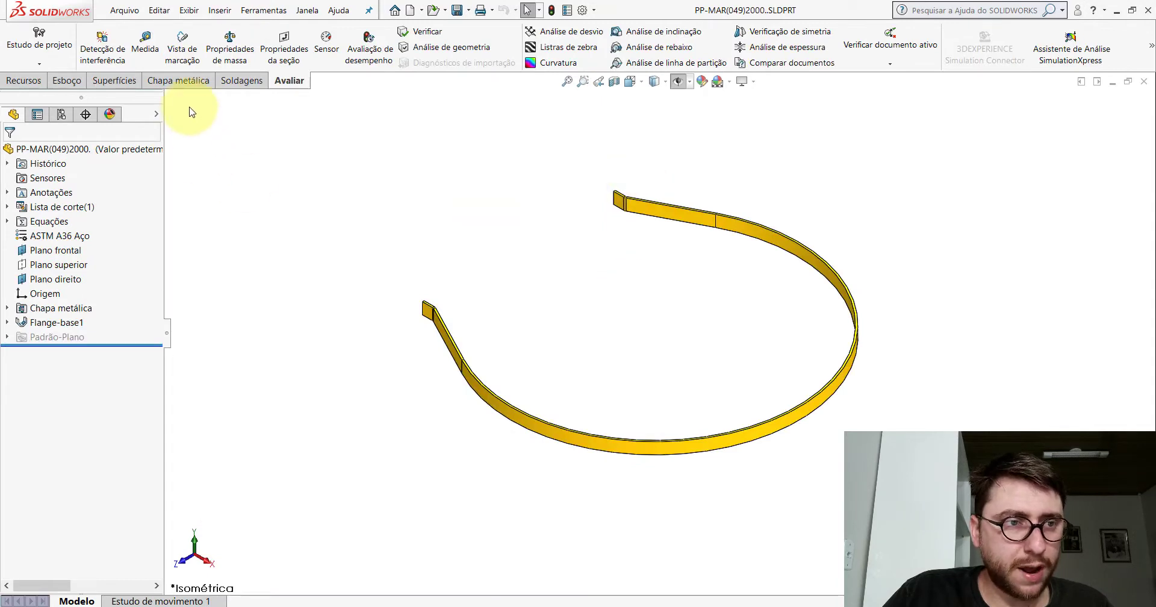
left_click(178, 82)
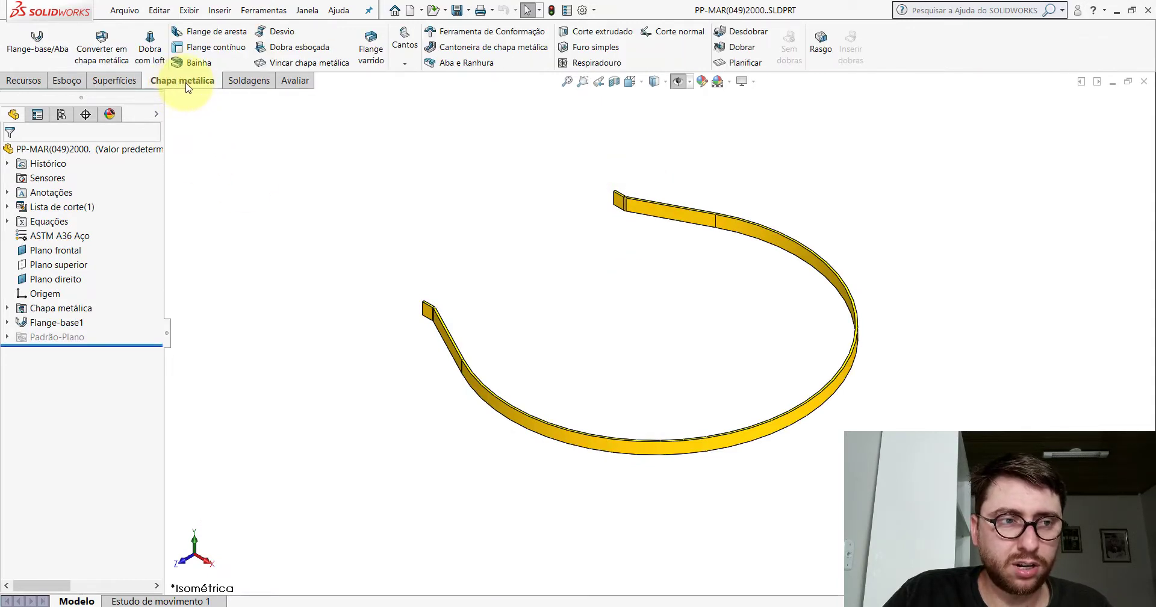
left_click(727, 62)
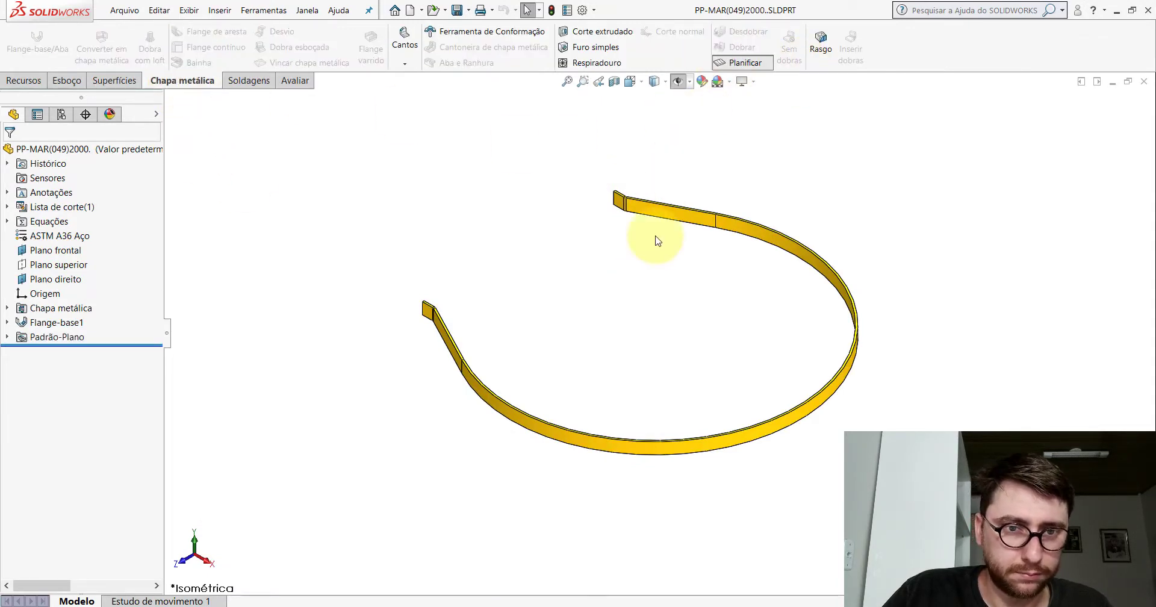
mouse_move(659, 347)
middle_mouse_down()
mouse_move(696, 233)
mouse_move(816, 274)
mouse_move(812, 299)
mouse_move(756, 356)
middle_mouse_up()
scroll(752, 349, "up", 2)
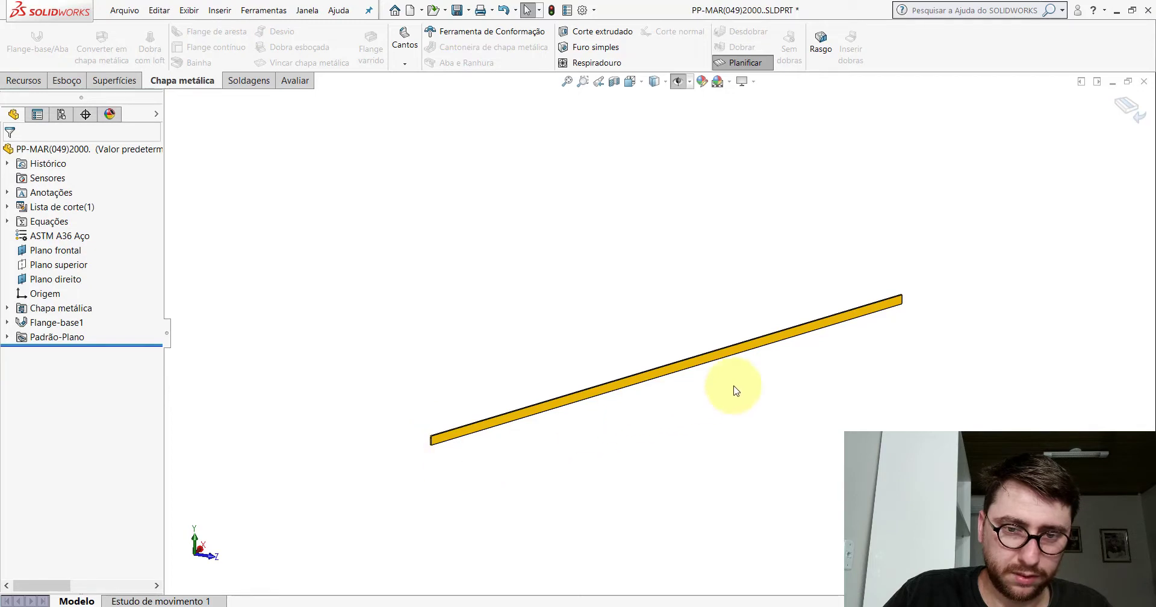
left_click(1132, 111)
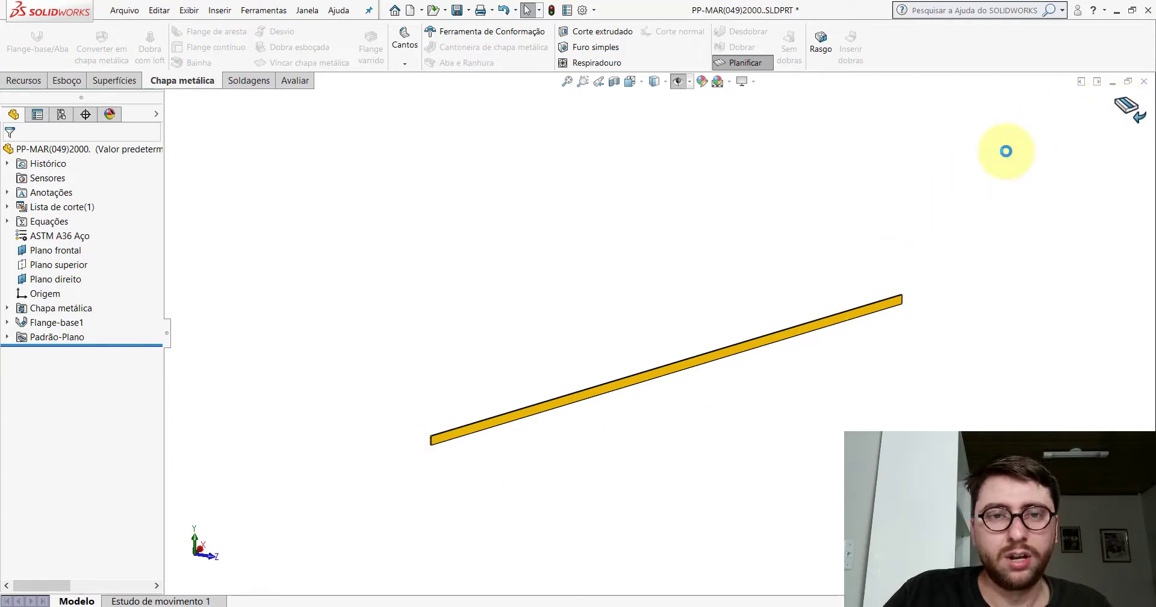
left_click(293, 84)
- Measure the ring's end tab vertical edge, reading 31.75 mm
left_click(145, 42)
scroll(475, 413, "down", 3)
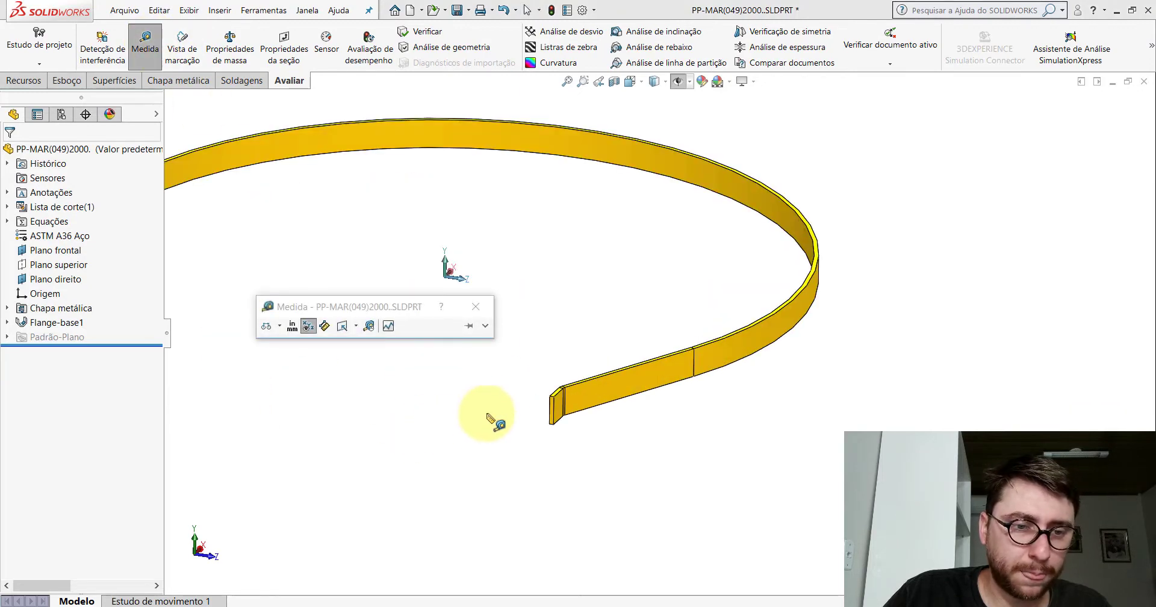
scroll(509, 409, "down", 2)
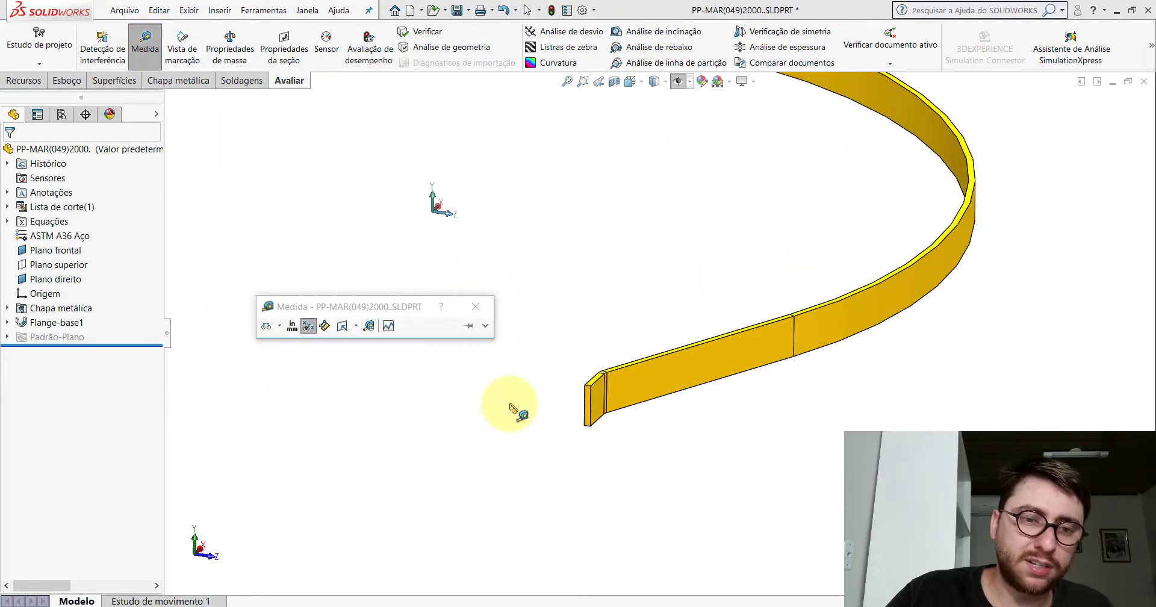
scroll(609, 426, "down", 3)
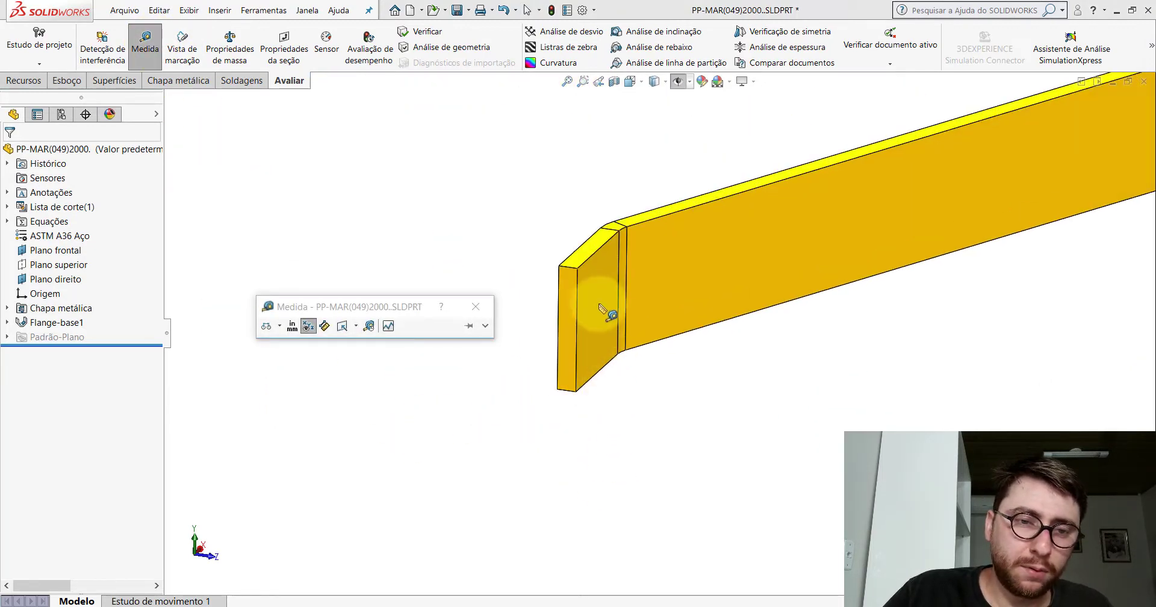
left_click(579, 284)
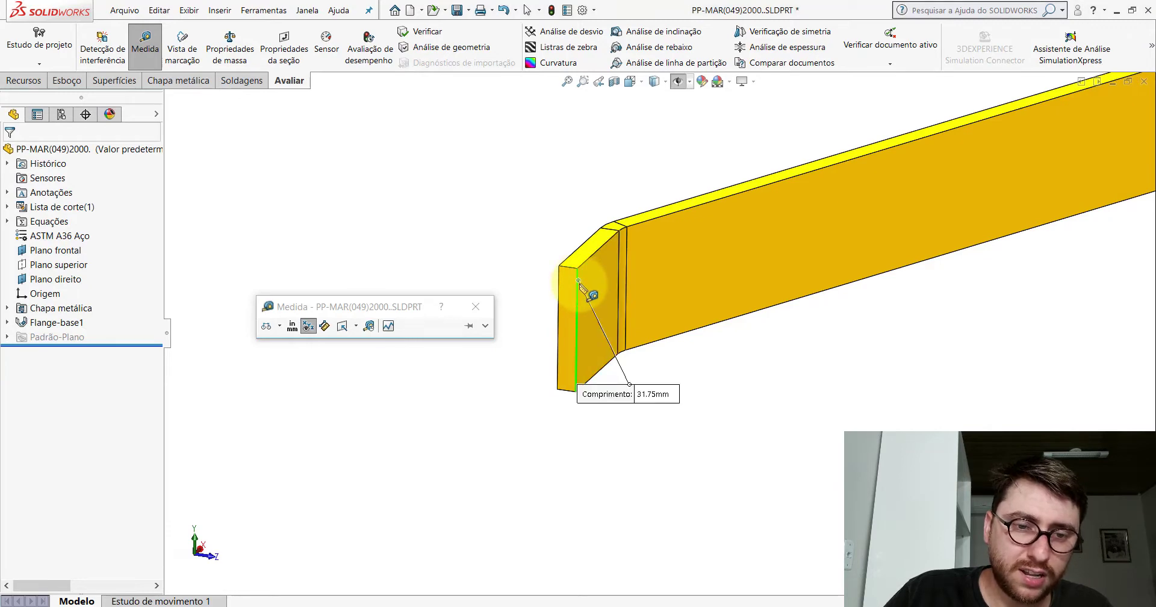
scroll(584, 277, "up", 2)
scroll(593, 265, "up", 2)
key("Escape")
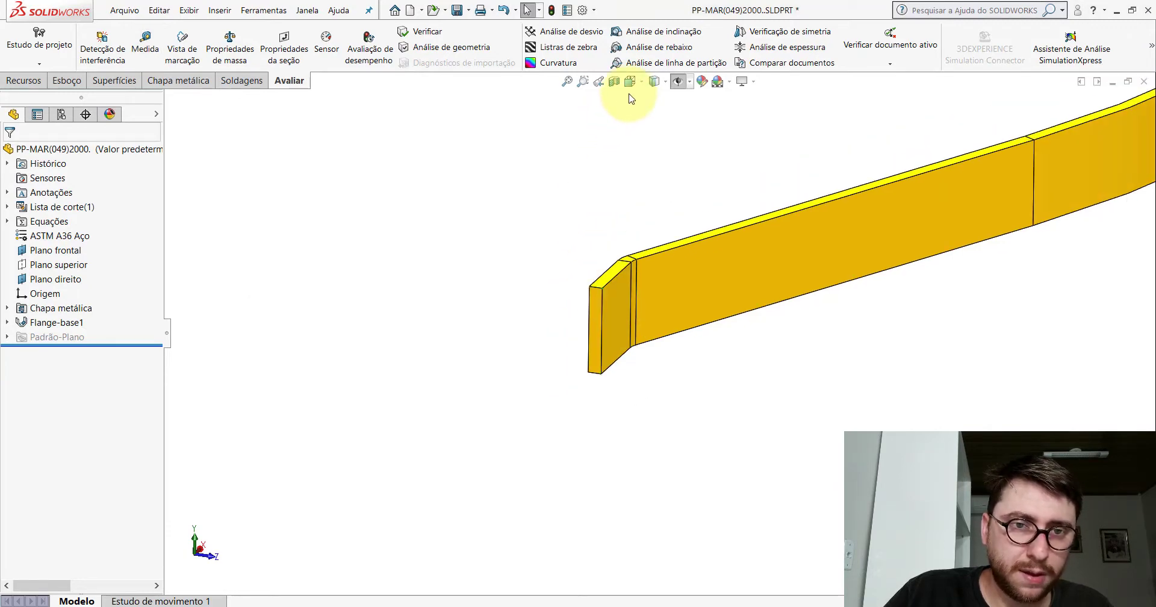
- Show the ring in isometric view fitted to the screen, then create a new part
left_click(639, 86)
left_click(689, 116)
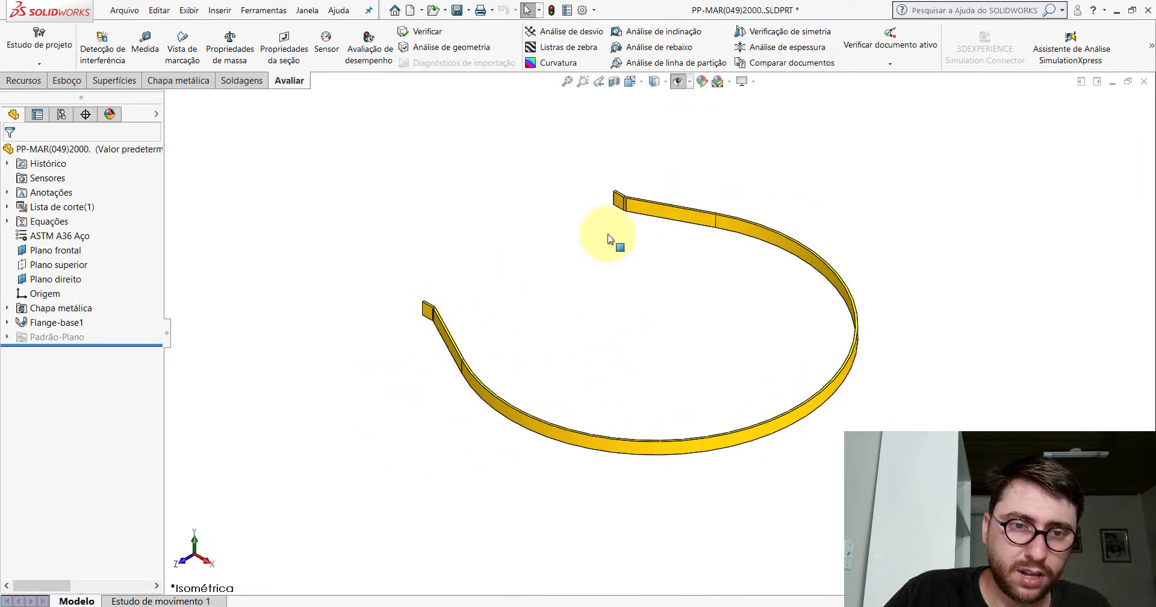
scroll(456, 312, "down", 3)
scroll(455, 312, "down", 2)
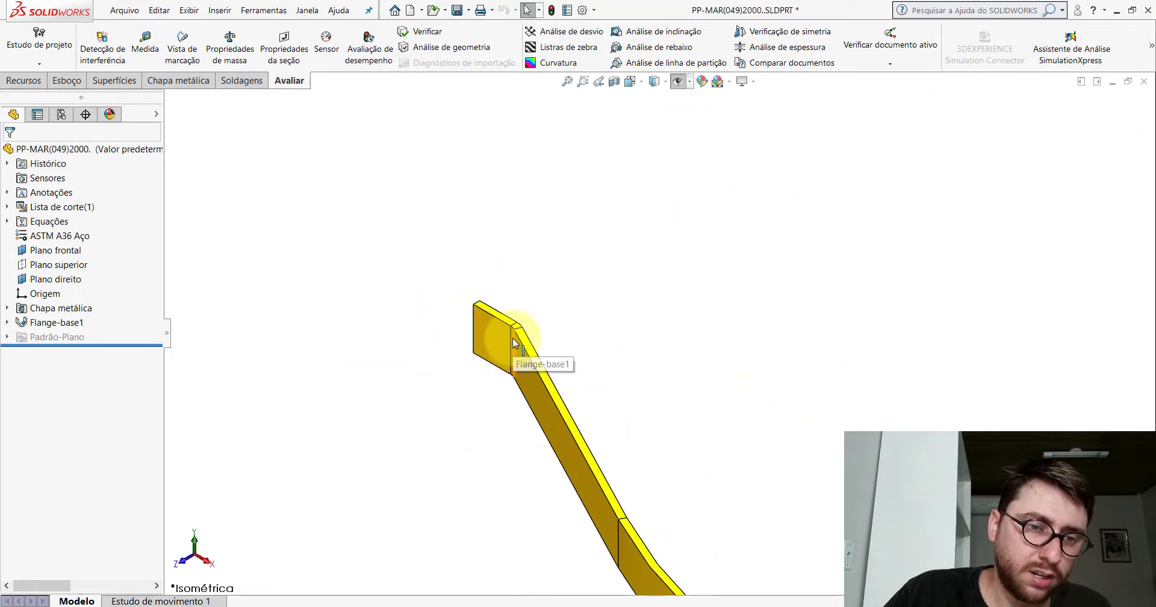
scroll(675, 316, "up", 2)
key("f")
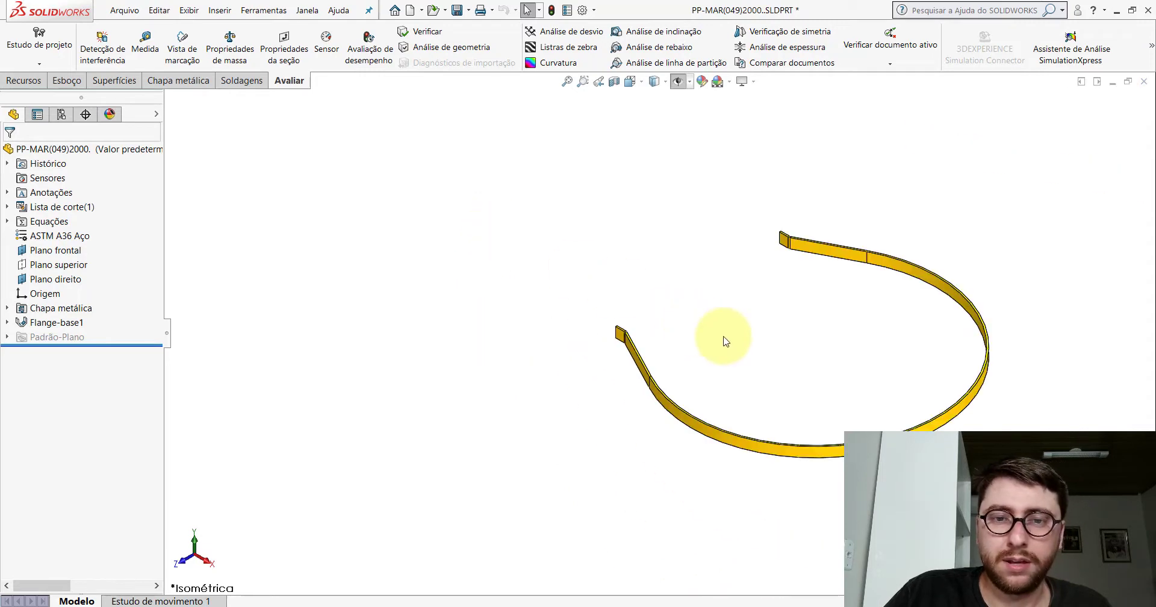
left_click(410, 11)
- Create the new Part document Peça2 and select Plano superior
double_click(279, 297)
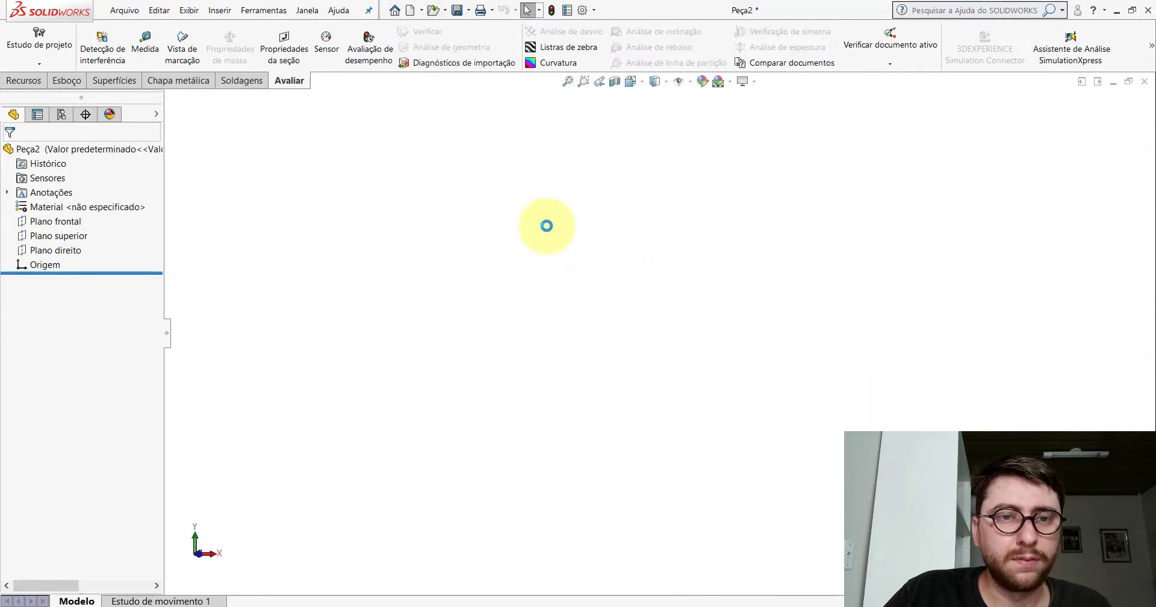
left_click(631, 81)
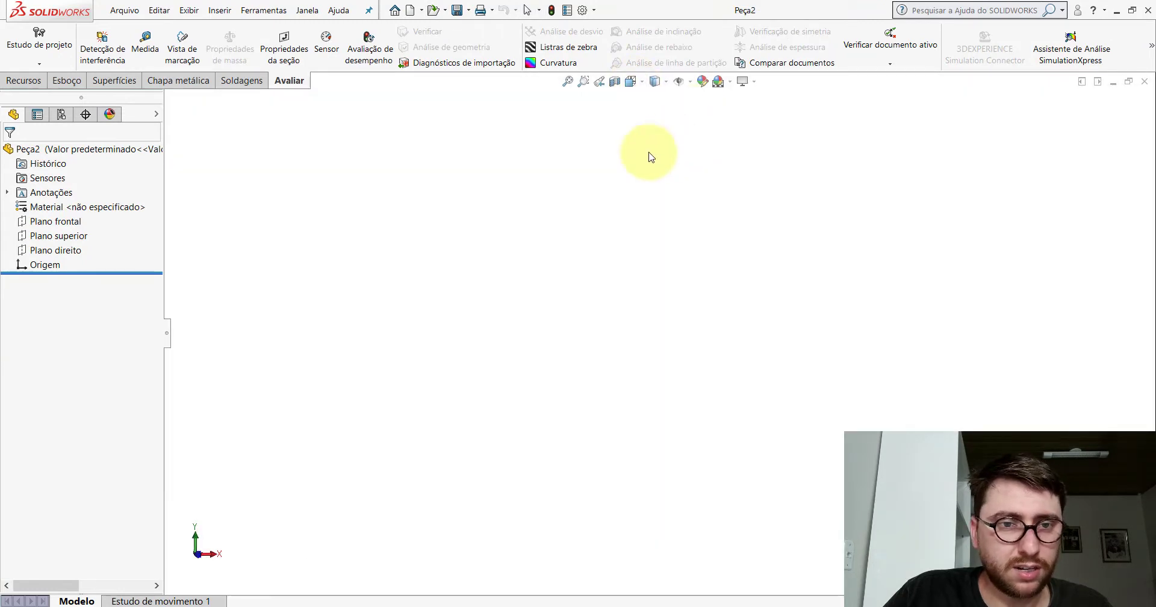
left_click(63, 236)
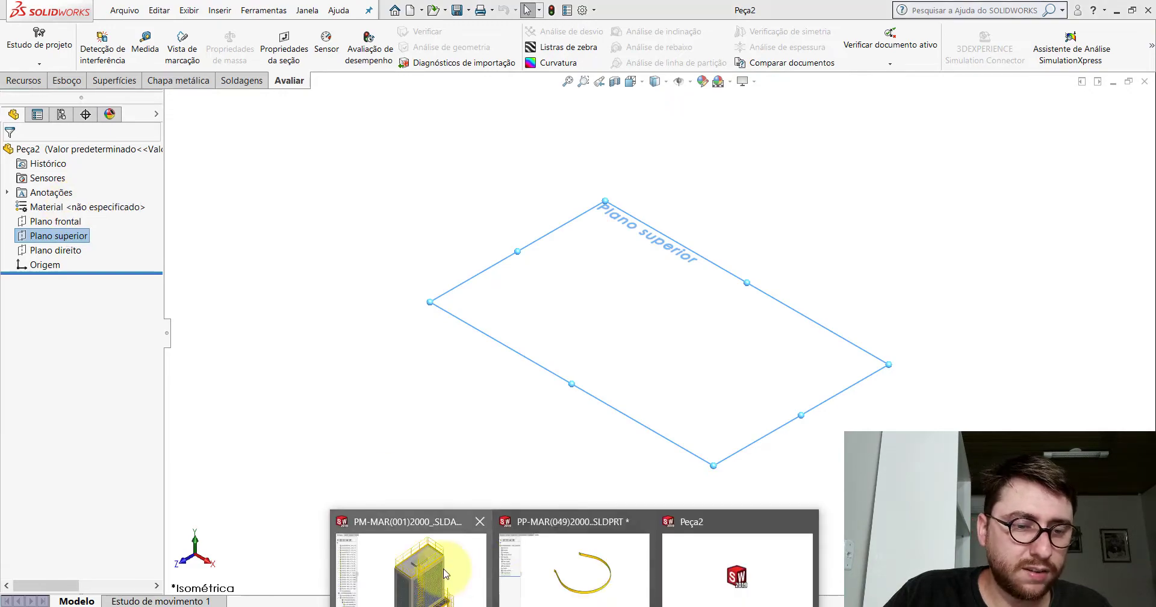
left_click(410, 557)
scroll(657, 354, "down", 2)
scroll(657, 354, "down", 2)
scroll(657, 354, "down", 2)
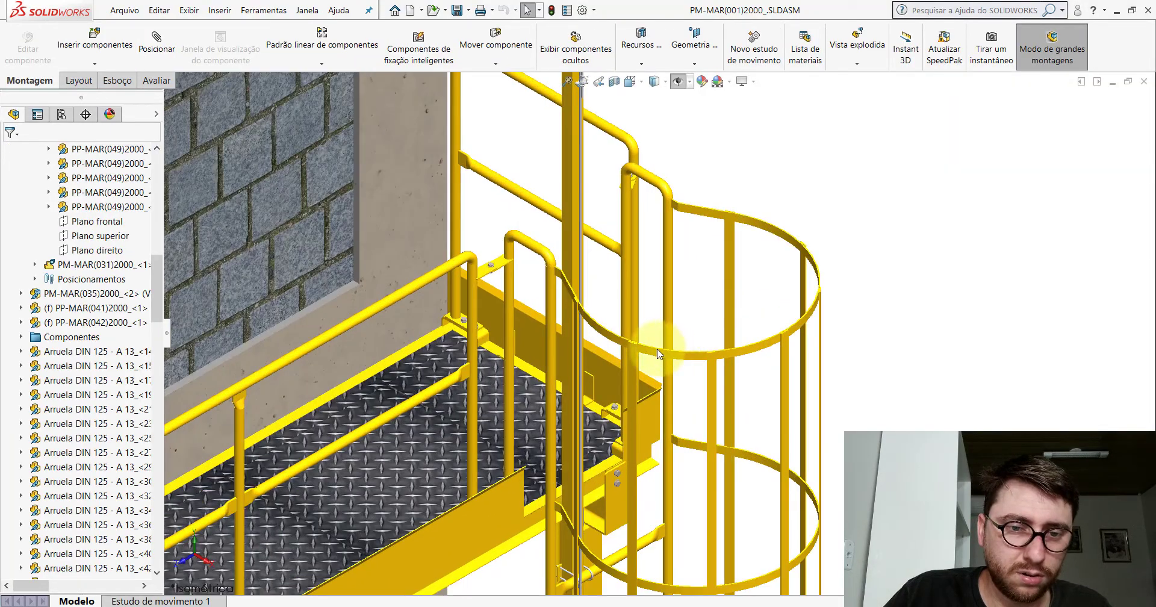
left_click(657, 354)
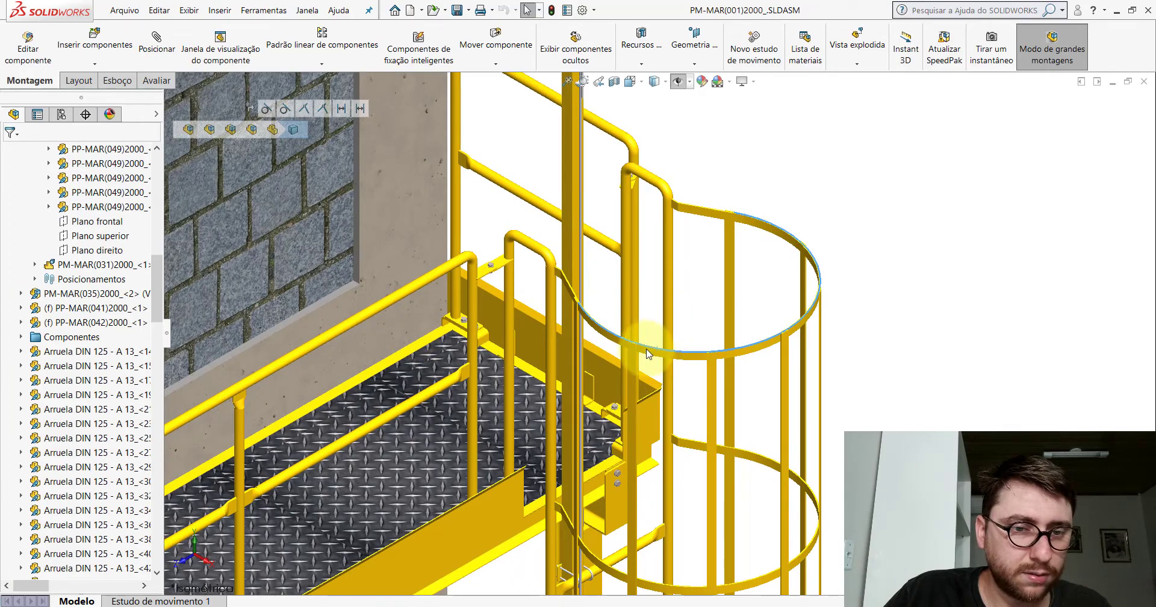
left_click(648, 354)
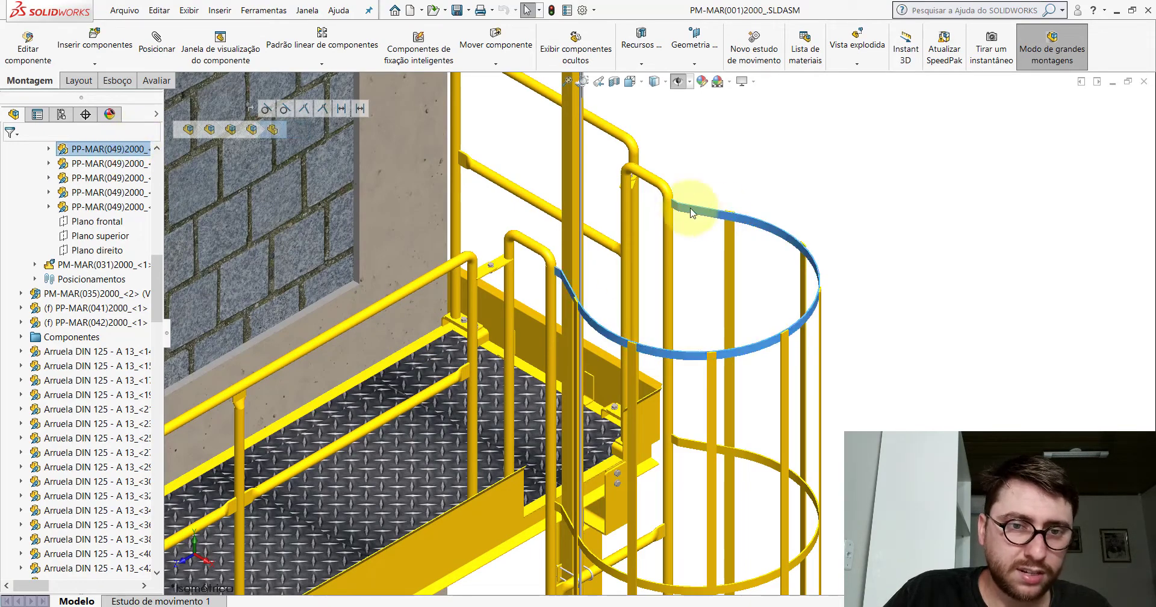
scroll(657, 320, "up", 2)
scroll(626, 299, "up", 2)
scroll(578, 241, "up", 5)
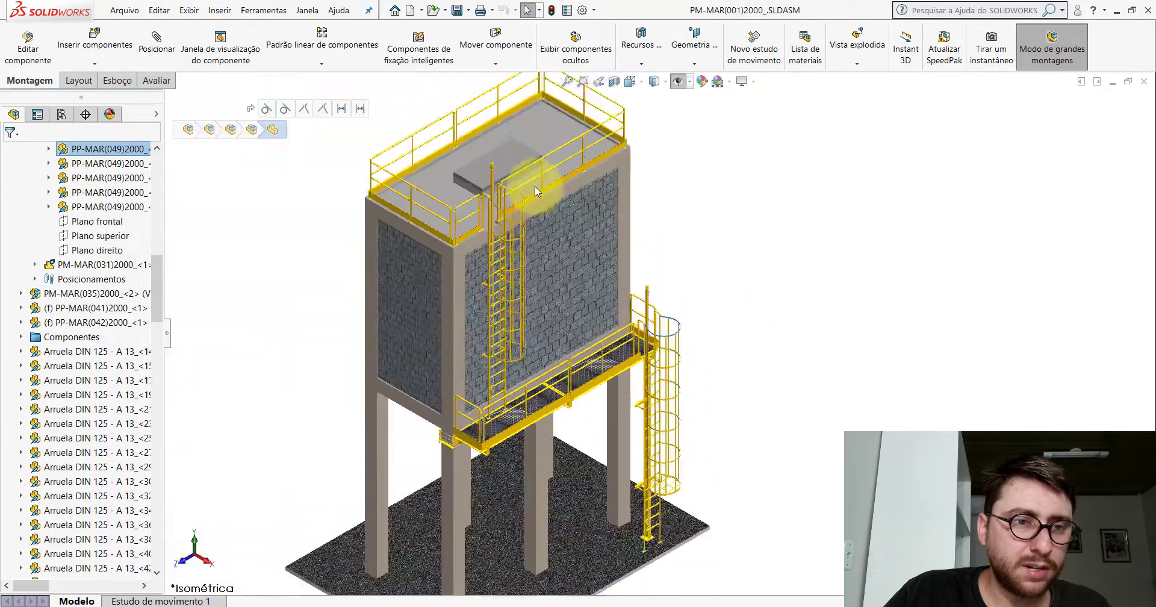
scroll(535, 186, "down", 4)
scroll(528, 262, "down", 3)
scroll(515, 254, "down", 1)
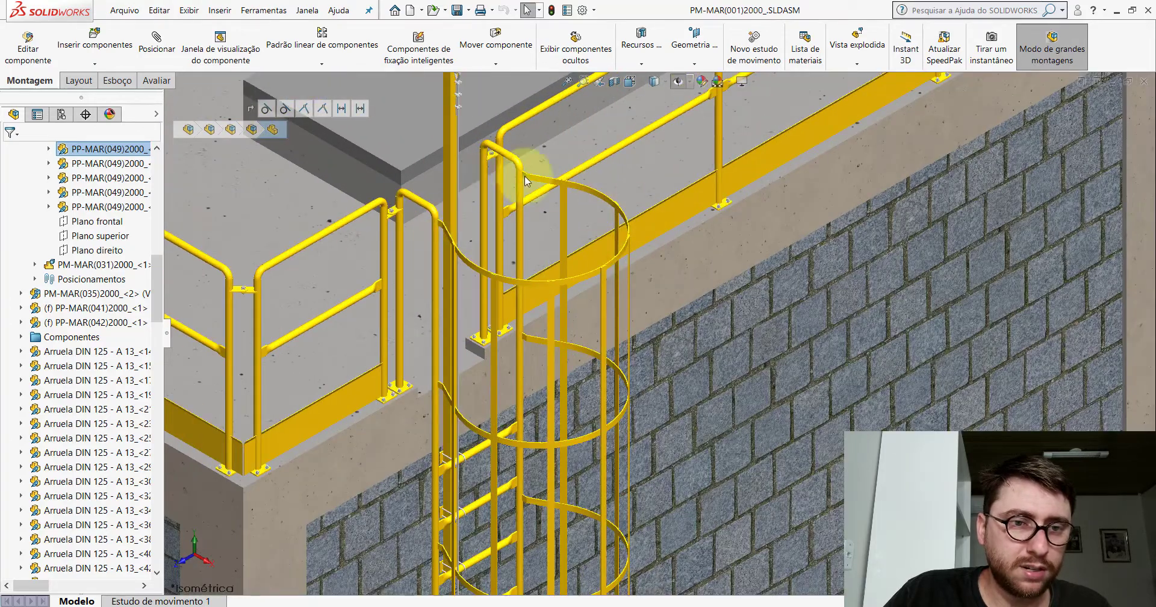
scroll(542, 253, "up", 3)
scroll(638, 277, "up", 2)
scroll(681, 314, "up", 3)
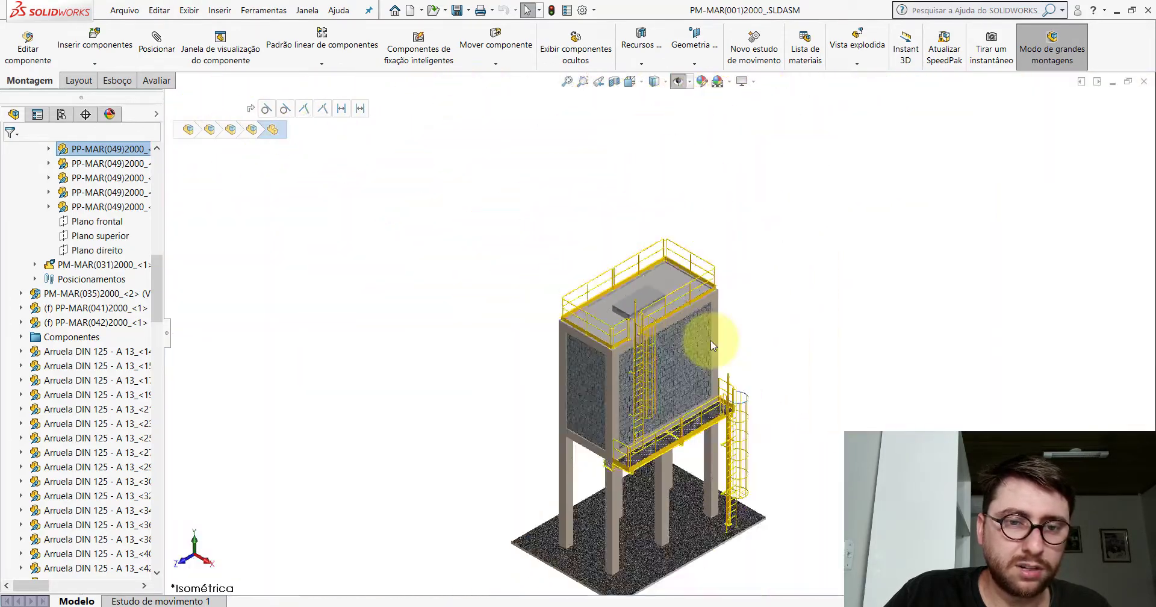
scroll(711, 344, "down", 3)
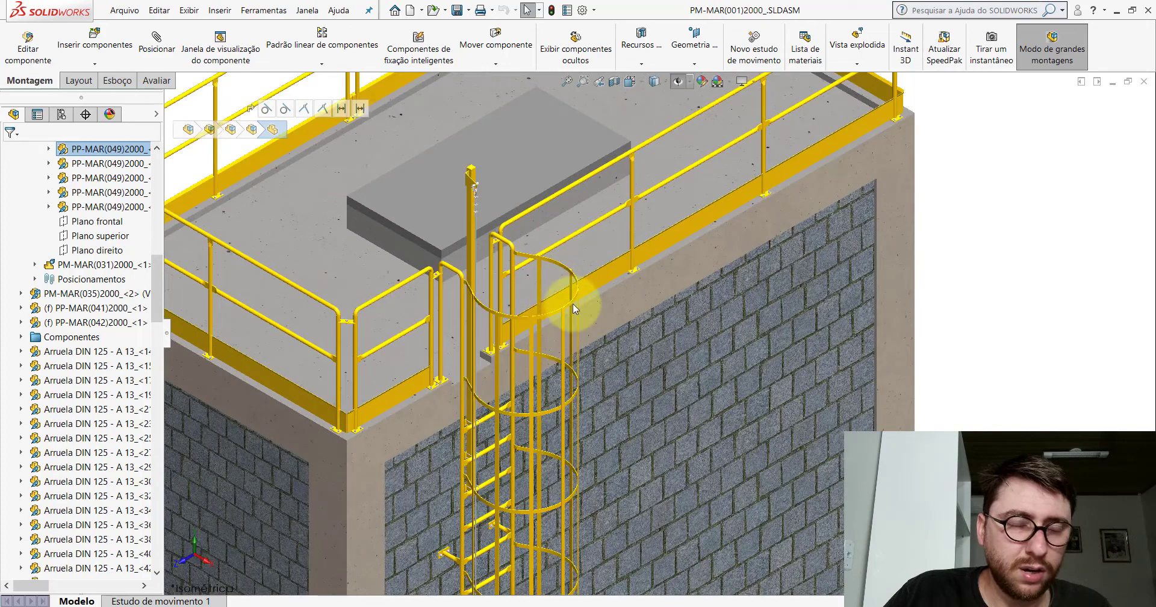
scroll(573, 303, "down", 3)
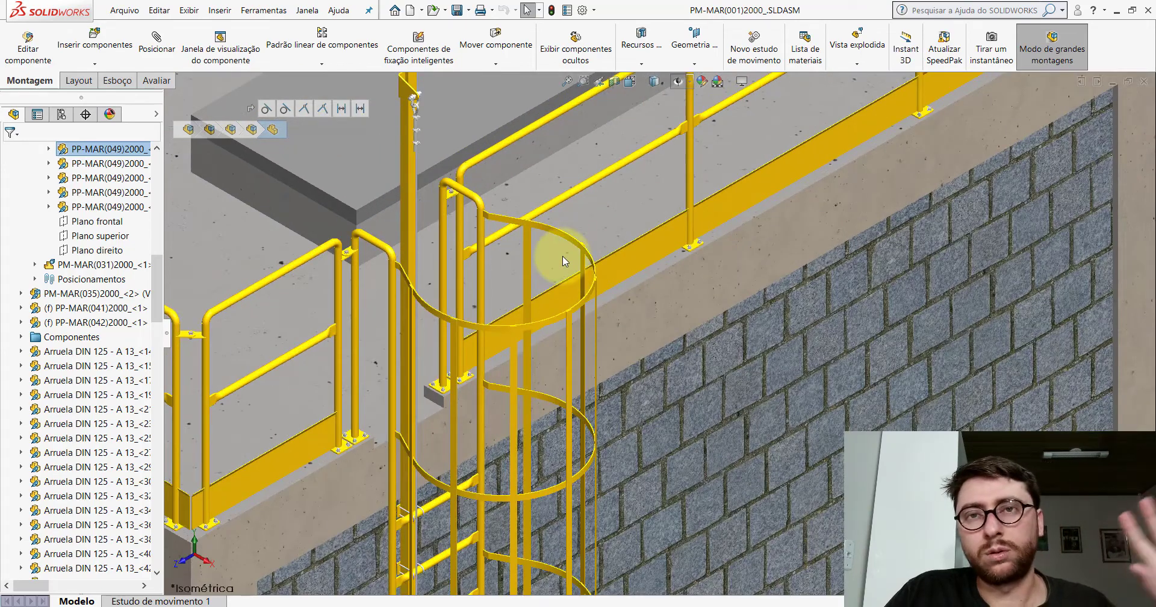
scroll(562, 255, "up", 3)
scroll(571, 299, "up", 5)
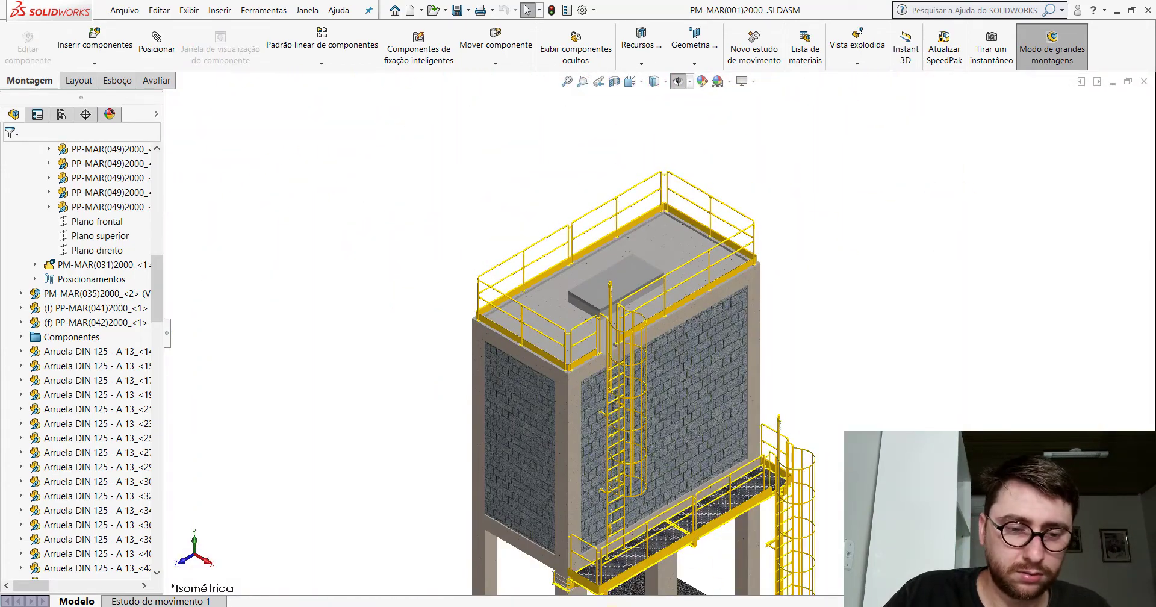
left_click(689, 557)
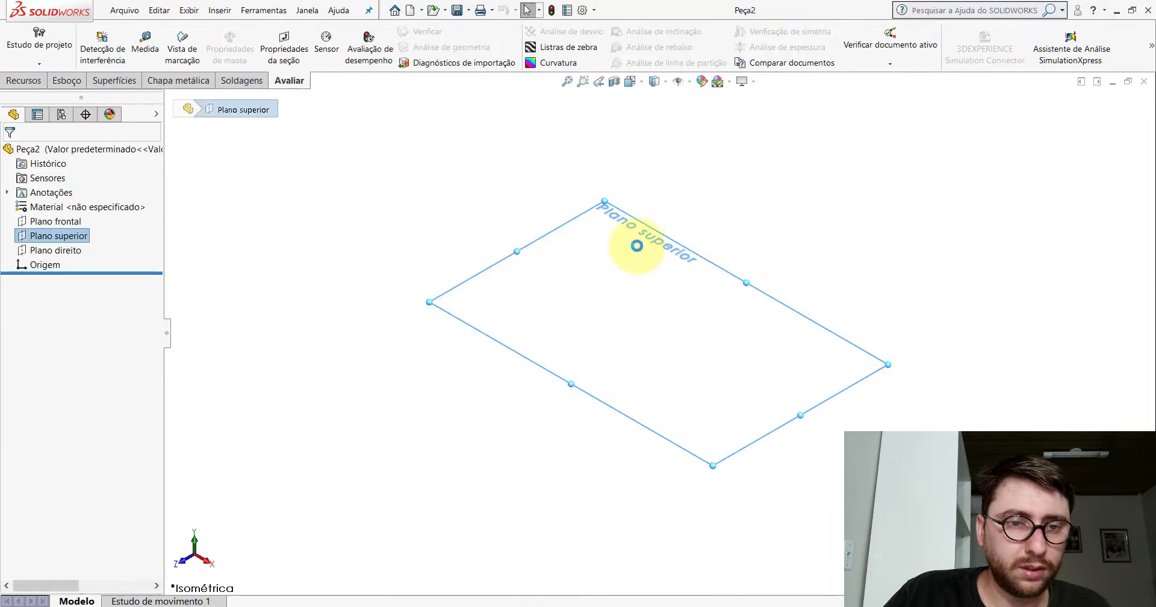
- Sketch an origin-centred circle on Plano superior, then switch to PP-MAR(049)2000
right_click(51, 238)
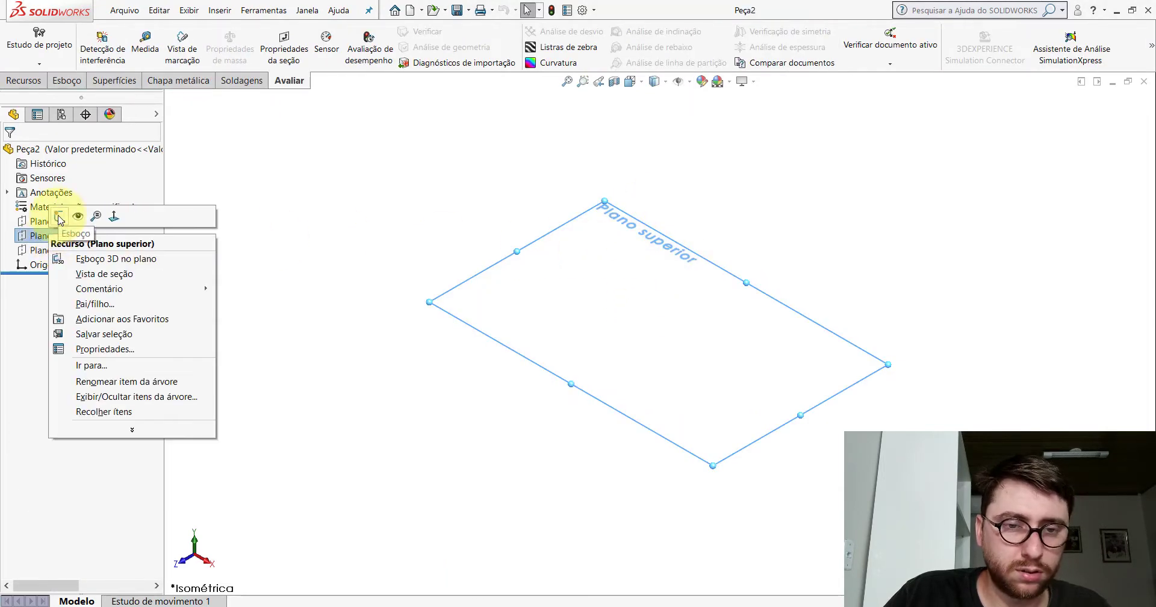
left_click(60, 218)
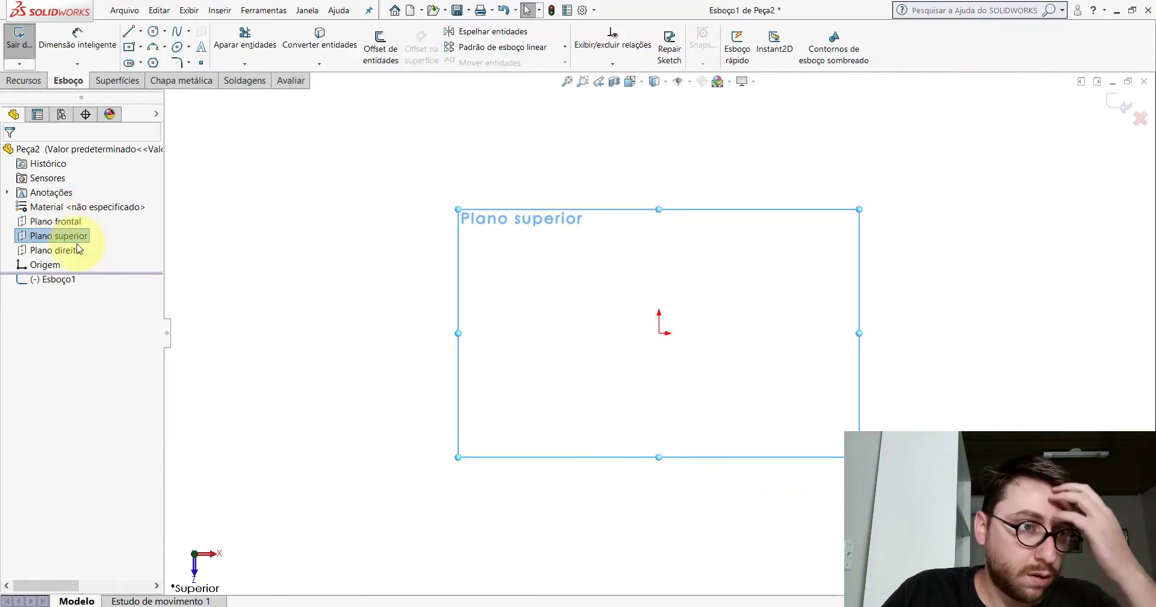
left_click(153, 32)
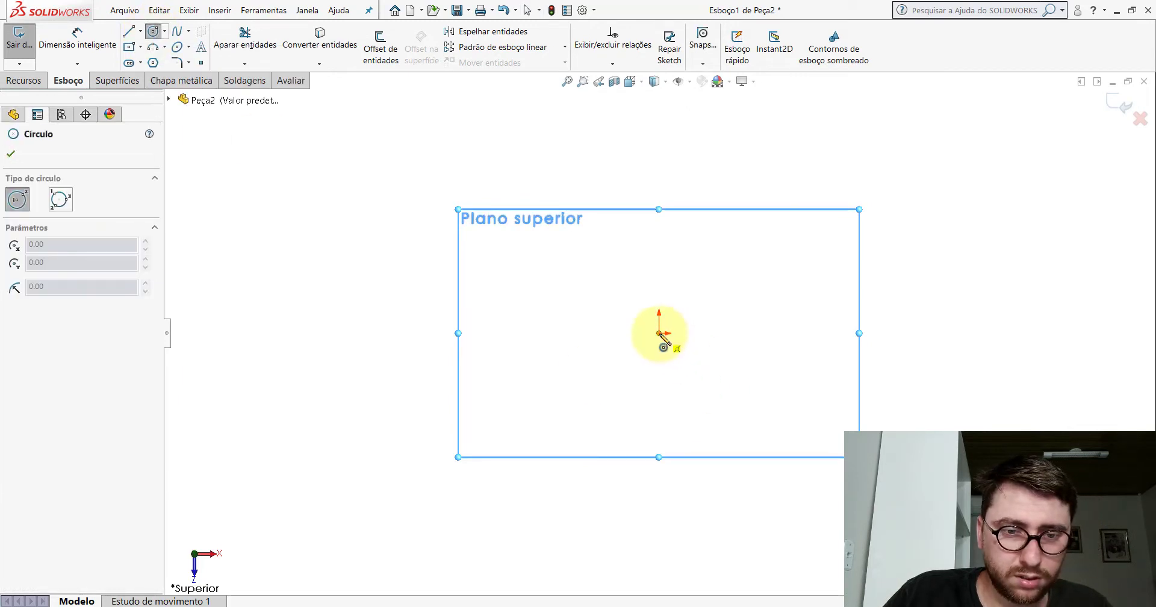
left_click_drag(658, 332, 734, 200)
key("Escape")
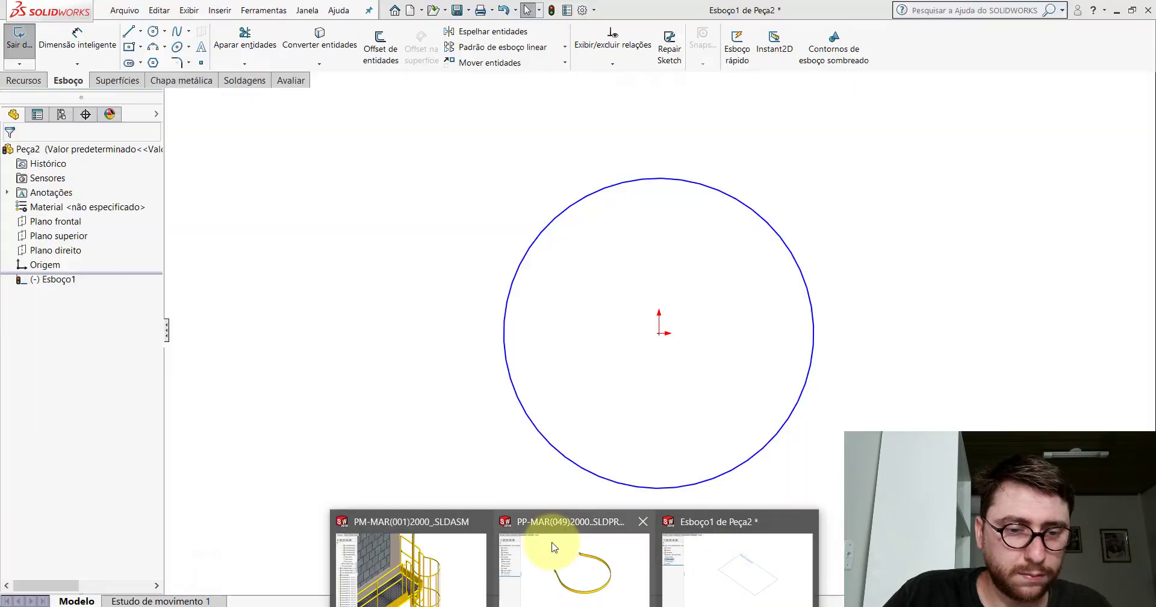
left_click(563, 542)
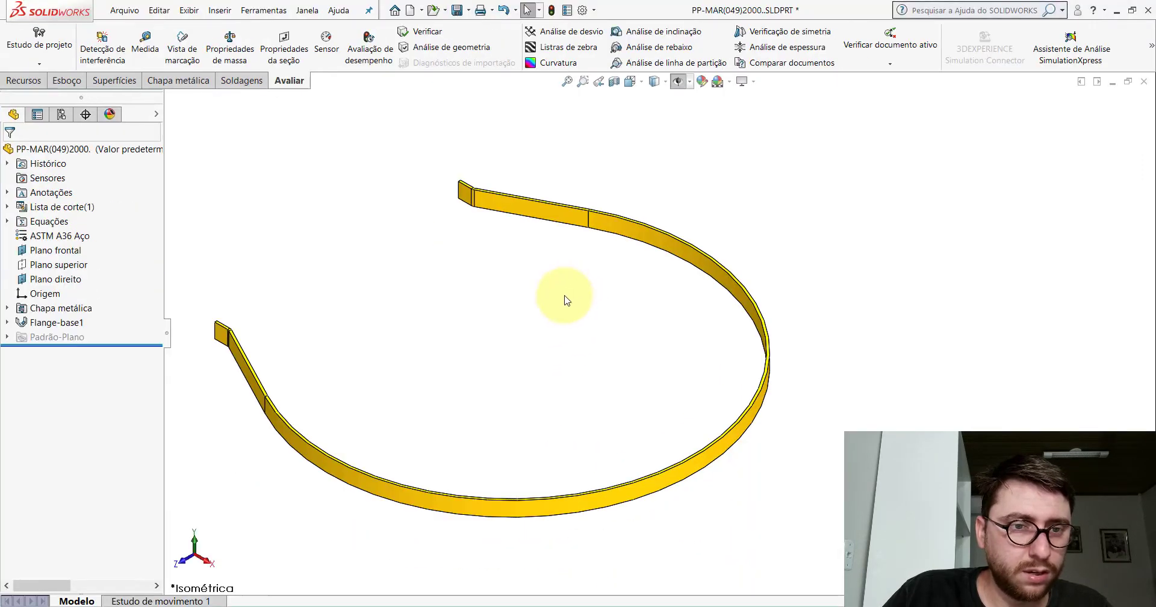
scroll(566, 300, "up", 1)
left_click(144, 42)
scroll(372, 428, "down", 3)
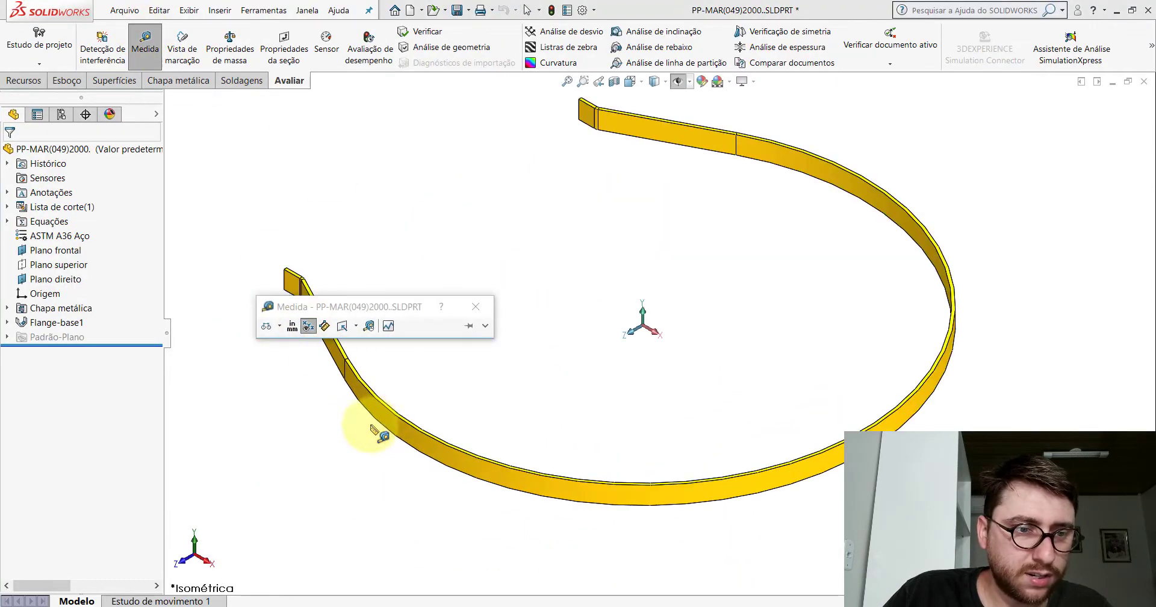
left_click(390, 421)
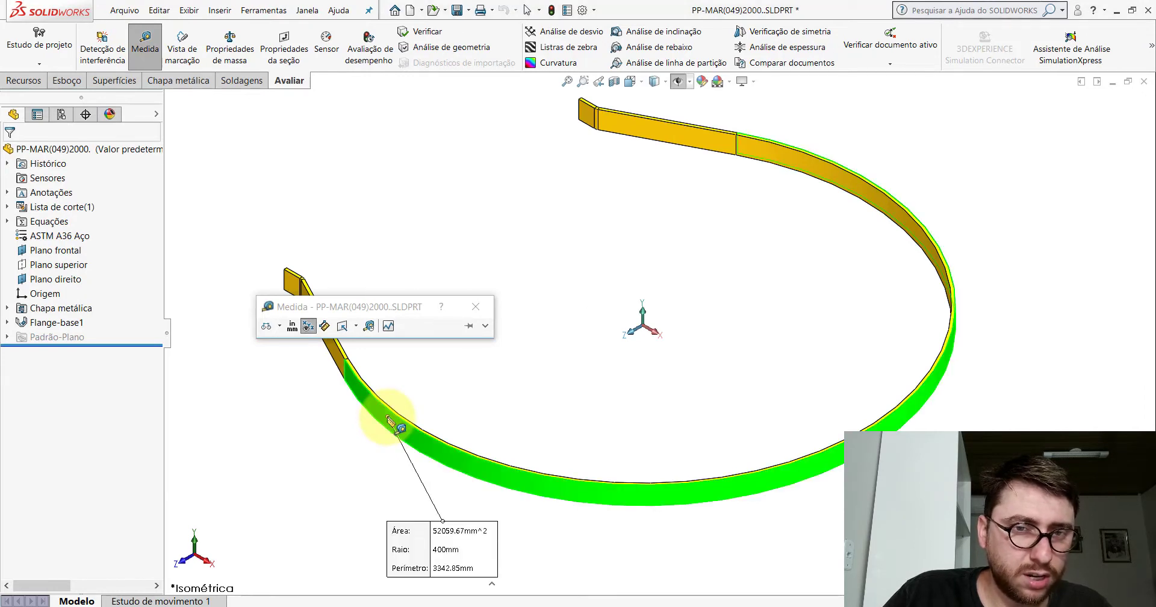
key("Escape")
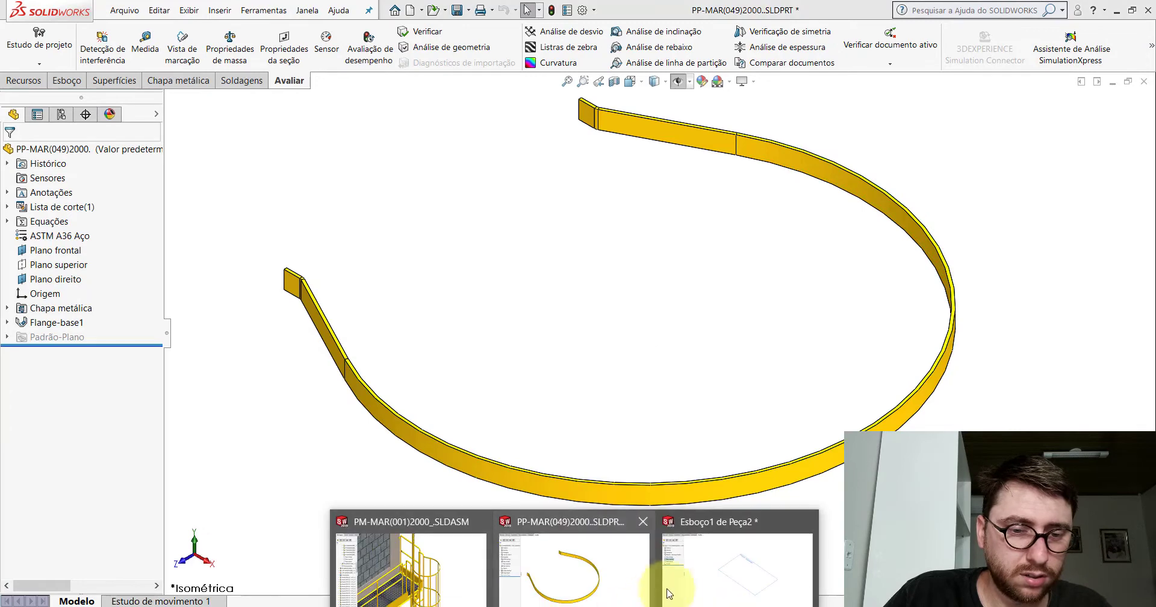
left_click(668, 593)
- Dimension the sketch circle to Ø800 mm
left_click(65, 80)
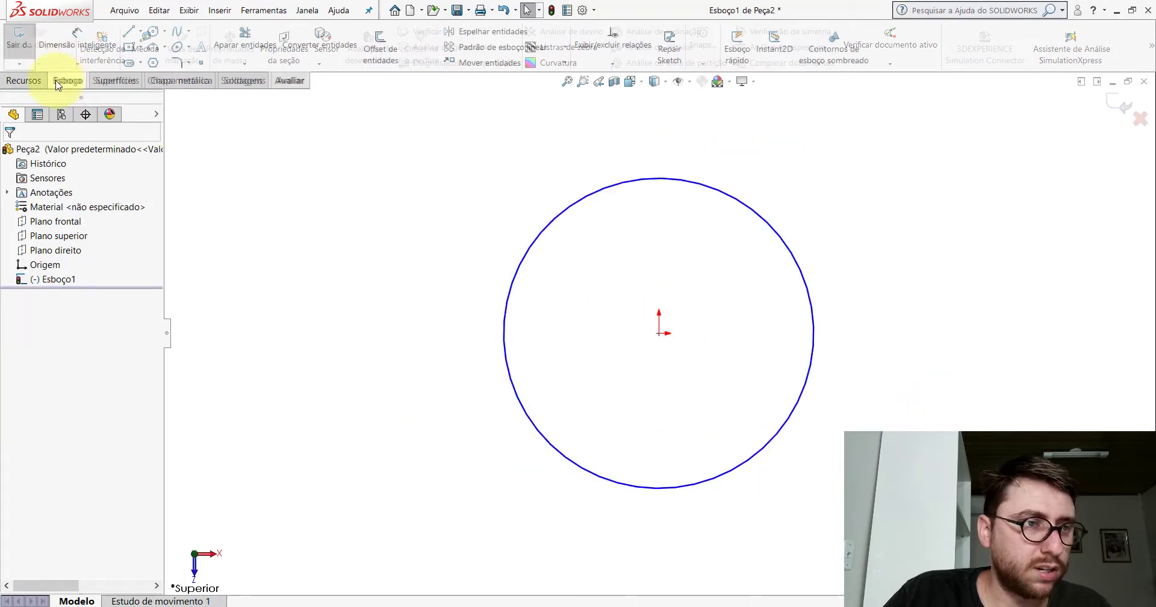
left_click(77, 49)
left_click(747, 205)
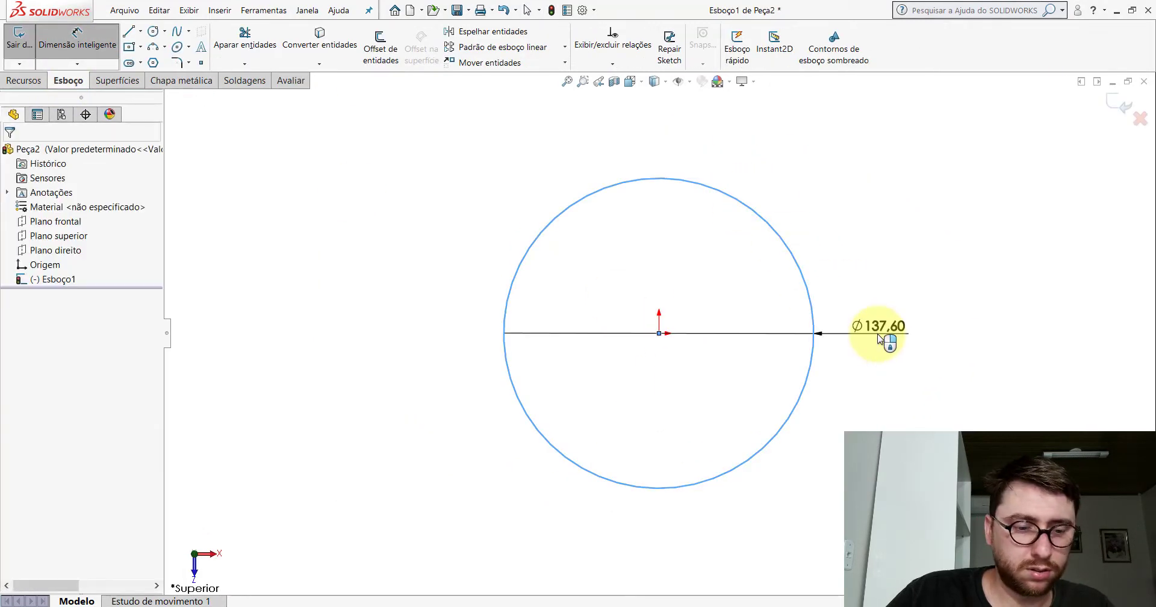
left_click(879, 339)
type("800")
key("Return")
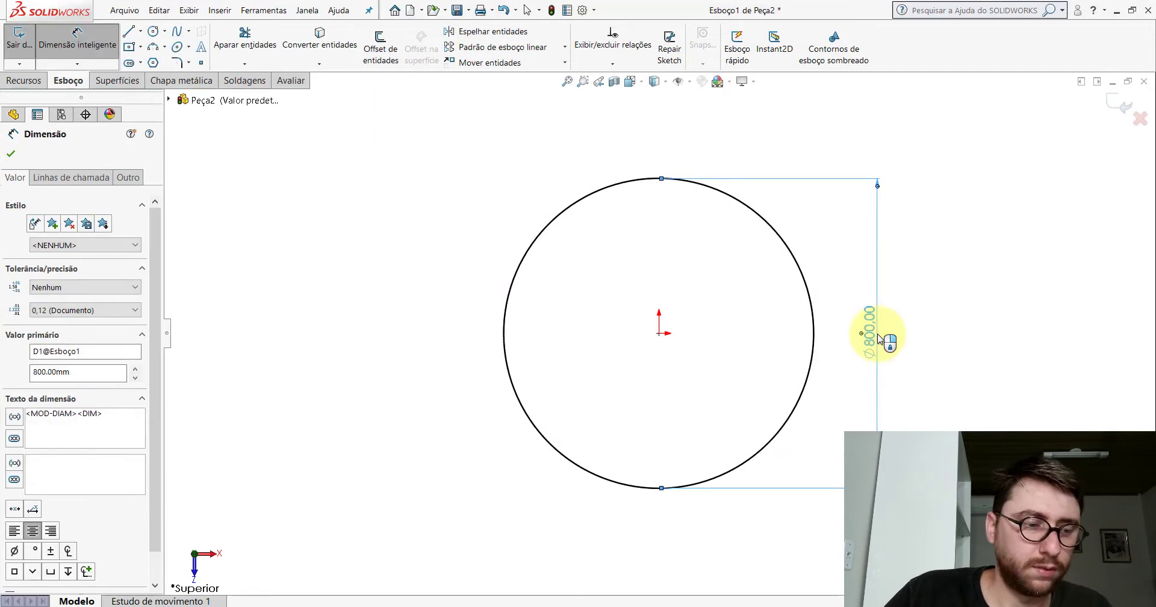
key("Escape")
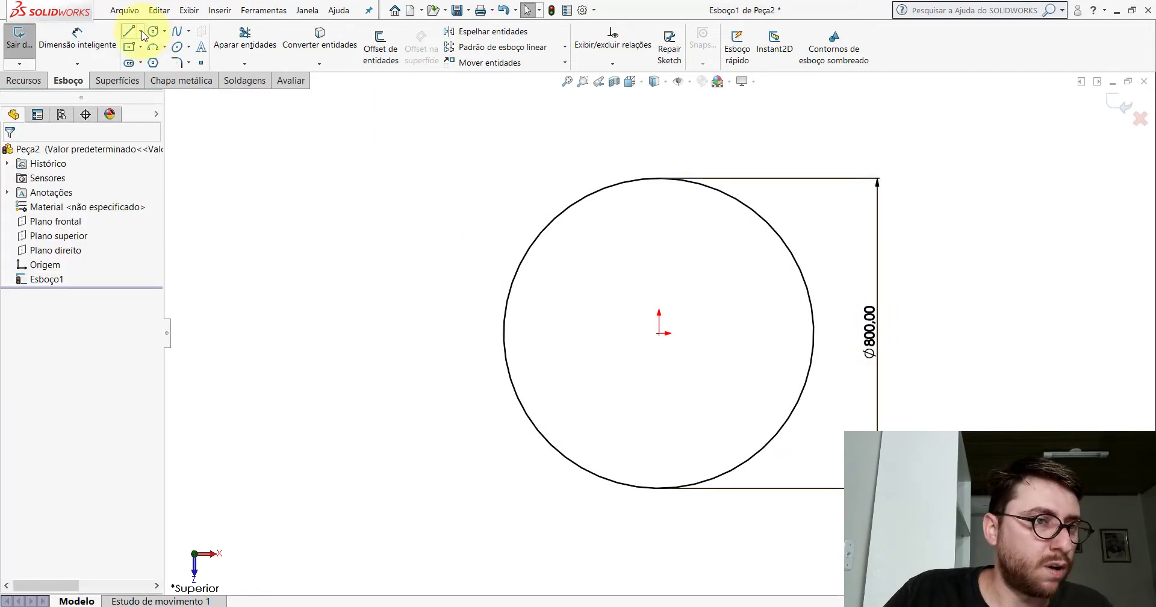
- Draw horizontal and vertical centrelines, joining the horizontal end to the vertical's midpoint
left_click(142, 34)
left_click(150, 67)
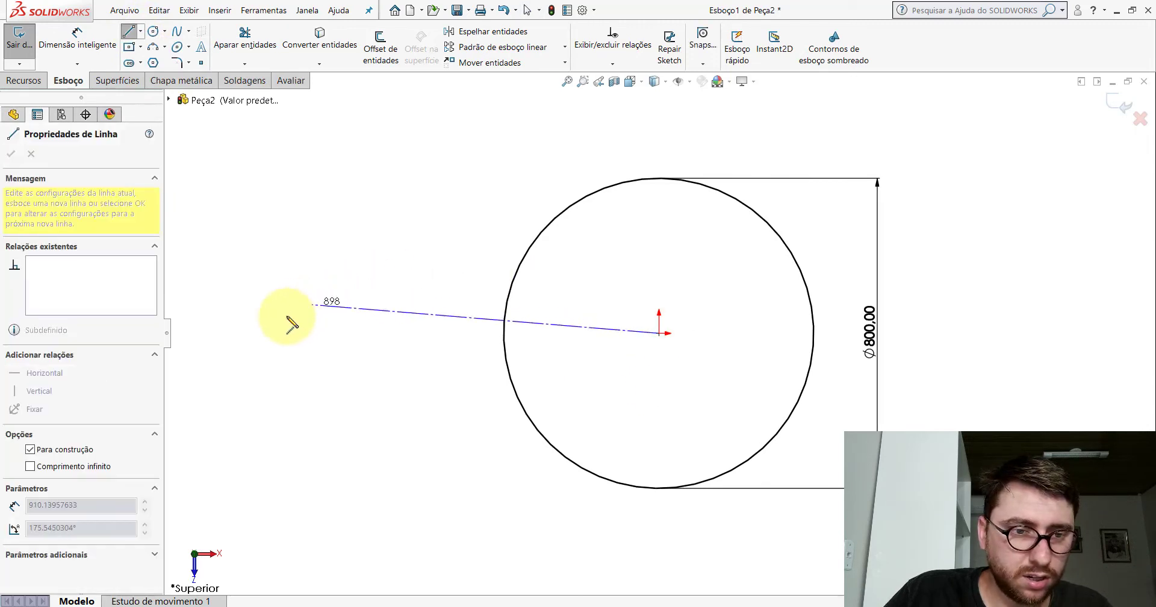
left_click(259, 333)
key("Escape")
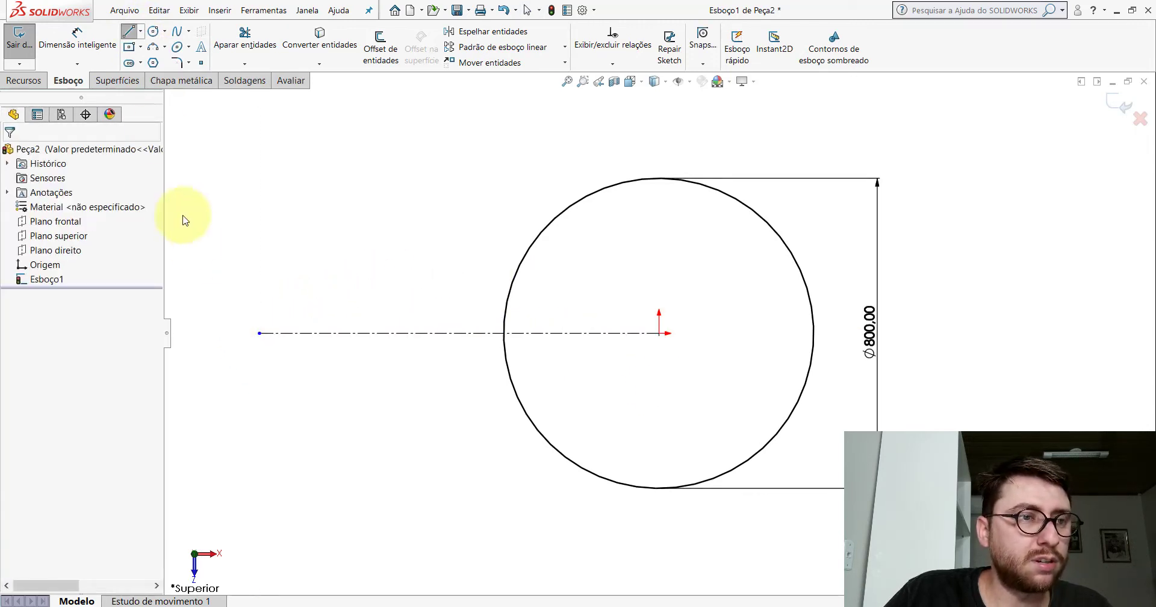
left_click(140, 31)
left_click(151, 59)
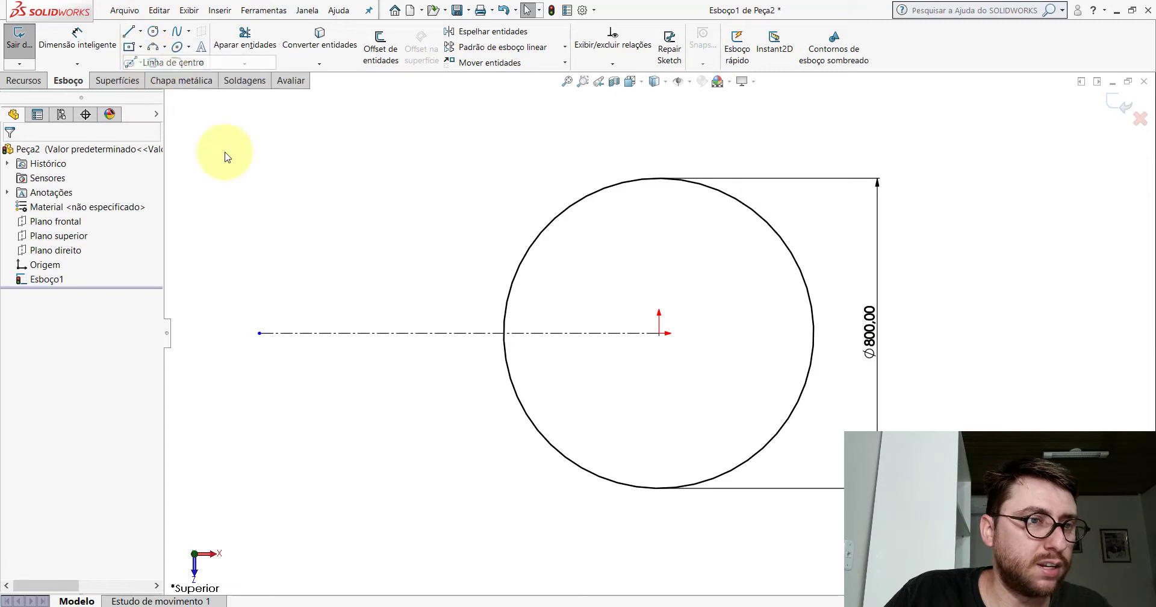
left_click(260, 247)
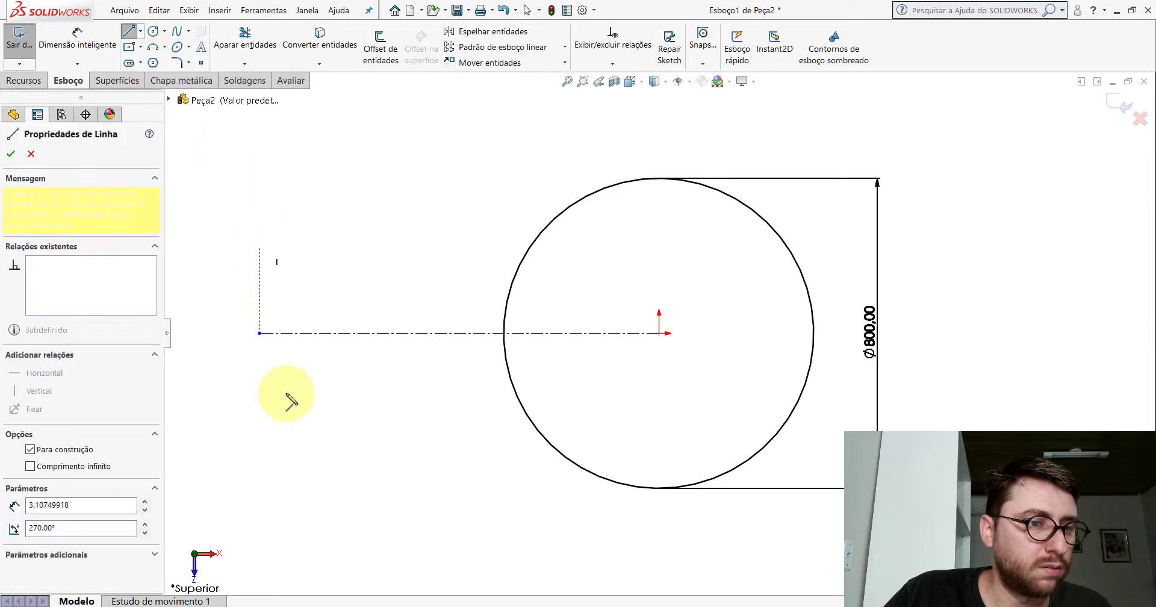
left_click(259, 445)
key("Escape")
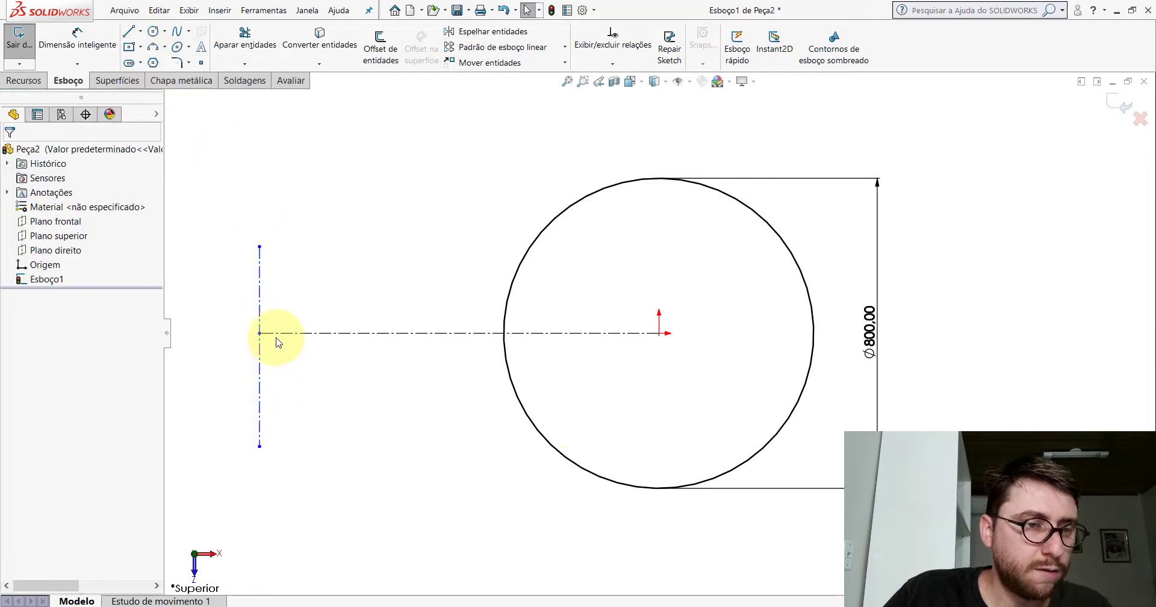
left_click(260, 280)
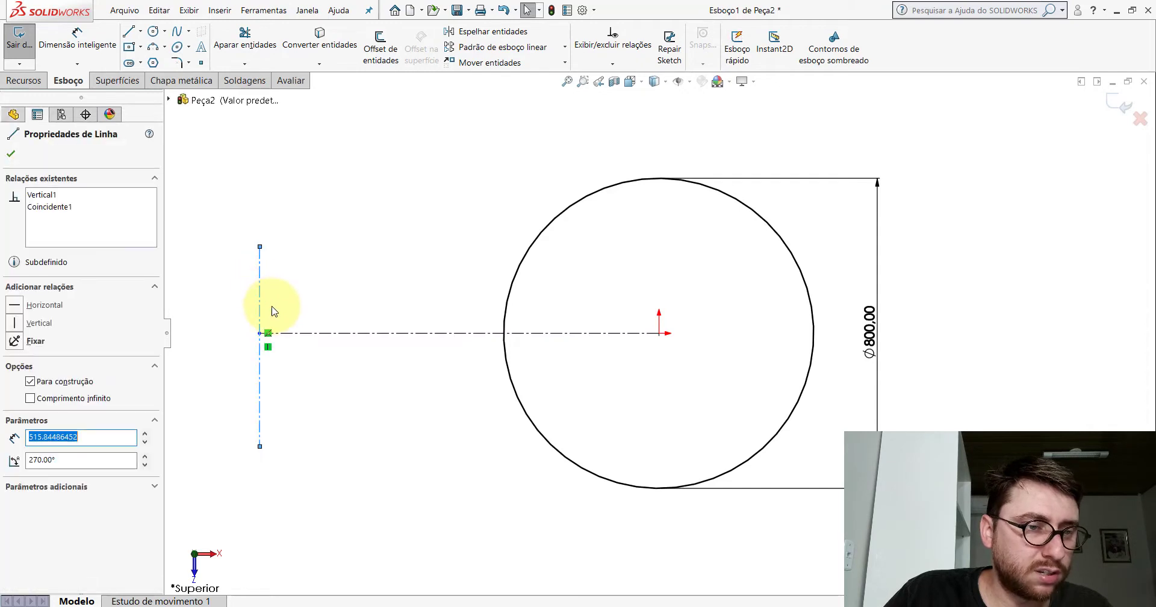
left_click(260, 334, "ctrl")
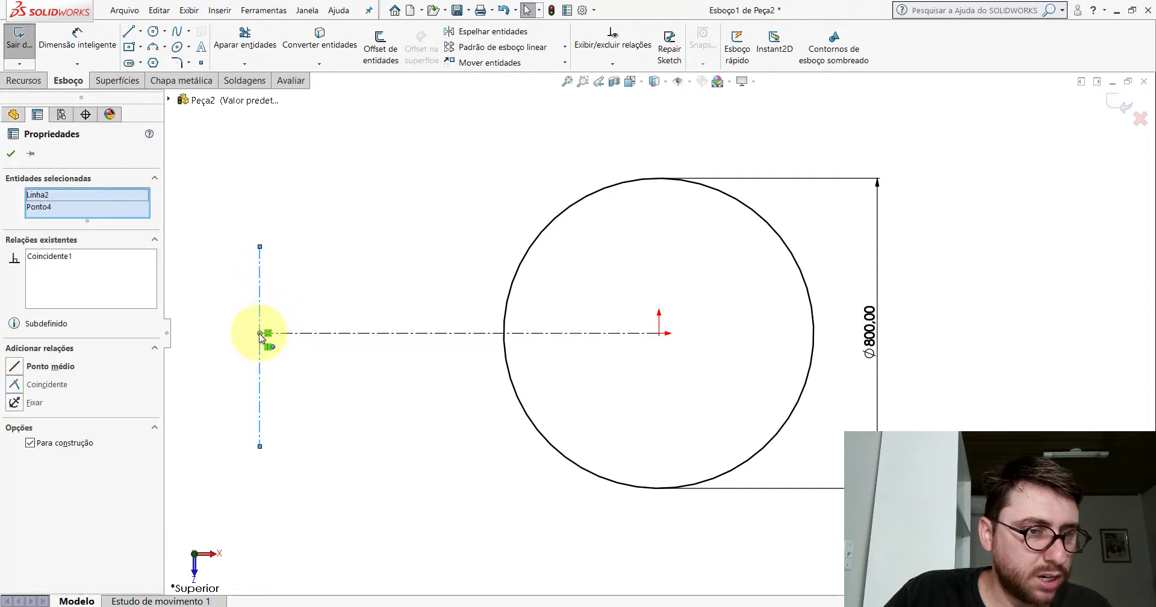
left_click(9, 155)
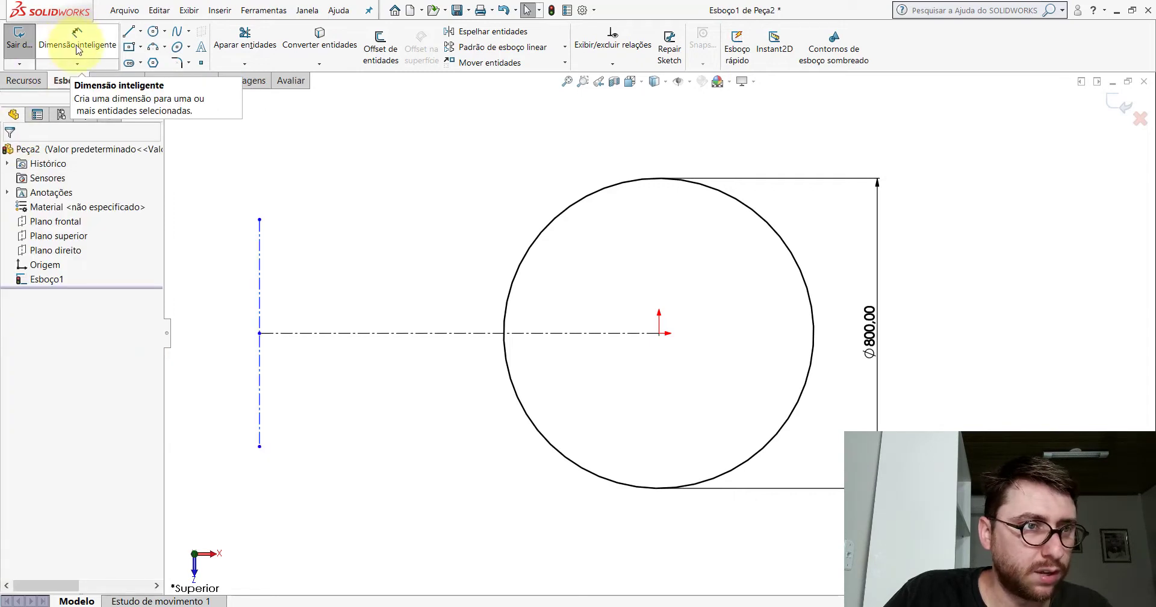
- Draw upper and lower lines, each a short horizontal step then a slope, from the centreline ends
left_click(131, 35)
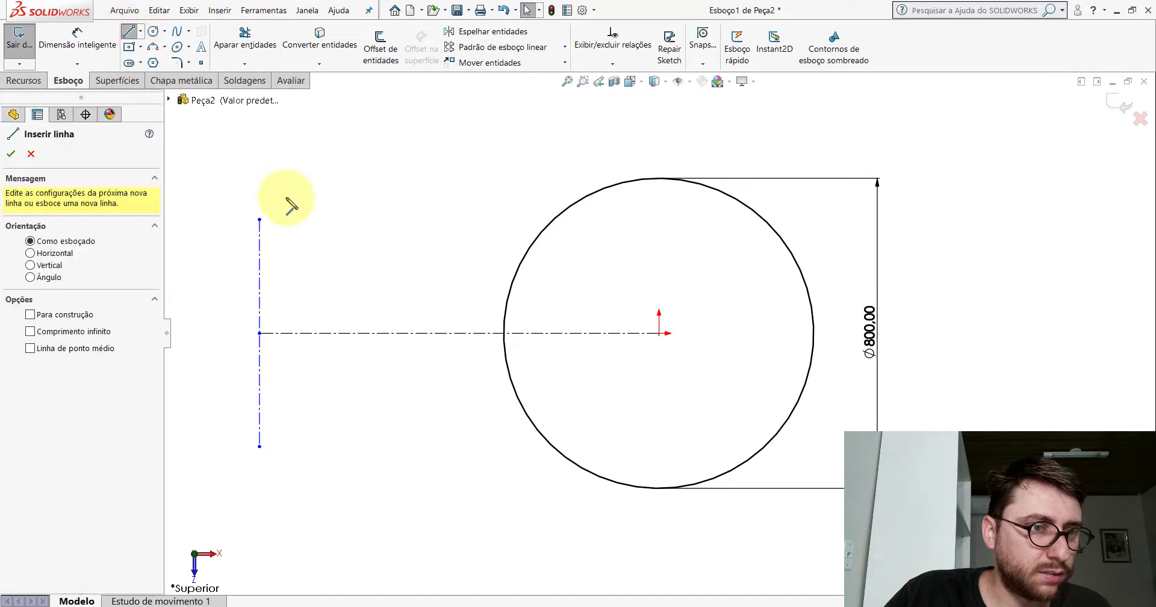
left_click(261, 220)
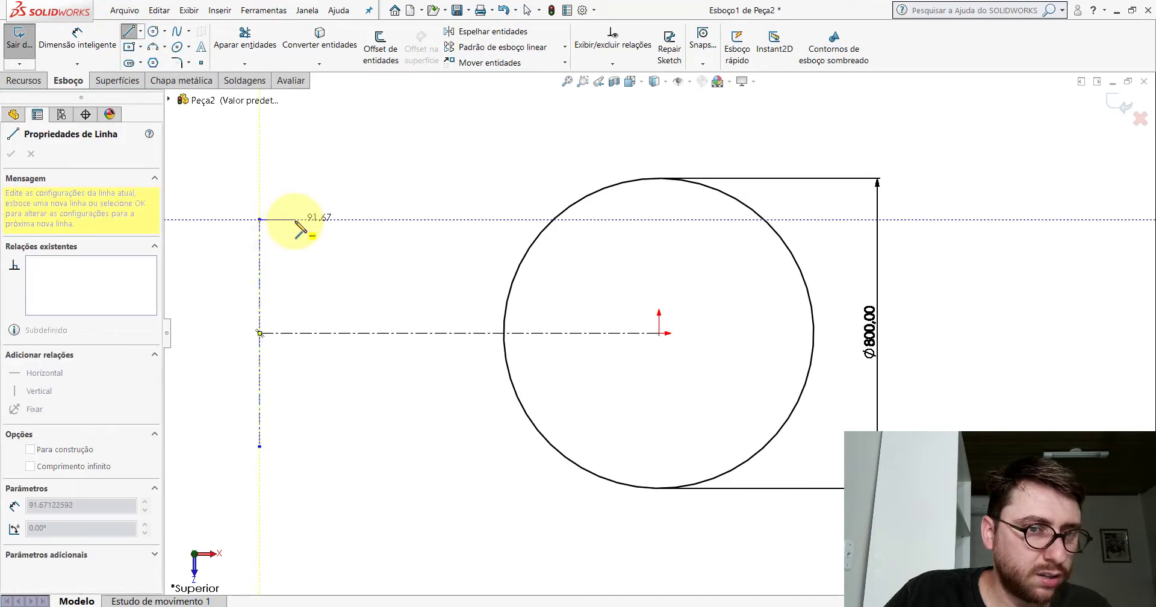
left_click(298, 219)
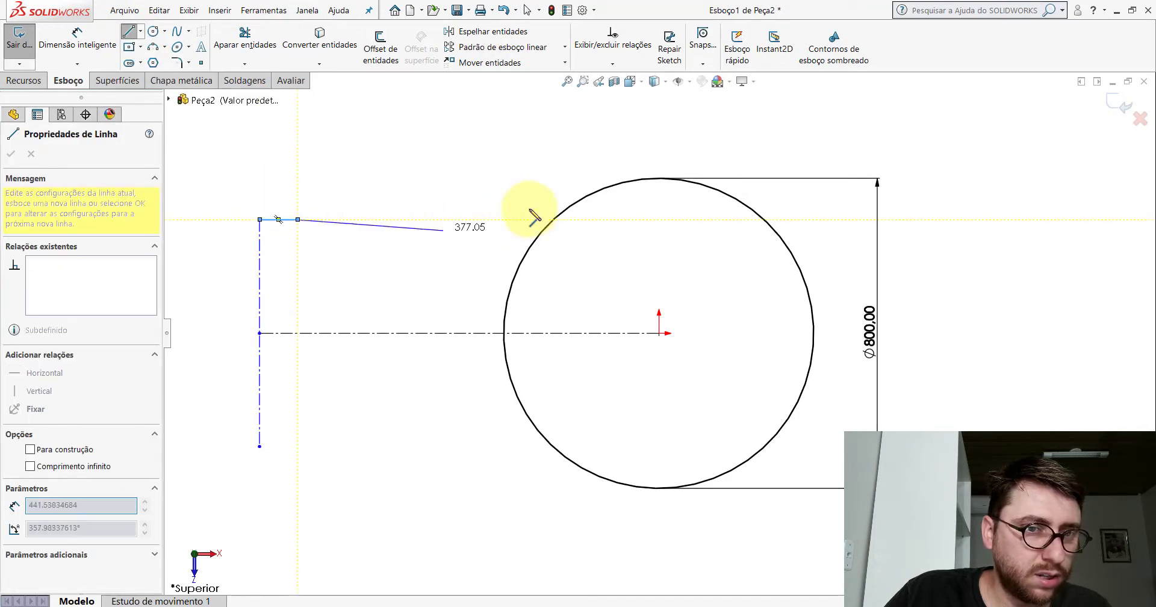
left_click(678, 155)
key("Escape")
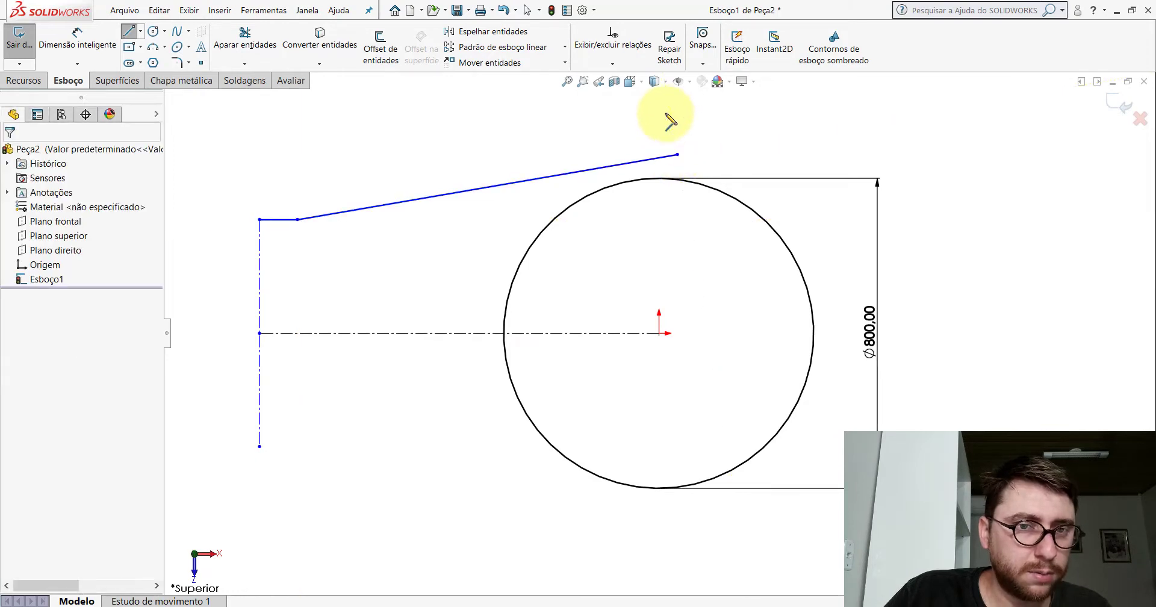
left_click(128, 32)
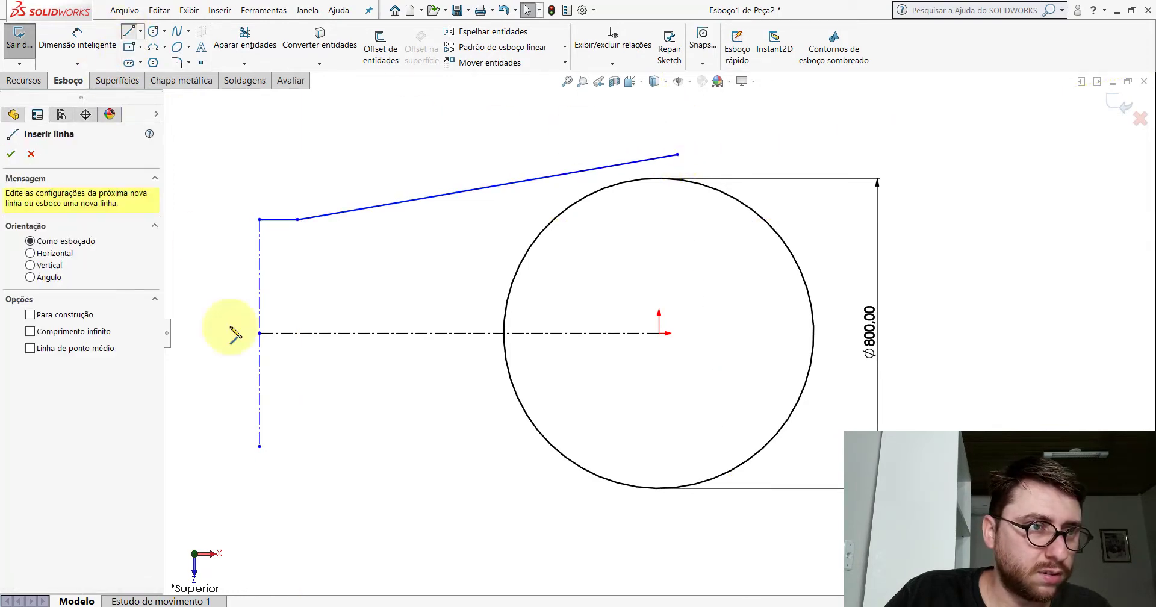
left_click(259, 447)
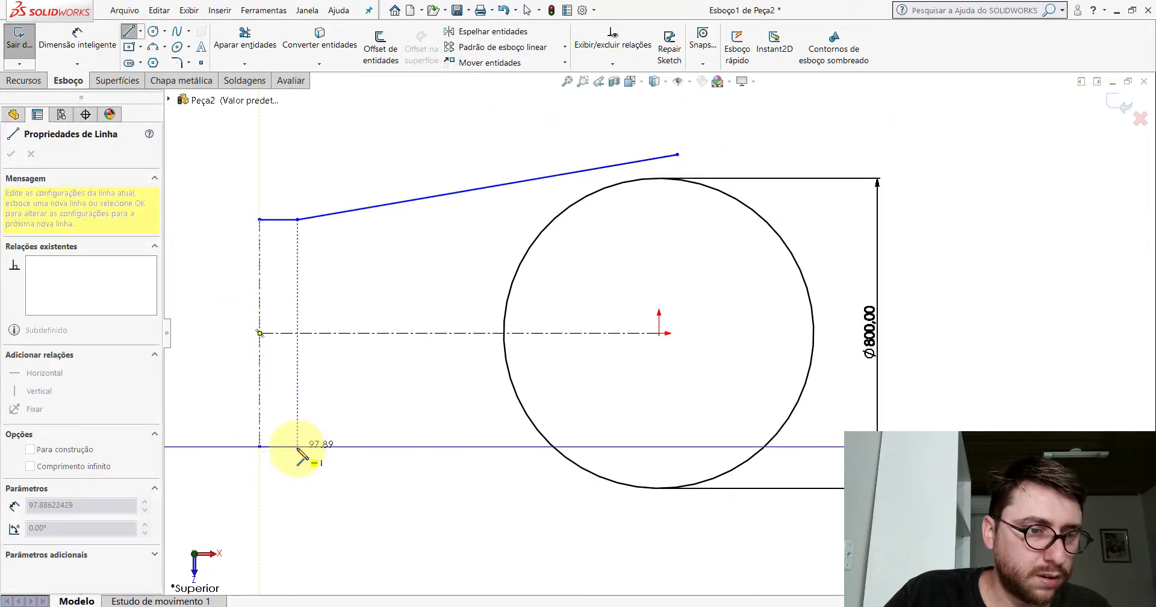
left_click(298, 447)
left_click(661, 518)
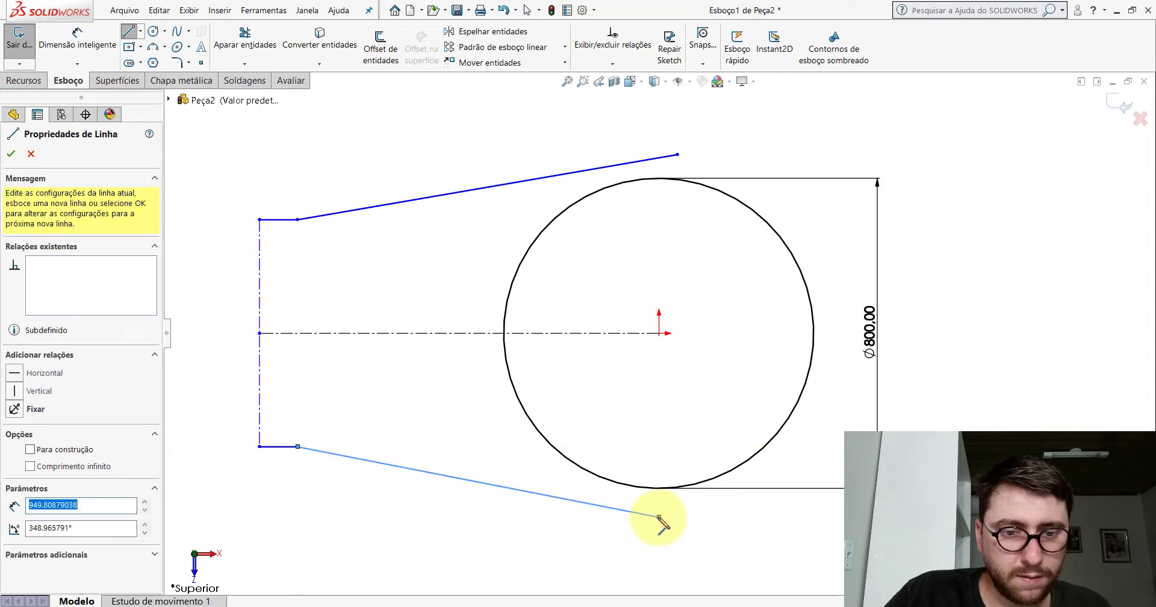
key("Escape")
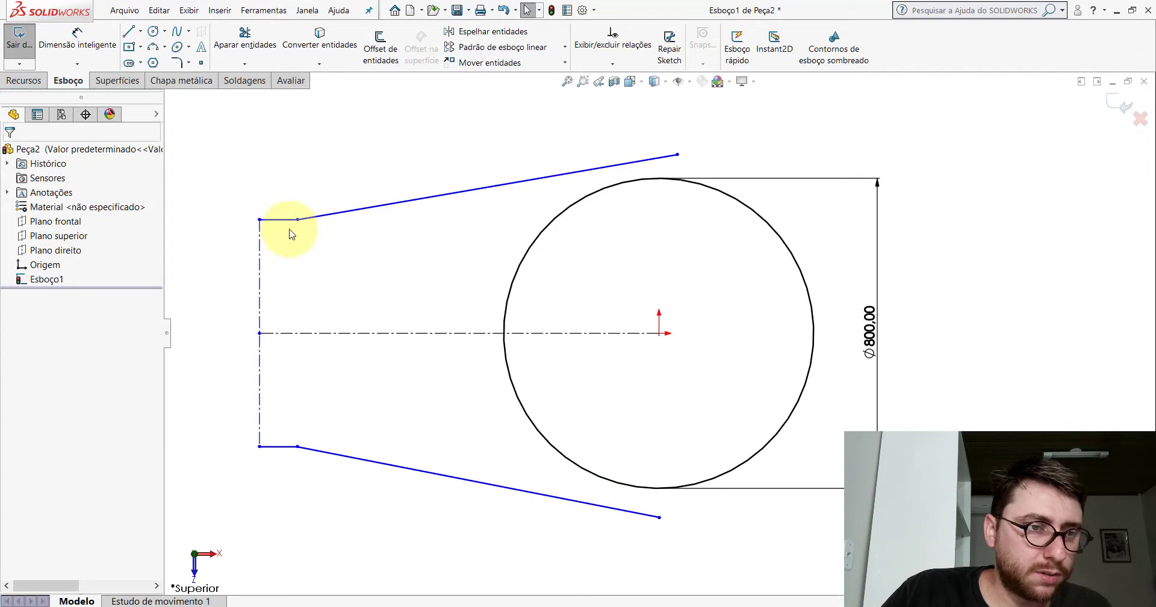
- Make the short steps Equal and both slopes Tangent to the Ø800 circle, then show PP-MAR(049)2000
left_click(289, 233)
left_click(291, 447, "ctrl")
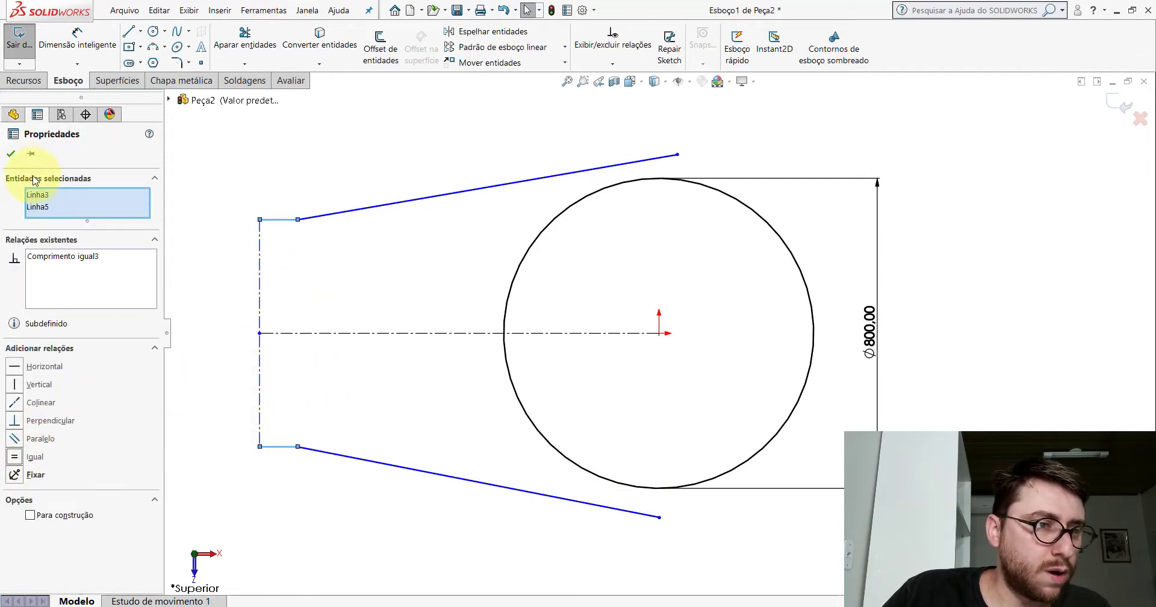
left_click(12, 154)
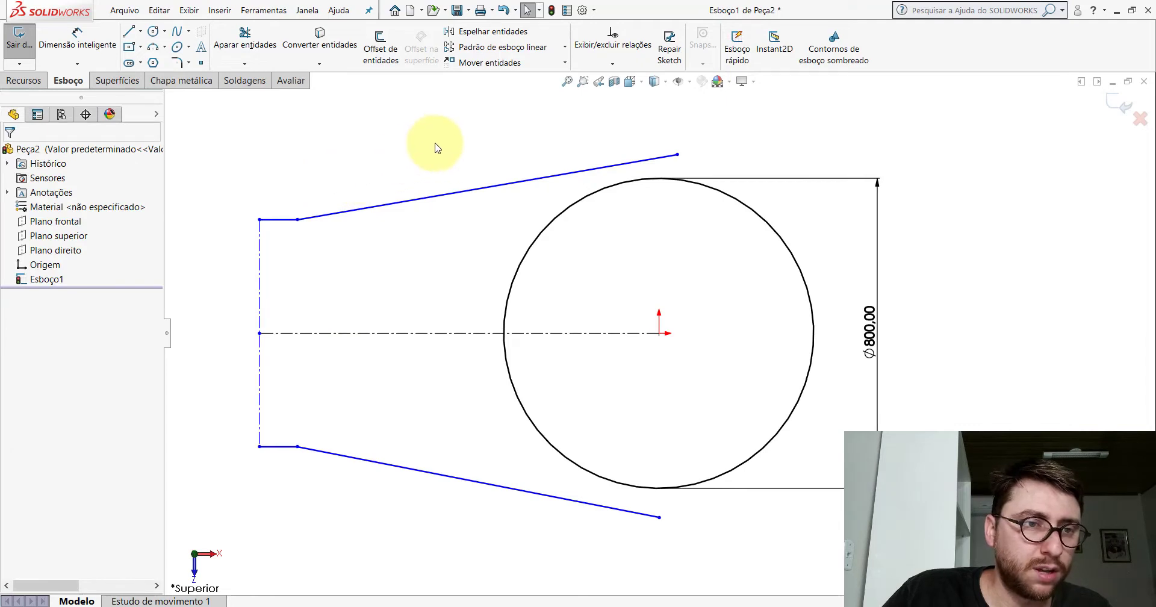
left_click(523, 179)
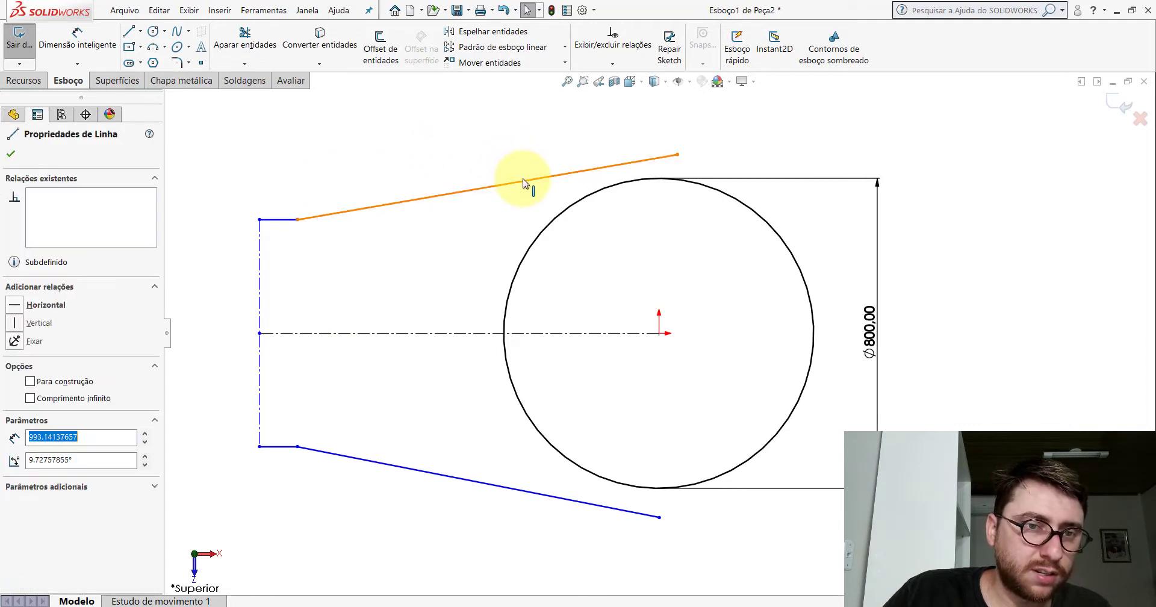
left_click(558, 222, "ctrl")
left_click(14, 366)
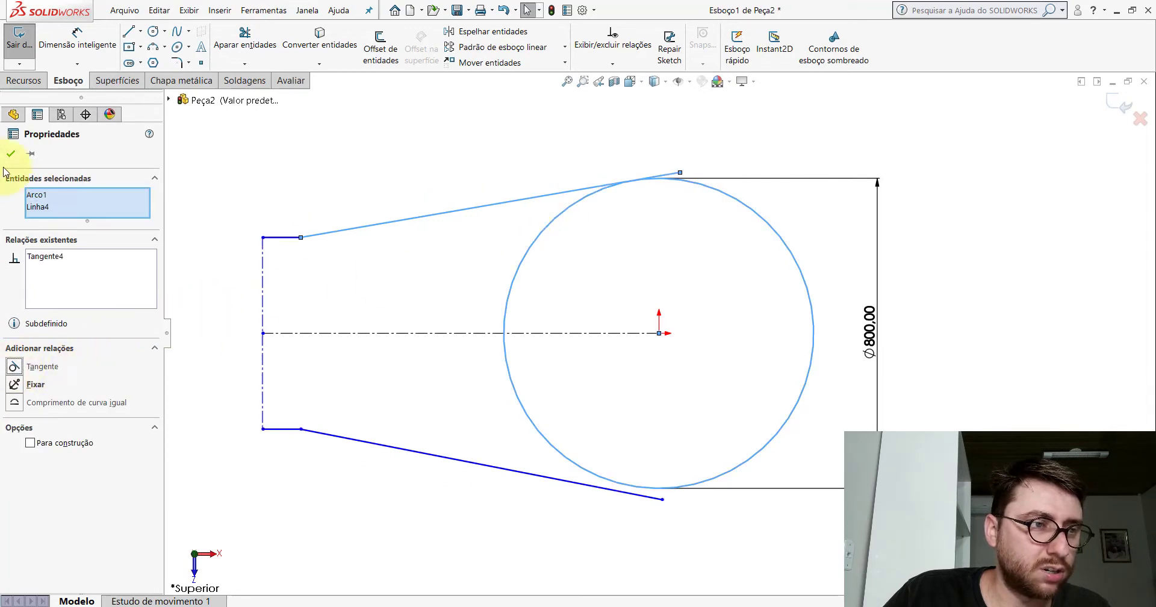
left_click(10, 155)
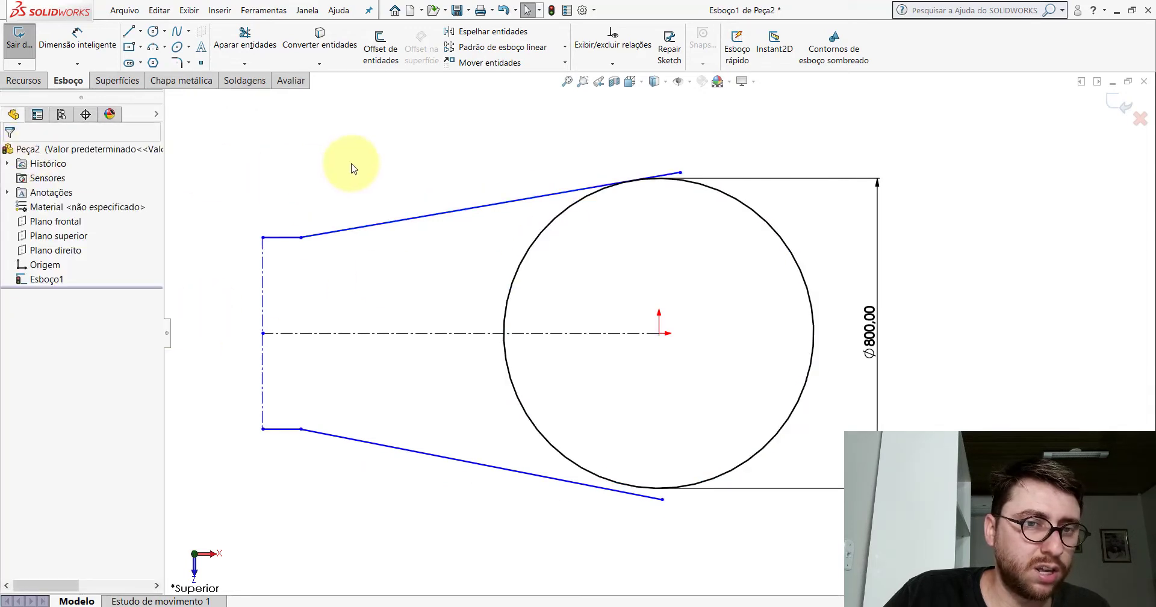
left_click(515, 473)
left_click(551, 447, "ctrl")
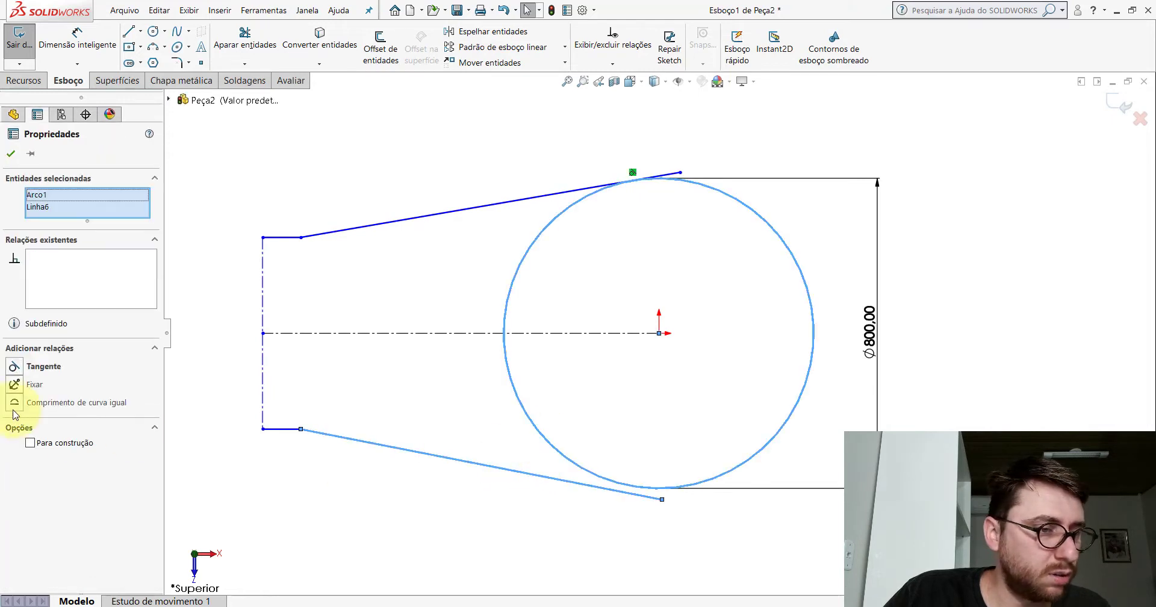
left_click(17, 366)
left_click(10, 154)
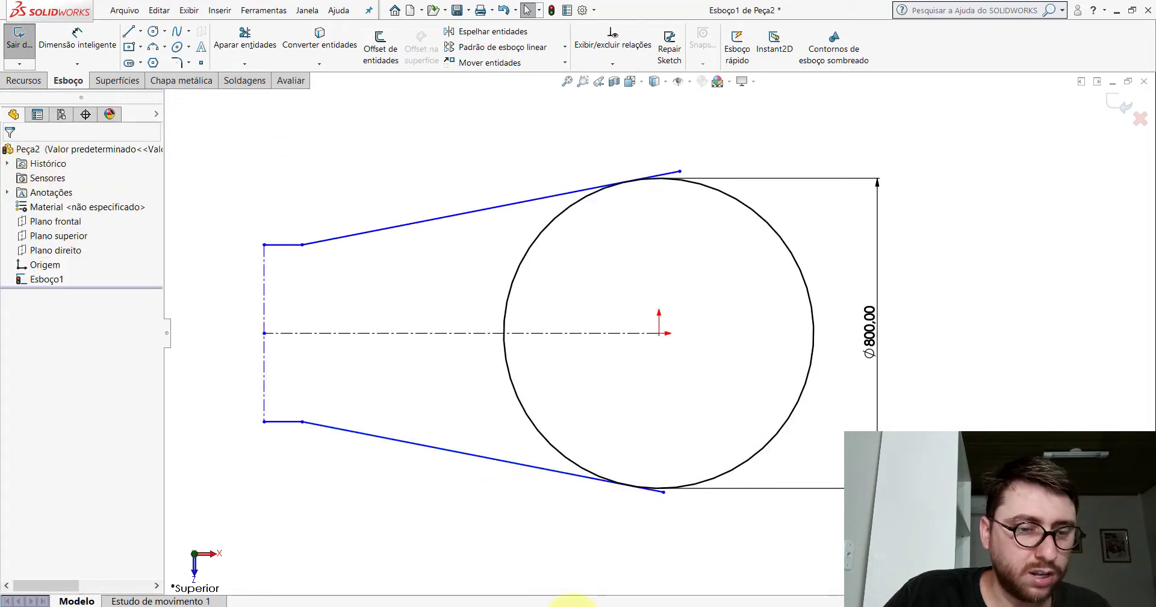
left_click(572, 565)
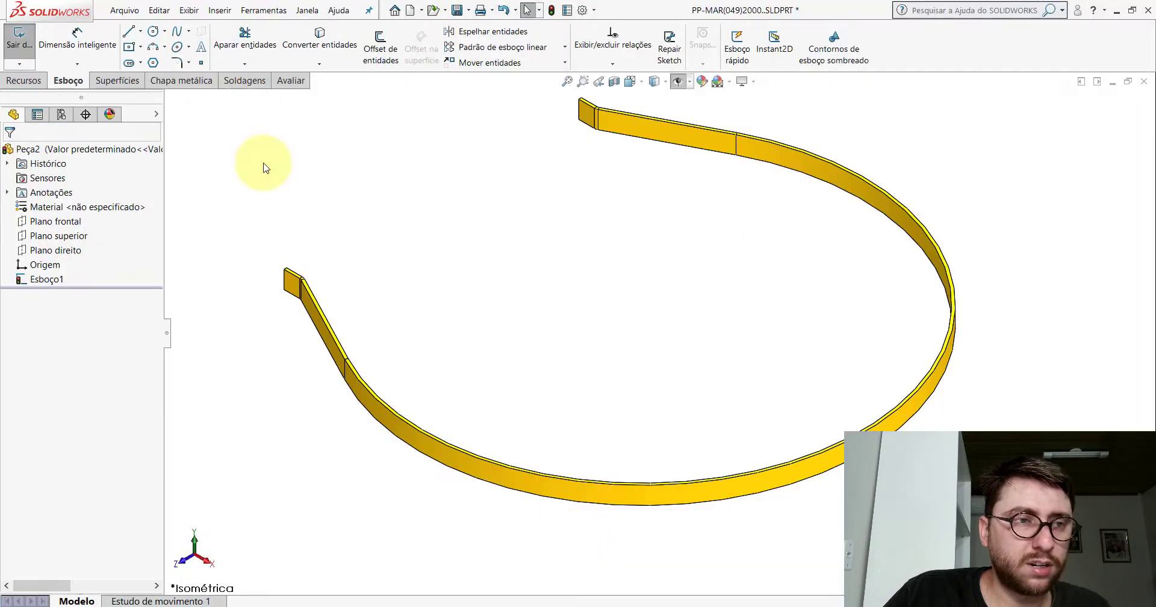
- Measure from the ring's curved face to the flange end: dX 380 mm, dZ 269 mm
left_click(287, 80)
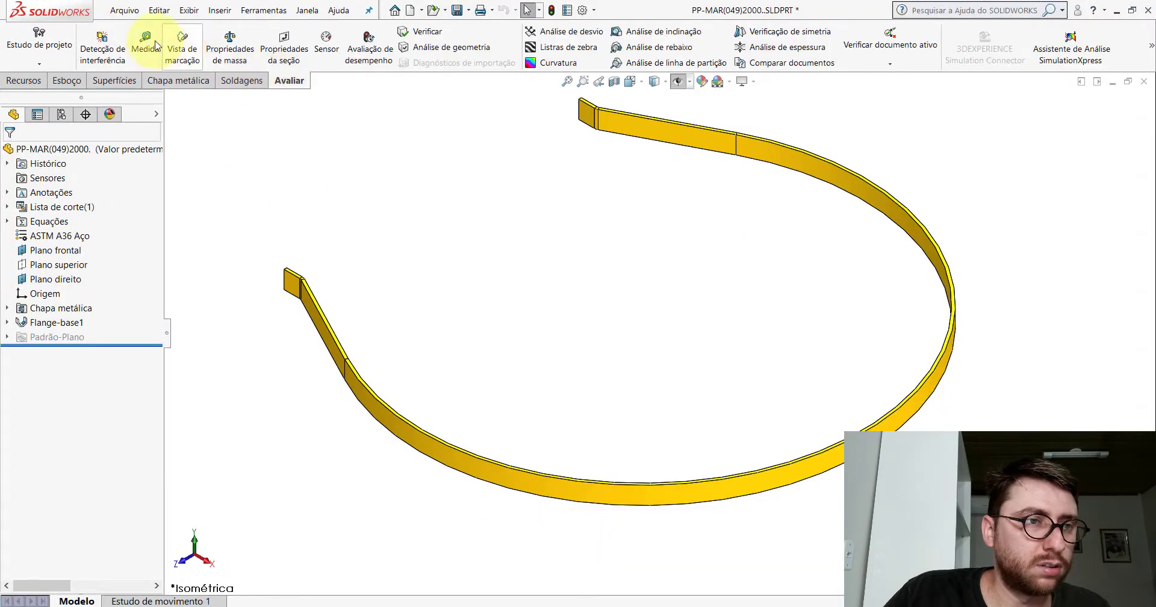
left_click(145, 42)
left_click(756, 485)
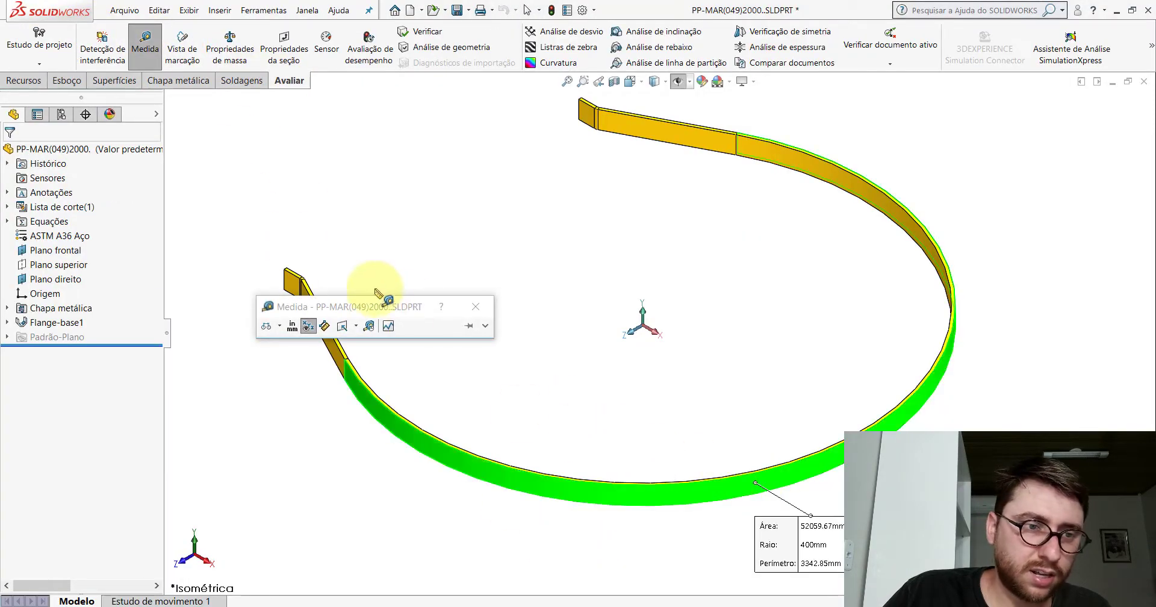
scroll(283, 265, "down", 5)
left_click(283, 265)
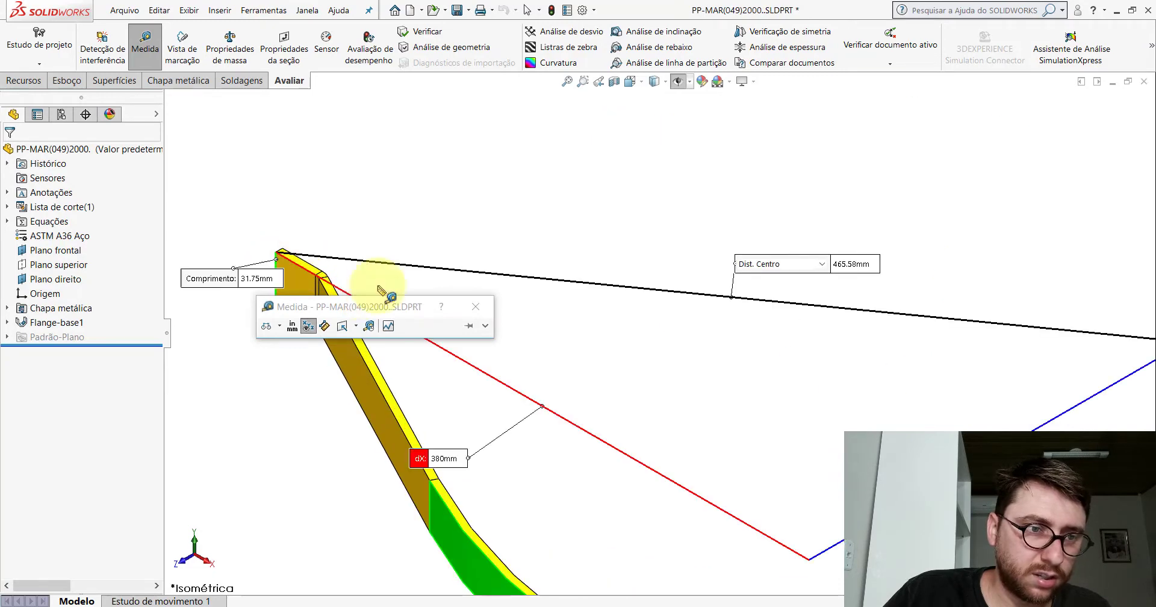
scroll(620, 327, "up", 3)
scroll(774, 315, "up", 2)
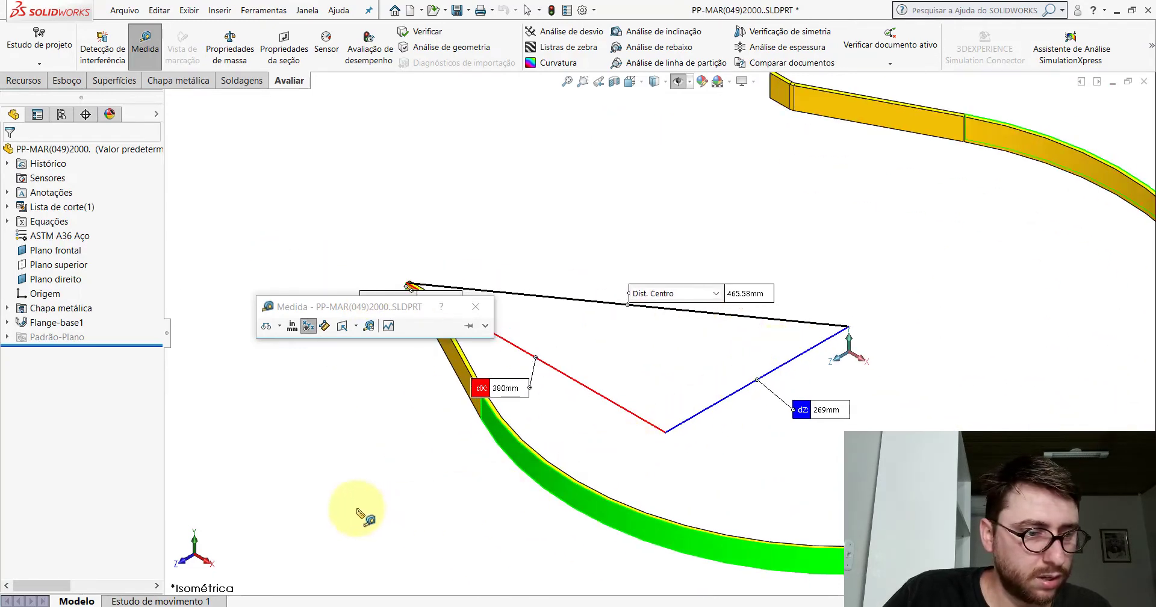
- Inspect the ring's ends, close Measure, and return to the Peça2 sketch
left_click_drag(530, 347, 599, 265)
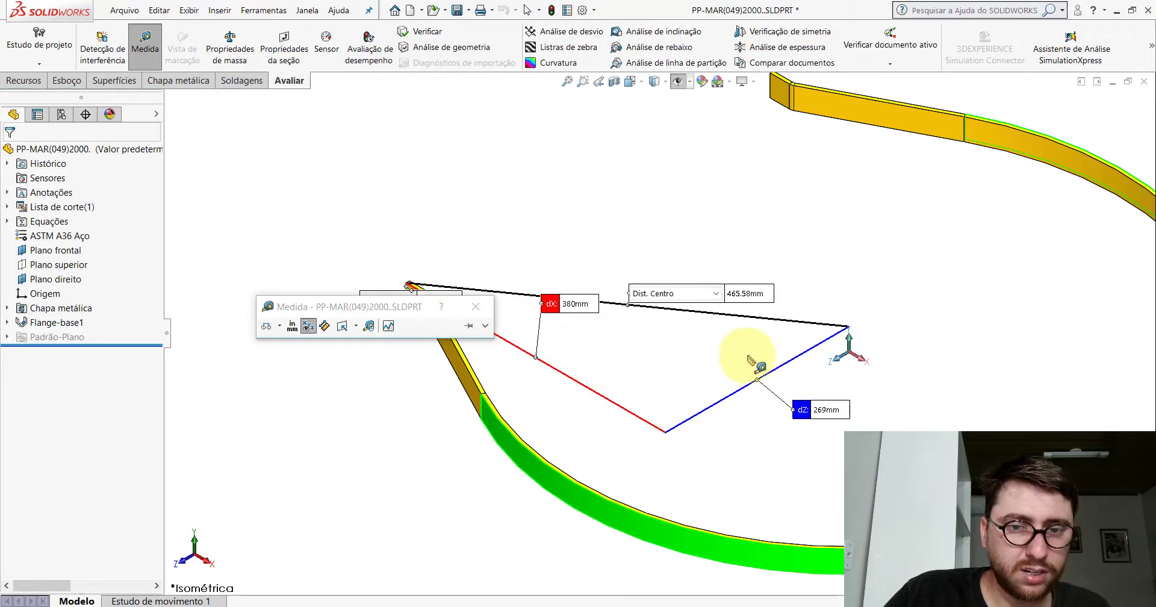
scroll(851, 328, "up", 3)
mouse_move(851, 328)
middle_mouse_down()
mouse_move(821, 377)
mouse_move(839, 452)
mouse_move(813, 524)
mouse_move(813, 454)
middle_mouse_up()
left_click(527, 11)
key("ctrl+Tab")
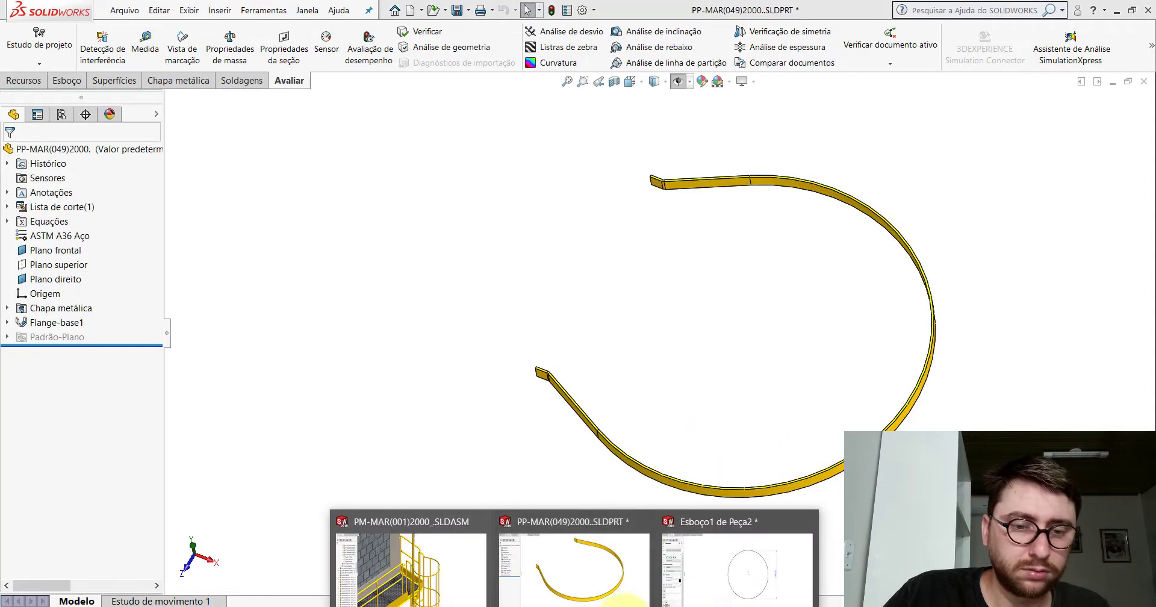
left_click(68, 82)
- Dimension the circle centre to the lower-left vertex as 380 to place the vertical construction line
left_click(77, 37)
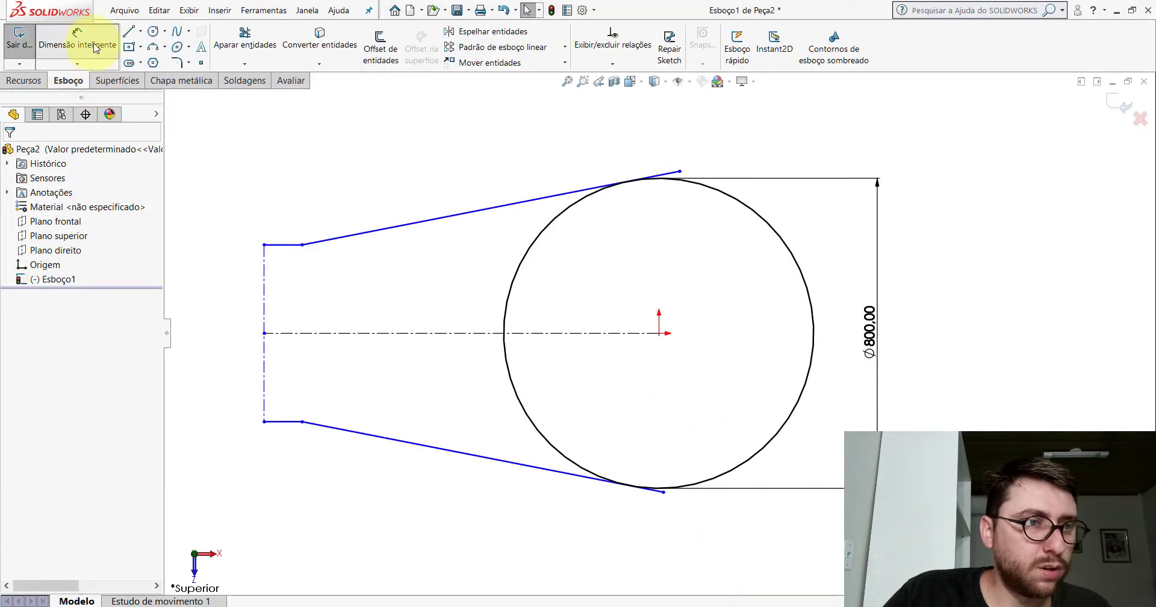
left_click(660, 333)
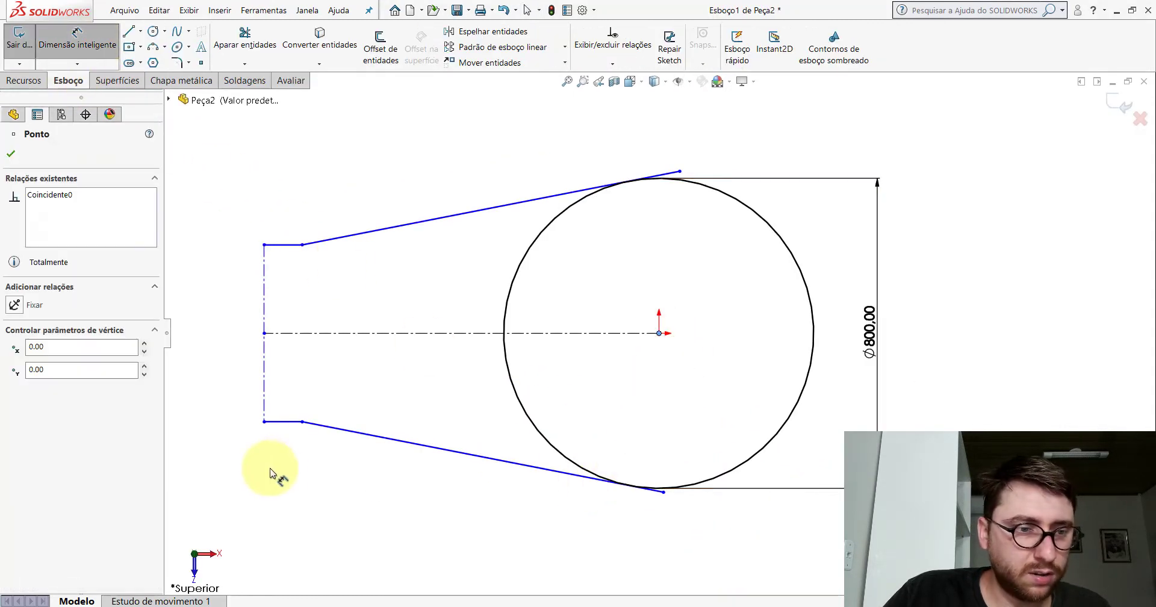
left_click(264, 421)
scroll(533, 498, "up", 3)
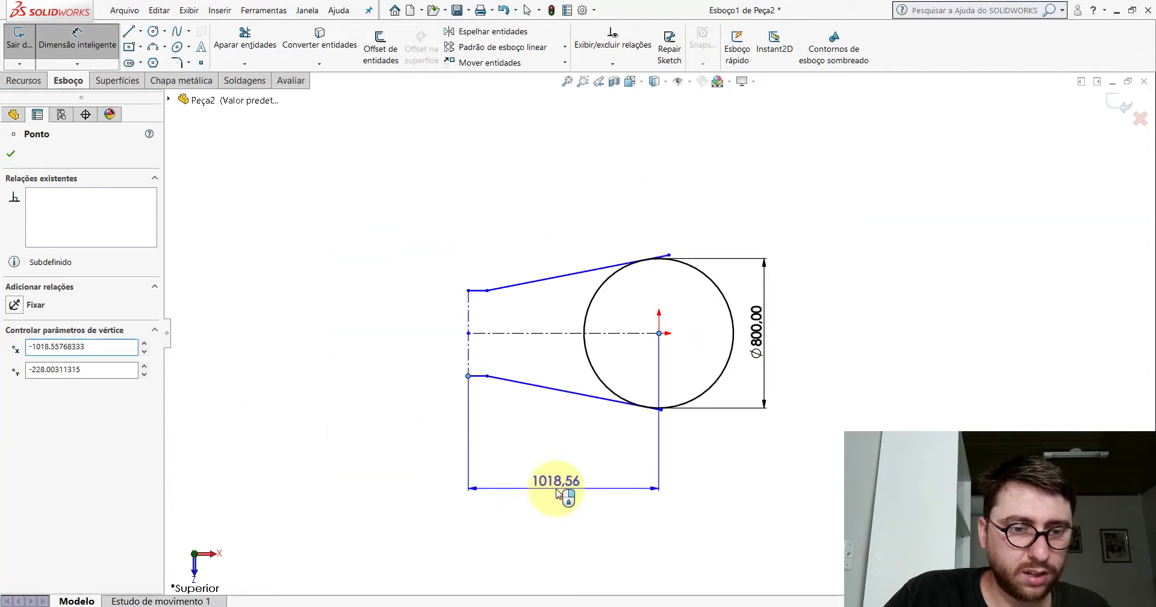
left_click(560, 491)
type("380")
key("Return")
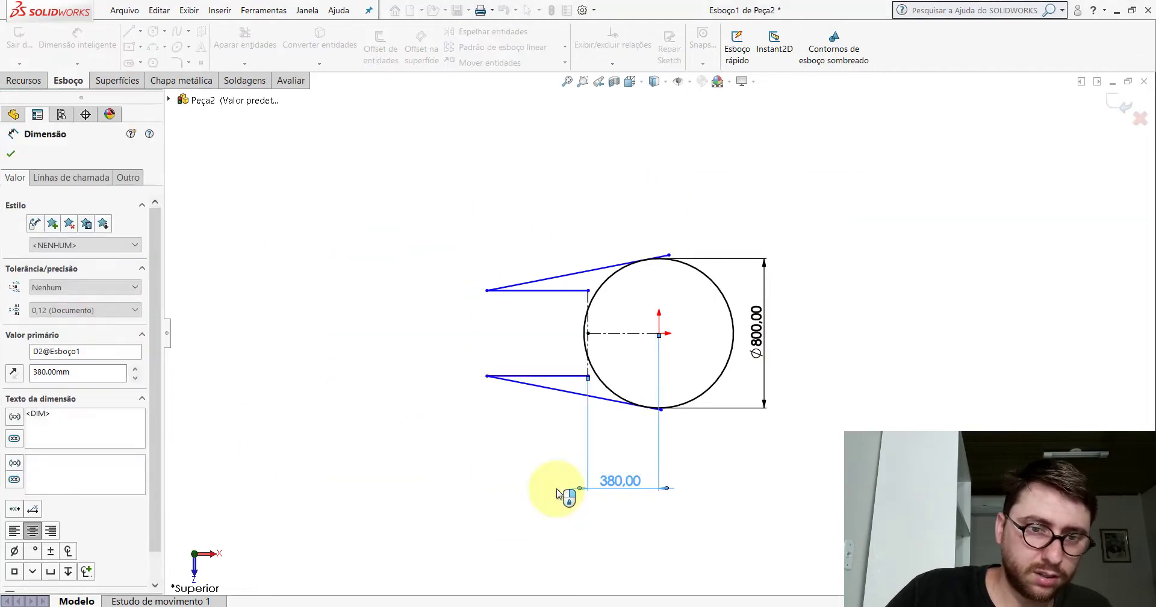
left_click(832, 453)
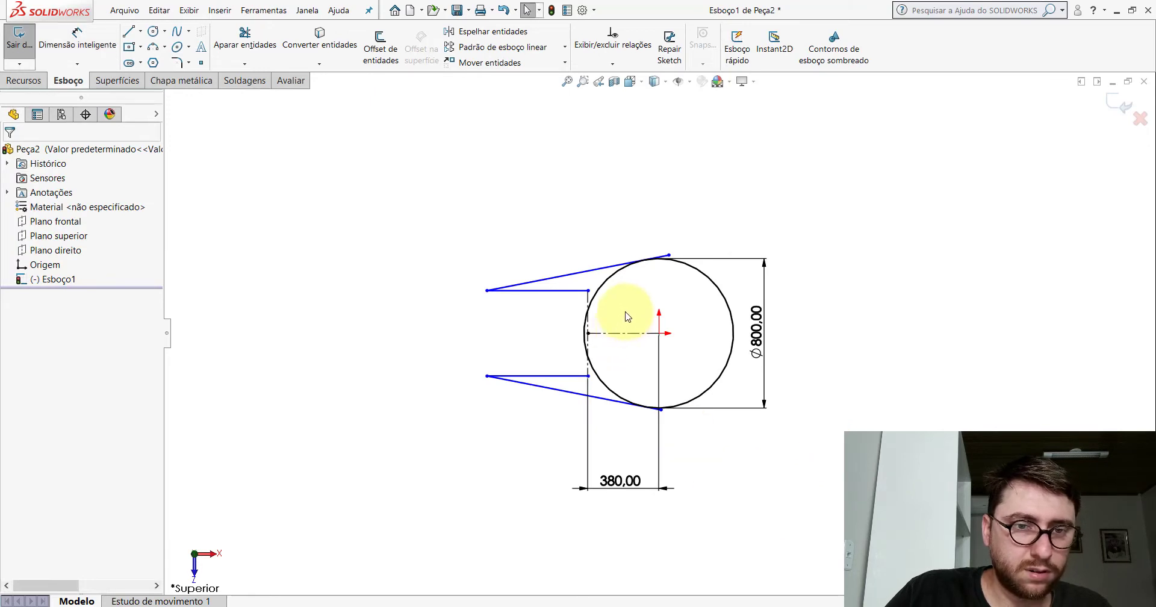
- Pull the upper profile line's endpoint back to the step corner, then return to the reference ring
scroll(627, 313, "down", 5)
scroll(271, 279, "up", 3)
scroll(355, 283, "down", 1)
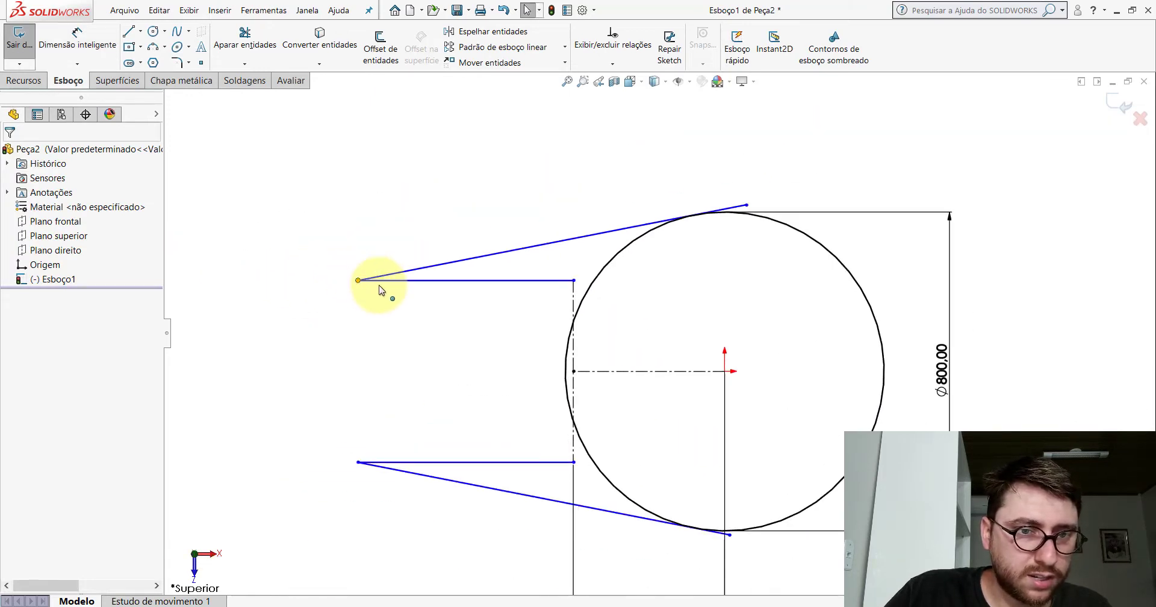
left_click_drag(358, 280, 605, 250)
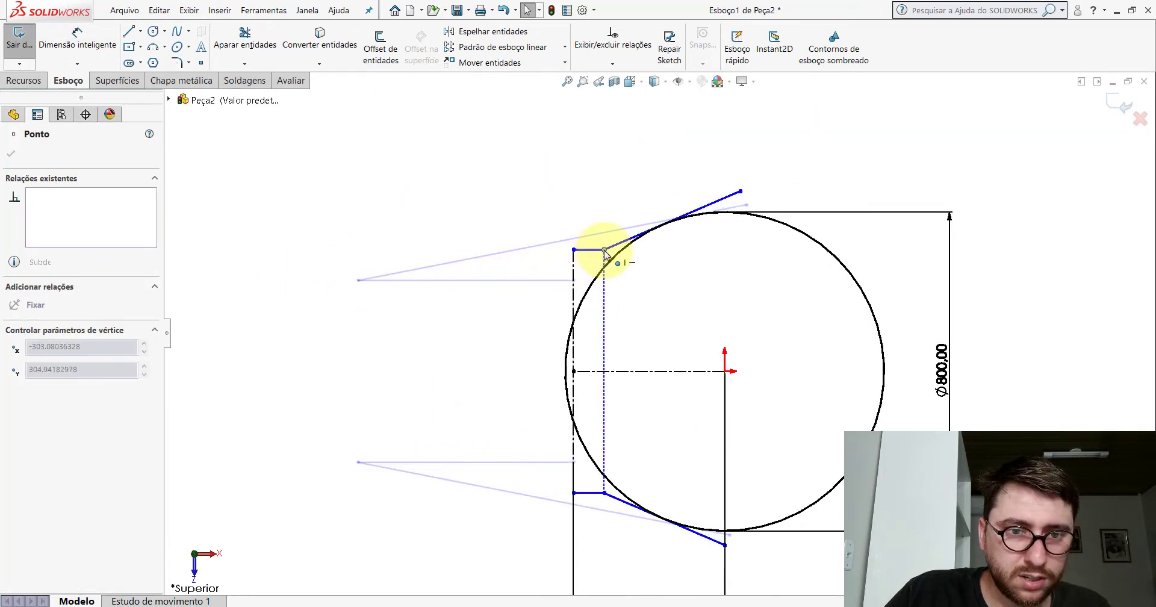
left_click(442, 282)
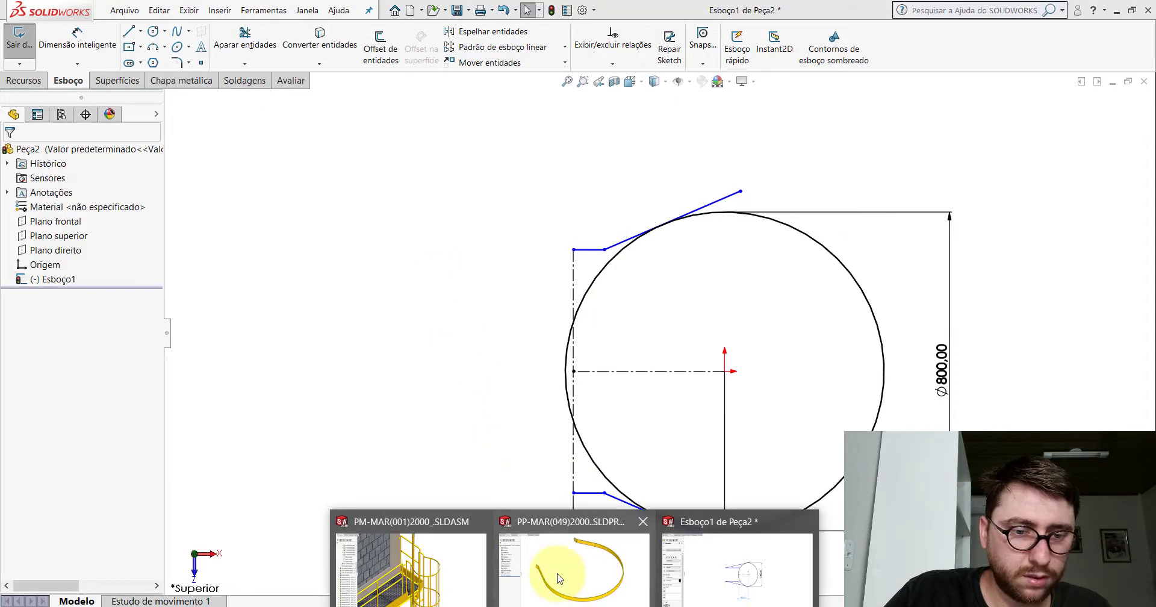
left_click(560, 579)
- Measure from the ring's edge point to its upper bend vertex (710.04 mm), then go back to Peça2's Esboço1
left_click(287, 81)
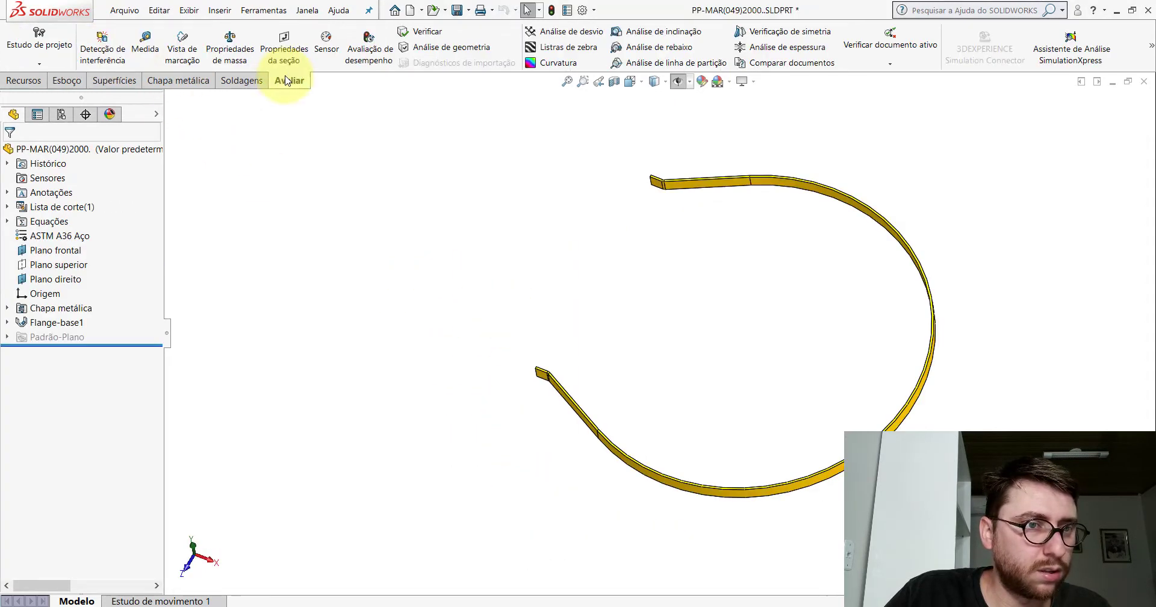
left_click(144, 52)
scroll(641, 439, "down", 3)
scroll(505, 370, "down", 3)
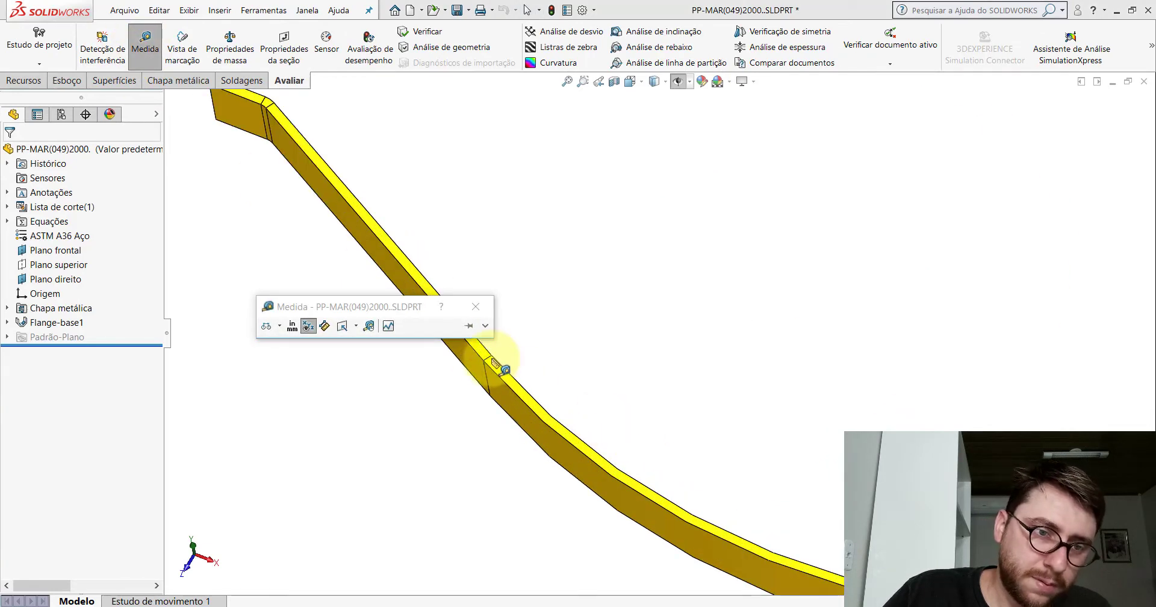
left_click(486, 364)
scroll(660, 338, "up", 2)
scroll(844, 150, "up", 3)
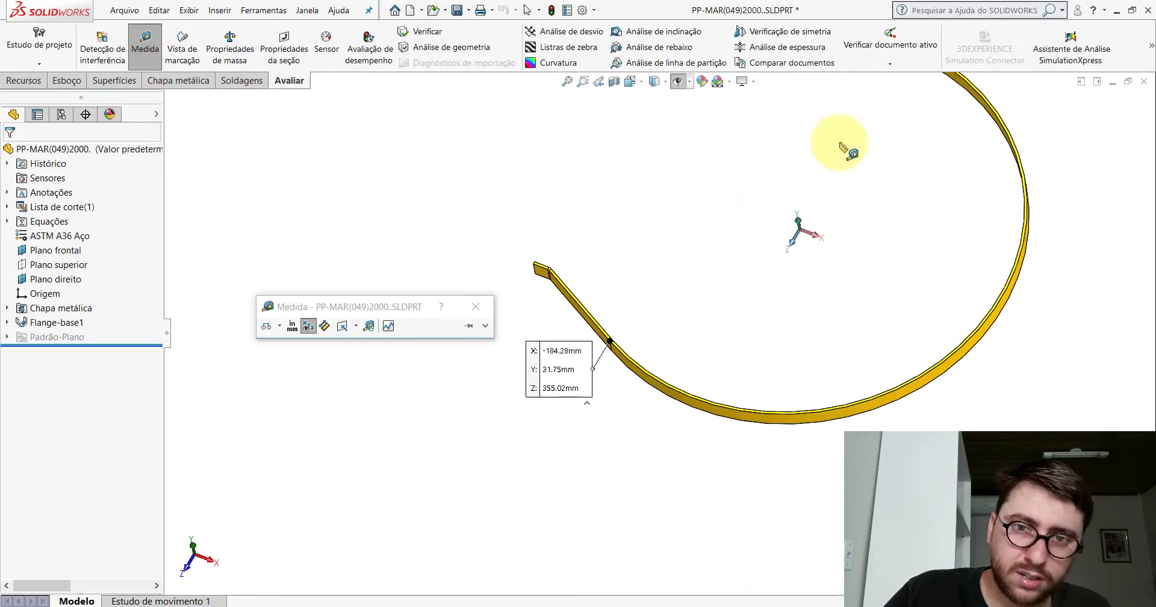
scroll(808, 162, "up", 2)
scroll(511, 357, "down", 4)
scroll(500, 348, "down", 4)
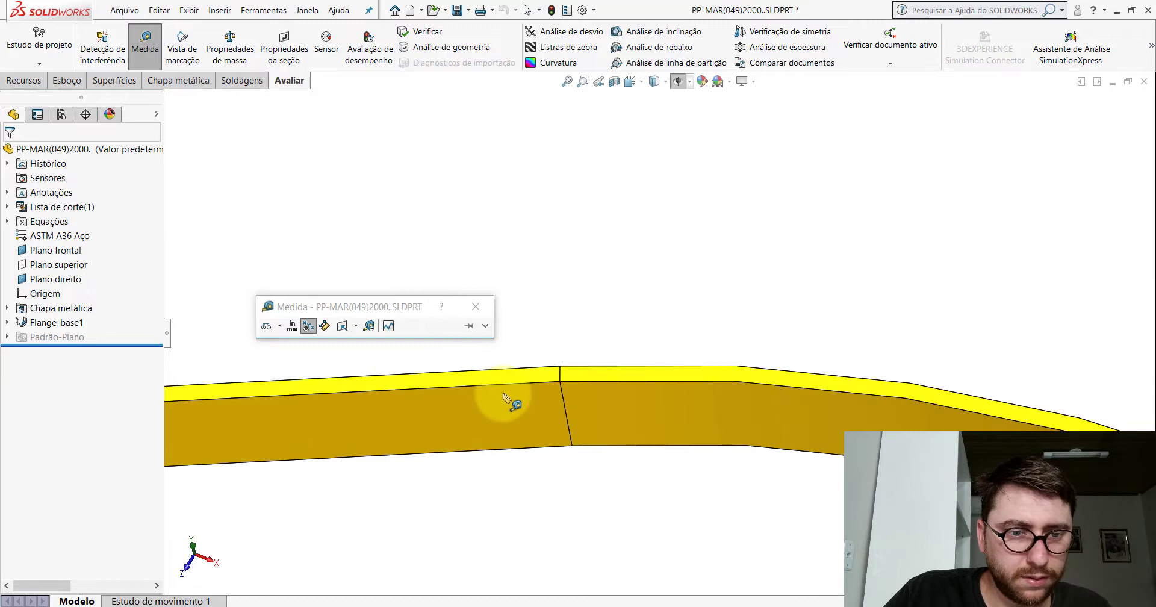
left_click(562, 367)
scroll(564, 372, "up", 1)
scroll(578, 376, "up", 2)
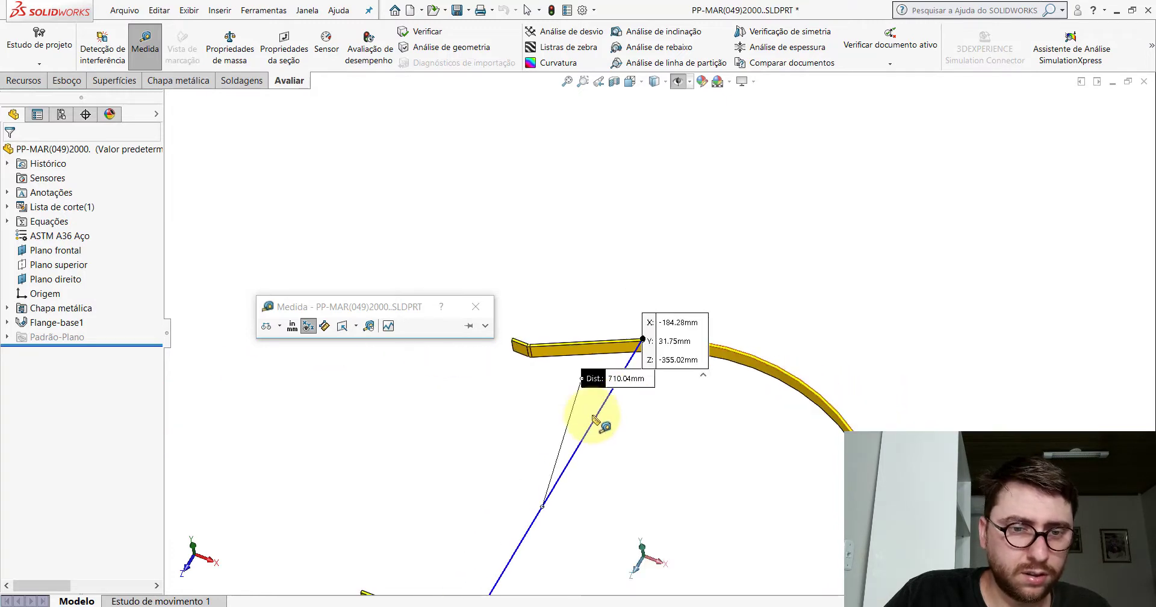
scroll(603, 386, "up", 2)
scroll(688, 283, "down", 2)
scroll(723, 348, "up", 3)
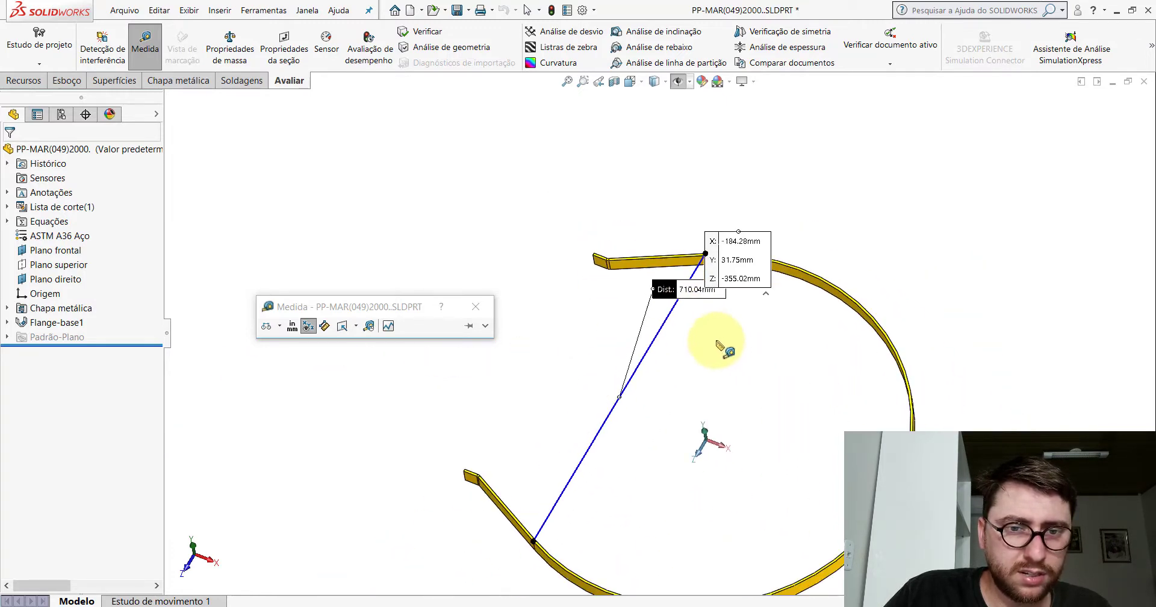
scroll(612, 572, "up", 2)
key("Escape")
left_click(705, 563)
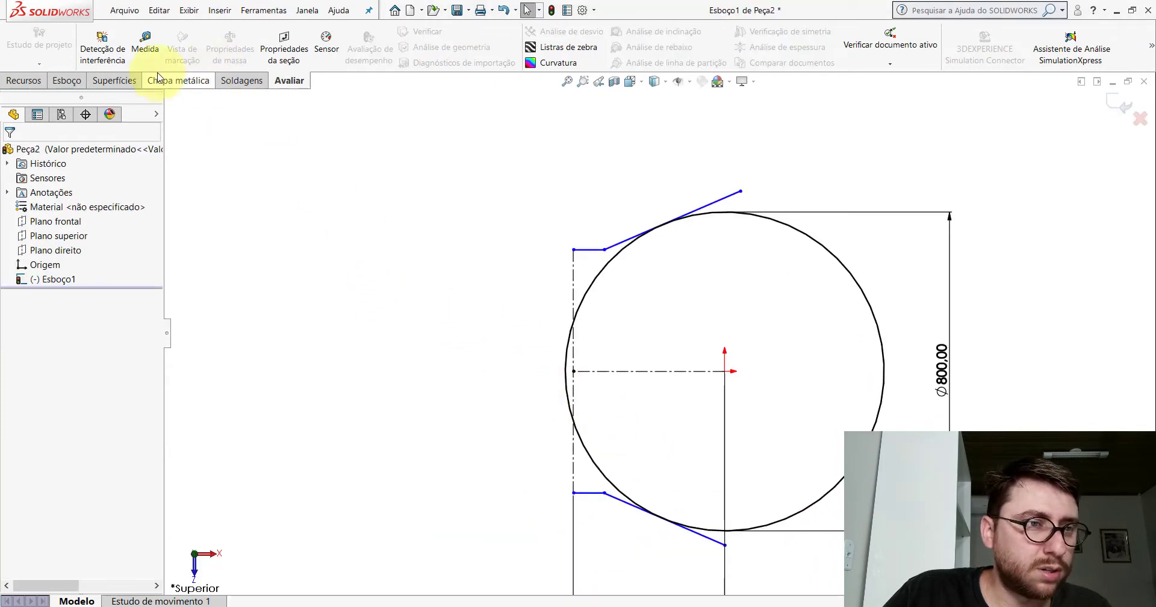
left_click(74, 80)
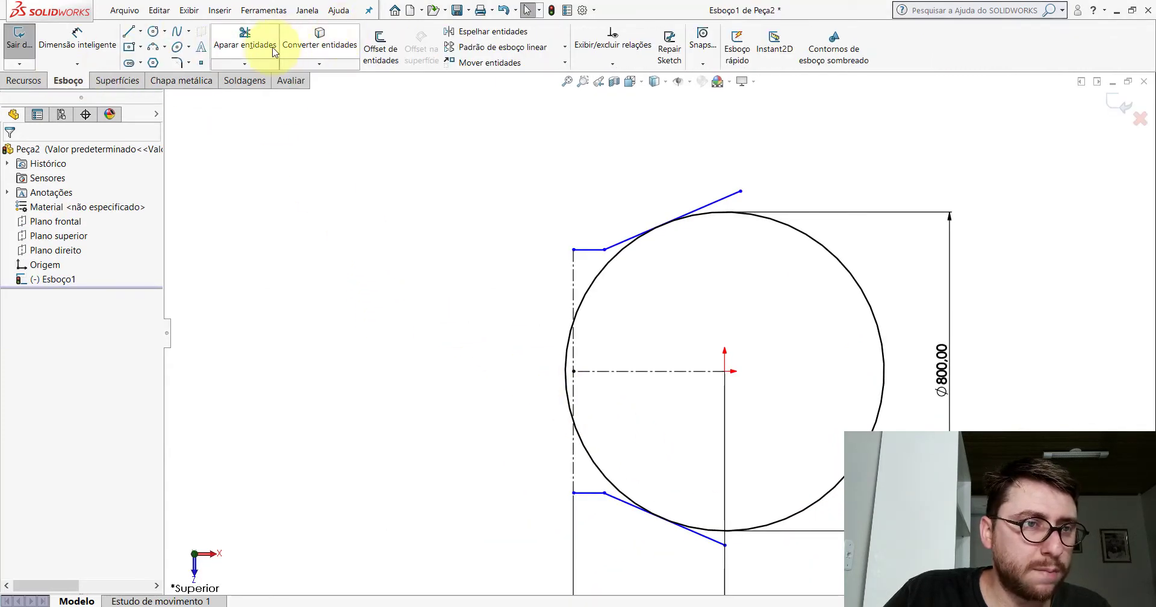
left_click(243, 63)
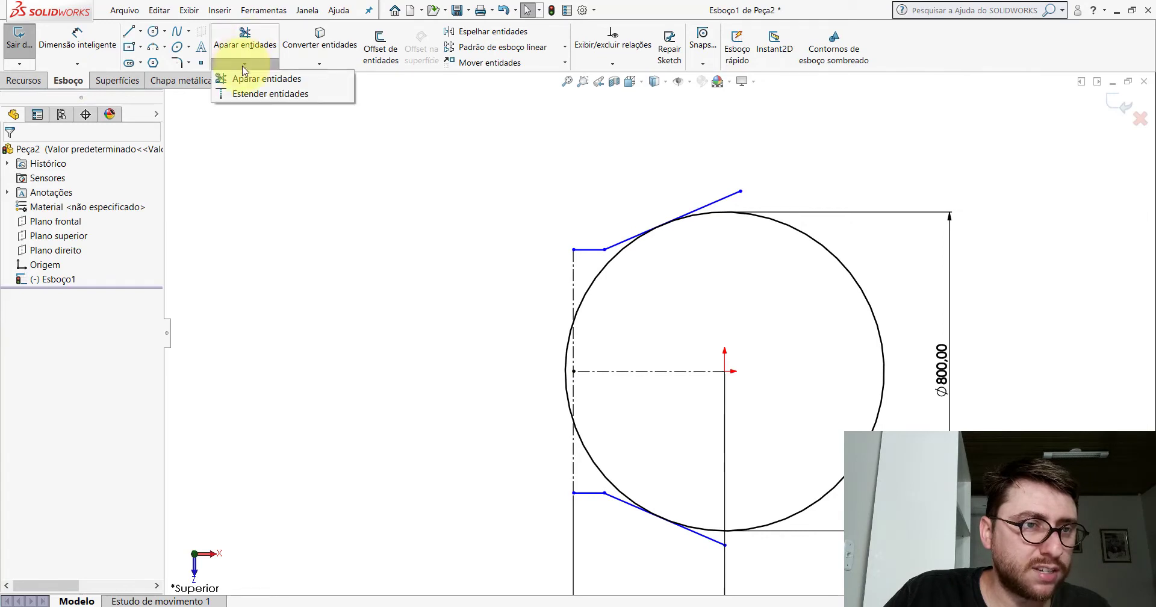
left_click(254, 94)
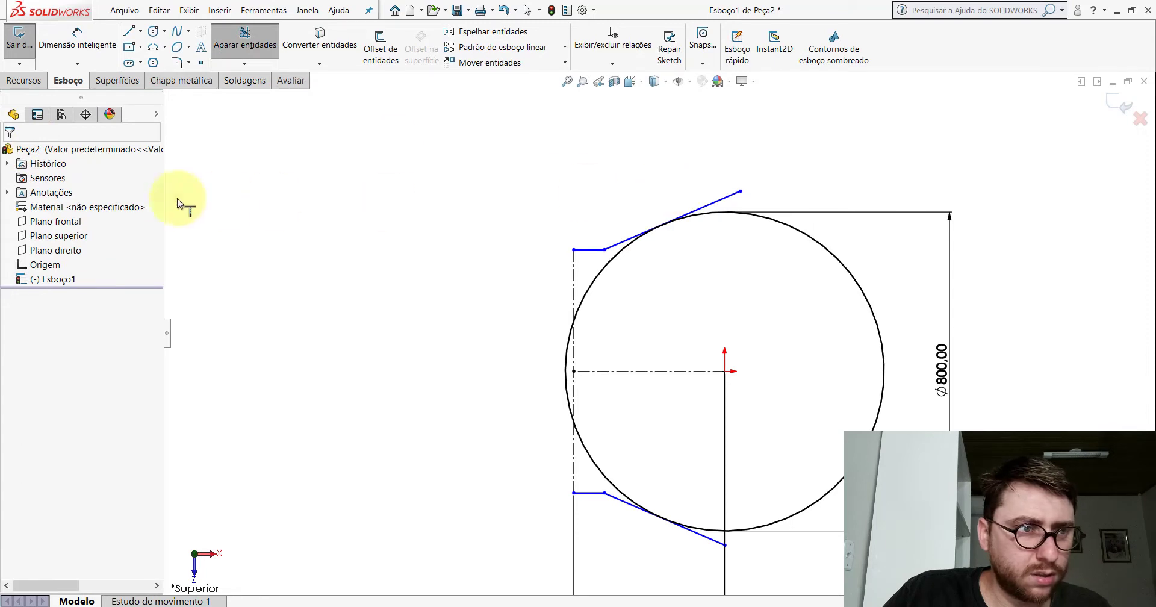
key("Escape")
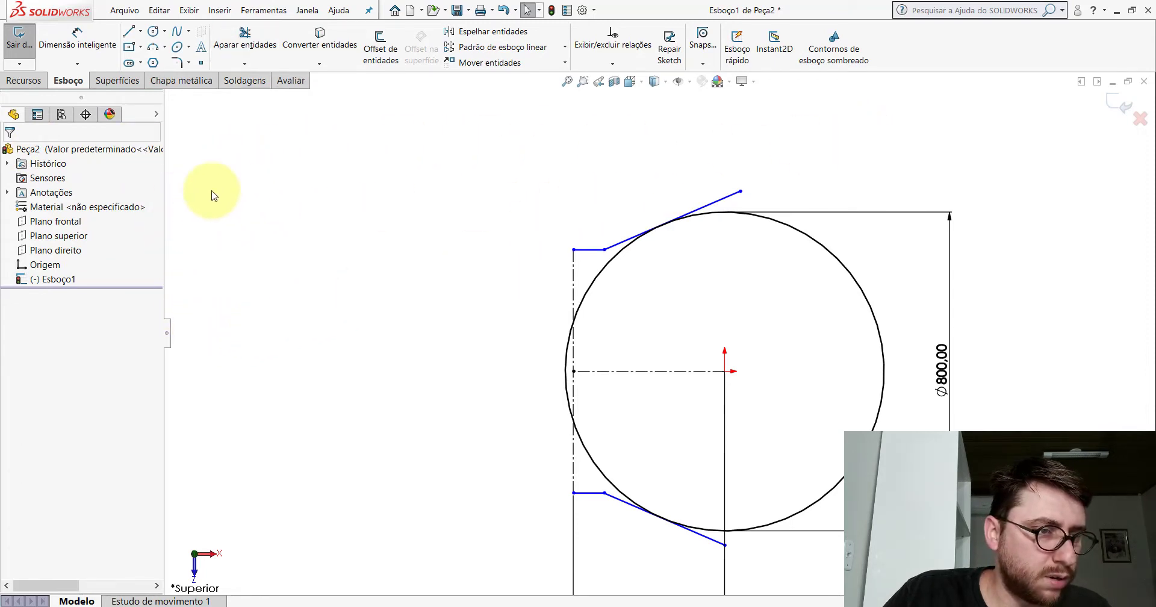
left_click(244, 63)
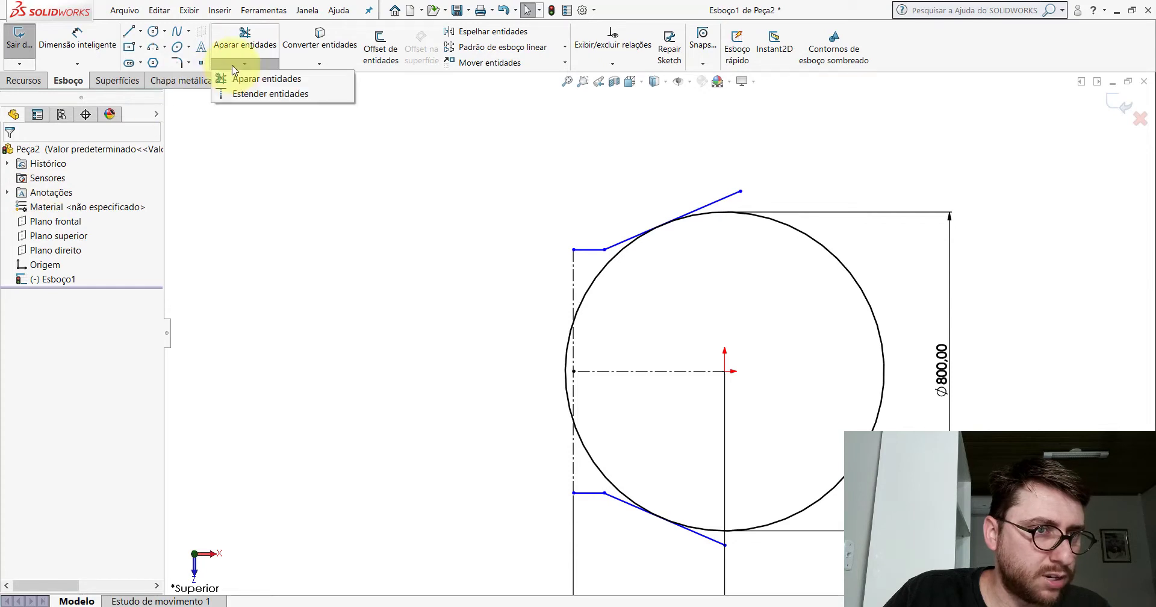
left_click(252, 78)
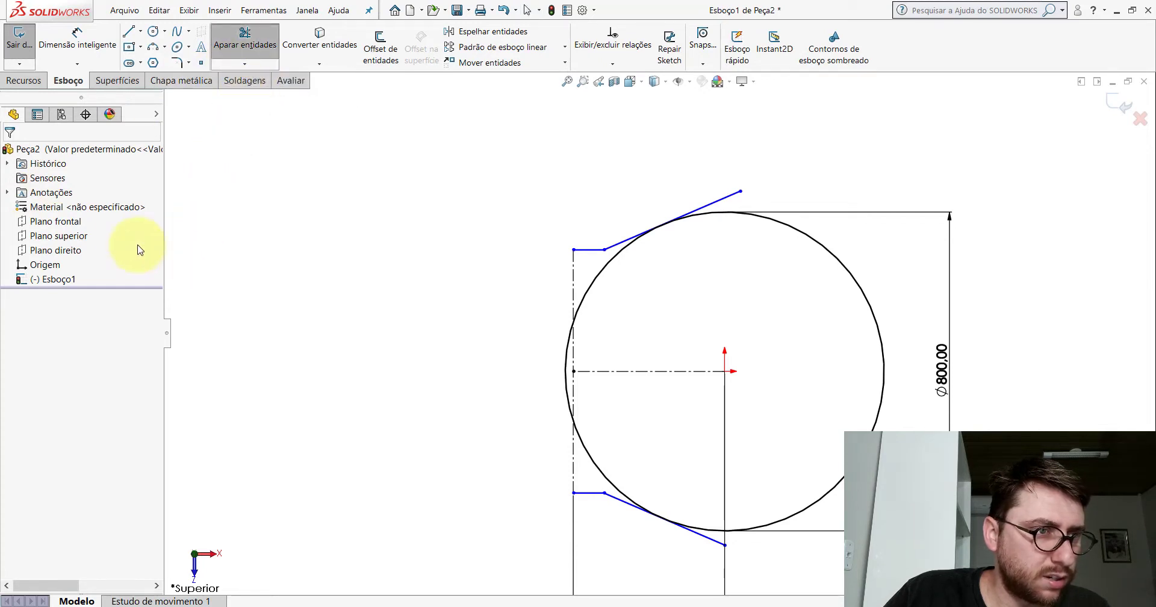
left_click(24, 85)
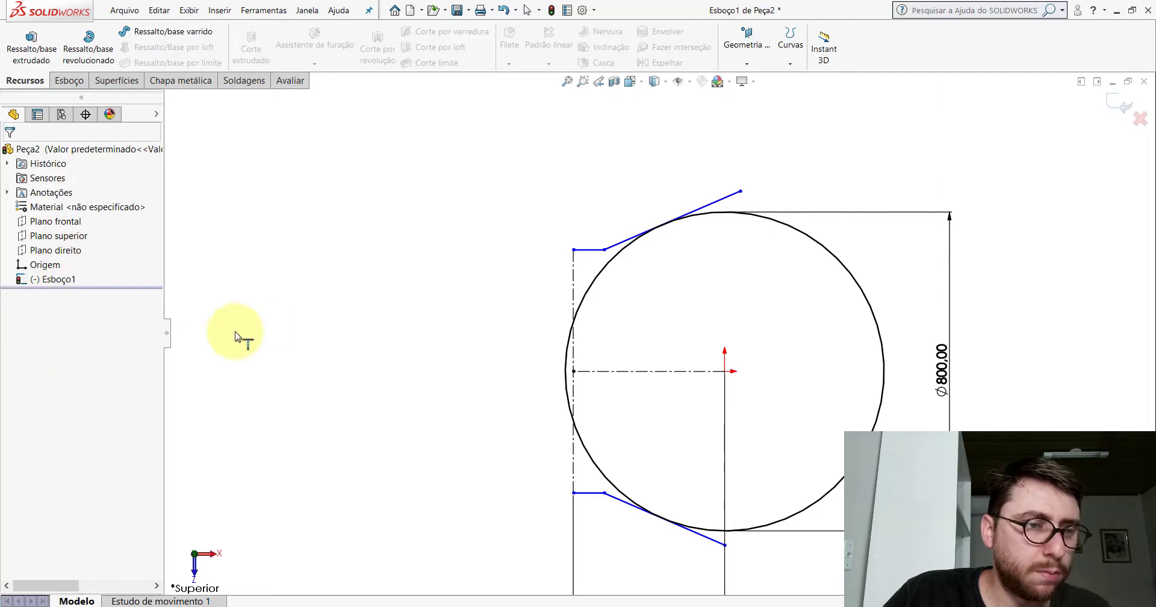
scroll(743, 261, "down", 2)
scroll(722, 223, "down", 2)
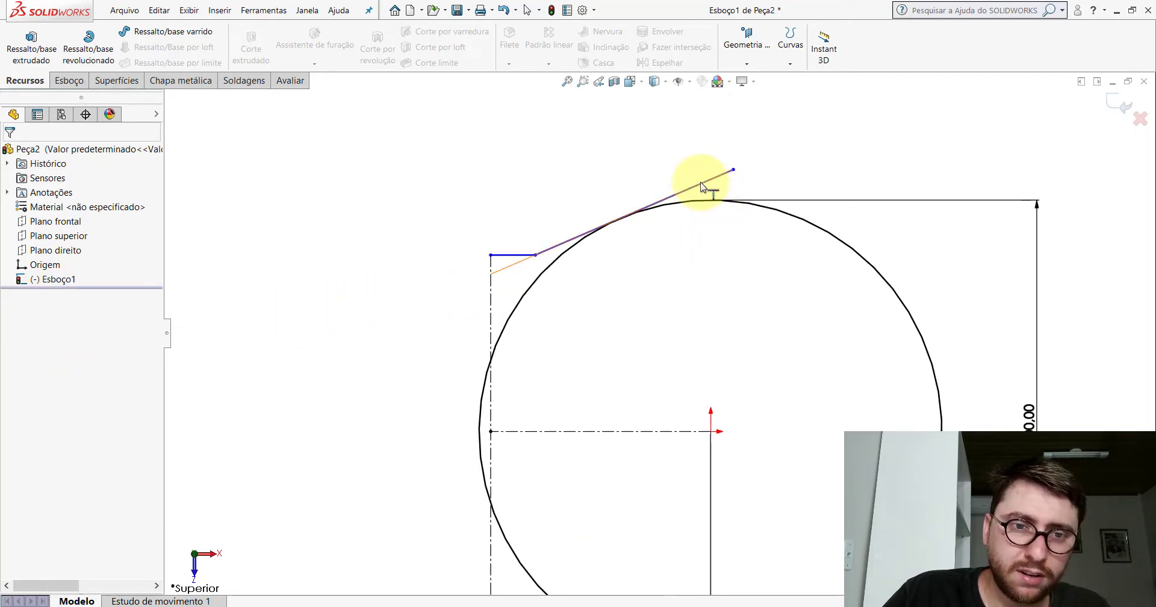
left_click(702, 187)
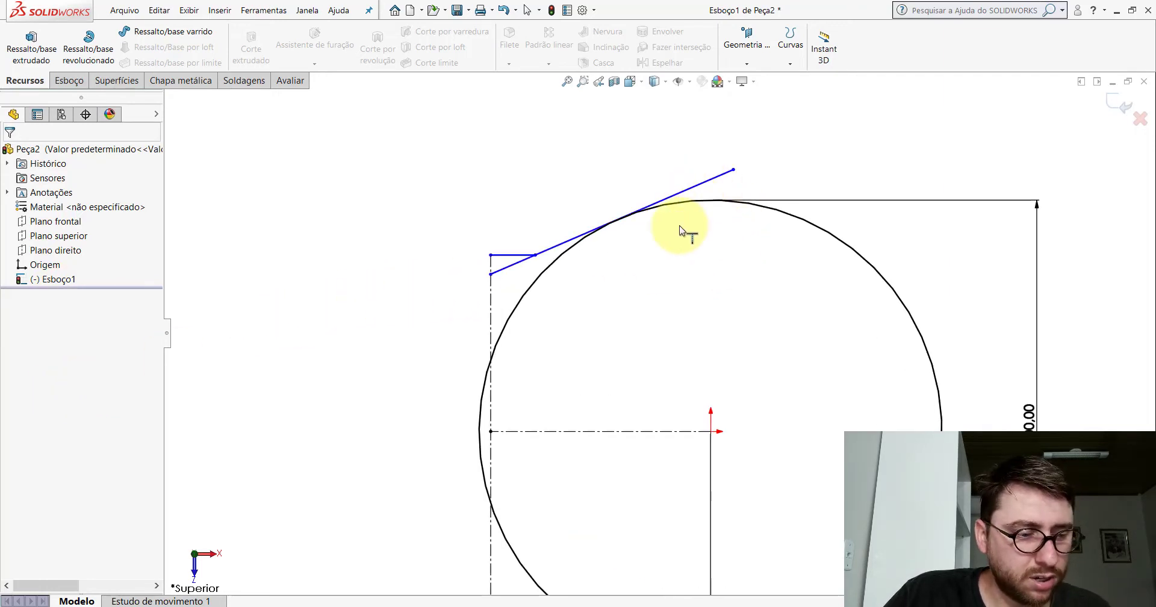
key("ctrl+z")
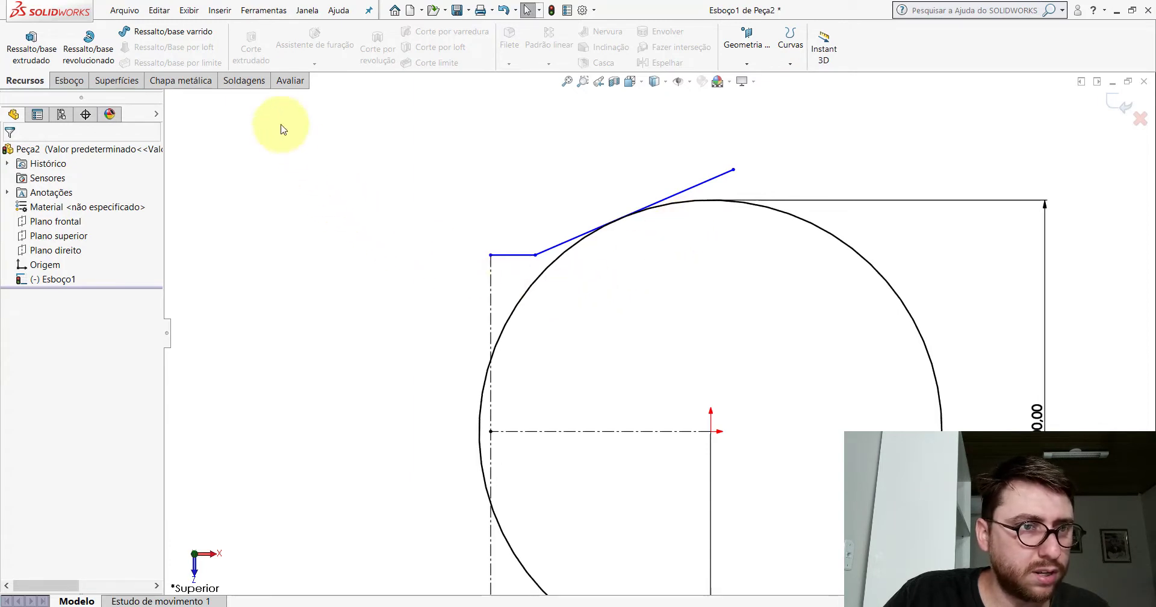
left_click(75, 83)
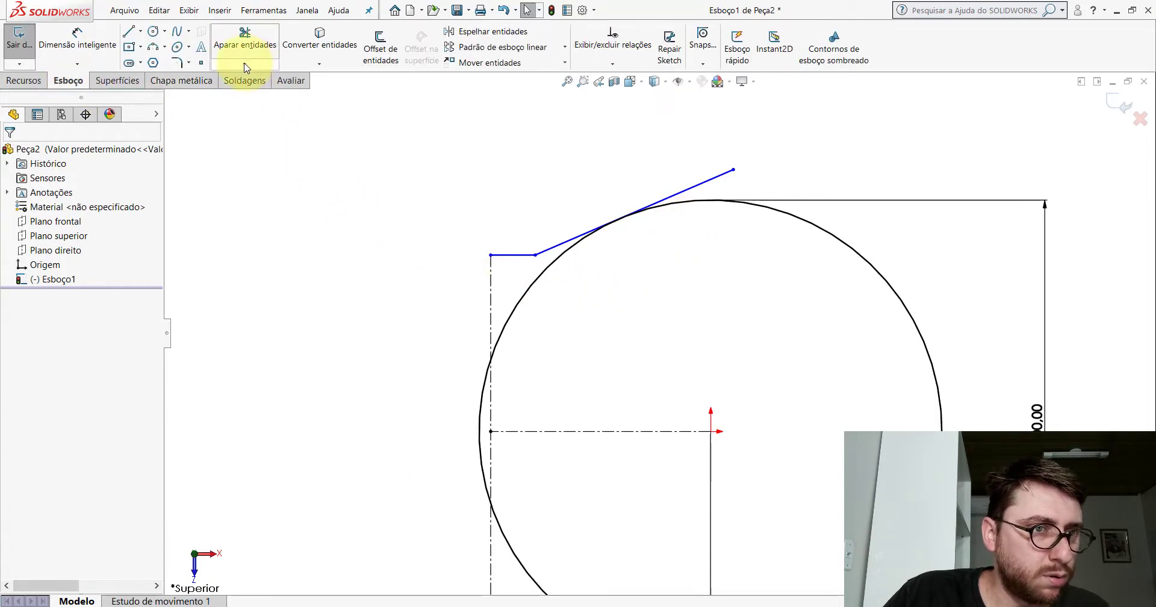
- Start Trim Entities with the Trim to nearest option
left_click(245, 48)
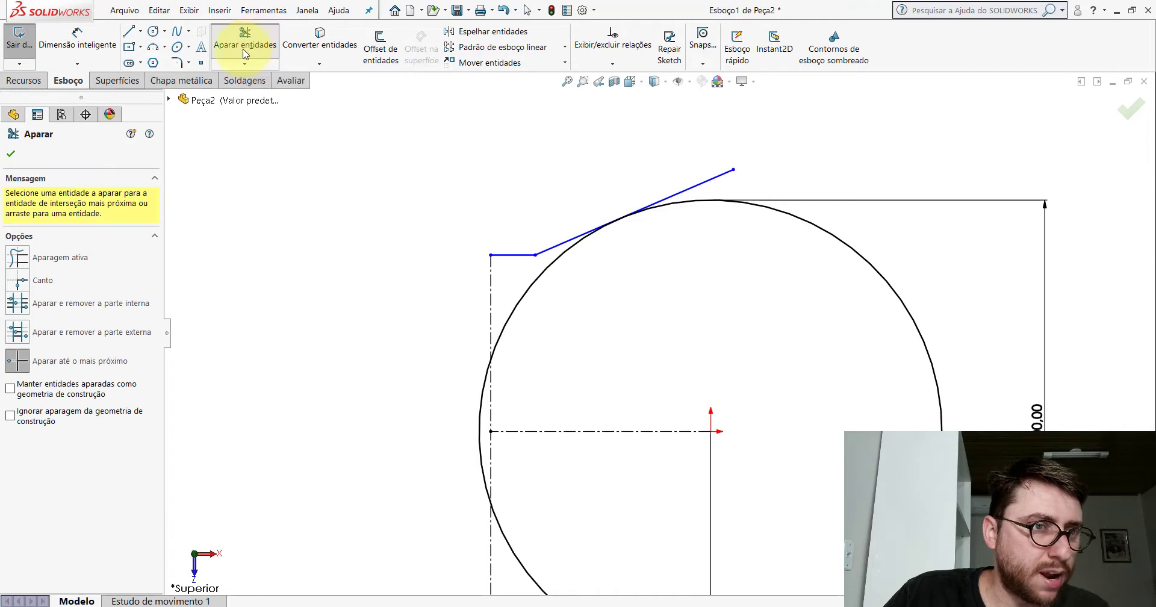
left_click(250, 47)
left_click(245, 63)
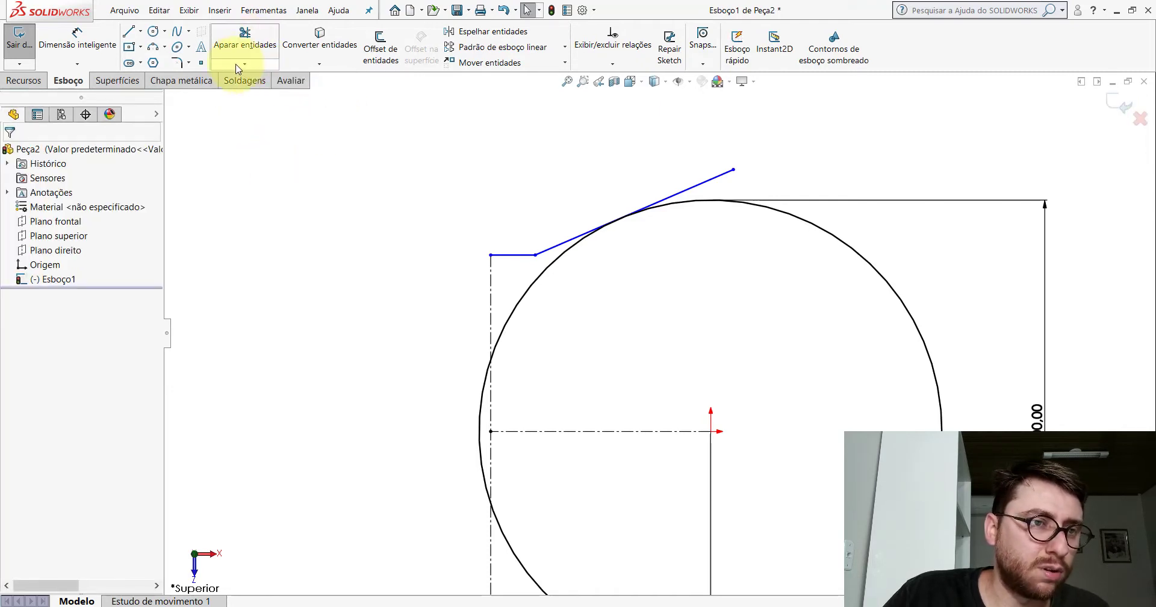
left_click(237, 66)
left_click(252, 79)
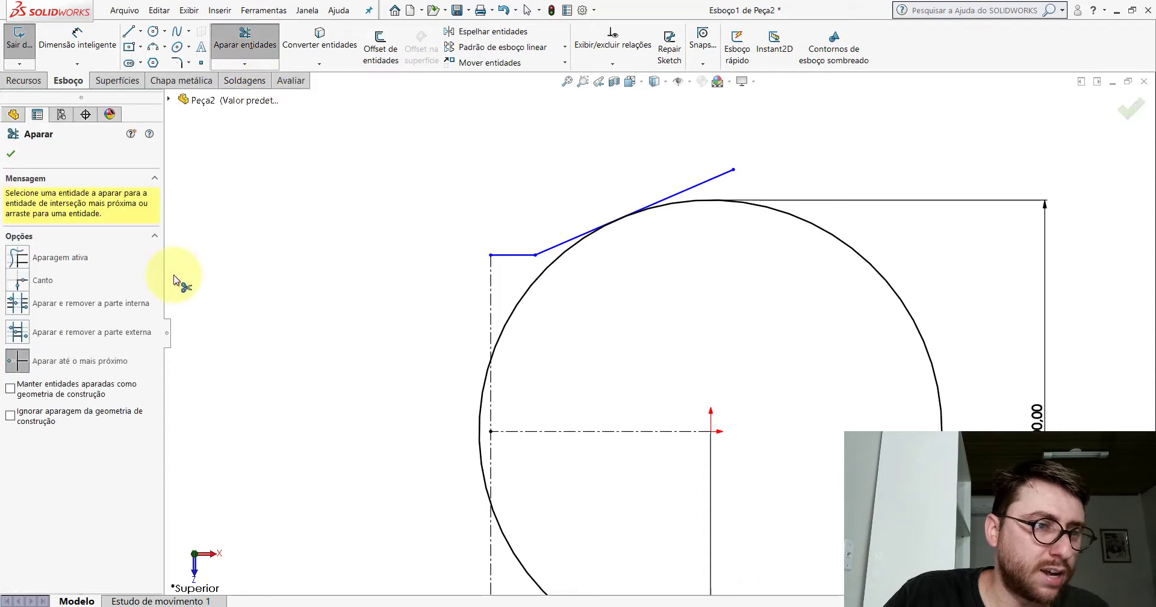
left_click(122, 361)
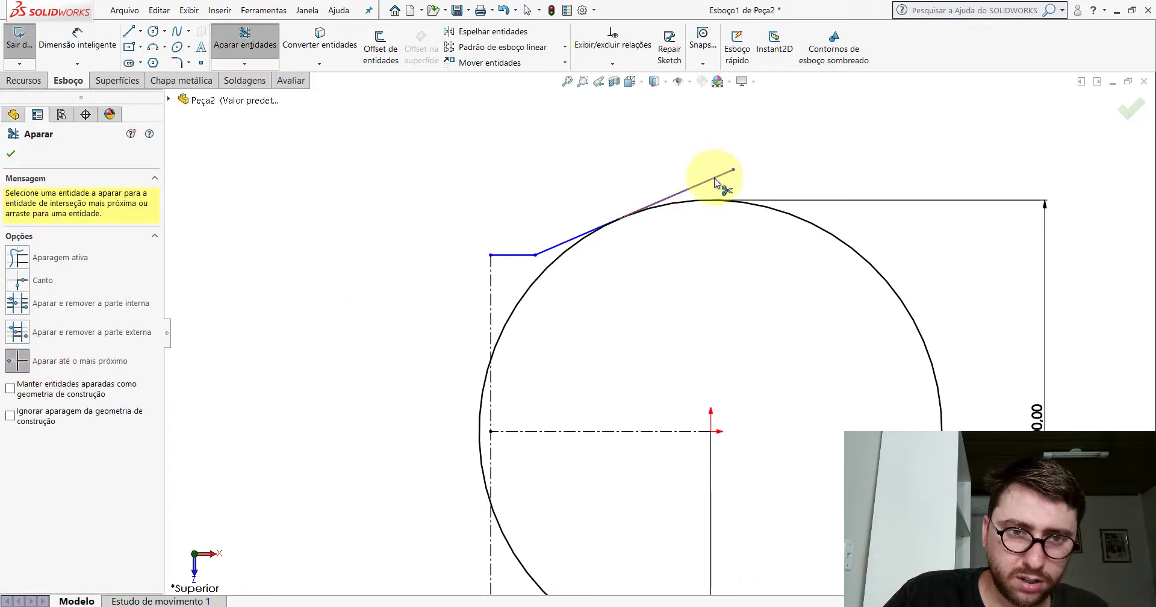
- Trim the top line's overhang and the circle's left and lower-left arcs, leaving an open hoop
left_click(715, 179)
scroll(668, 319, "up", 5)
scroll(669, 421, "down", 5)
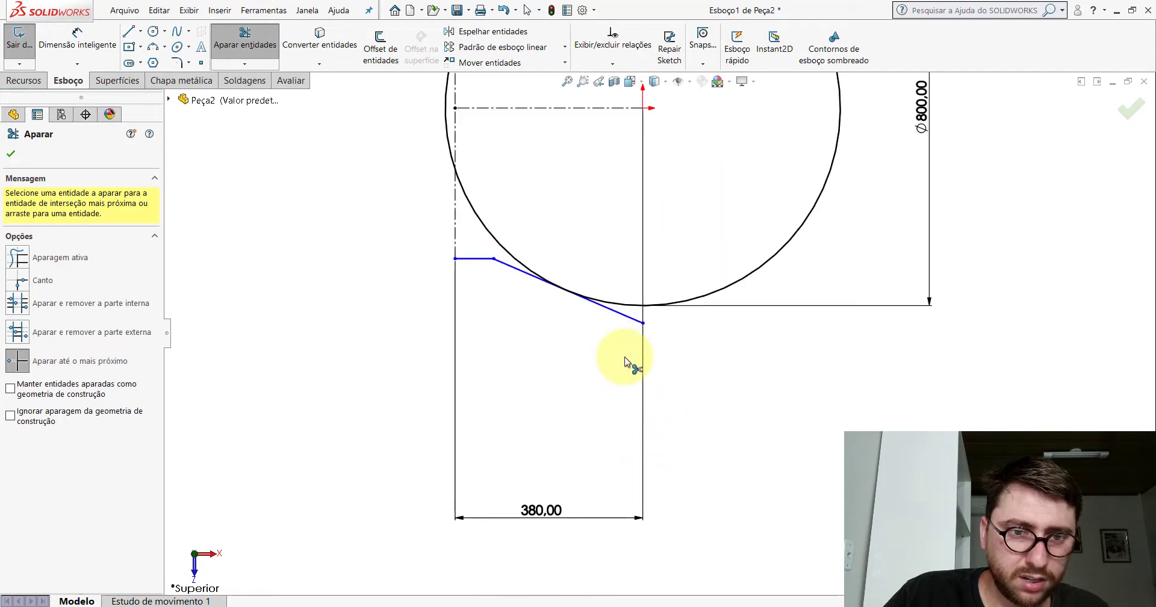
scroll(625, 330, "up", 3)
scroll(633, 194, "down", 4)
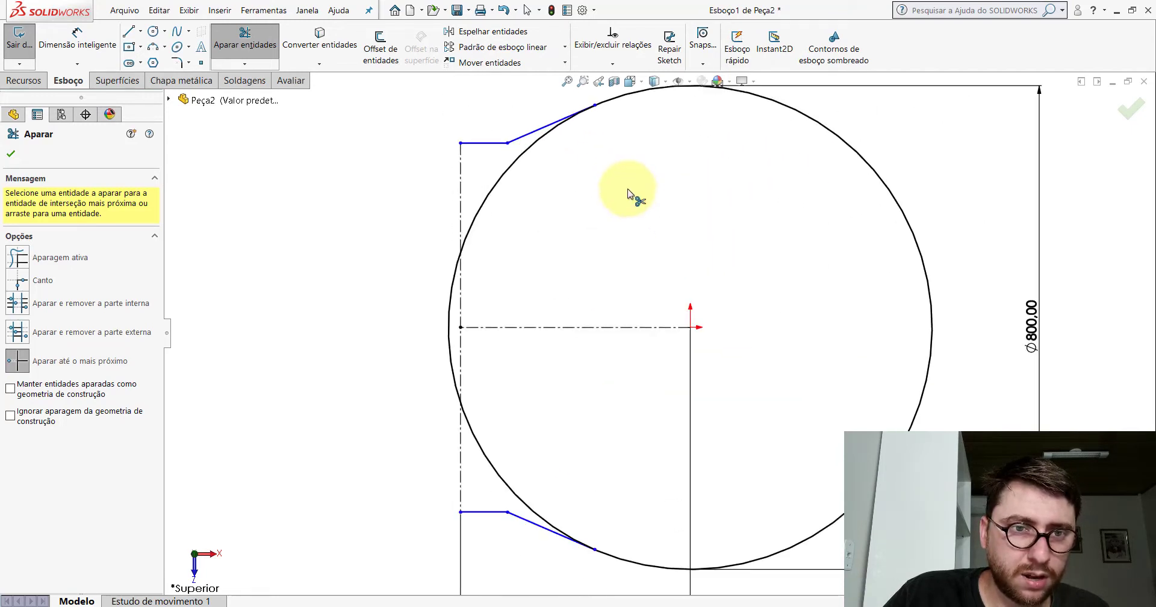
left_click(532, 154)
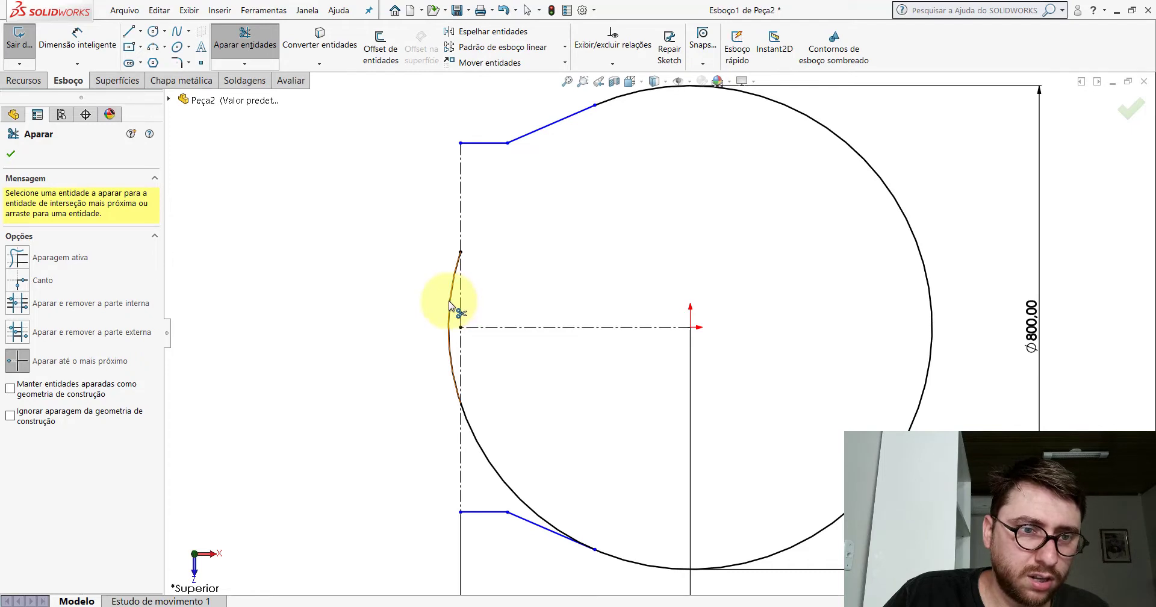
left_click(449, 304)
left_click(480, 448)
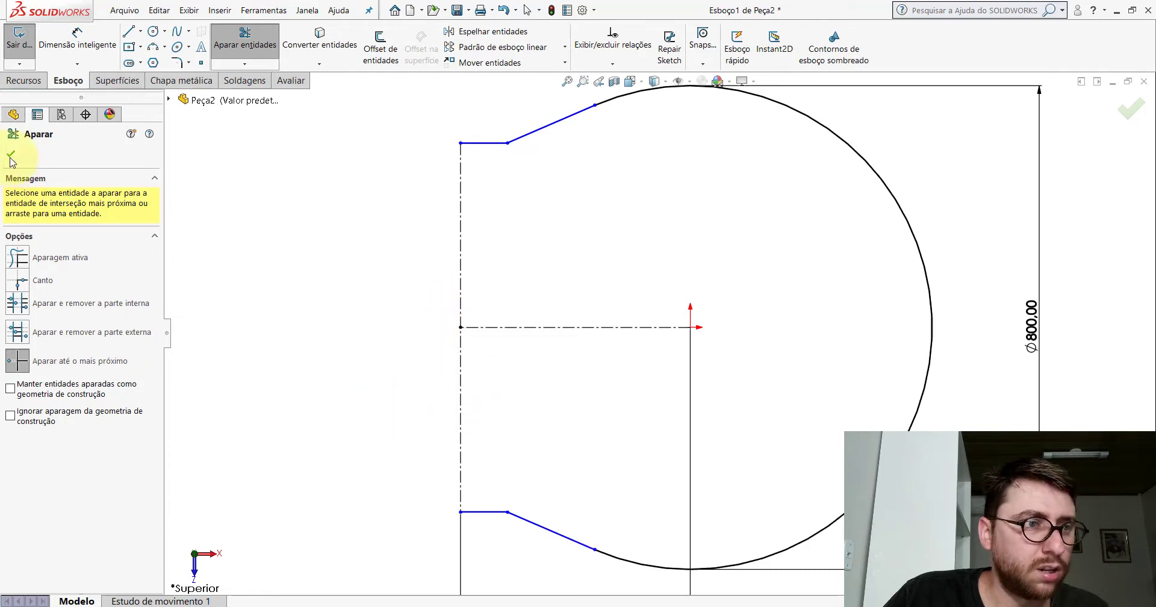
key("Escape")
key("f")
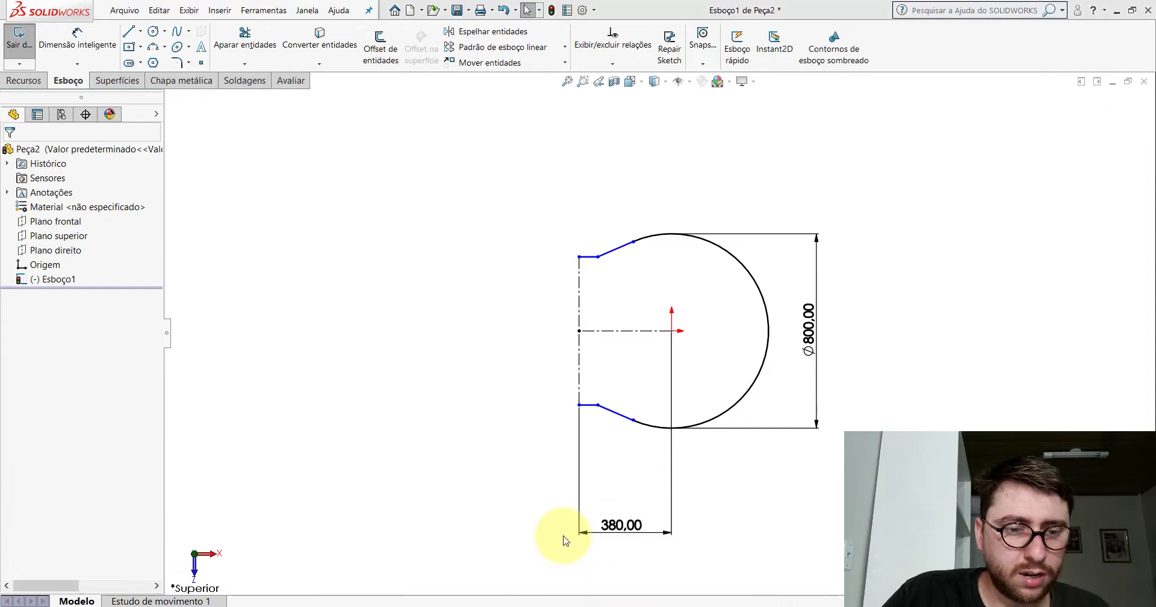
key("ctrl+Tab")
- Re-measure the ring from its edge to the upper bend vertex, confirming 710.04 mm, then return to Peça2
left_click(301, 84)
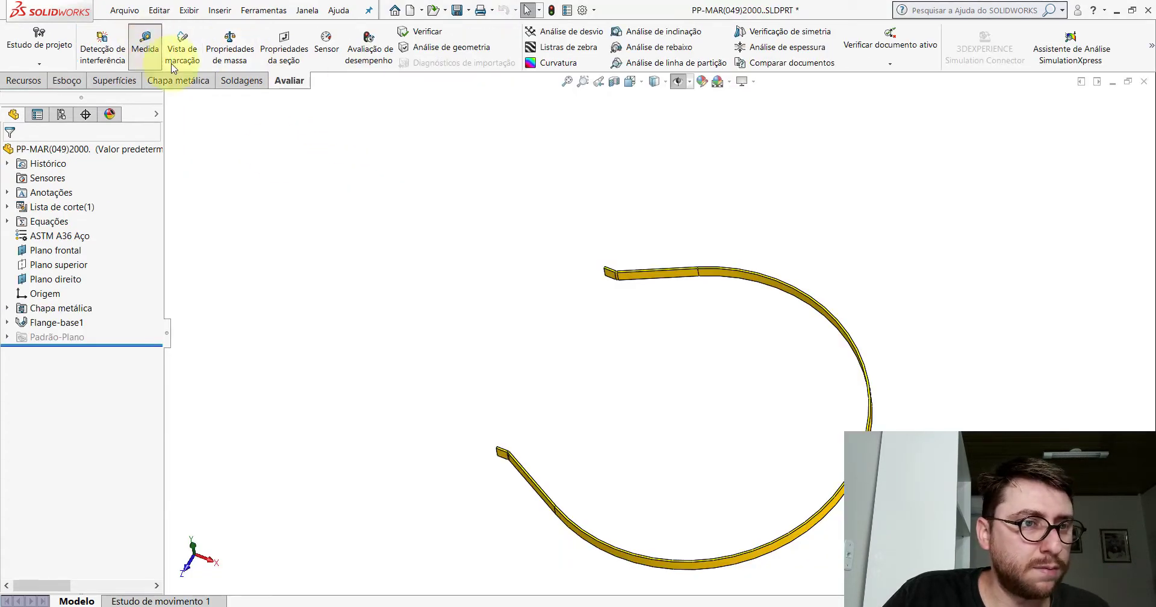
scroll(596, 488, "down", 5)
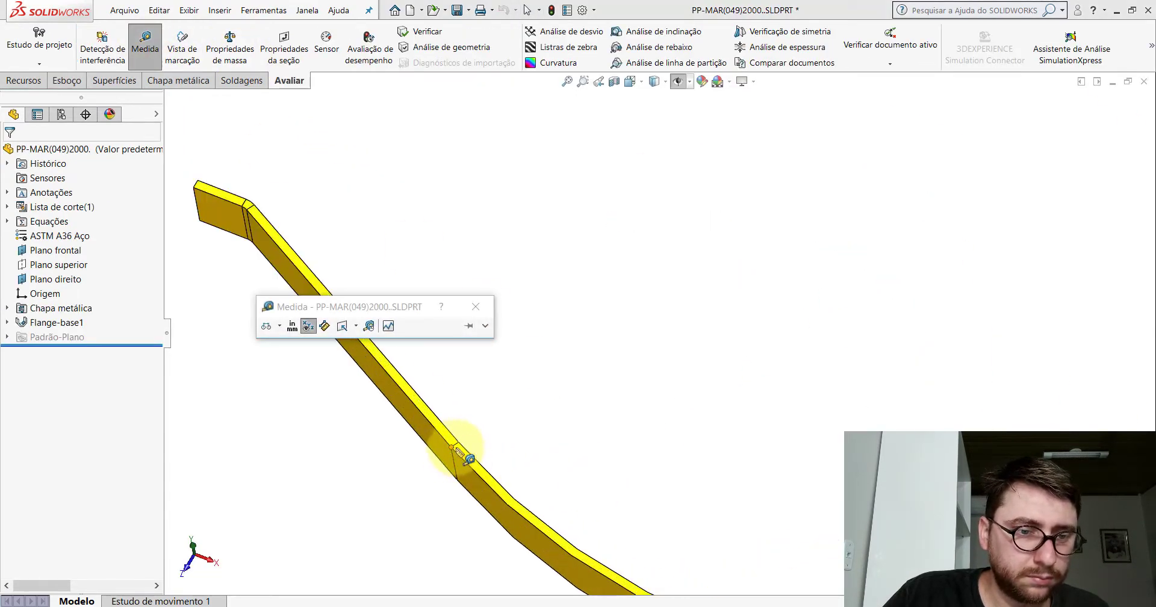
left_click(456, 449)
scroll(749, 284, "up", 3)
scroll(813, 109, "up", 2)
scroll(761, 134, "down", 3)
scroll(708, 131, "down", 3)
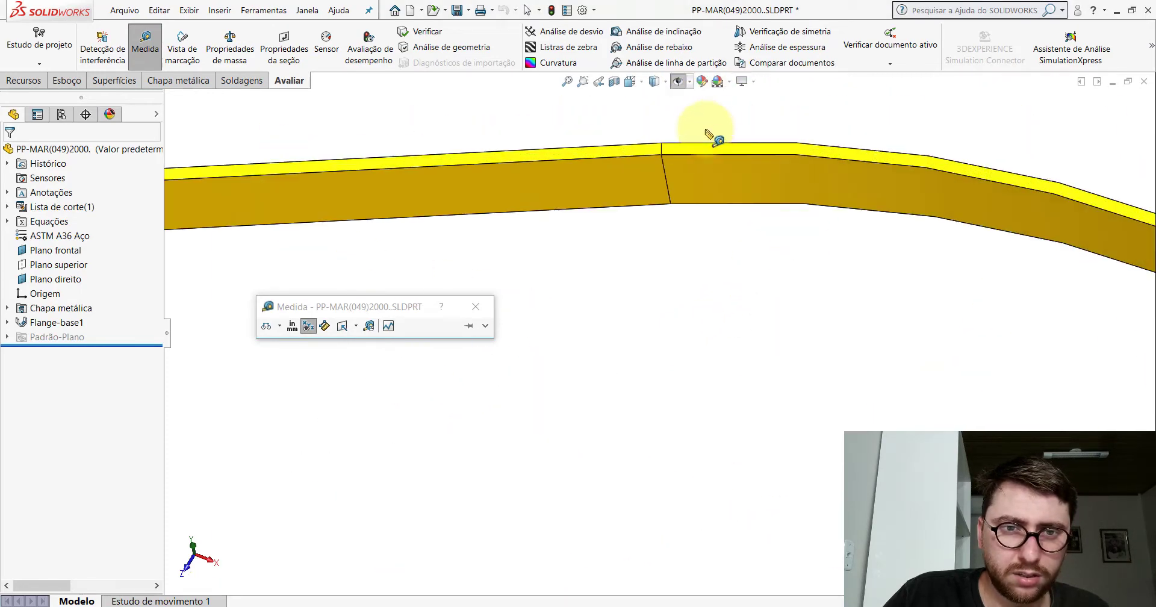
left_click(663, 144)
scroll(692, 270, "up", 2)
scroll(676, 318, "up", 3)
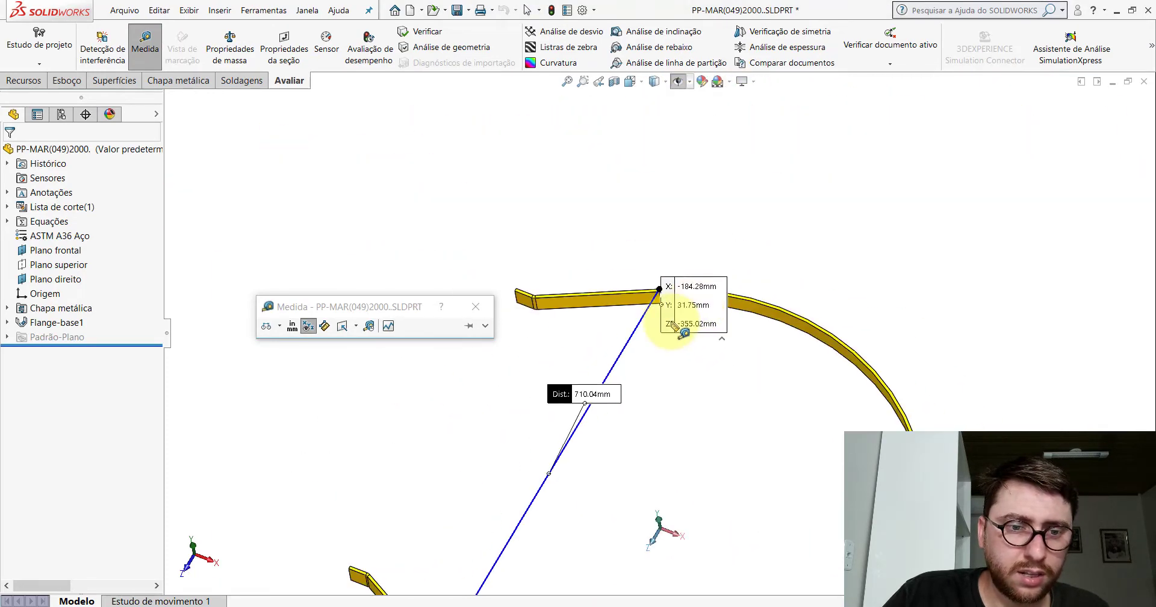
key("Escape")
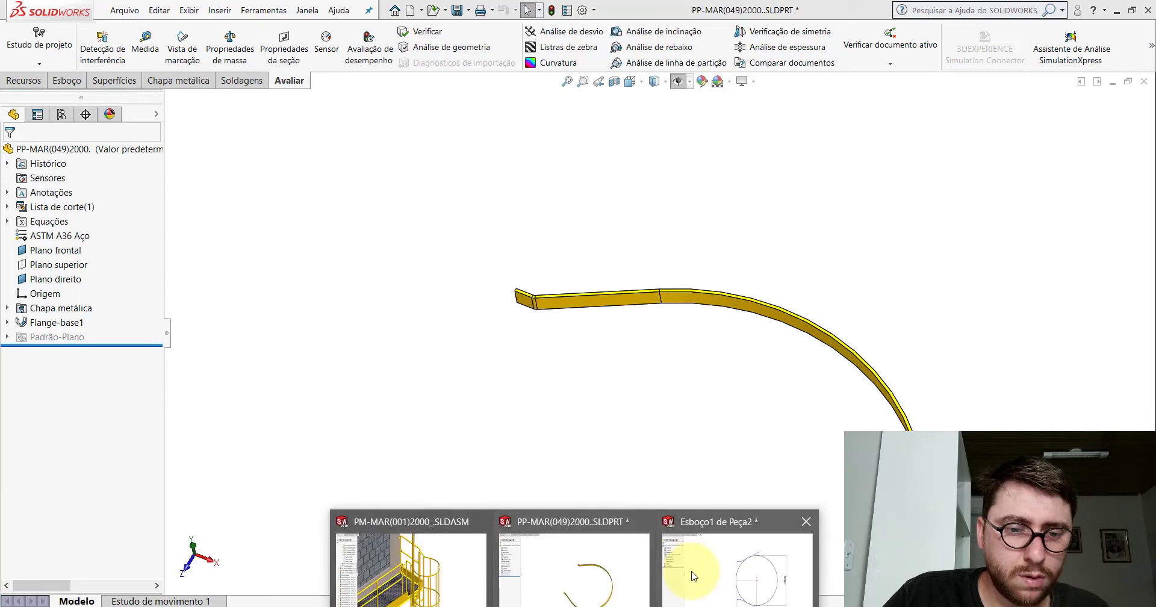
left_click(746, 566)
- Add a 710.04 vertical dimension between the upper and lower line–arc junction points
left_click(67, 81)
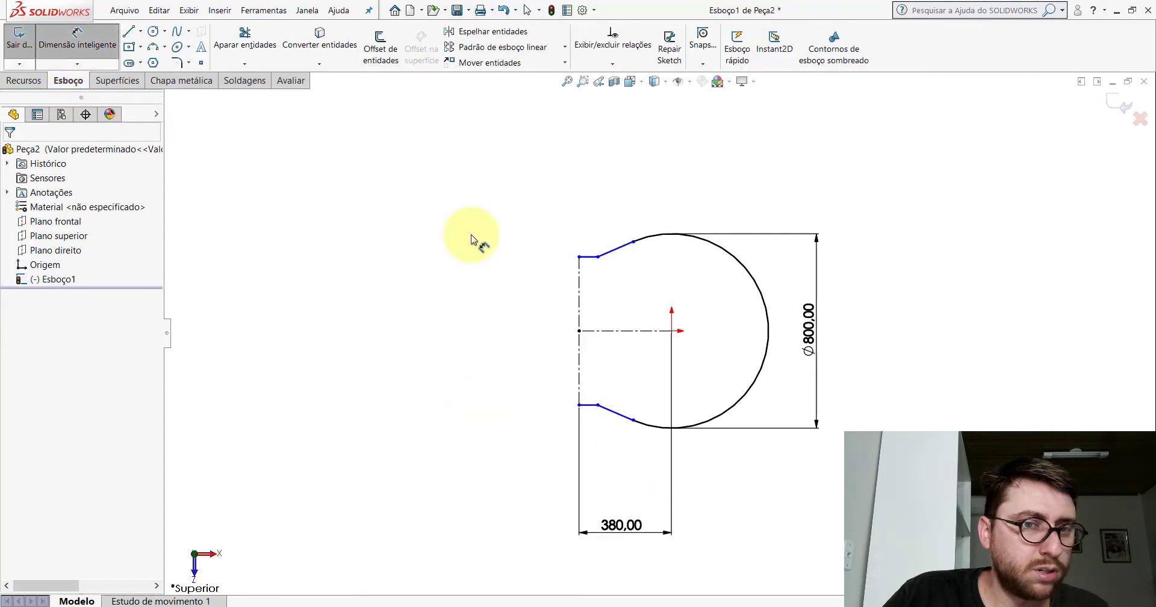
scroll(629, 268, "down", 2)
scroll(700, 261, "down", 2)
left_click(700, 257)
scroll(662, 340, "up", 3)
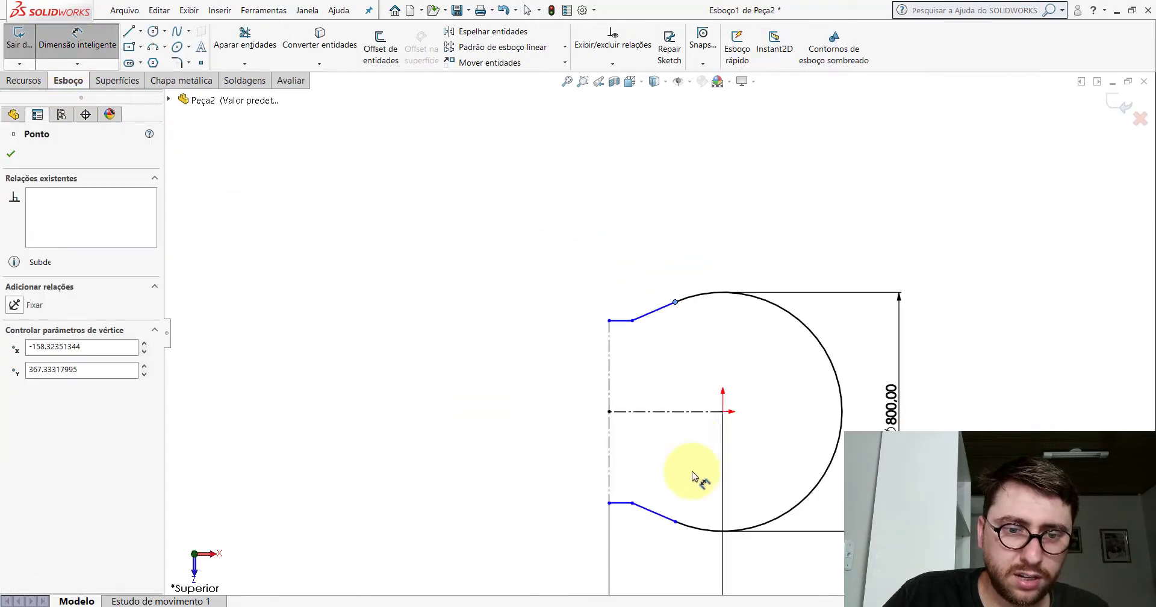
scroll(684, 473, "down", 3)
left_click(657, 510)
scroll(645, 416, "up", 2)
scroll(516, 307, "up", 2)
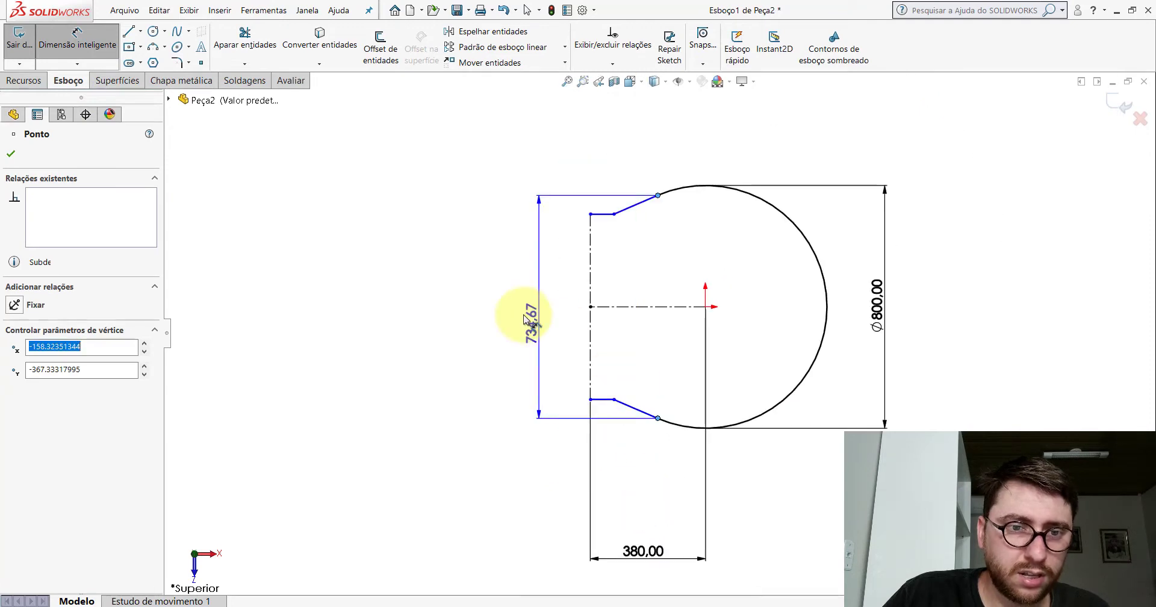
left_click(513, 310)
type("7")
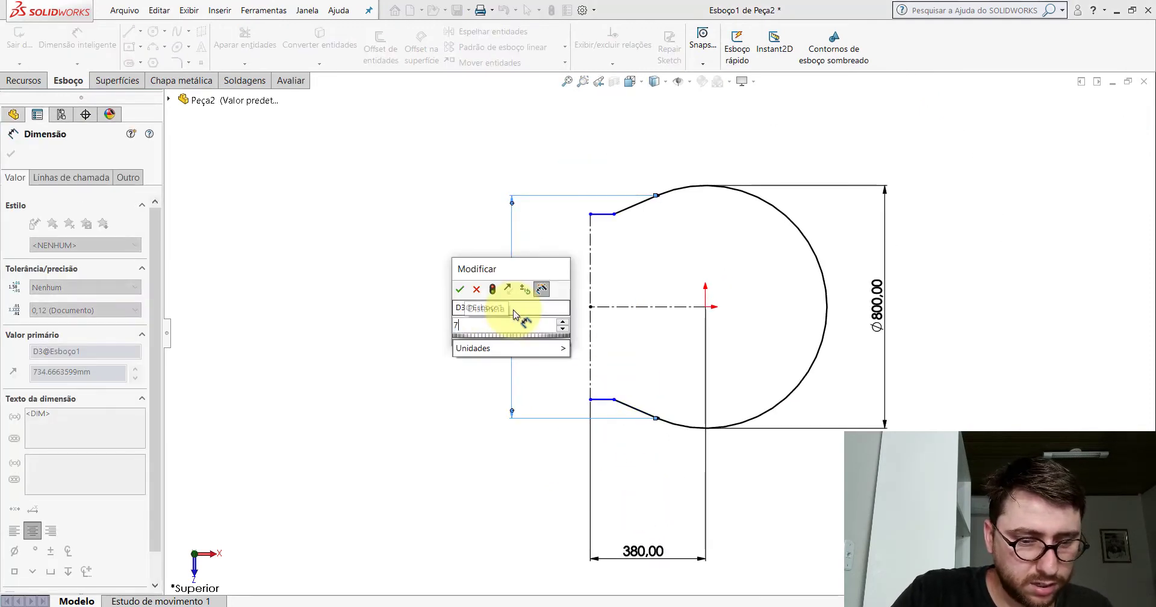
type("10.04")
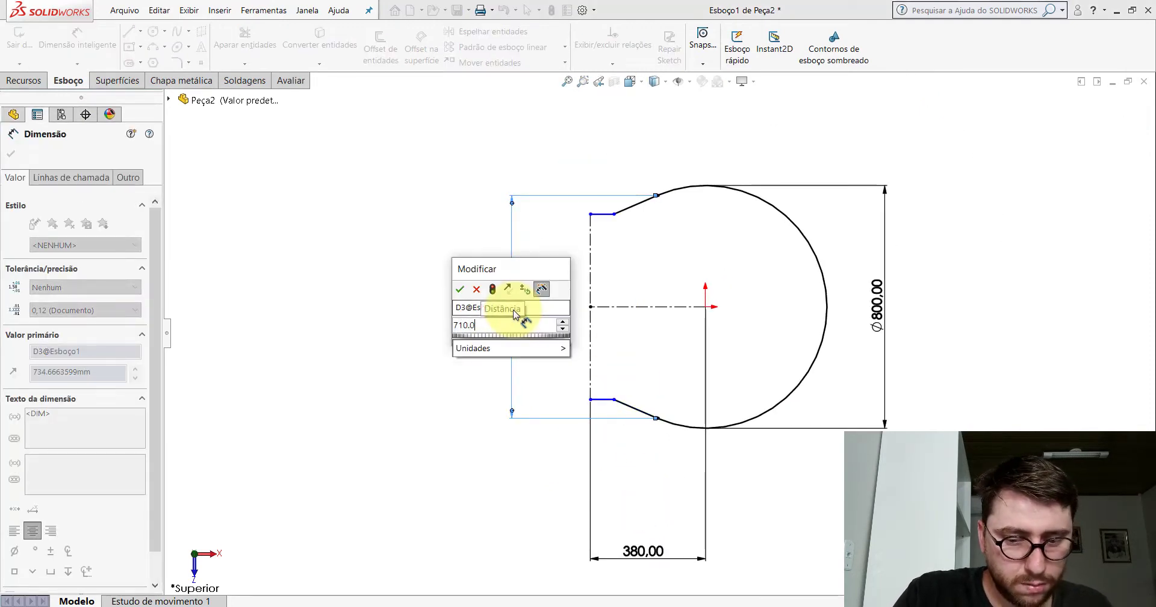
key("Return")
key("Escape")
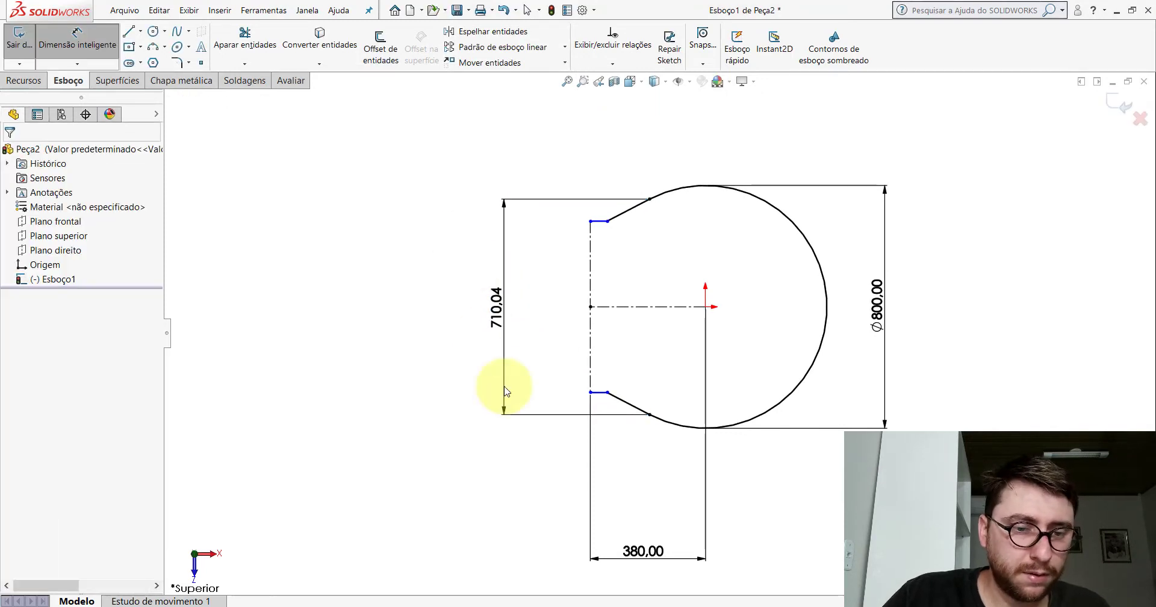
left_click(575, 560)
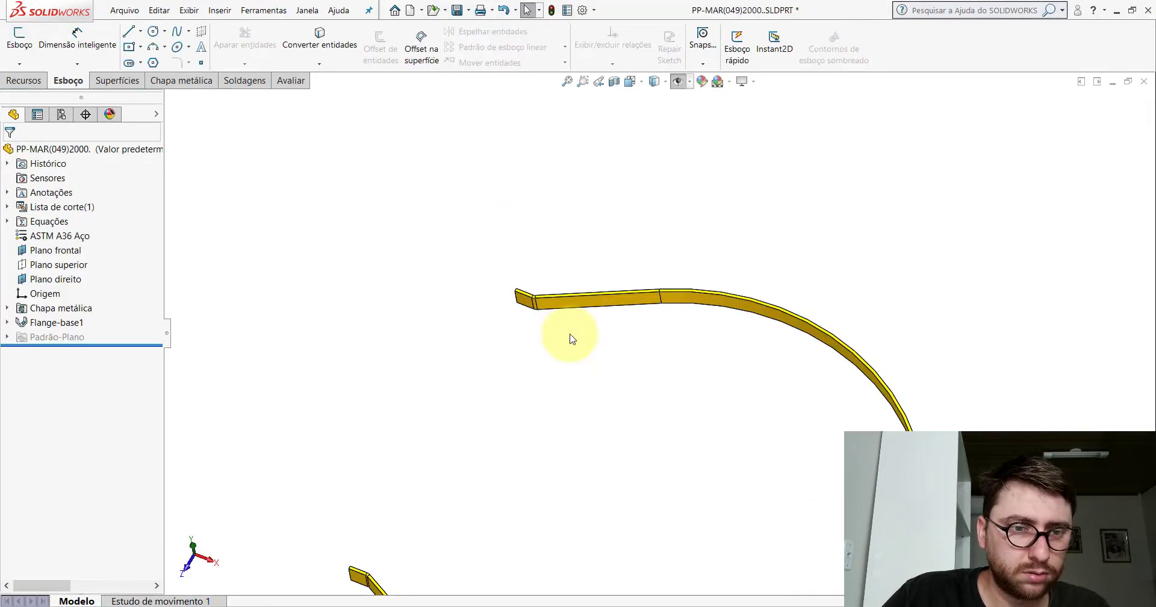
scroll(507, 469, "down", 3)
scroll(507, 469, "down", 4)
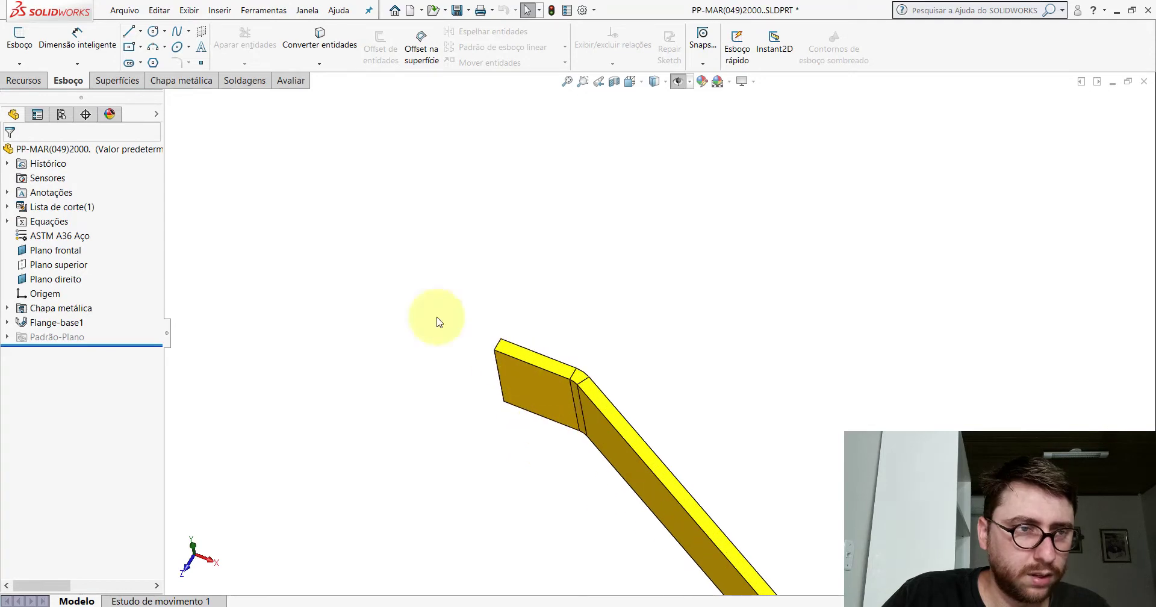
left_click(288, 84)
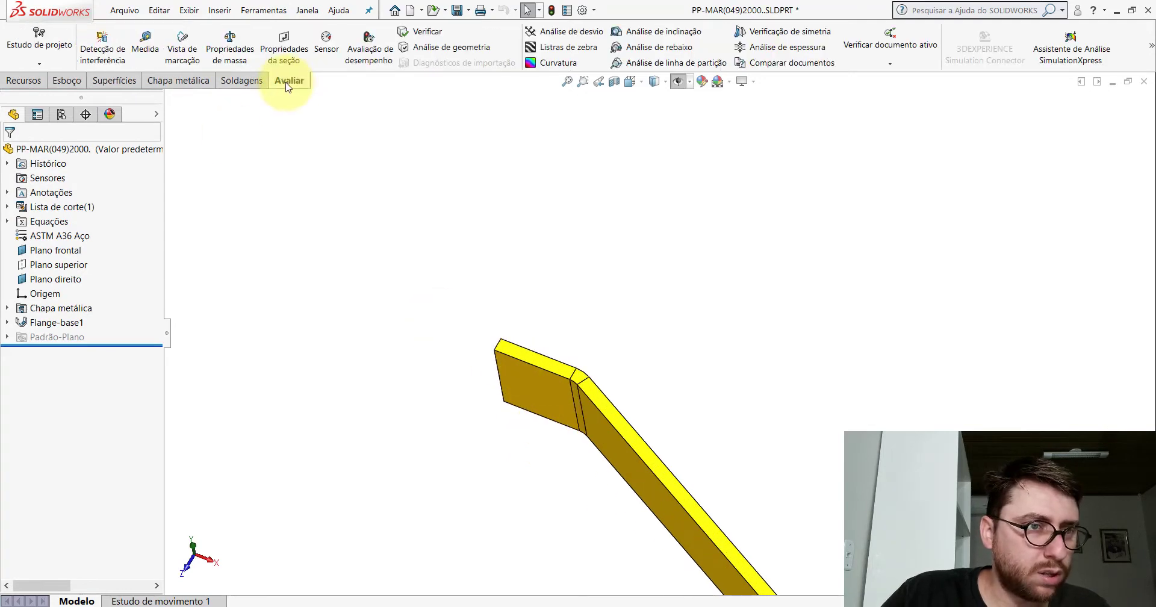
left_click(134, 49)
scroll(569, 380, "down", 1)
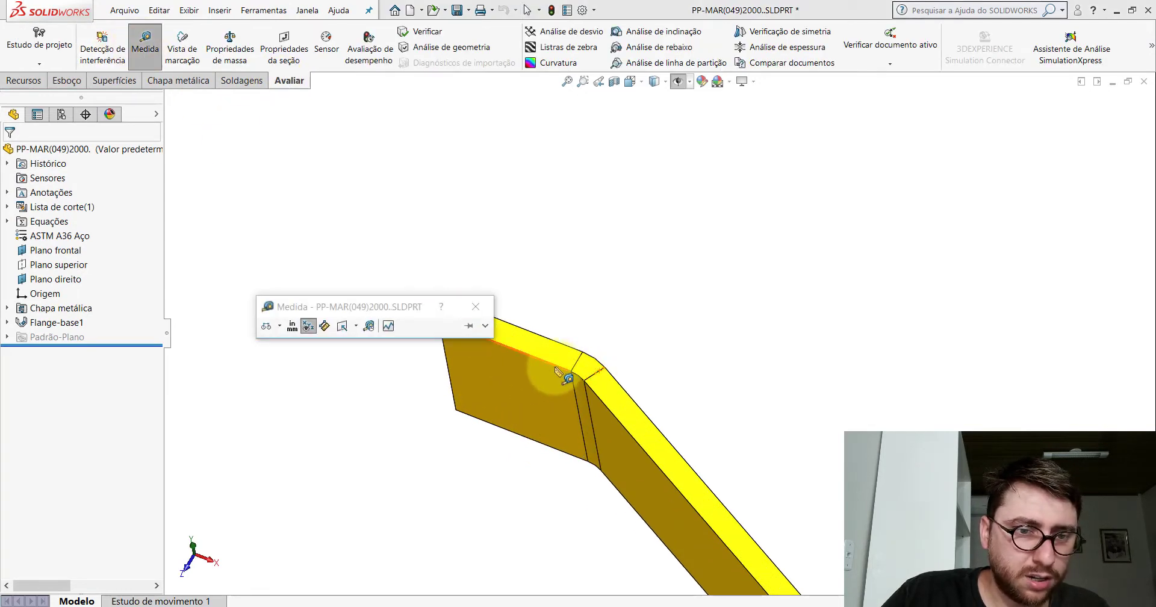
left_click(555, 370)
scroll(555, 370, "up", 2)
key("Escape")
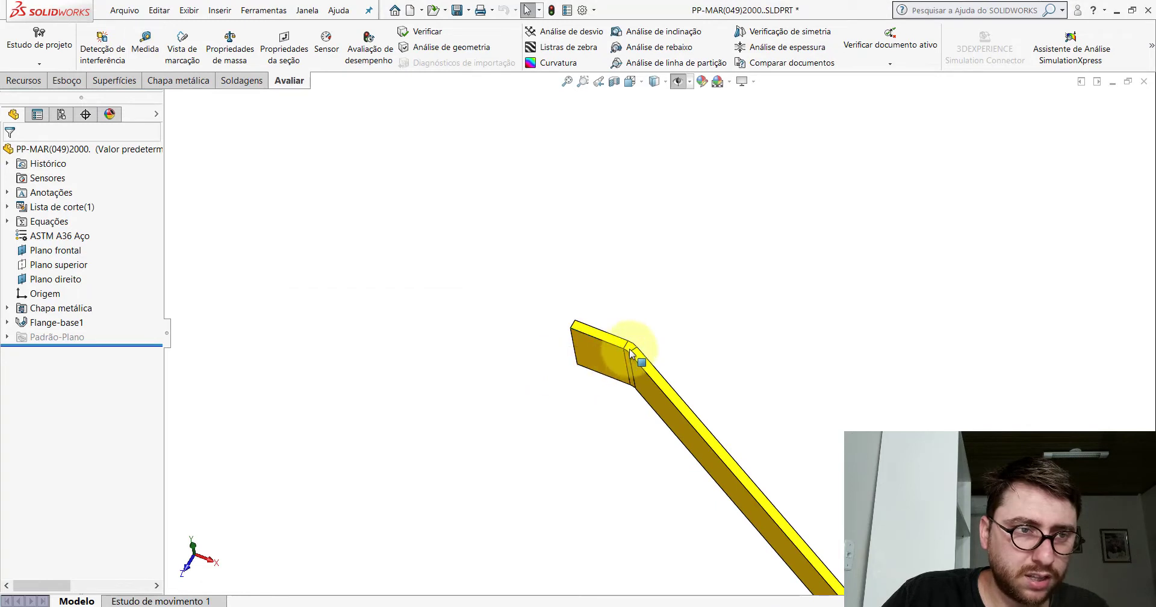
left_click(708, 558)
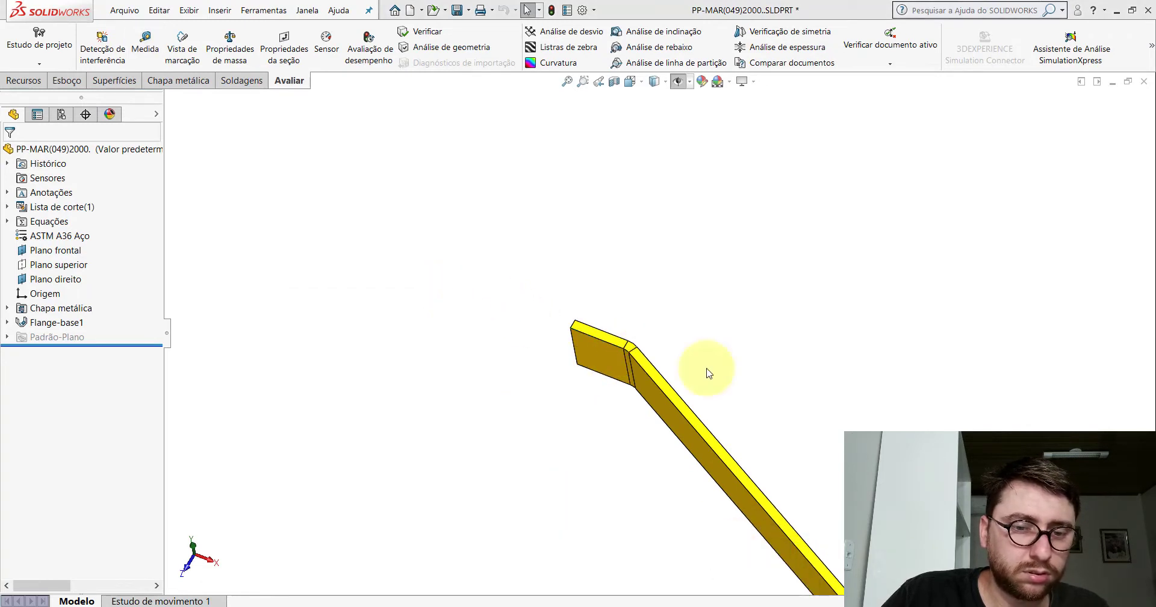
left_click(73, 80)
- Dimension the short bottom horizontal line to 30.00, then switch to PP-MAR(049)2000.SLDPRT
left_click(76, 41)
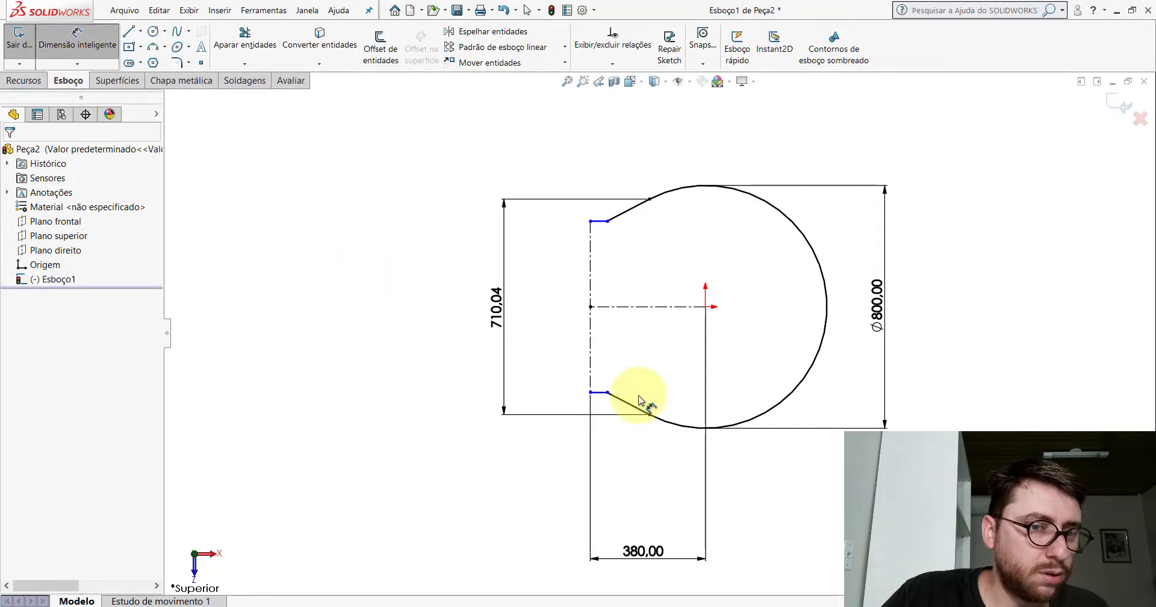
scroll(642, 397, "down", 5)
left_click(482, 296)
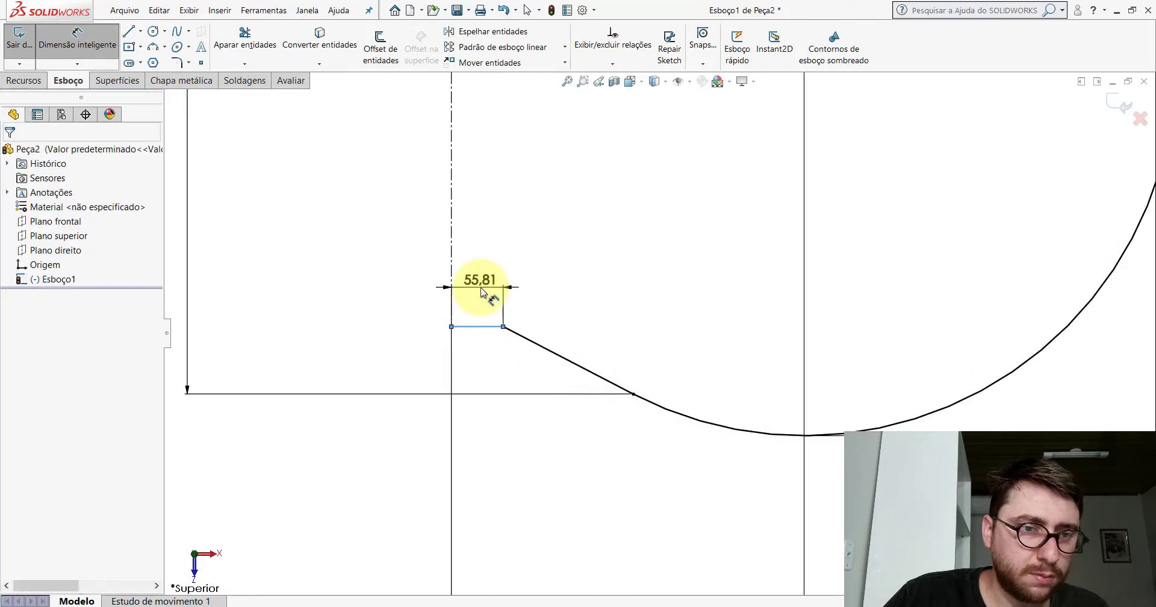
left_click(482, 295)
type("30")
key("Return")
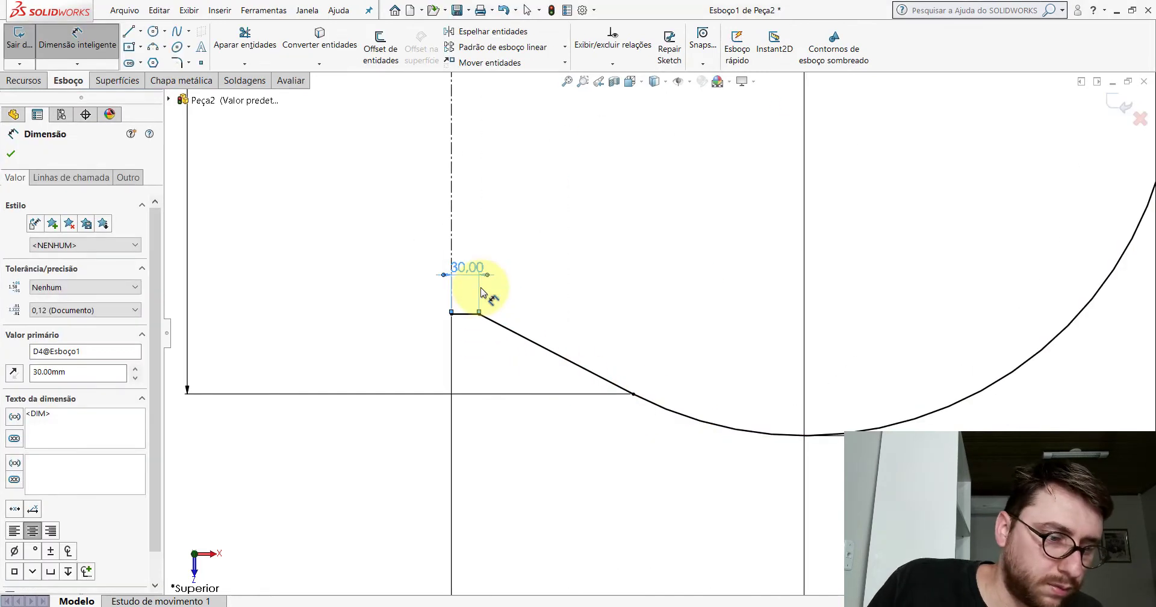
key("Escape")
scroll(693, 361, "up", 5)
scroll(698, 271, "down", 3)
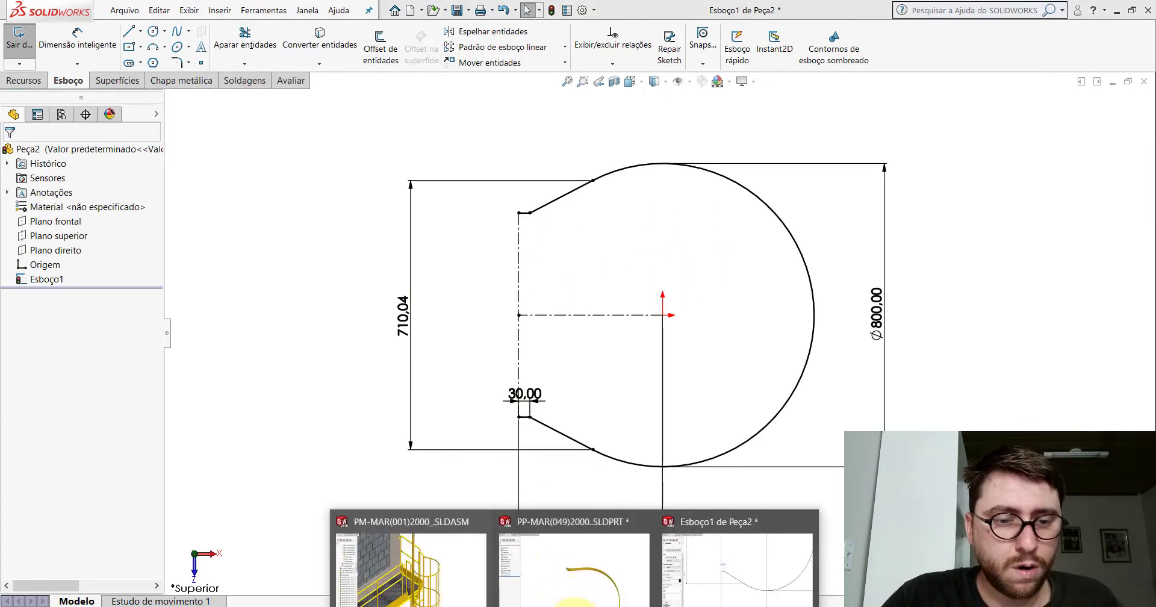
left_click(572, 557)
- Measure the reference part's bent end edge to read 31.75 mm, then switch back to Peça2
left_click(289, 80)
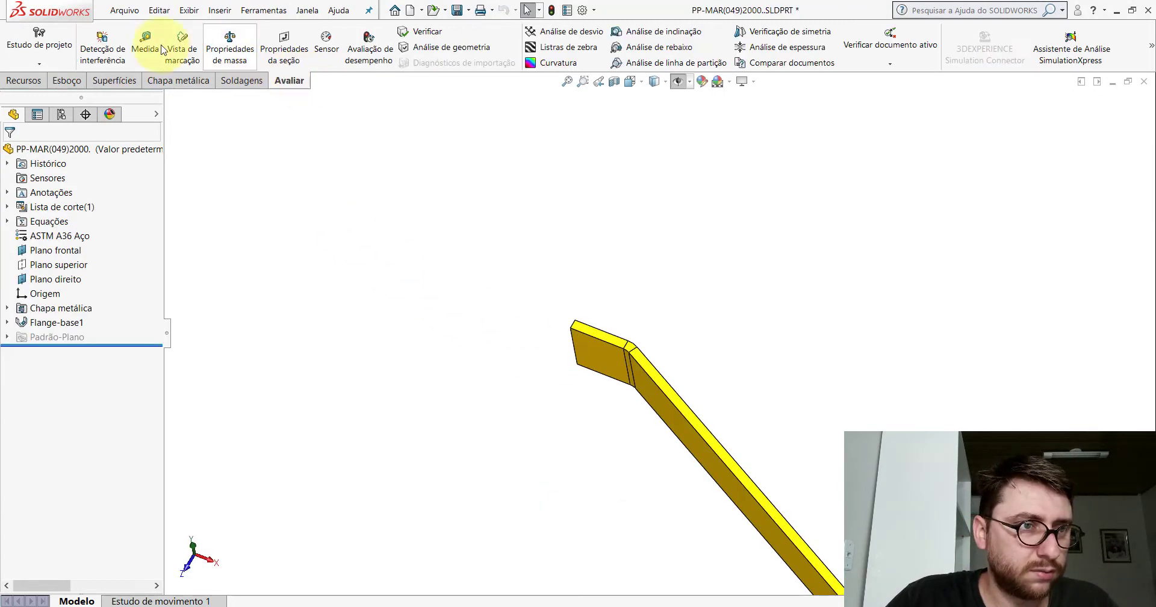
left_click(145, 43)
scroll(562, 349, "down", 3)
scroll(524, 319, "down", 2)
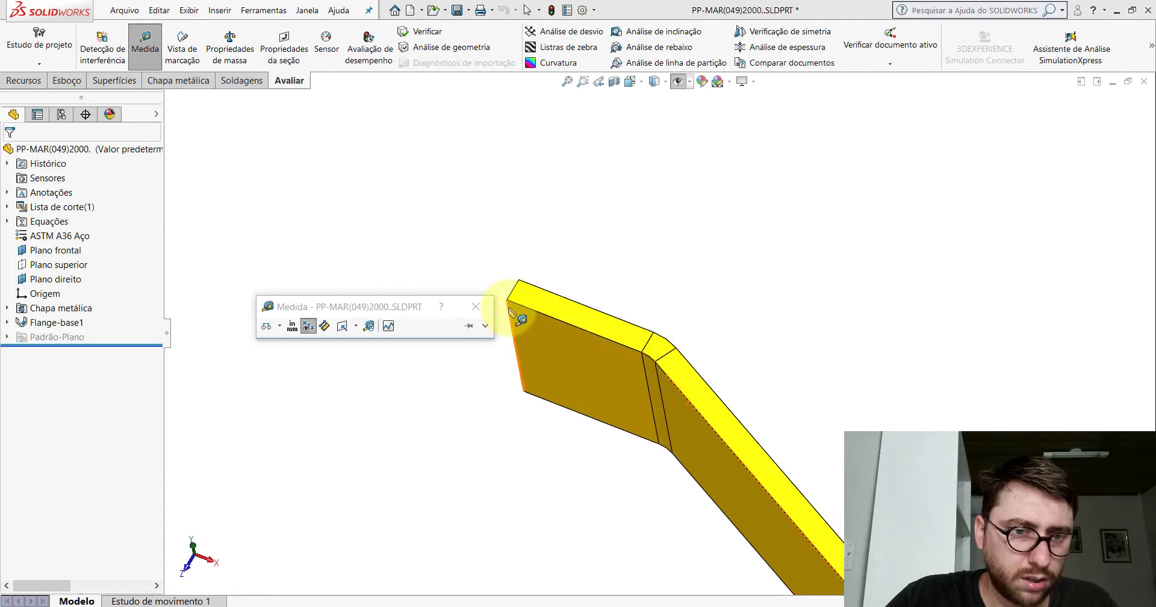
left_click(510, 312)
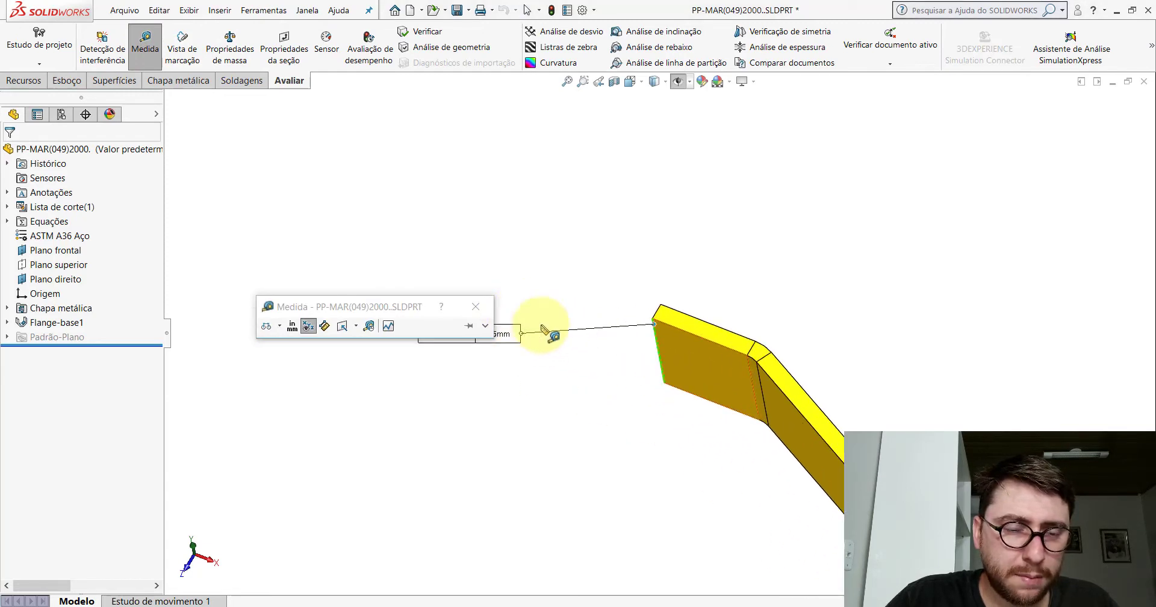
left_click_drag(545, 330, 665, 262)
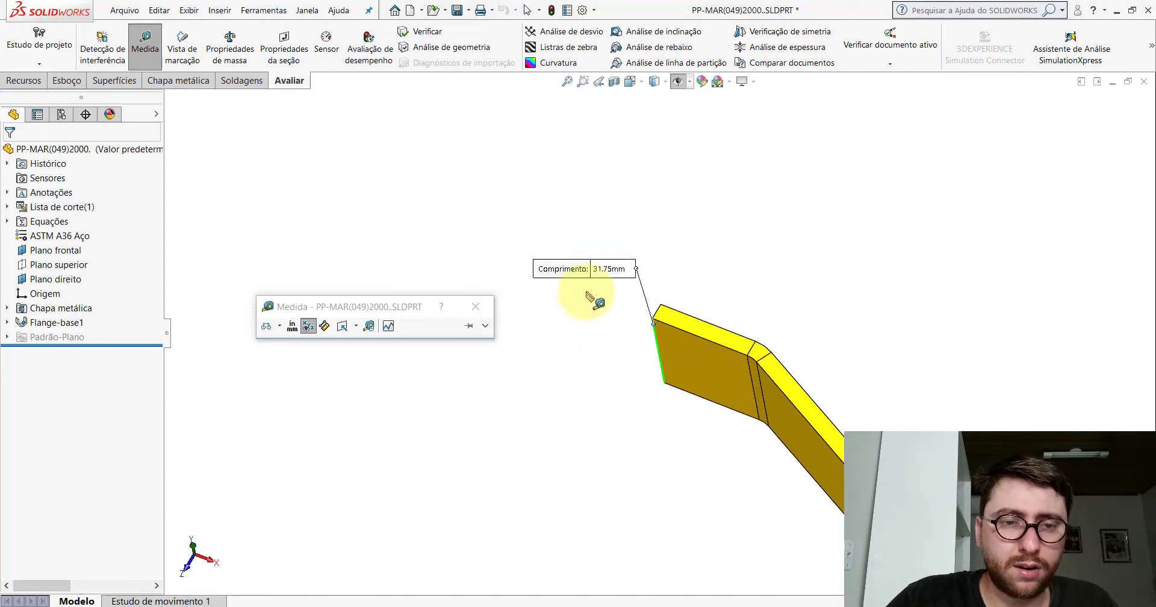
scroll(671, 292, "down", 2)
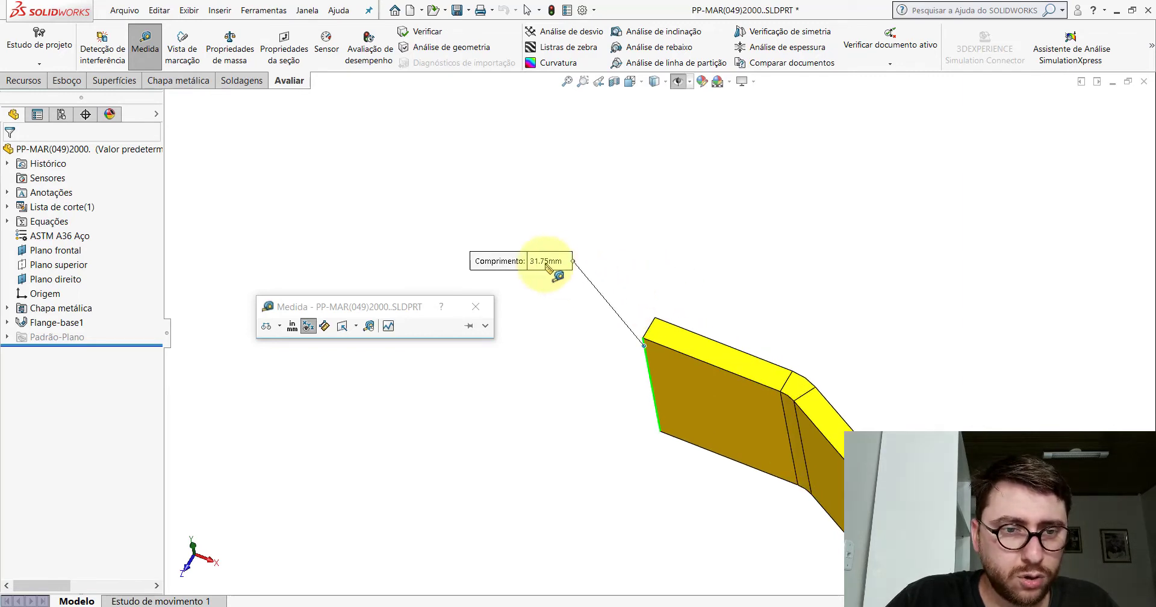
left_click(692, 226)
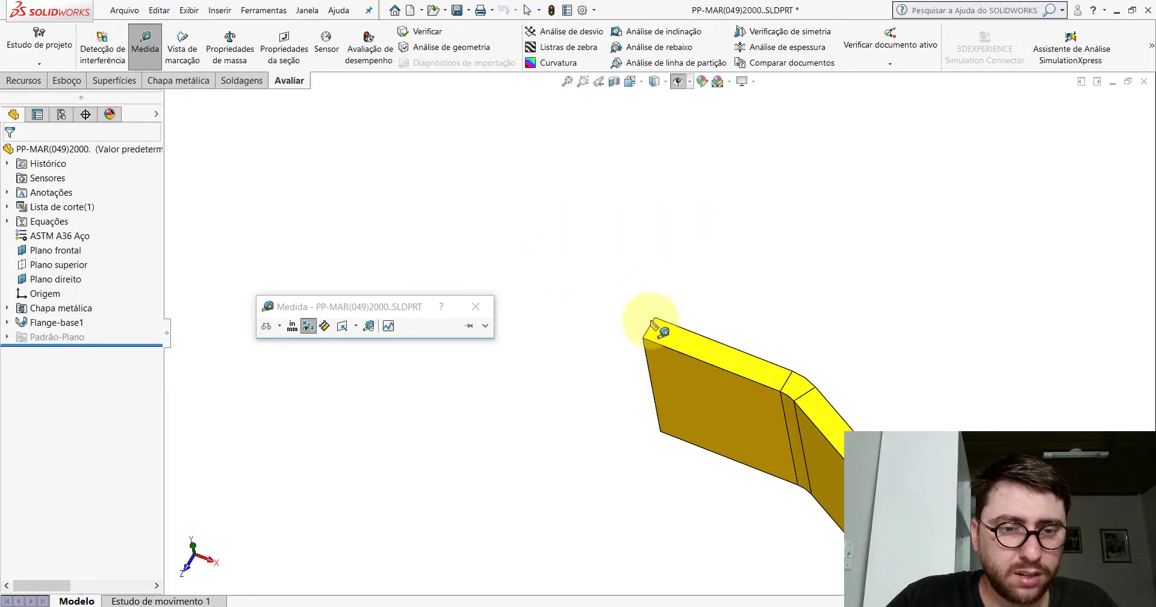
scroll(676, 300, "up", 2)
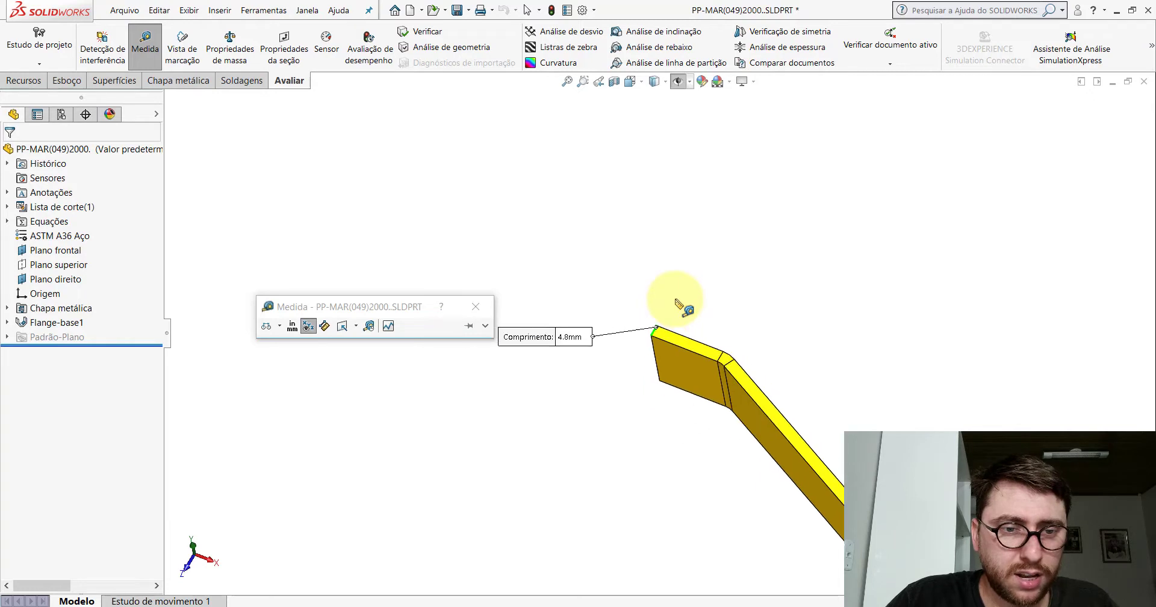
key("Escape")
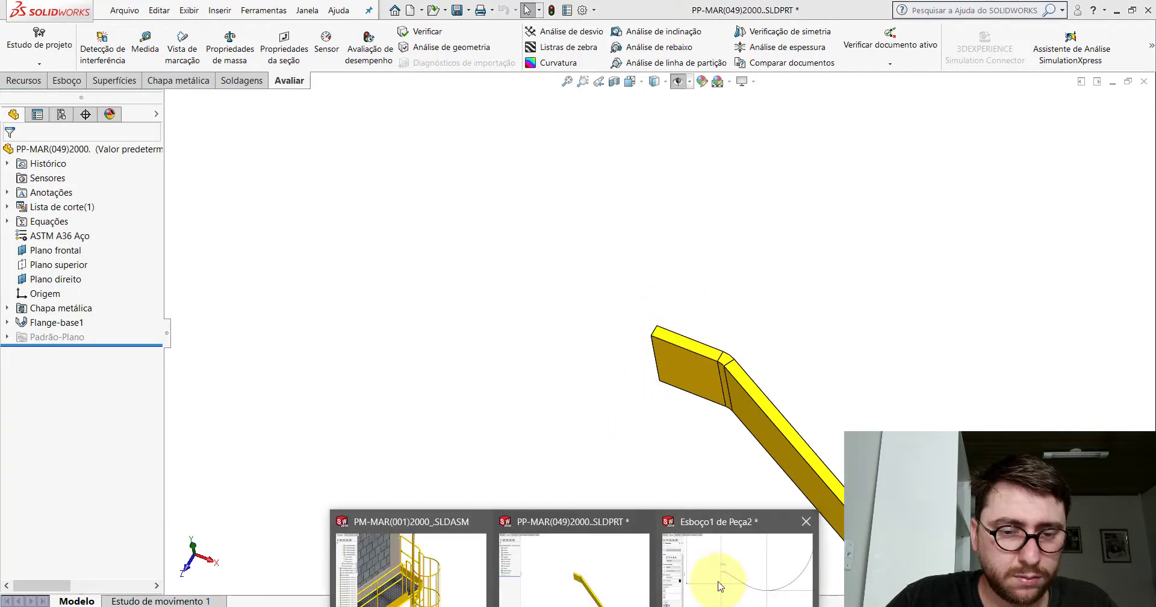
left_click(722, 556)
- Create a Flange-base from Peça2's sketch with Direção inversa on and bend radius 31.75
left_click(178, 80)
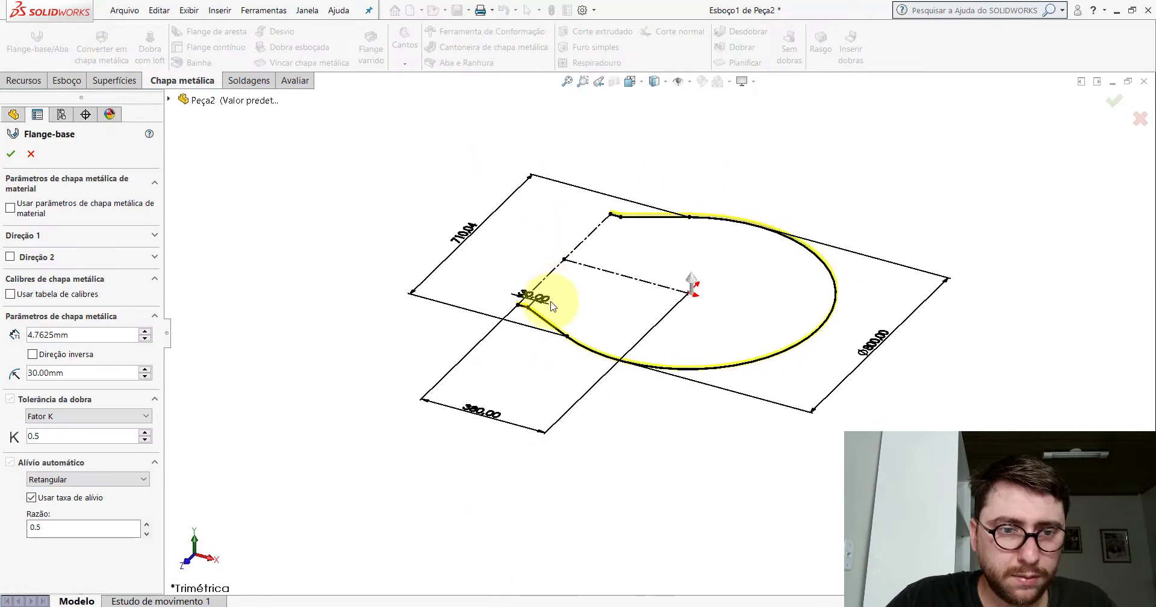
scroll(533, 340, "down", 5)
scroll(533, 345, "down", 2)
scroll(591, 335, "down", 2)
scroll(563, 353, "down", 3)
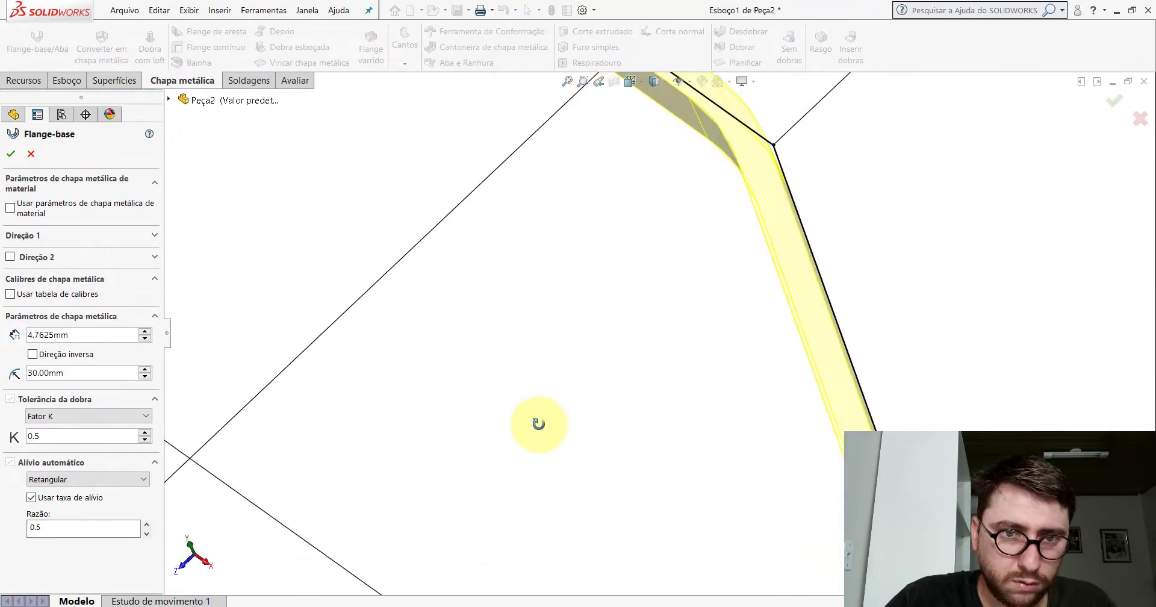
scroll(650, 275, "up", 5)
scroll(658, 319, "down", 1)
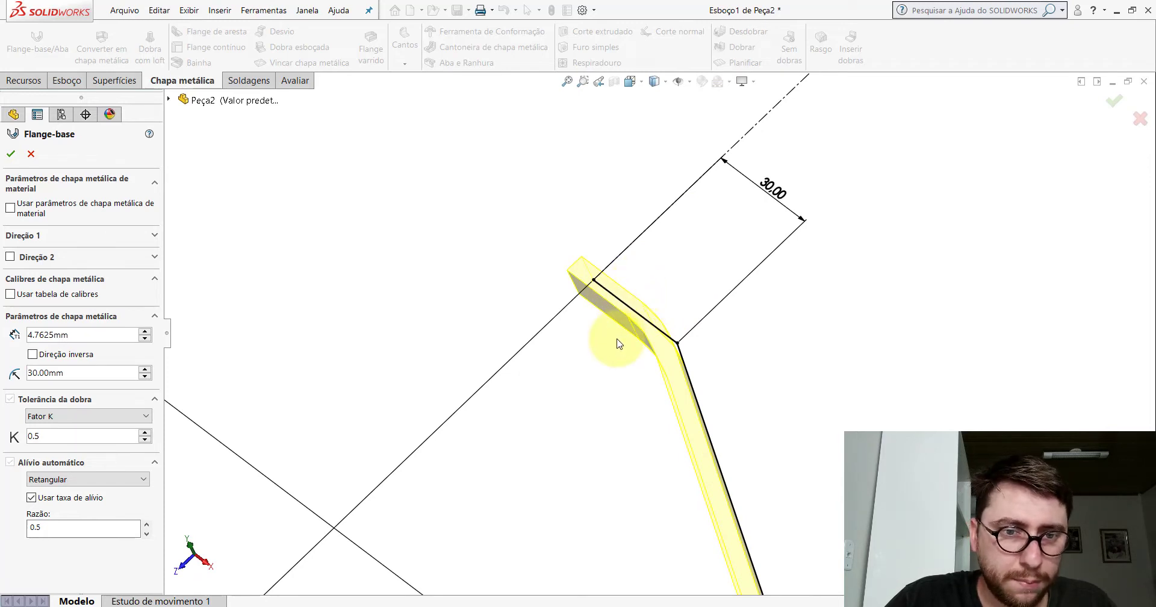
scroll(617, 352, "down", 2)
scroll(614, 364, "up", 2)
scroll(581, 265, "down", 1)
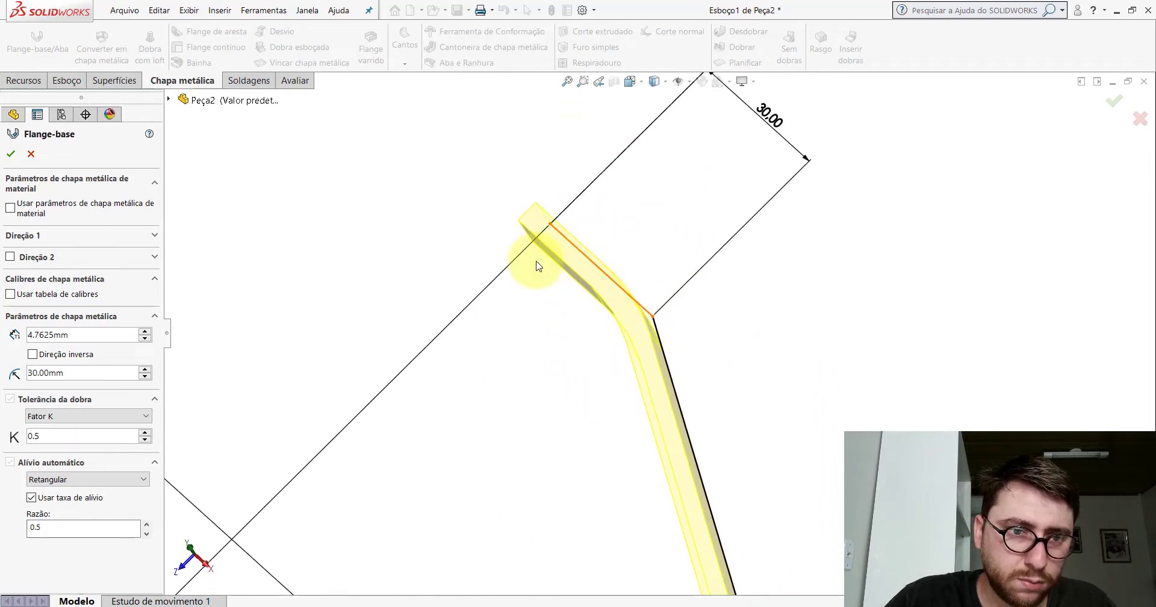
left_click(33, 356)
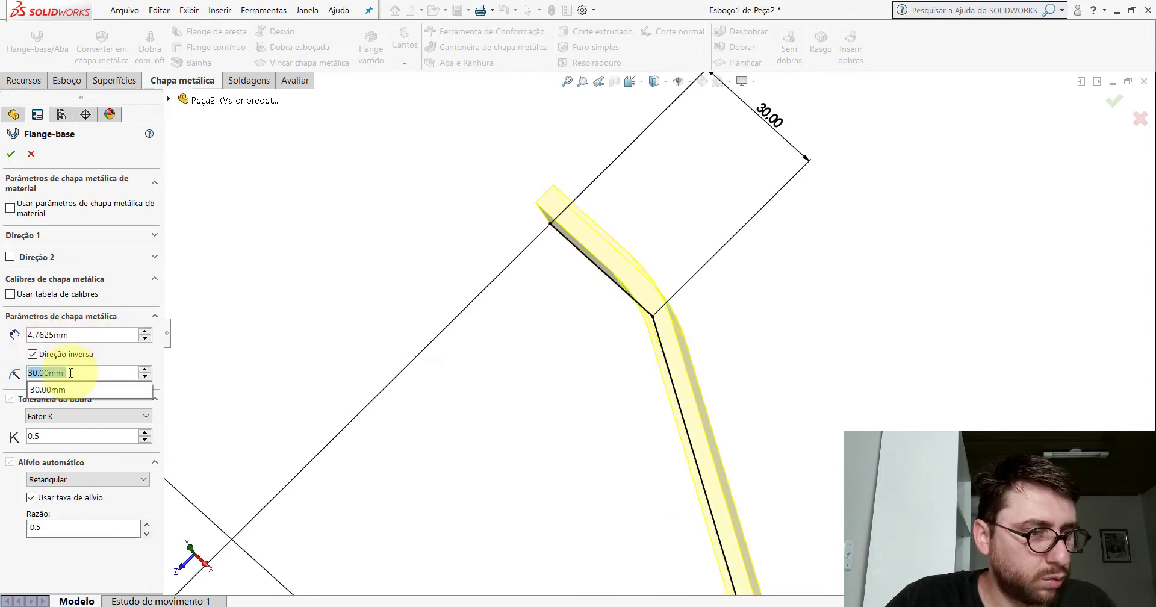
type("31")
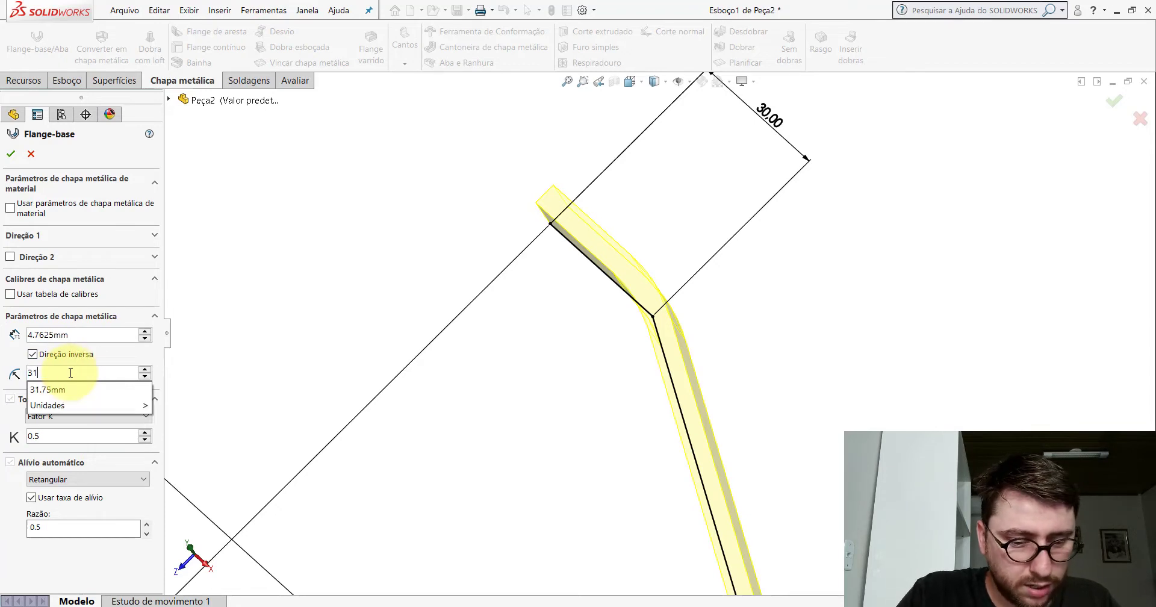
type(".75mm")
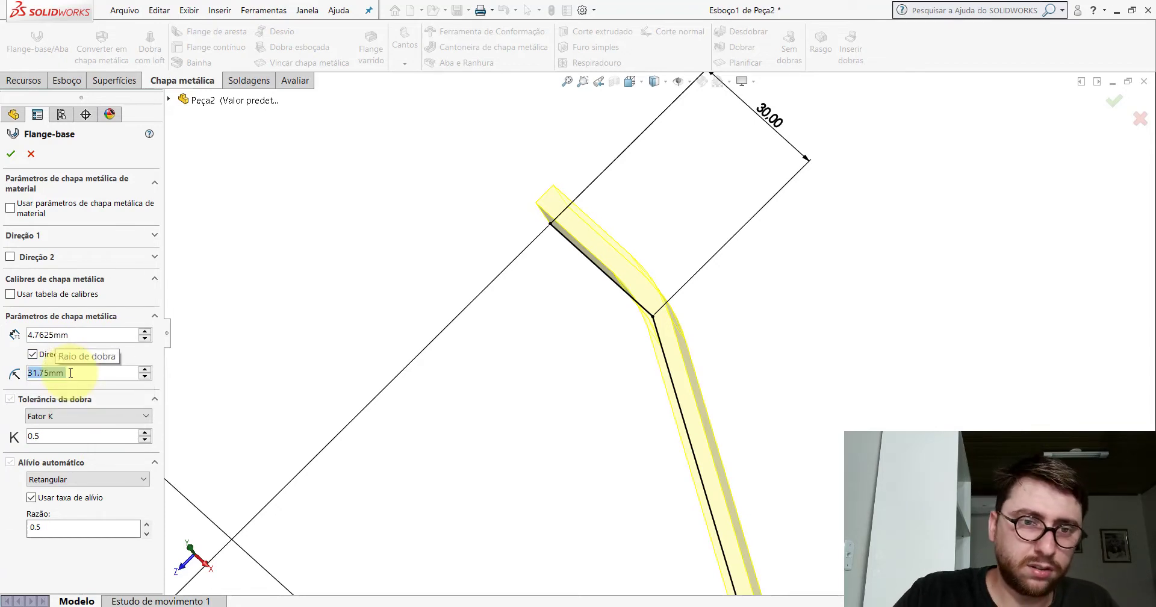
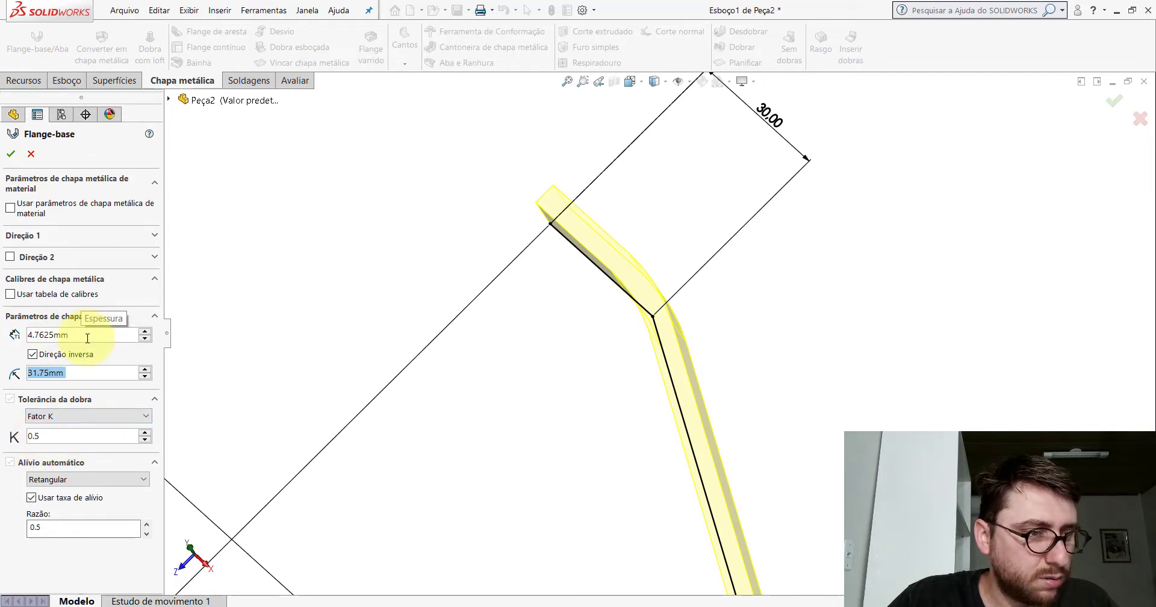
- Accept the base flange, then edit Flange-base1 to use a 5 mm bend radius
left_click(11, 155)
scroll(668, 301, "up", 3)
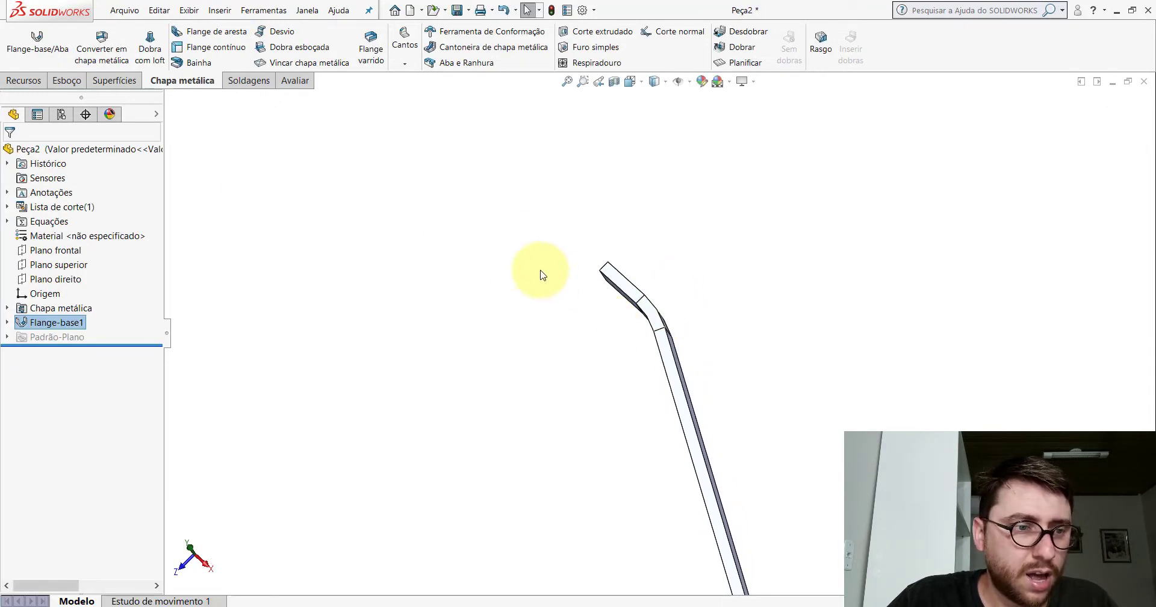
right_click(45, 324)
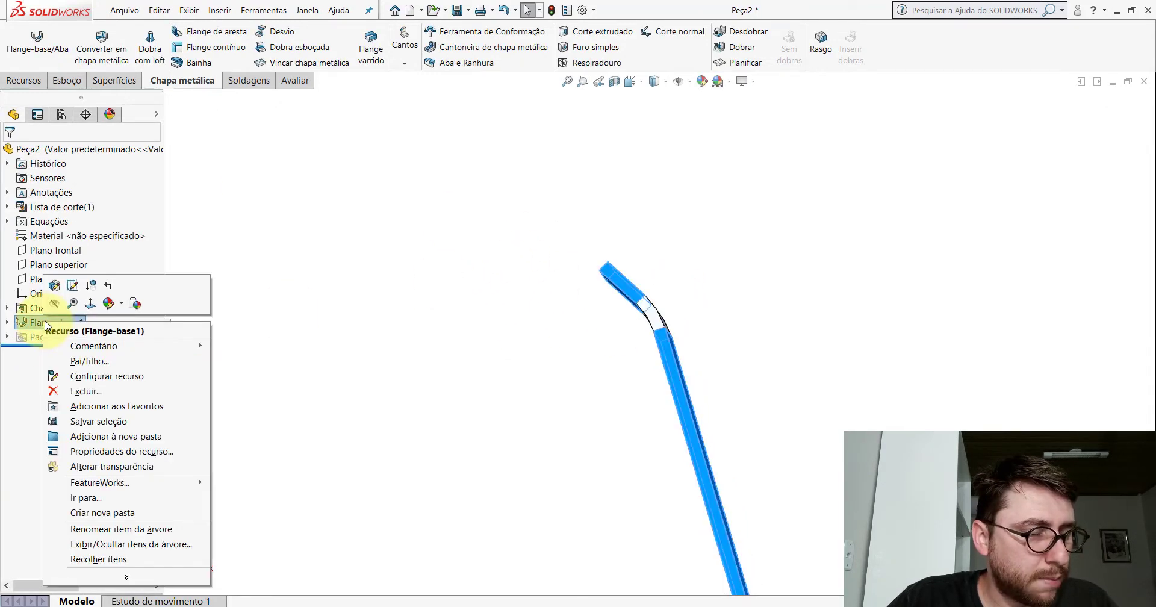
left_click(54, 286)
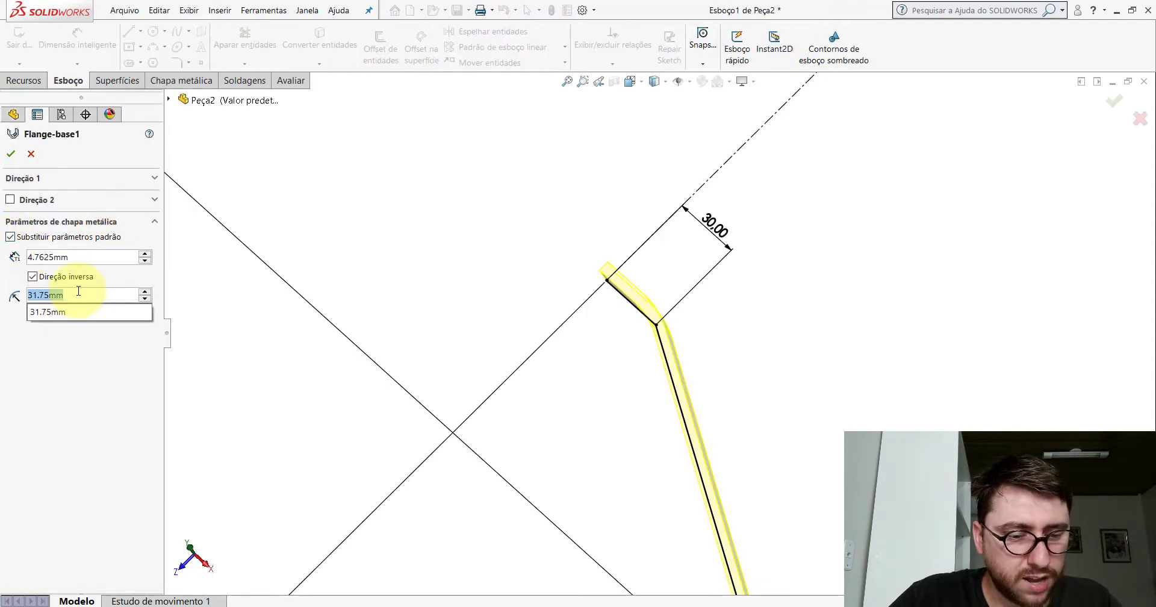
type("5")
key("Return")
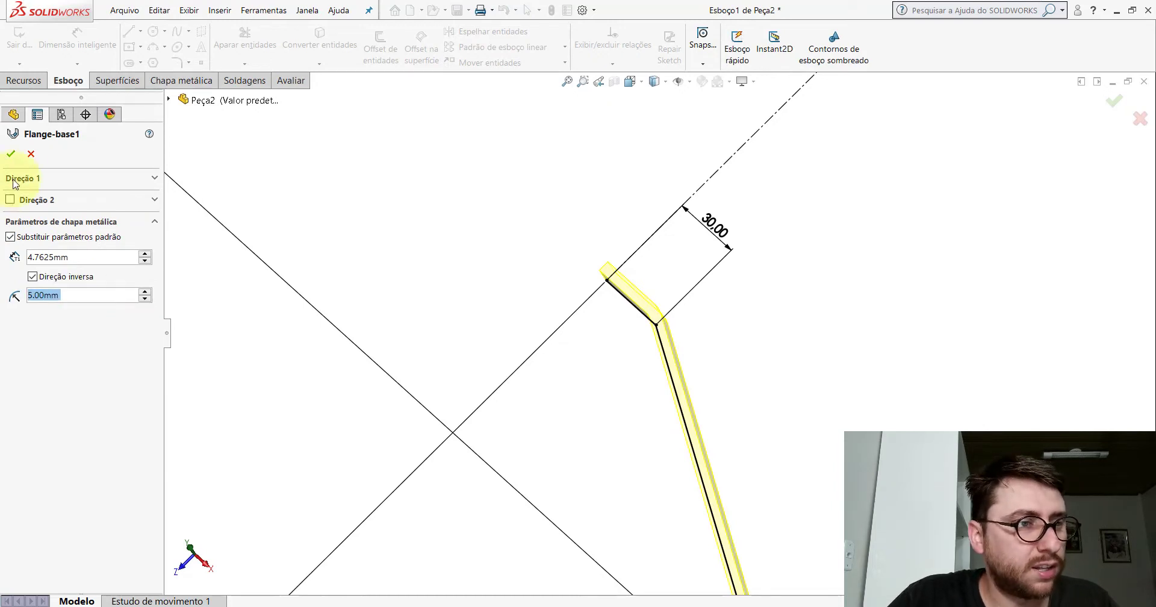
left_click(12, 154)
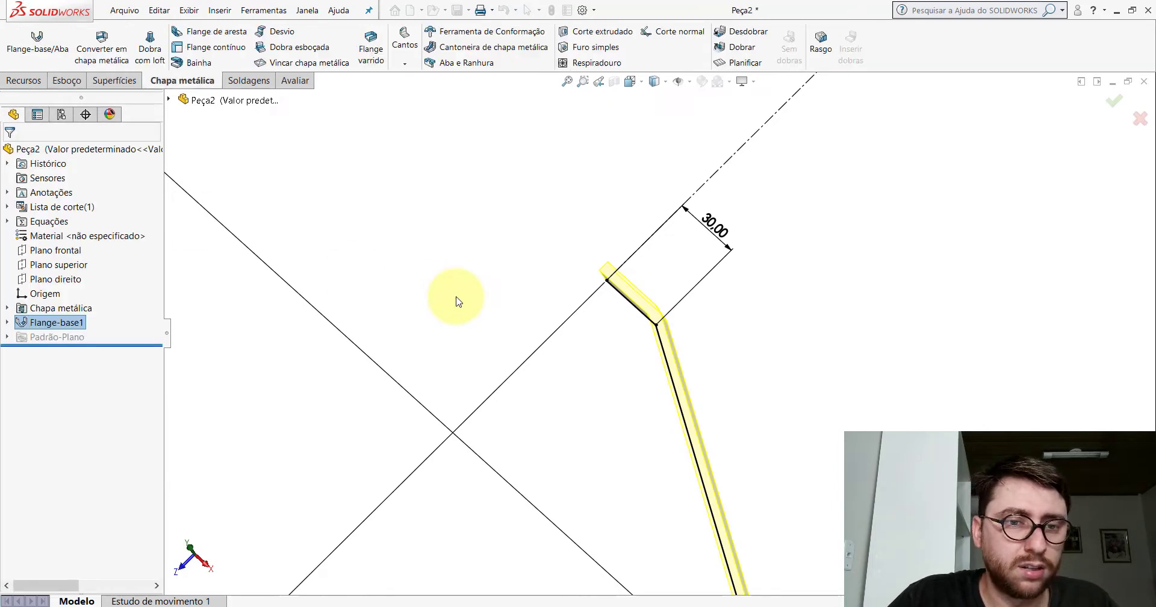
- Switch to the isometric view and zoom to inspect the flange's end face
left_click(638, 87)
left_click(640, 89)
left_click(697, 116)
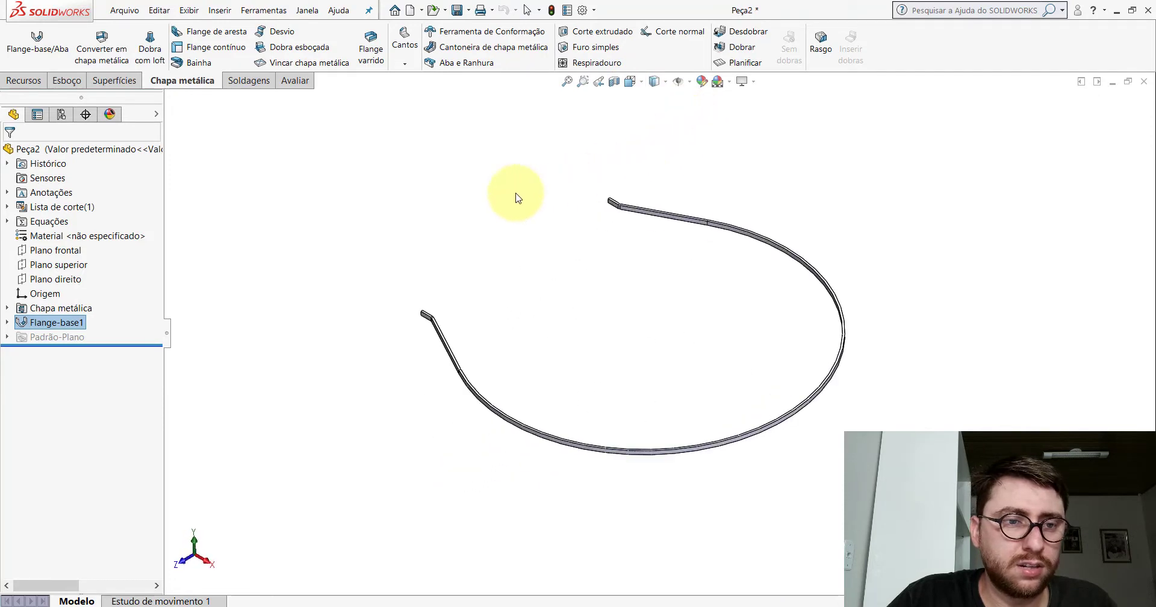
scroll(444, 303, "down", 5)
scroll(601, 362, "up", 2)
scroll(749, 392, "up", 2)
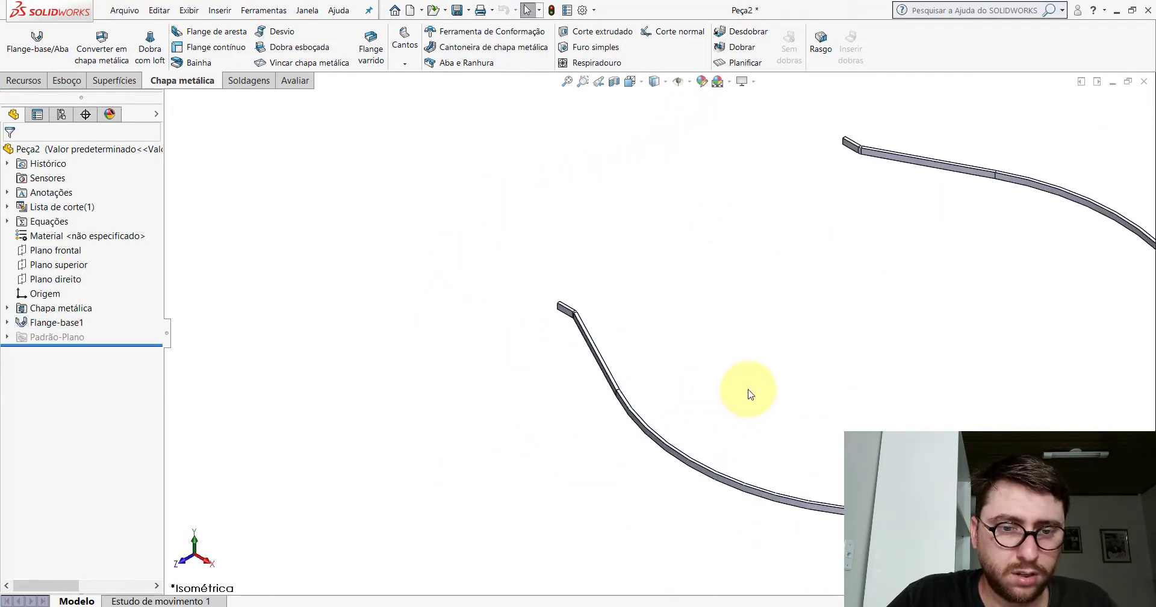
scroll(582, 300, "down", 3)
scroll(422, 247, "down", 3)
left_click(387, 250)
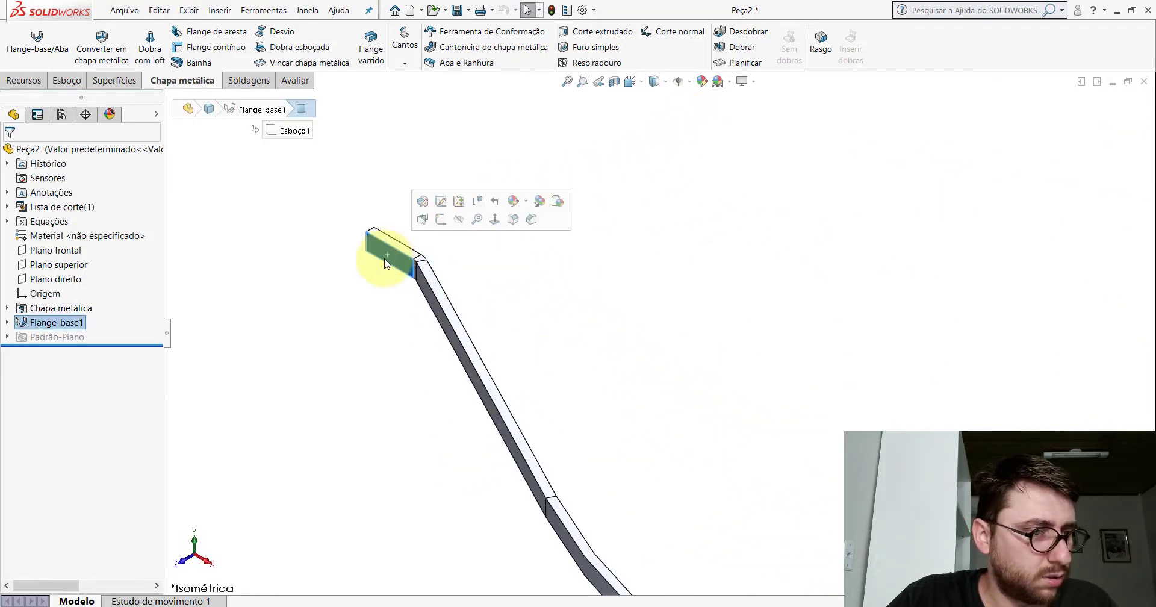
left_click(343, 283)
- Edit Flange-base1 again to give Direction 1 a 31.75 mm blind depth
right_click(73, 326)
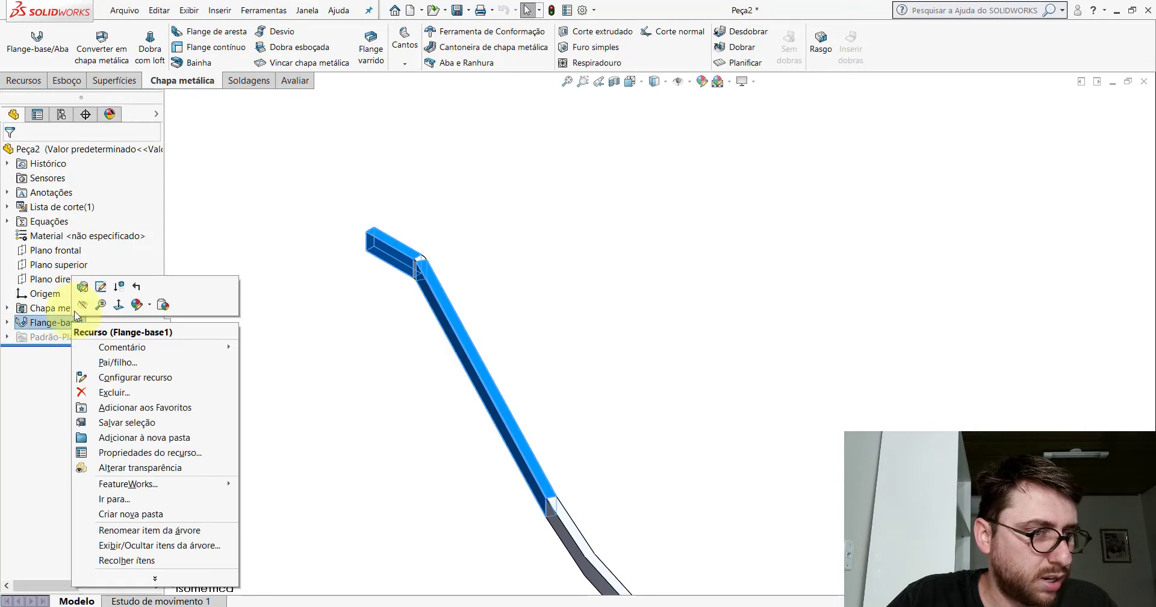
left_click(82, 286)
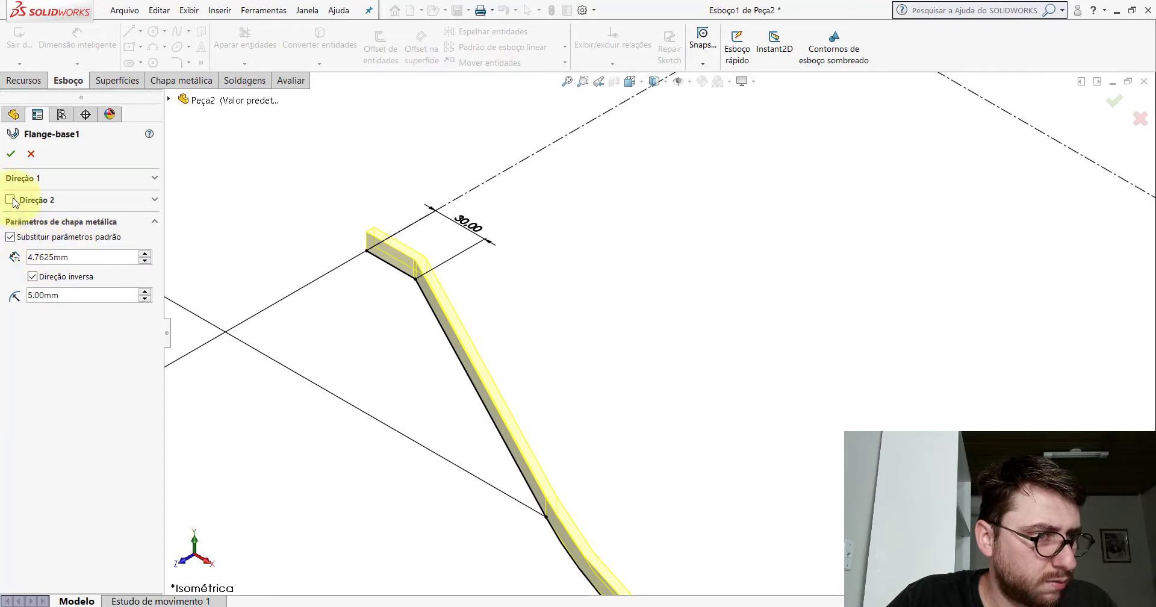
left_click(22, 181)
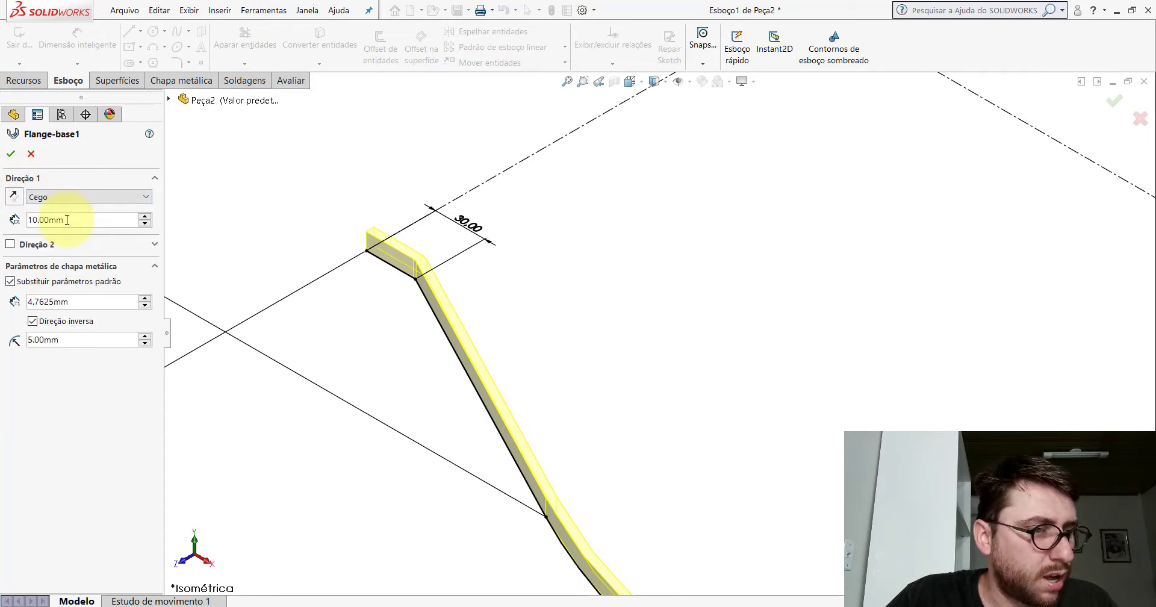
type("31,75")
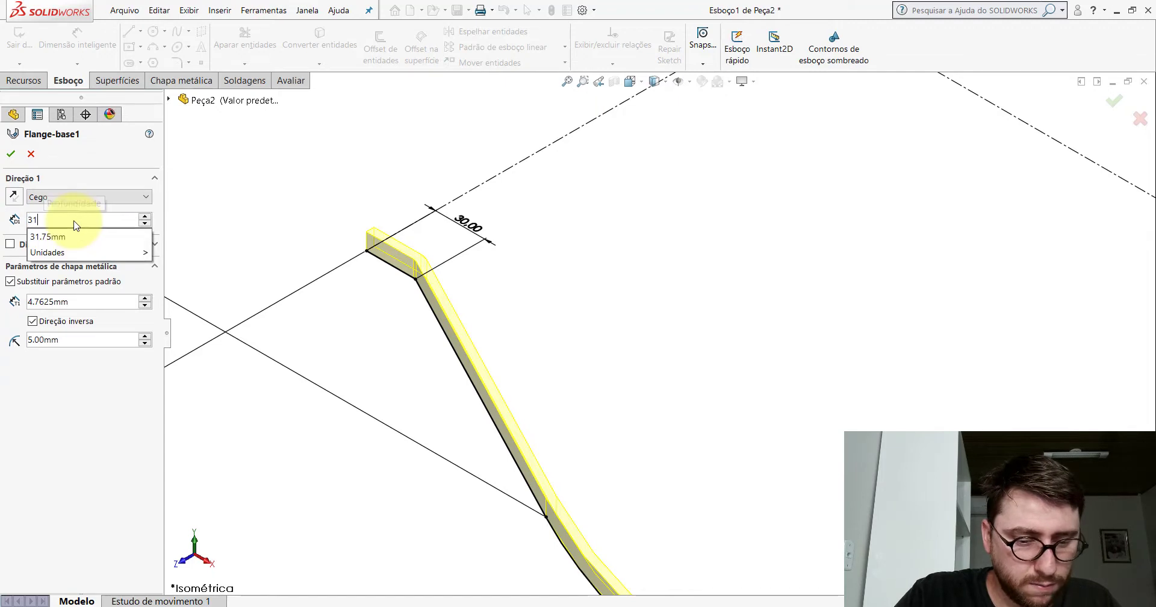
key("Return")
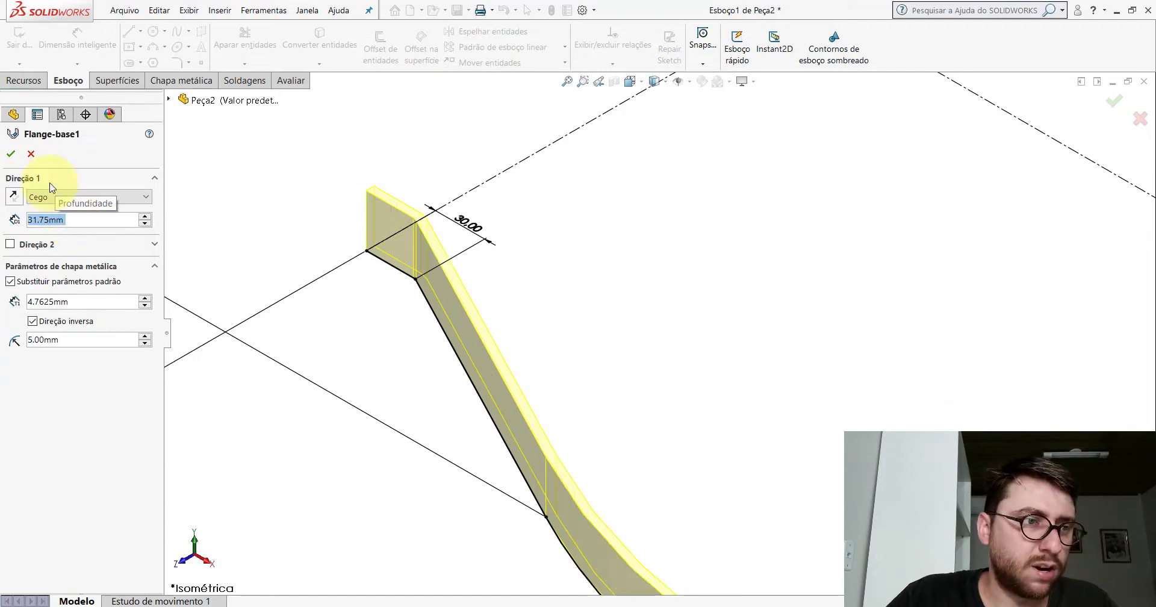
left_click(11, 155)
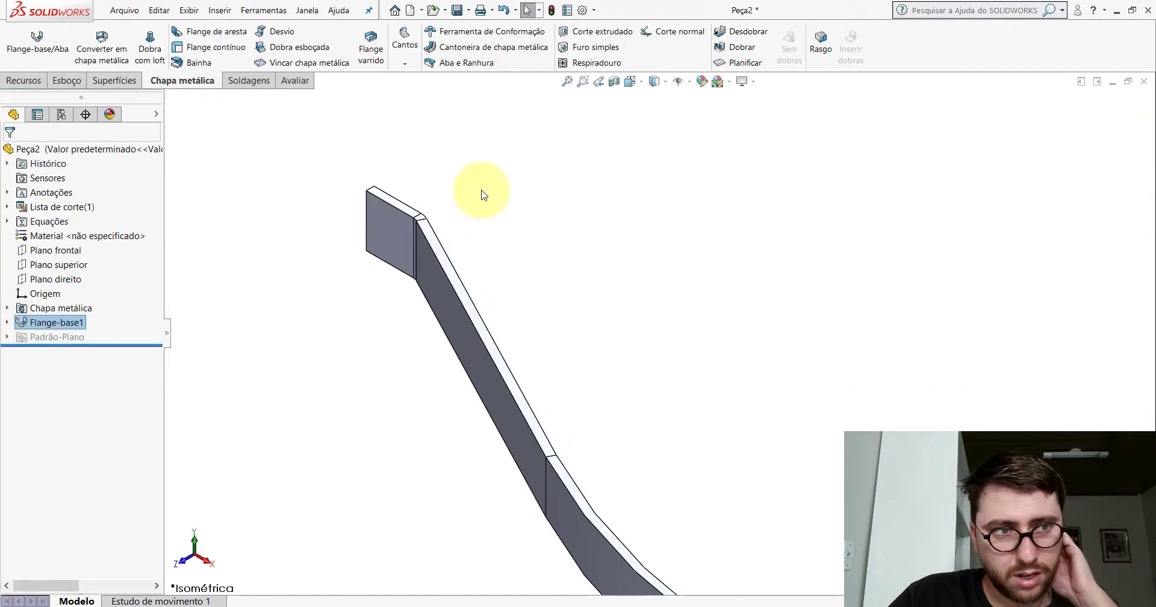
left_click(289, 80)
left_click(145, 45)
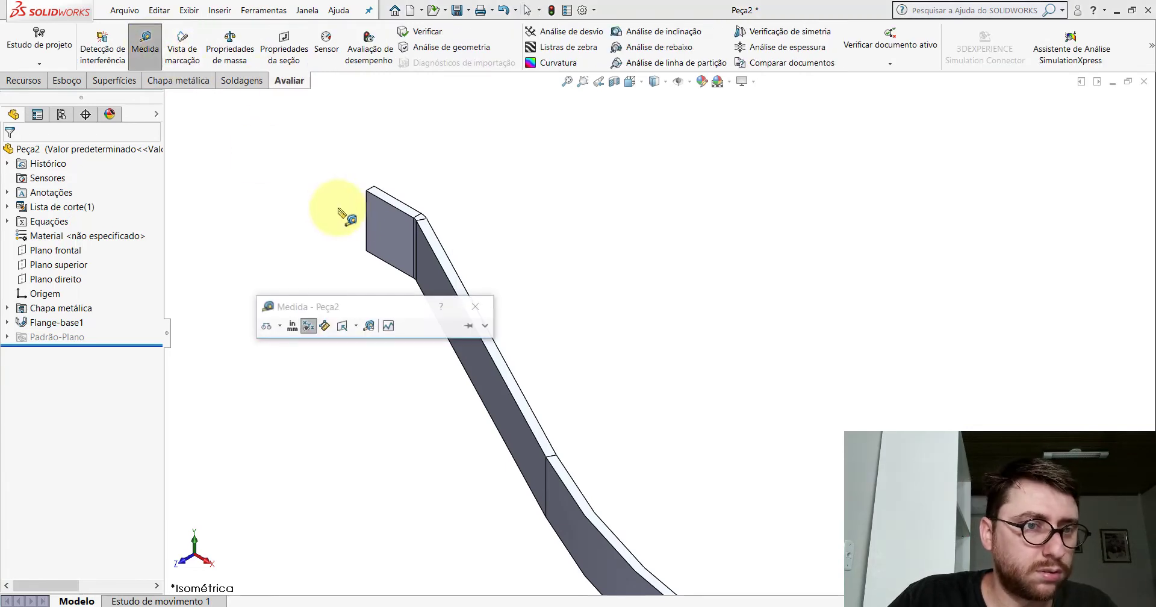
scroll(335, 205, "down", 2)
left_click(405, 211)
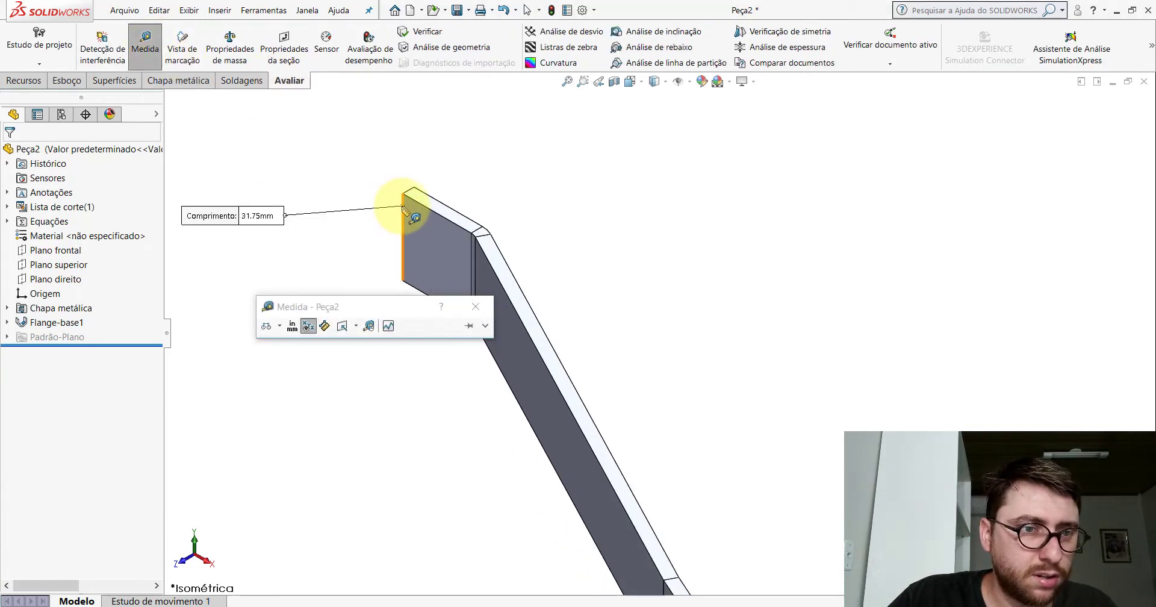
left_click(336, 240)
scroll(426, 206, "down", 2)
scroll(463, 198, "down", 1)
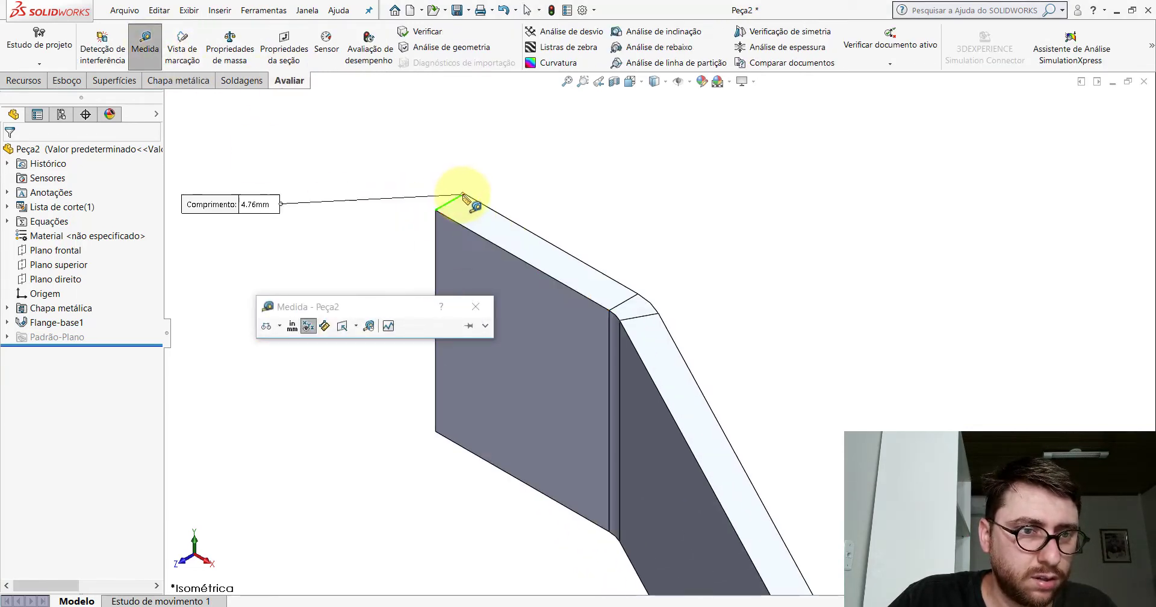
key("Escape")
scroll(703, 258, "up", 2)
scroll(717, 310, "up", 1)
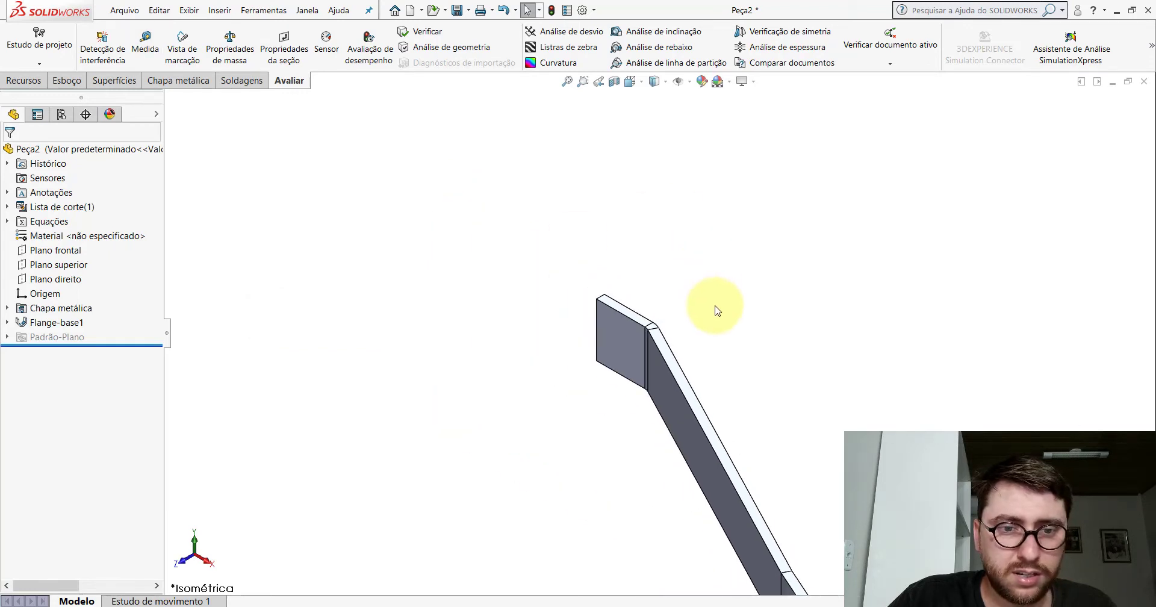
scroll(713, 312, "up", 2)
scroll(693, 361, "up", 1)
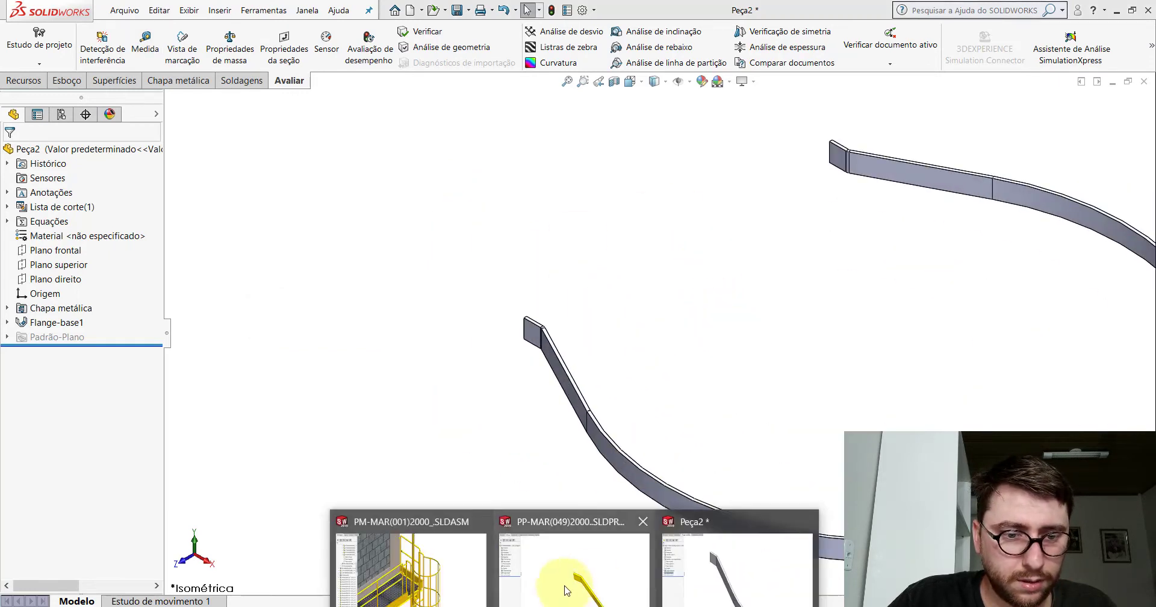
left_click(566, 590)
left_click(145, 44)
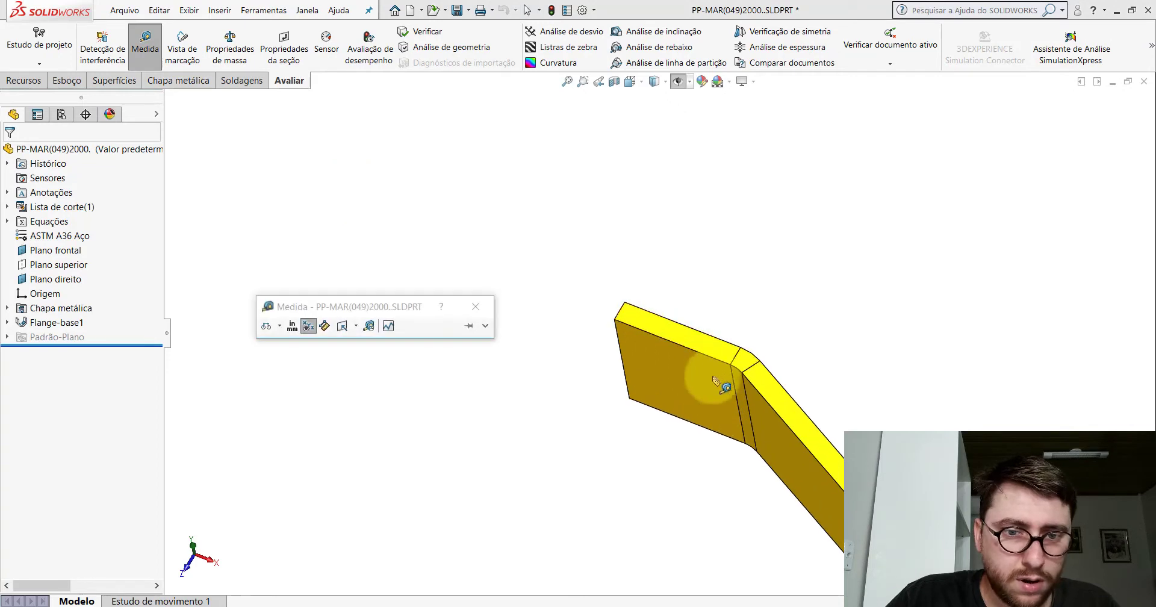
scroll(716, 381, "down", 2)
left_click(757, 377)
scroll(757, 376, "up", 3)
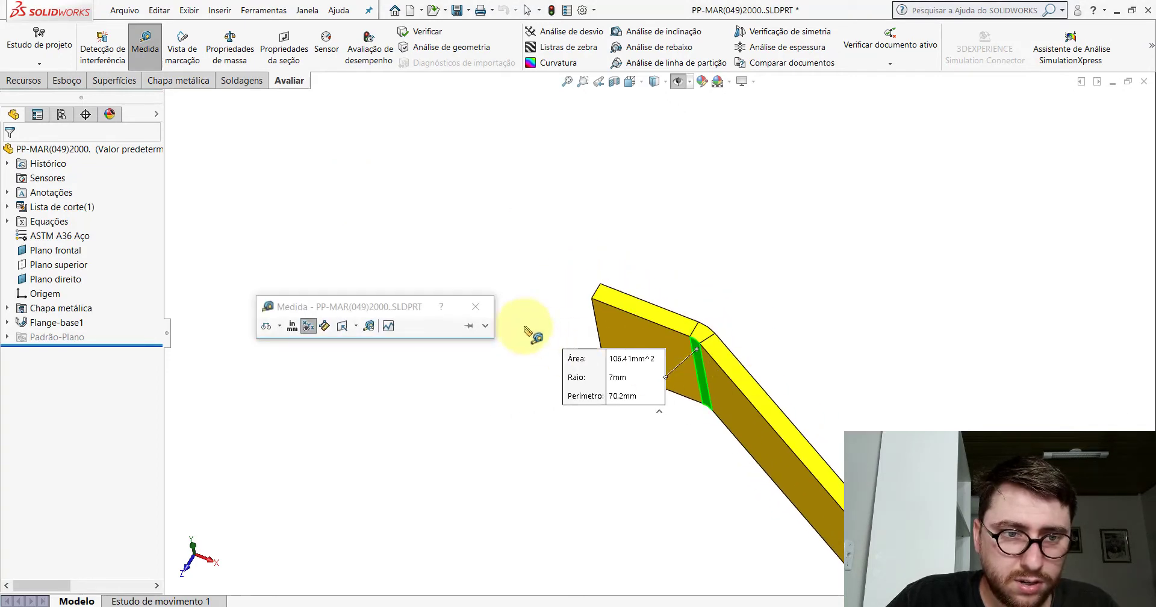
key("Escape")
left_click(738, 566)
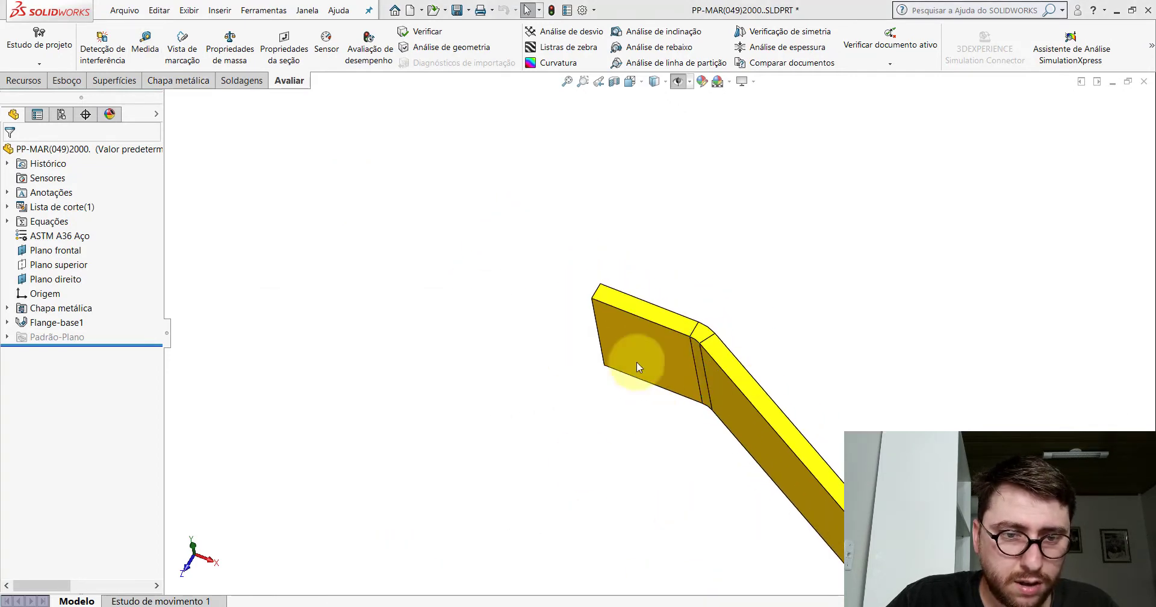
- Try a 7 mm bend radius on Flange-base1
right_click(51, 323)
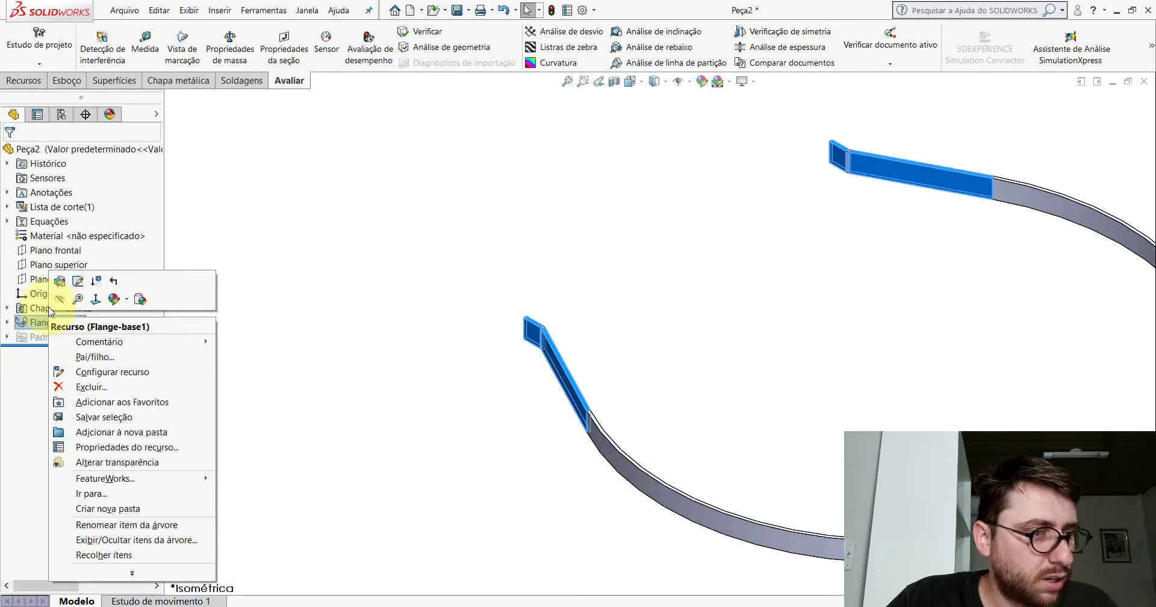
left_click(61, 278)
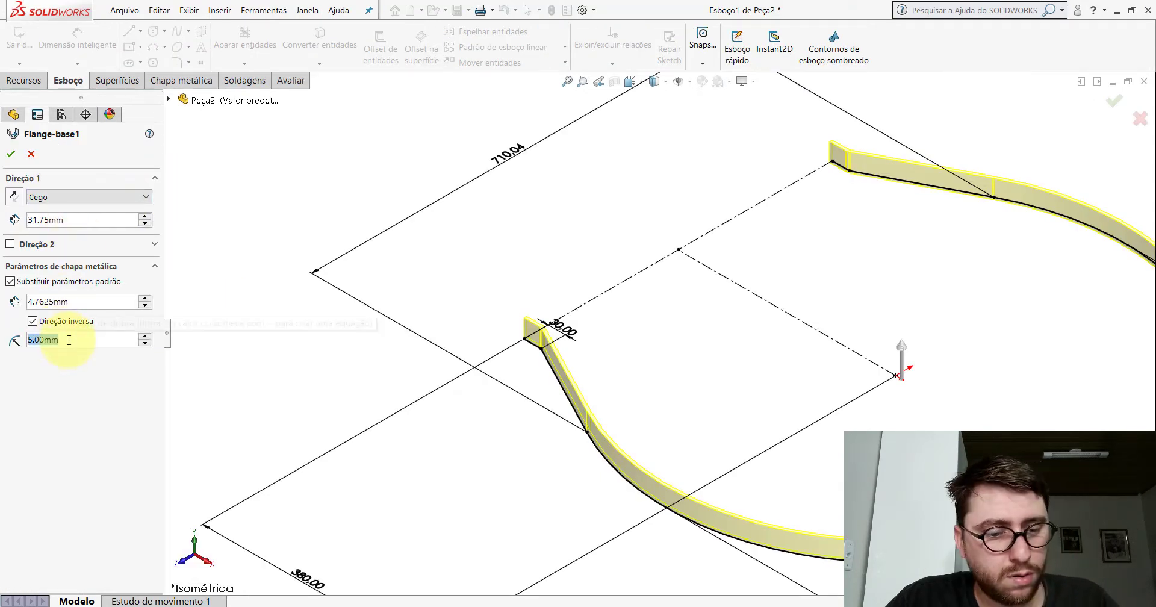
type("7")
key("Return")
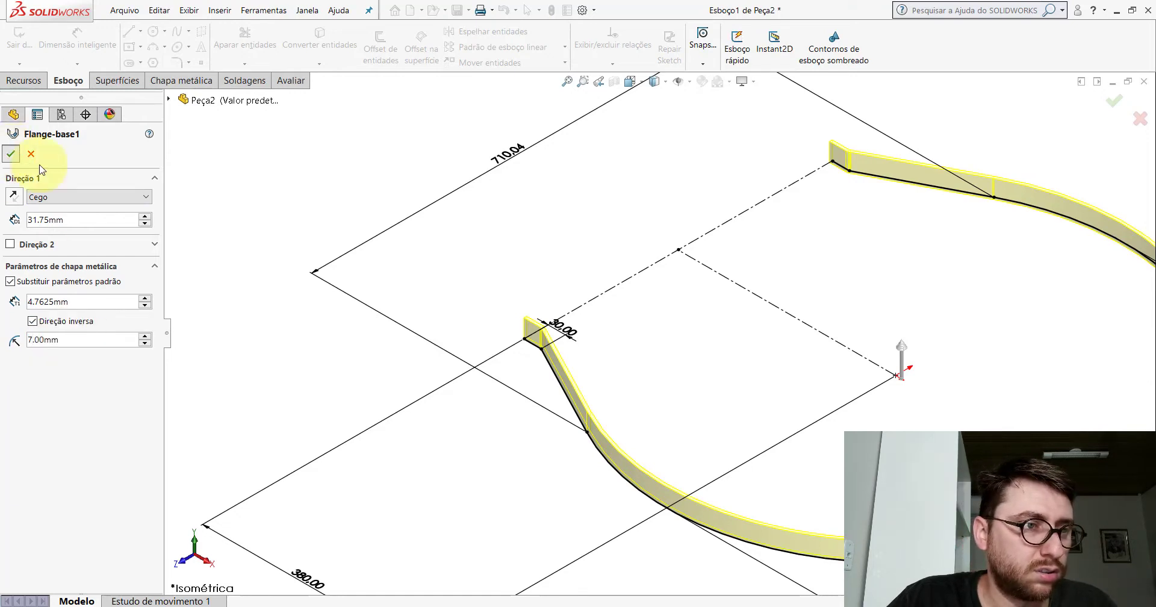
key("Return")
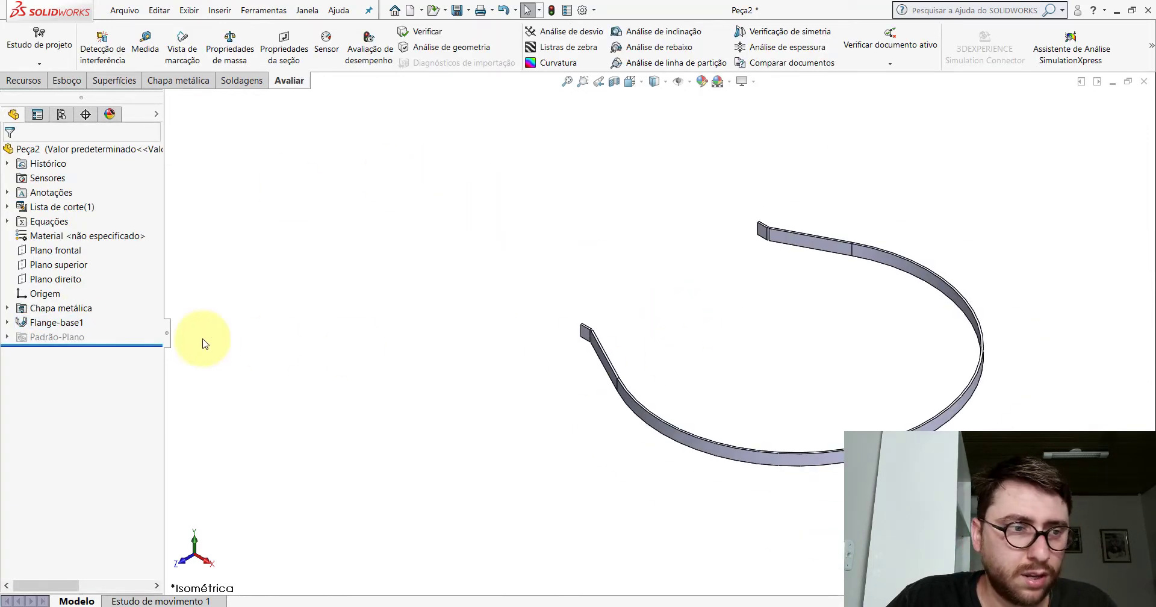
- Restore the 5 mm bend radius, then switch to the PP-MAR(049)2000 part window
right_click(54, 323)
key("Escape")
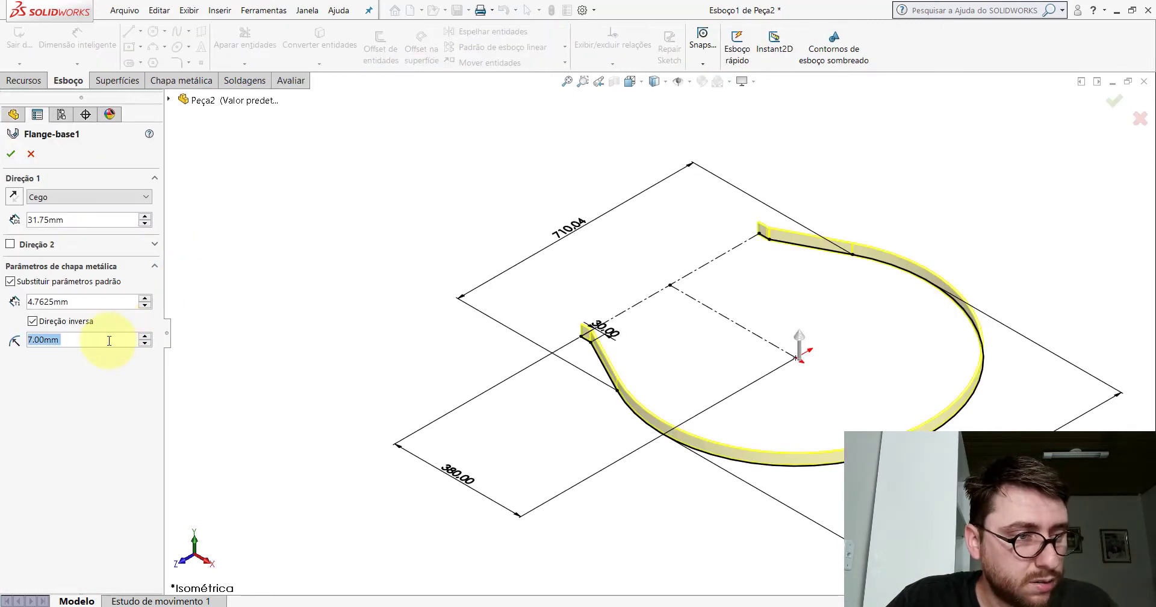
type("5")
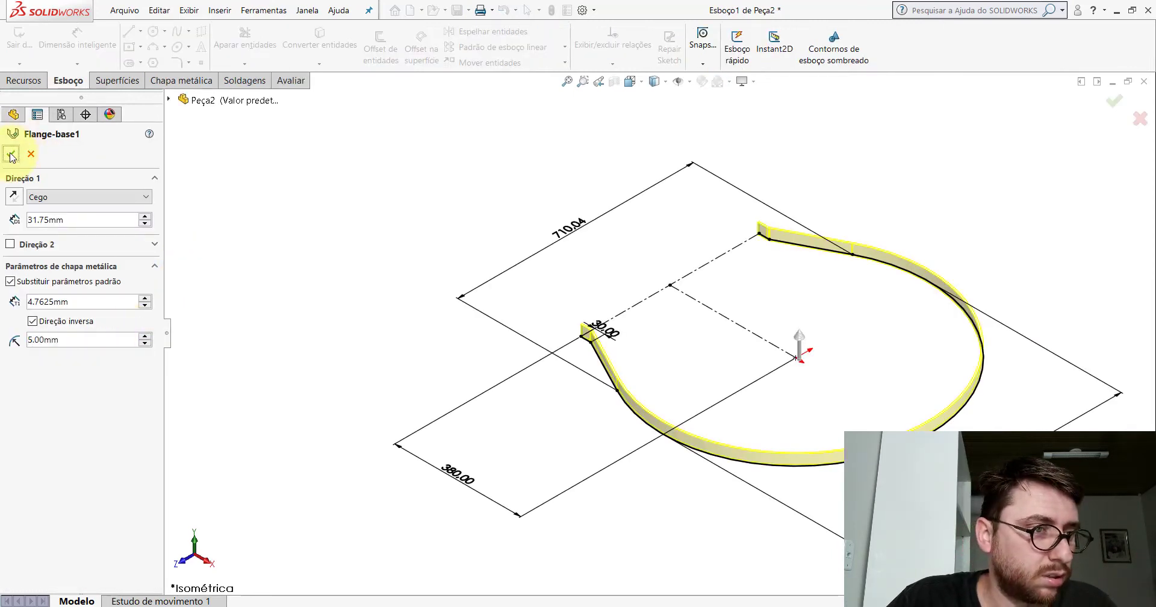
left_click(11, 152)
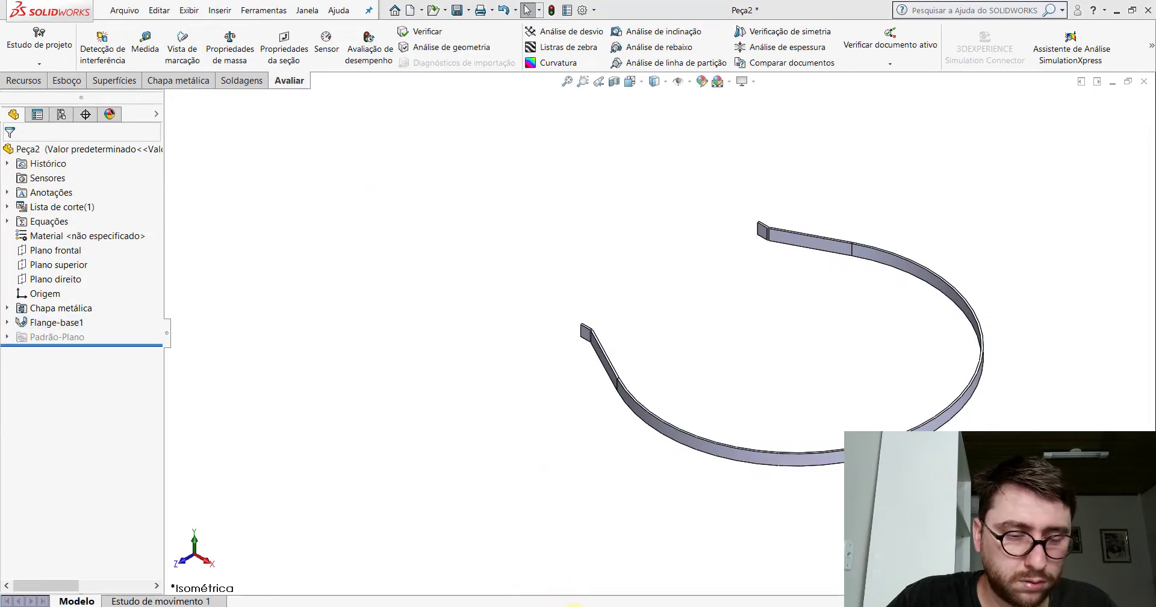
left_click(557, 583)
- Measure the end tab's top edge on PP-MAR(049)2000, reading 28.29 mm
left_click(145, 44)
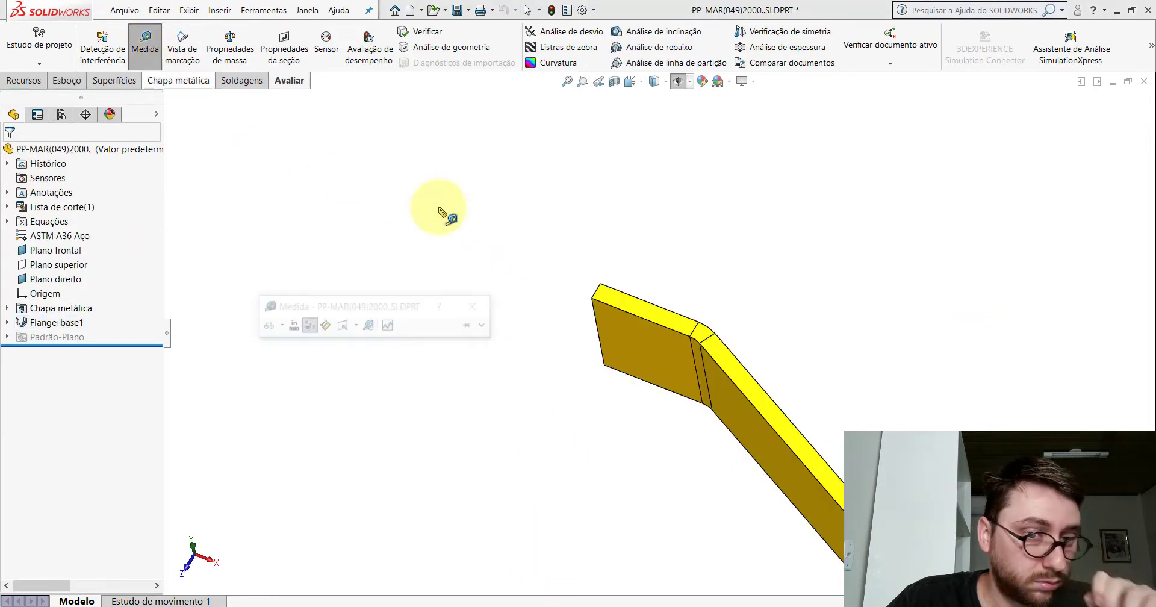
scroll(699, 366, "down", 3)
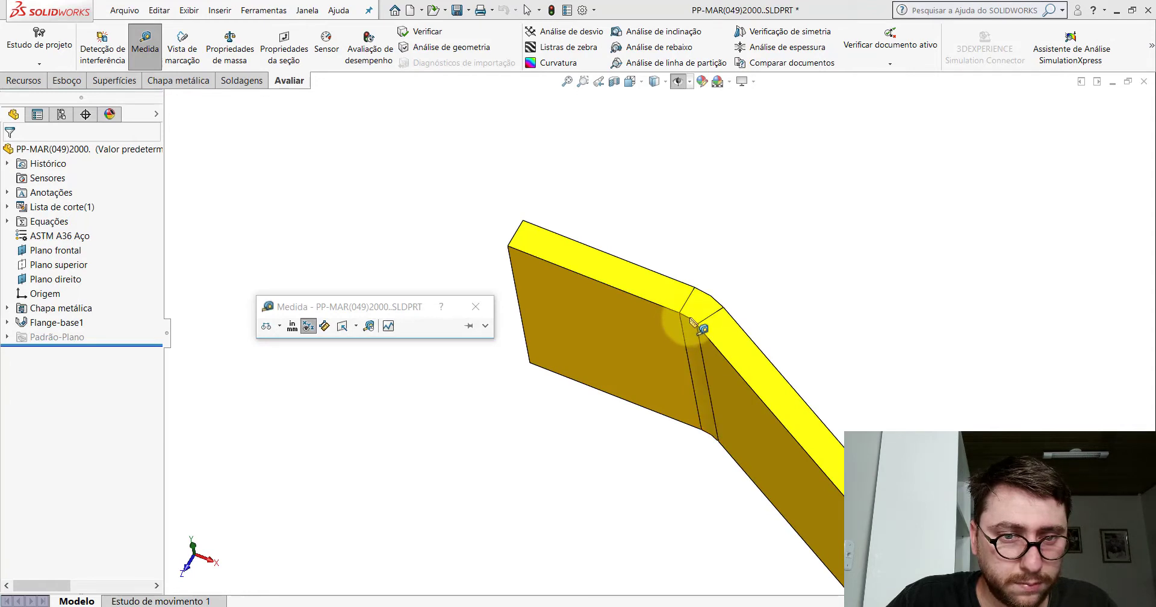
left_click(689, 317)
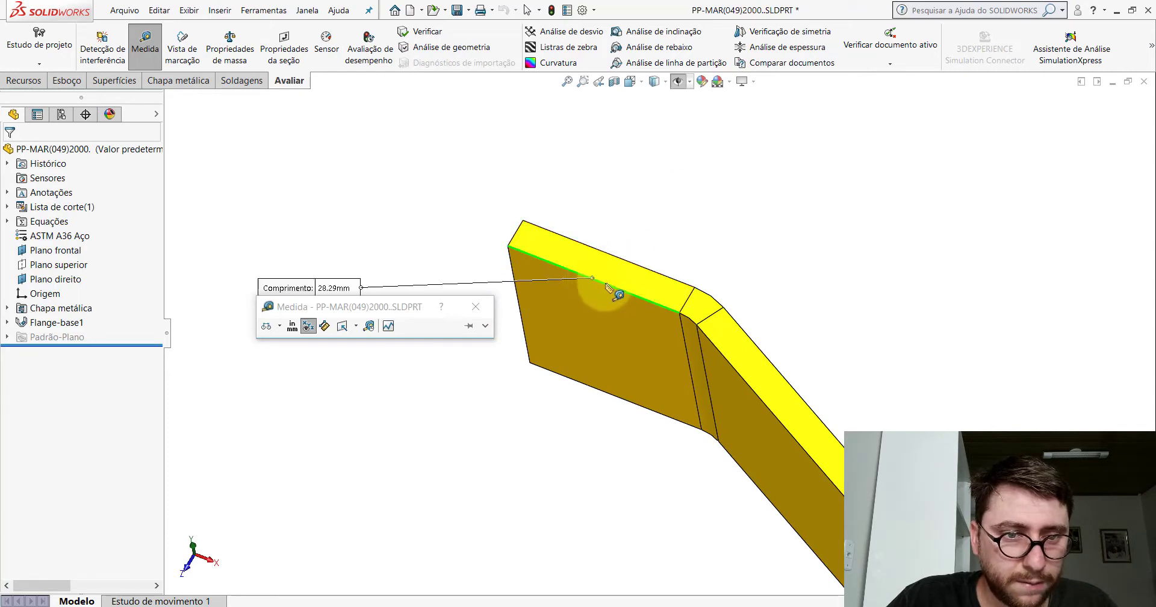
key("Escape")
key("Escape")
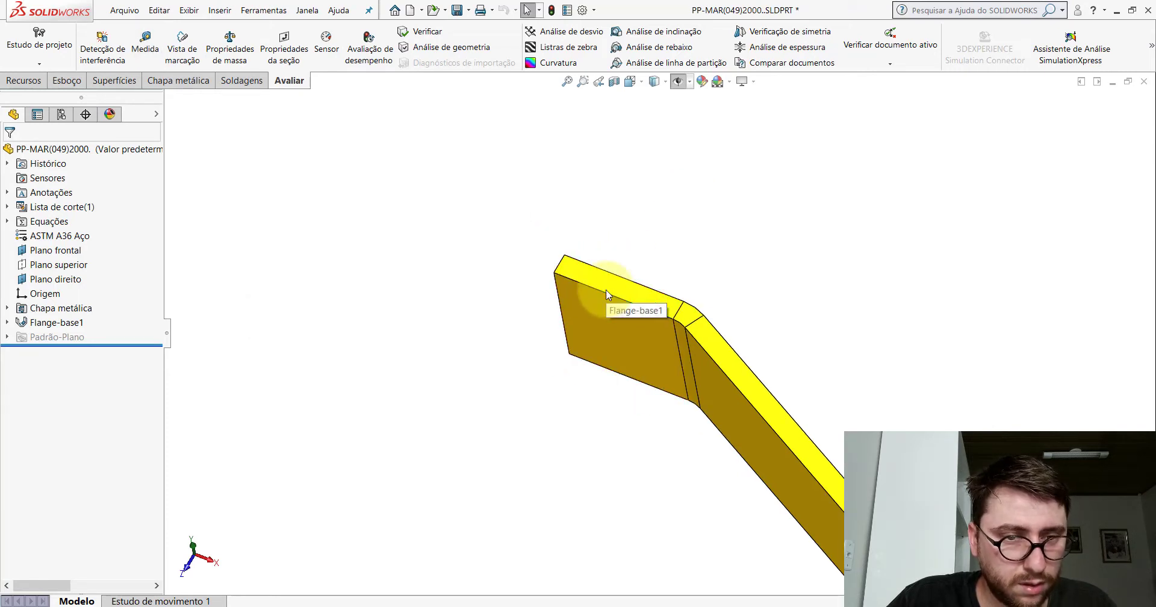
- Switch to the Top view and zoom in on the ring
key("space")
left_click(471, 356)
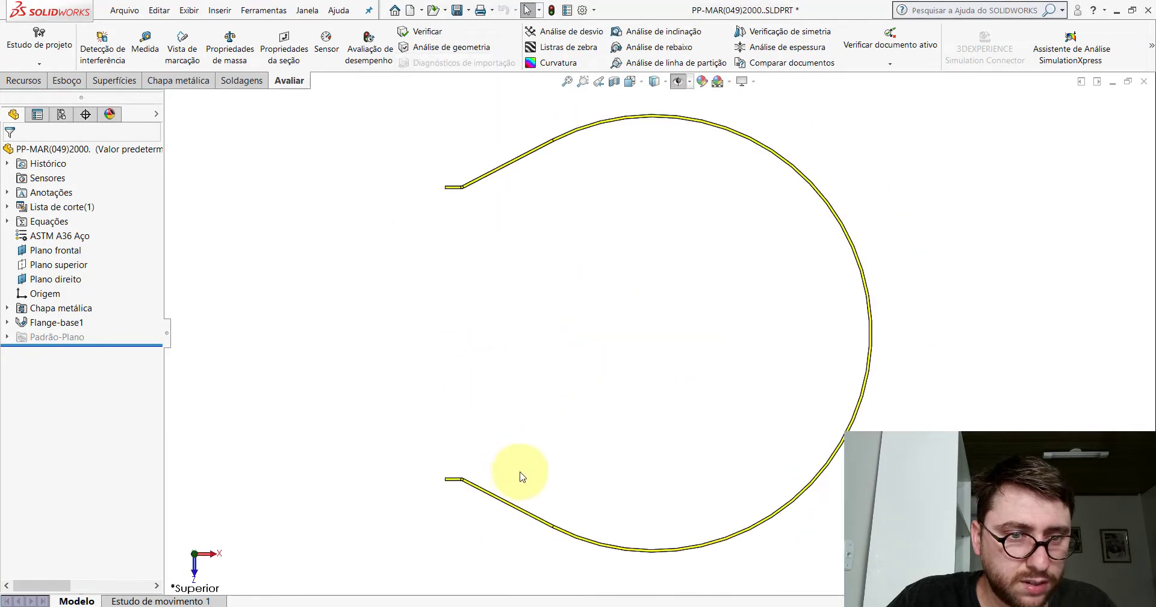
scroll(516, 473, "down", 3)
scroll(583, 346, "down", 3)
- Start a sketch on the tab's flat face and draw centerlines along the tab and bend
left_click(566, 327)
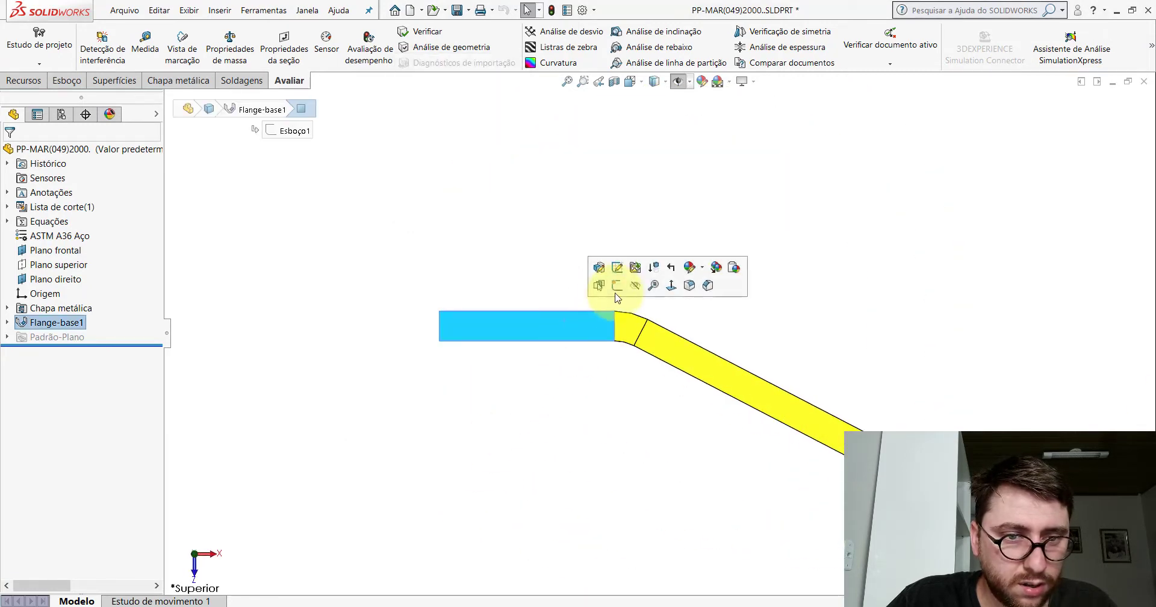
left_click(611, 285)
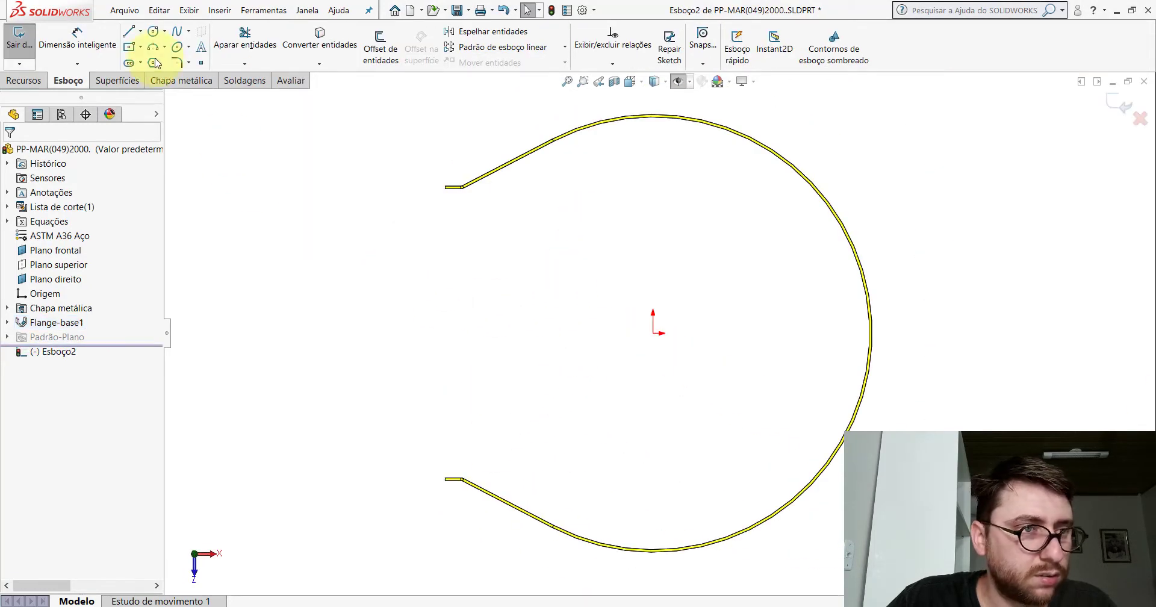
left_click(140, 32)
left_click(157, 60)
scroll(478, 465, "down", 2)
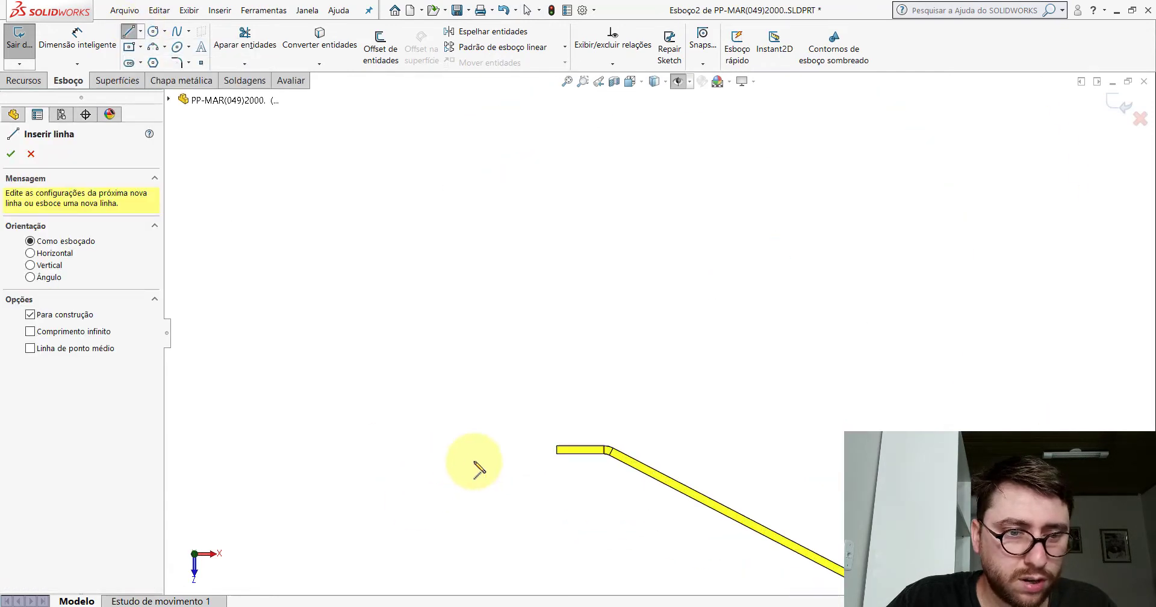
scroll(671, 431, "down", 2)
scroll(659, 426, "down", 1)
scroll(460, 420, "down", 1)
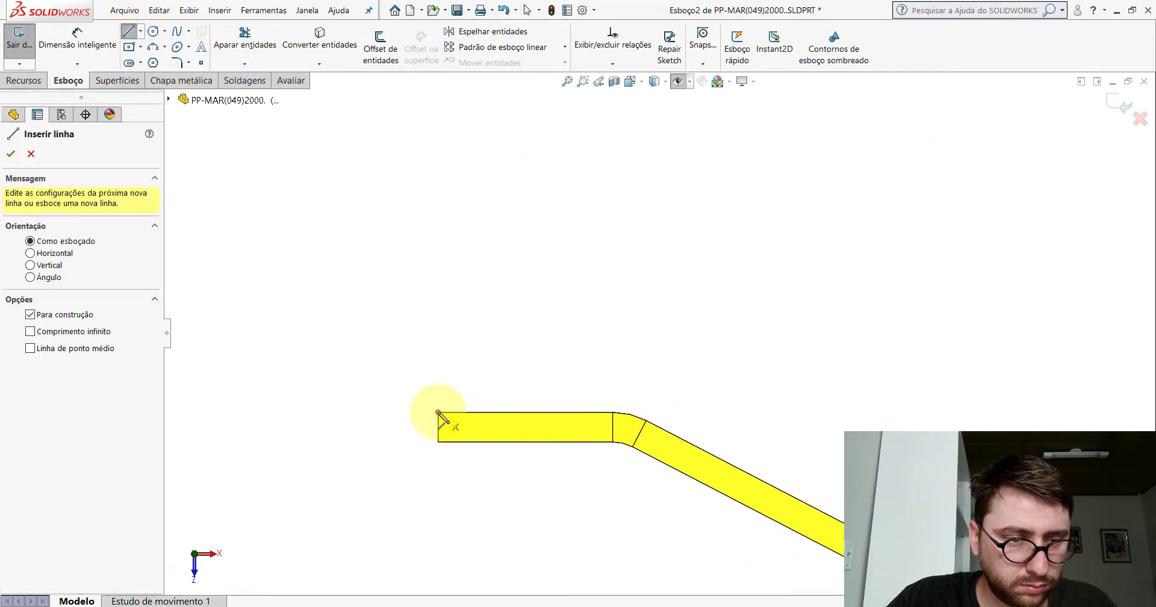
left_click(438, 412)
left_click(630, 413)
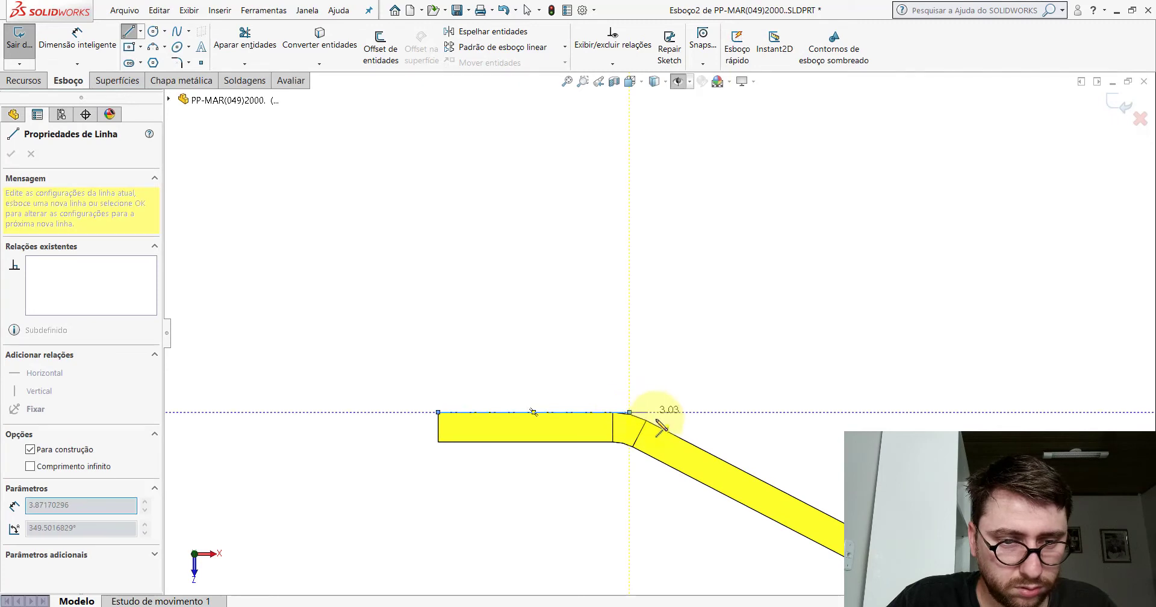
left_click(647, 421)
key("Escape")
- Make the angled construction line collinear with the adjacent model edge
scroll(638, 410, "down", 5)
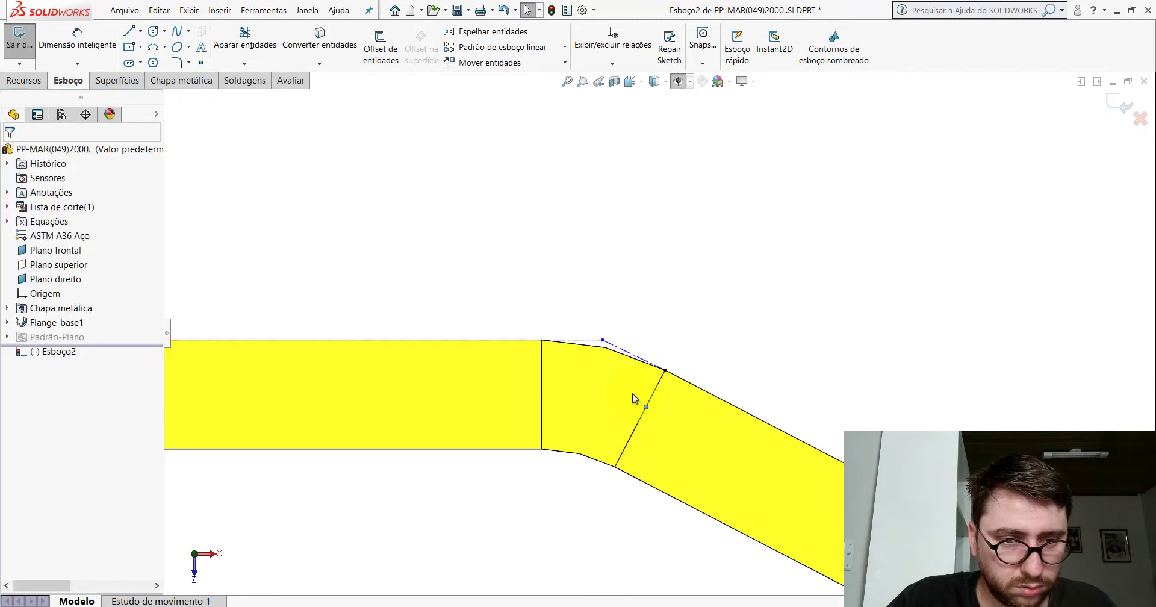
left_click(628, 356)
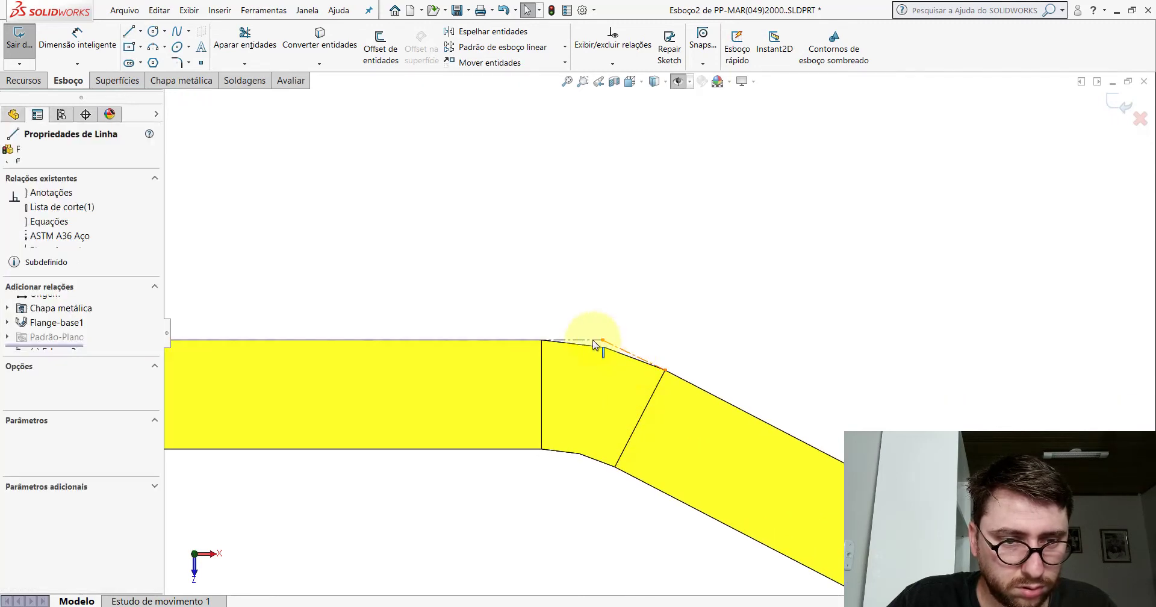
left_click(682, 380, "ctrl")
left_click(20, 377)
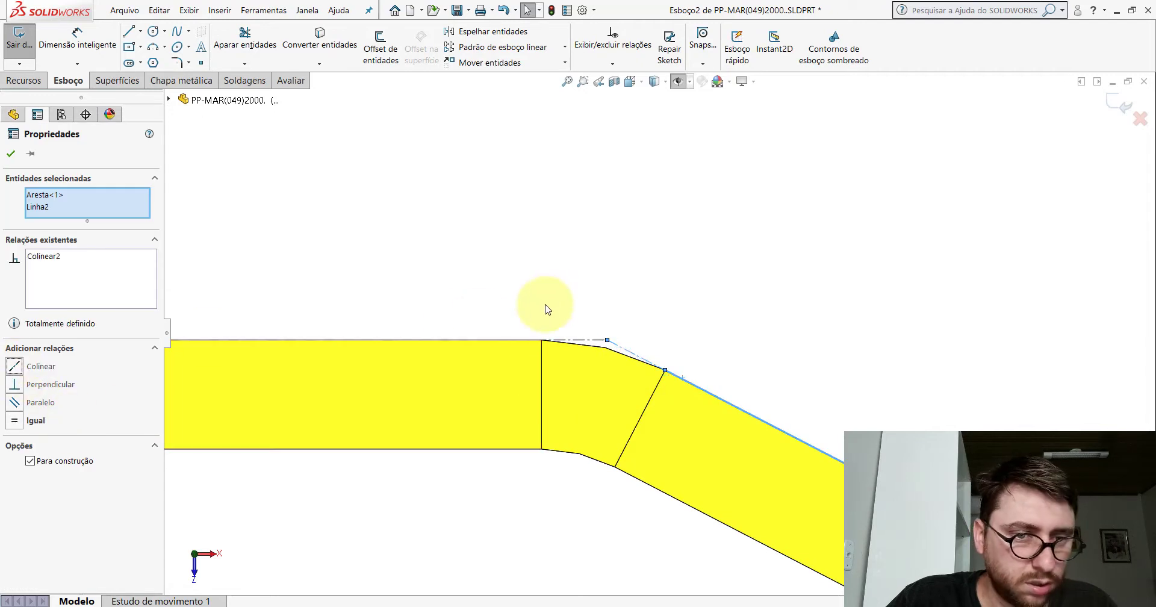
left_click(545, 304)
- Try dimensioning the bend vertex from the left edge, cancel, and exit the sketch
left_click(54, 42)
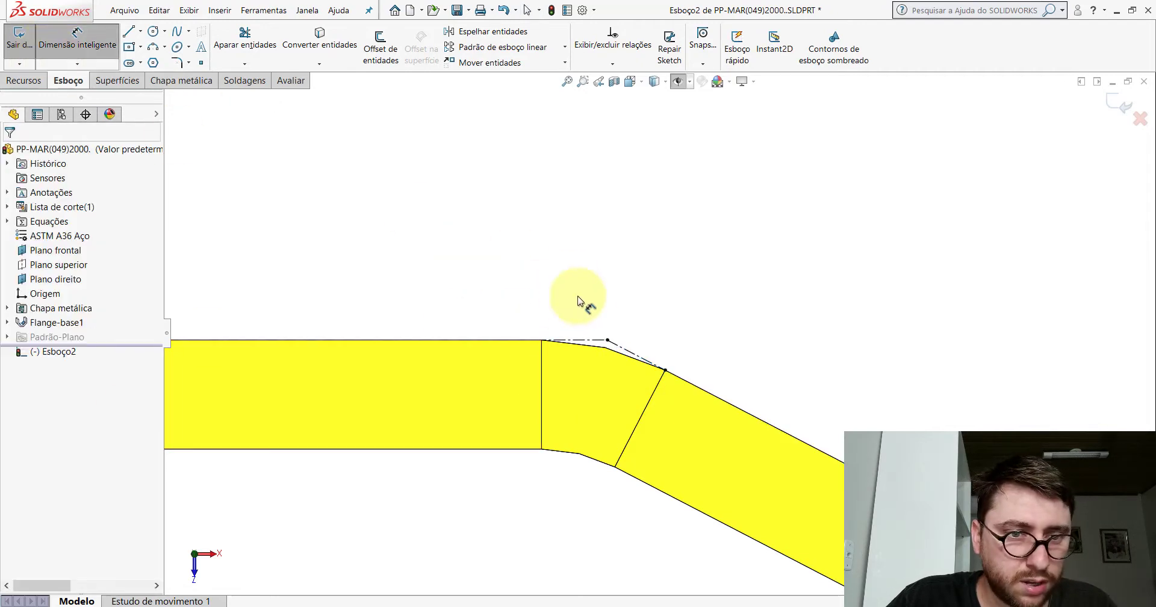
left_click(607, 340)
scroll(626, 336, "up", 4)
left_click(354, 356)
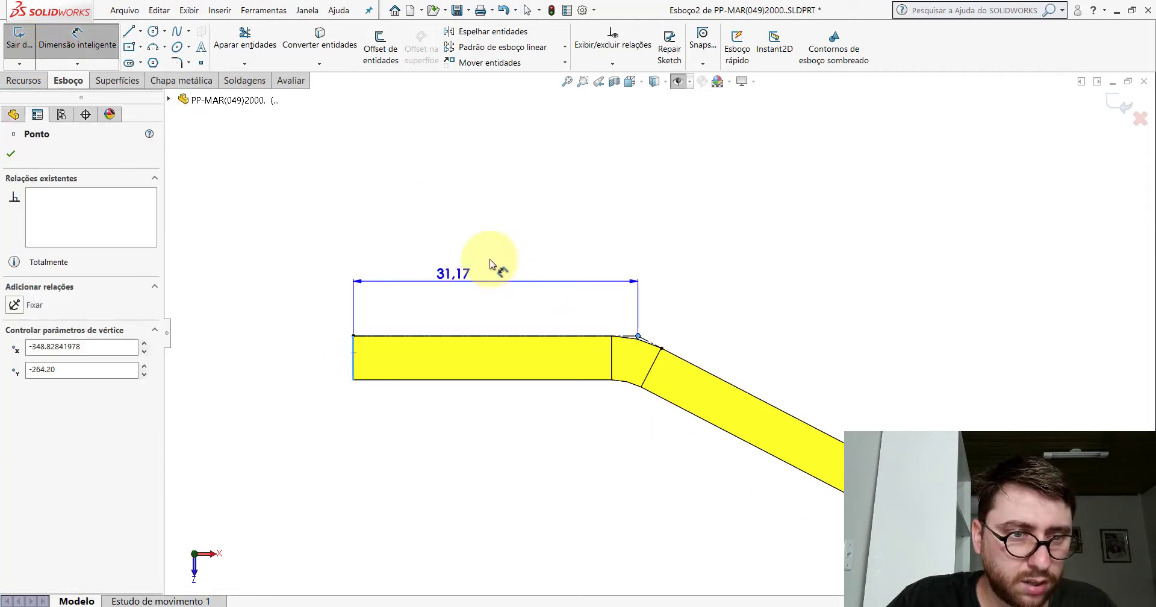
key("Escape")
left_click(1140, 119)
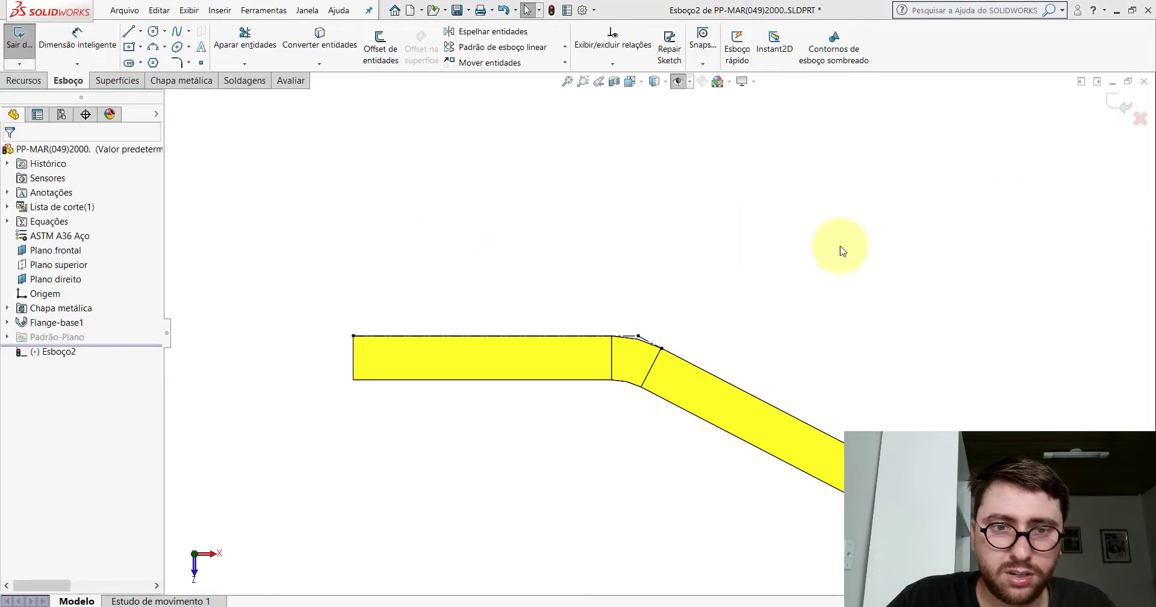
- Discard the sketch and switch to Peça2, viewing the ring from above
left_click(569, 332)
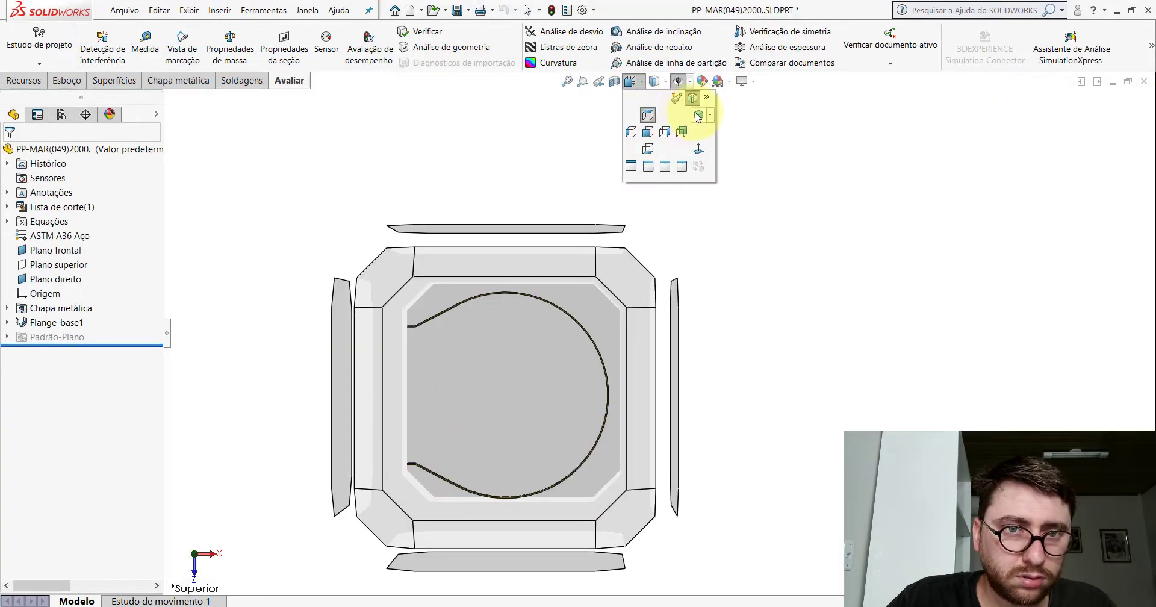
left_click(684, 98)
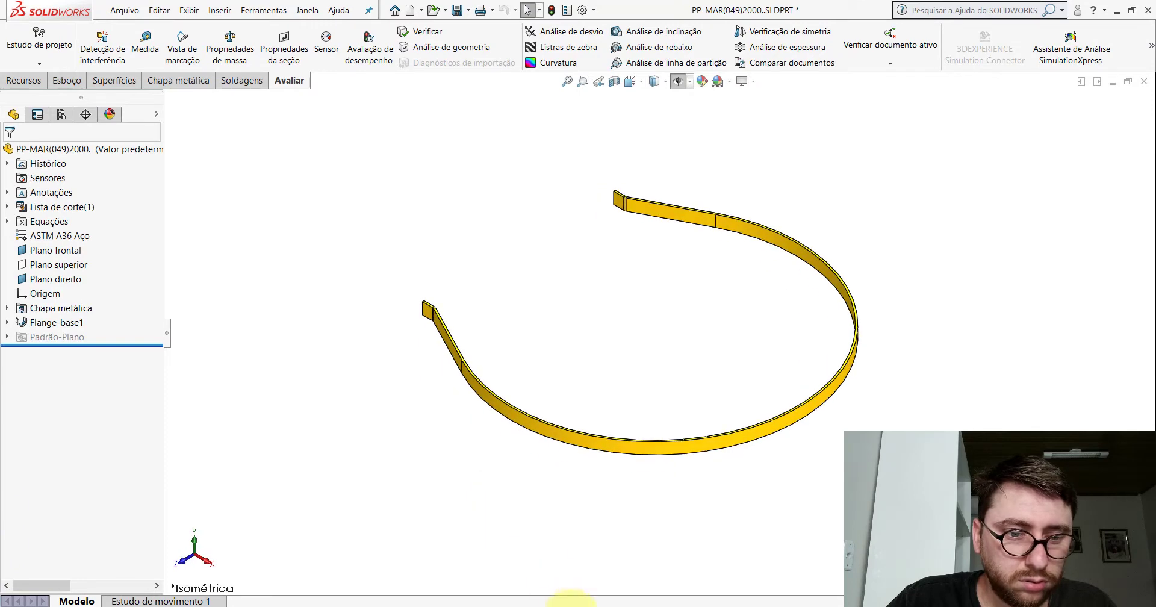
left_click(738, 564)
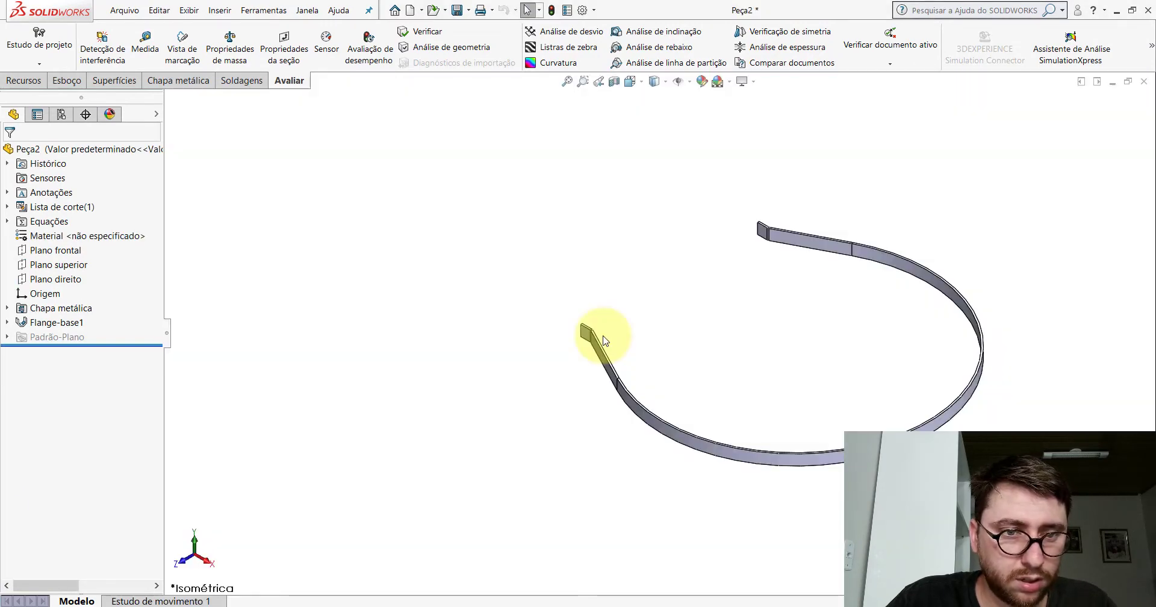
key("space")
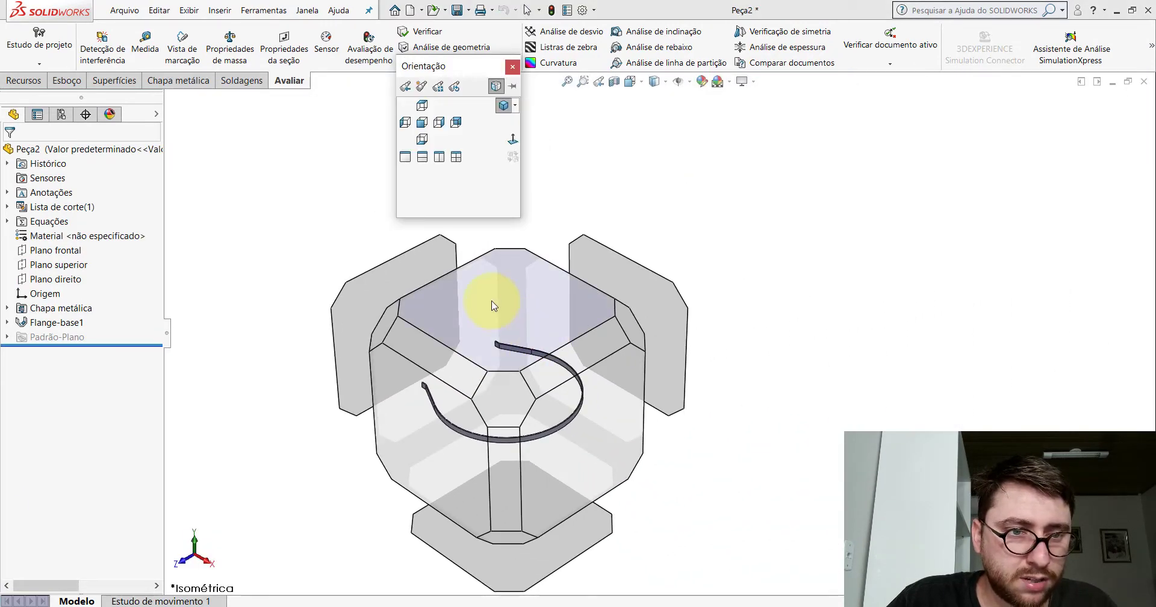
left_click(491, 304)
scroll(528, 147, "down", 4)
scroll(557, 209, "down", 3)
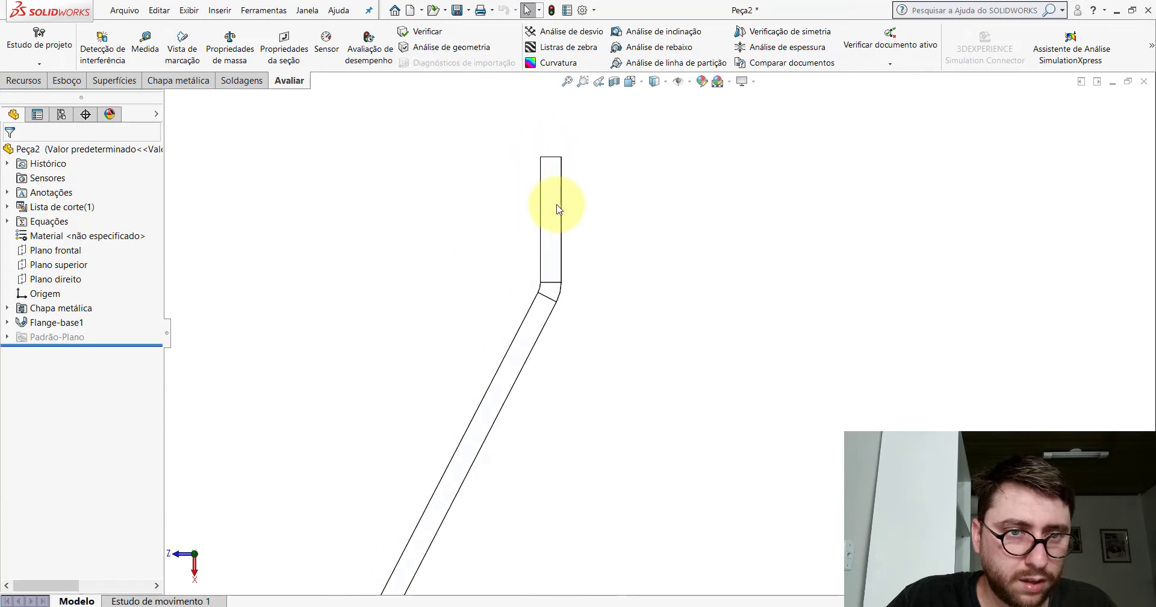
- Sketch on the flange end face and draw centerlines along the straight strip and bend
left_click(557, 207)
left_click(610, 170)
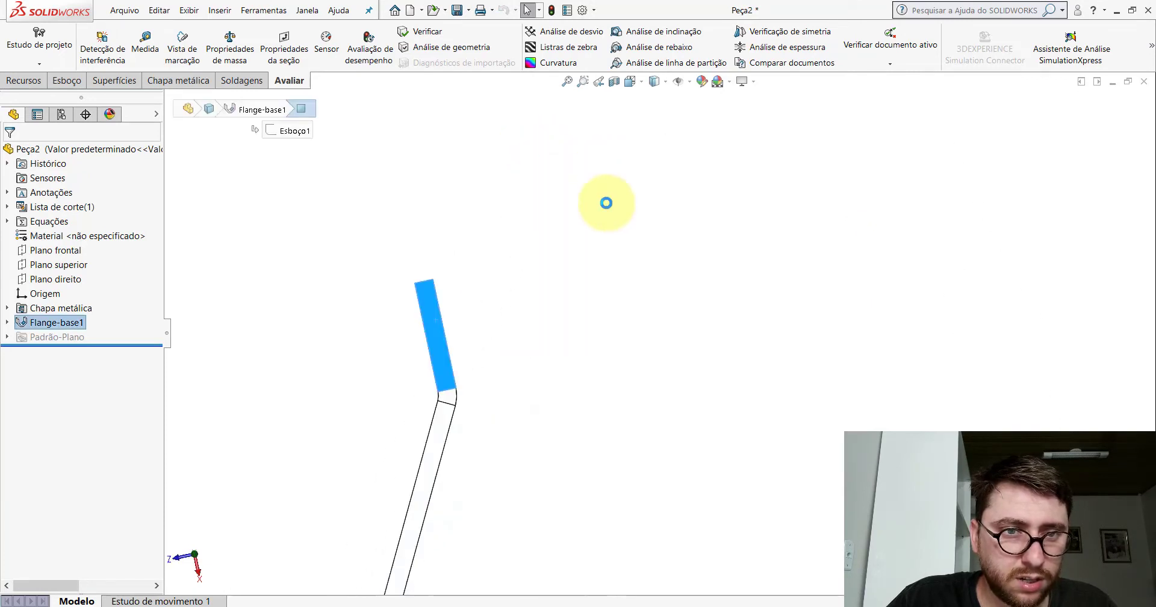
scroll(478, 466, "down", 5)
scroll(555, 411, "down", 3)
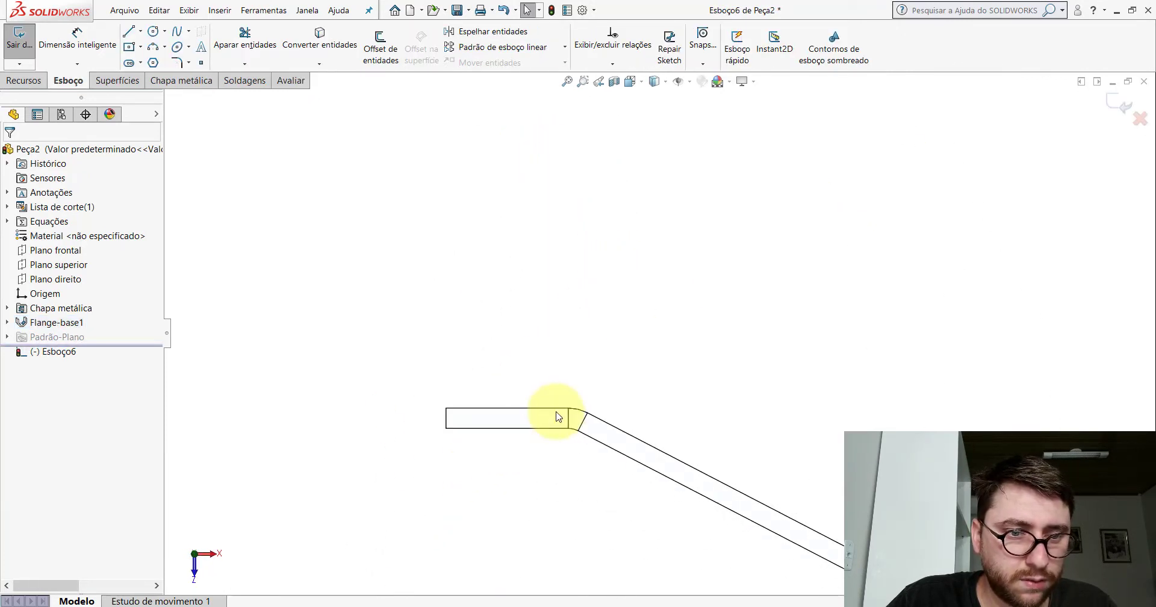
left_click(141, 32)
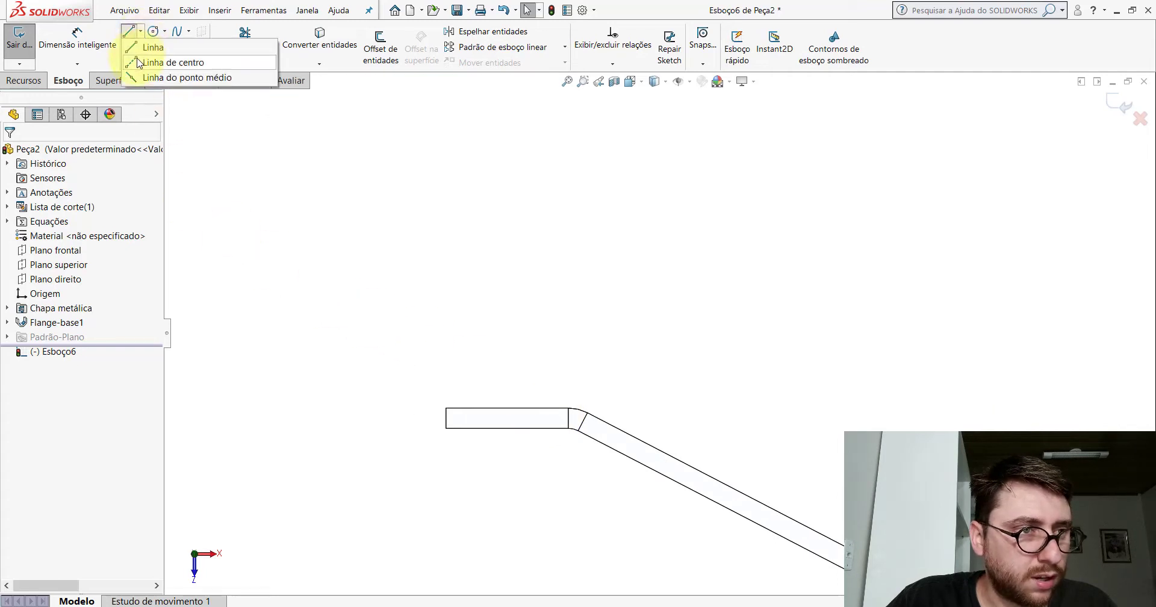
left_click(139, 63)
scroll(478, 373, "down", 2)
left_click(465, 435)
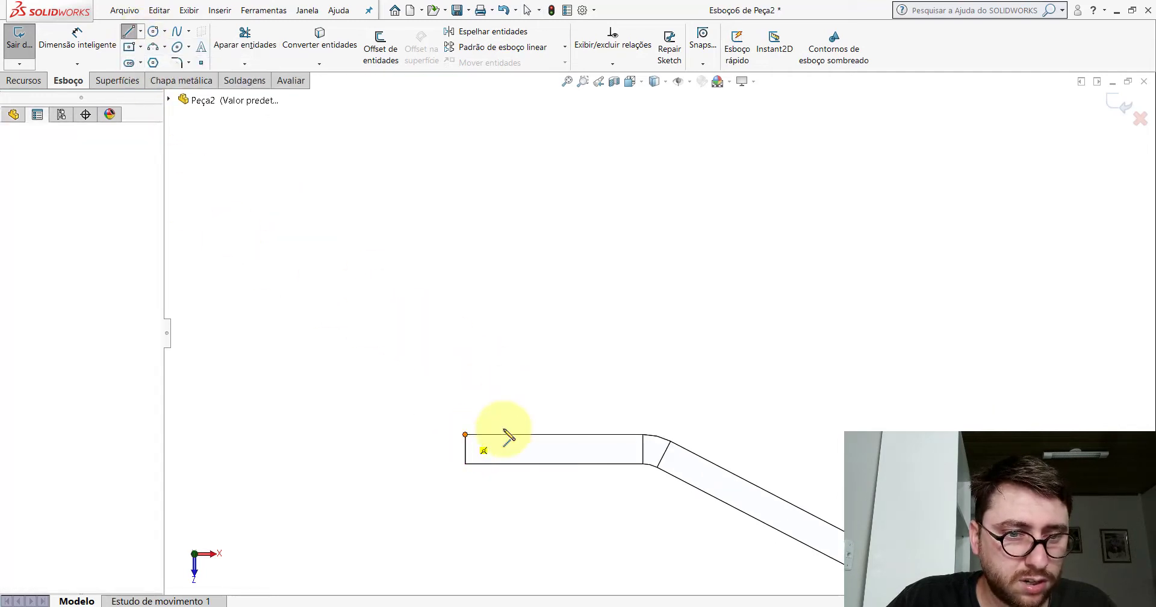
left_click(664, 436)
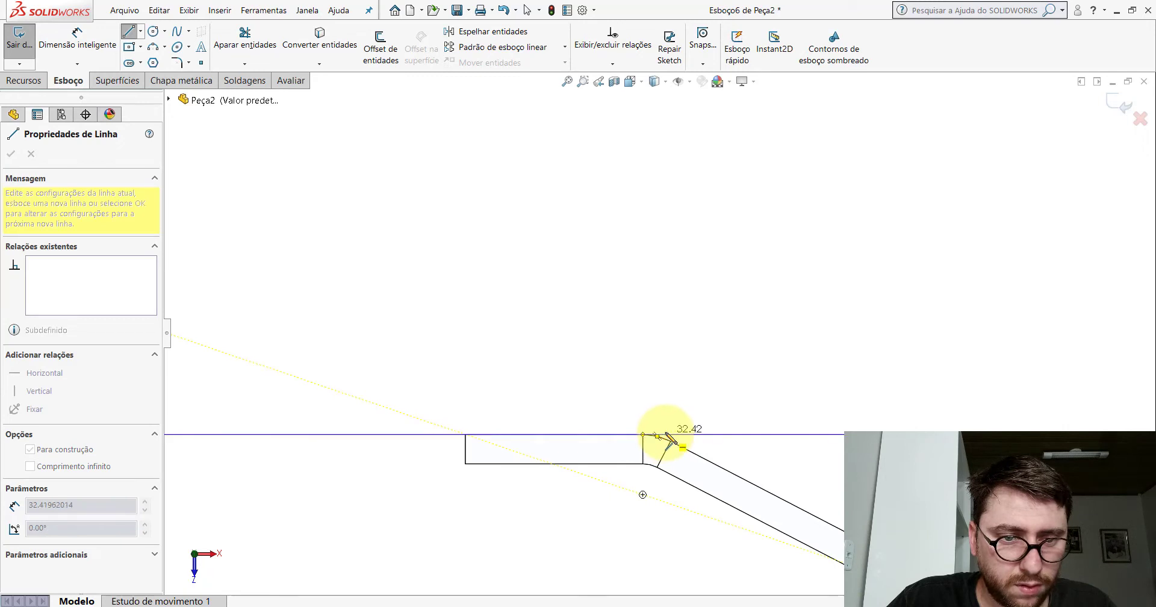
scroll(669, 435, "down", 3)
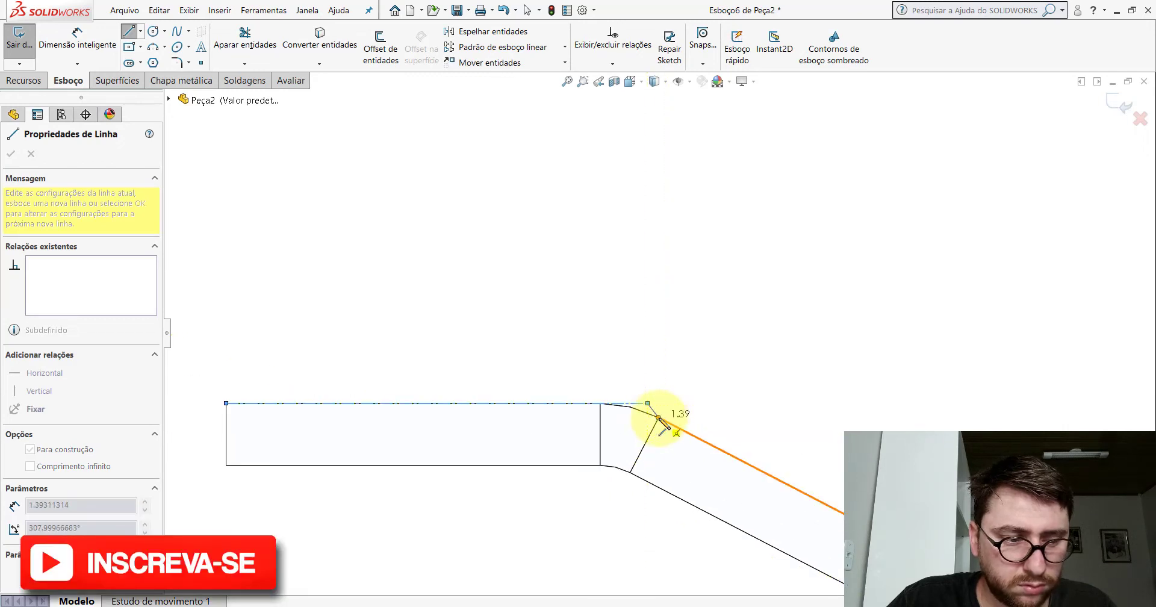
left_click(659, 417)
key("Escape")
- Make the construction line collinear with the strip's top edge
scroll(663, 402, "down", 2)
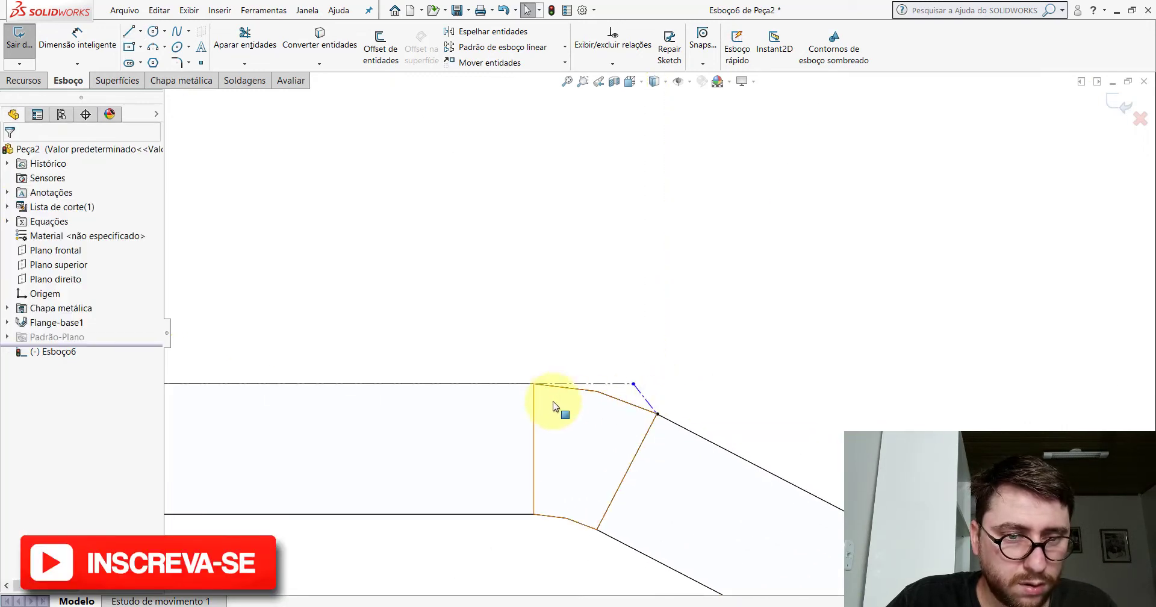
left_click(645, 401)
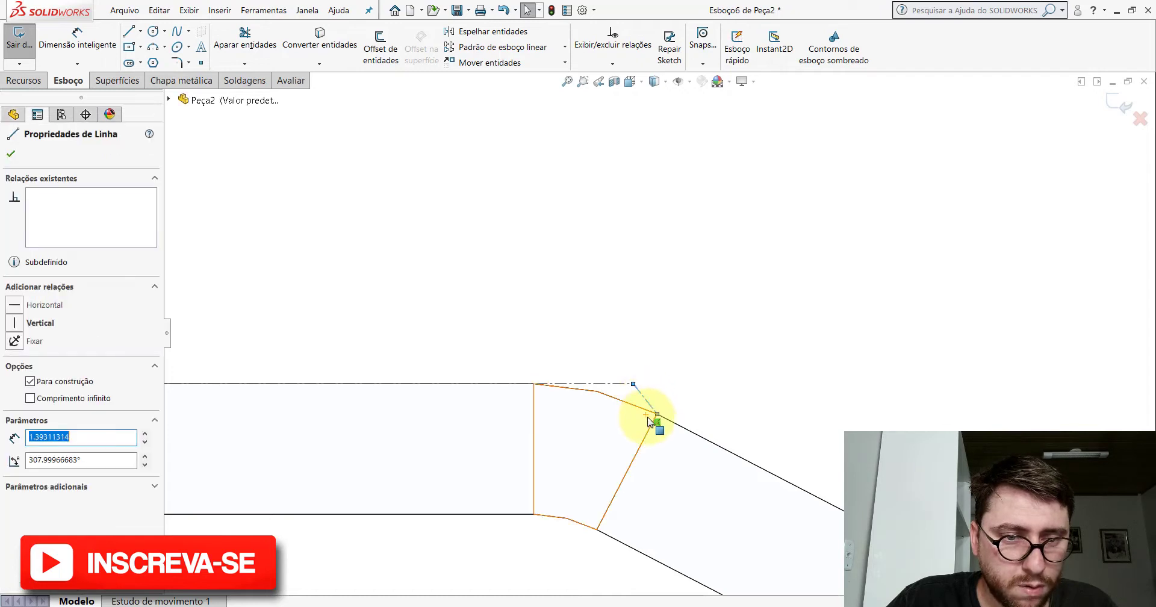
left_click(676, 426, "ctrl")
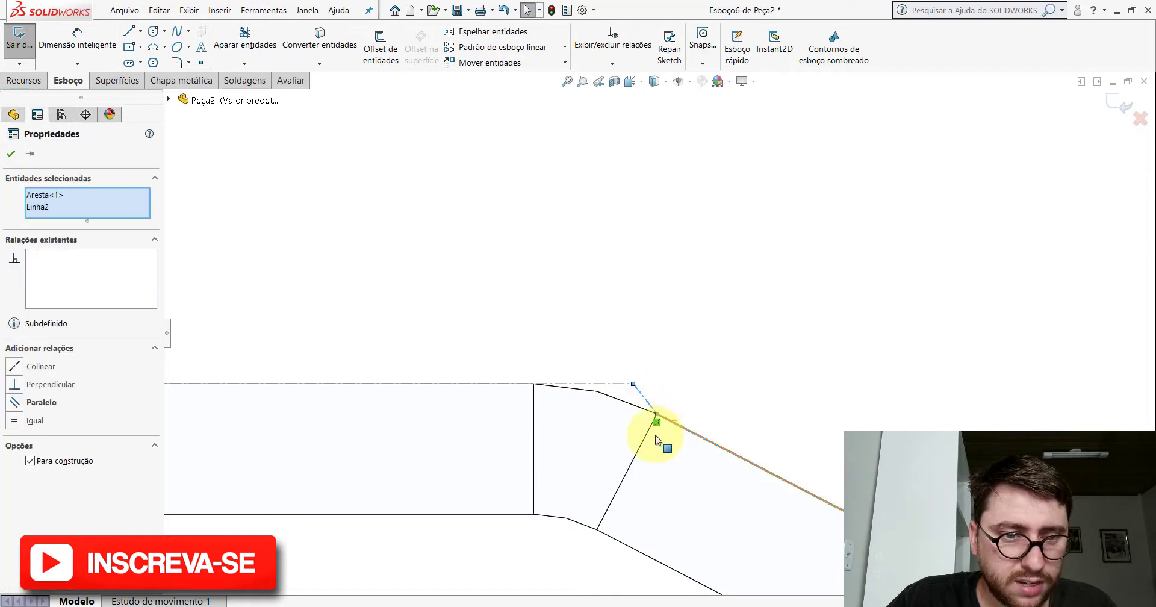
left_click(16, 366)
left_click(11, 154)
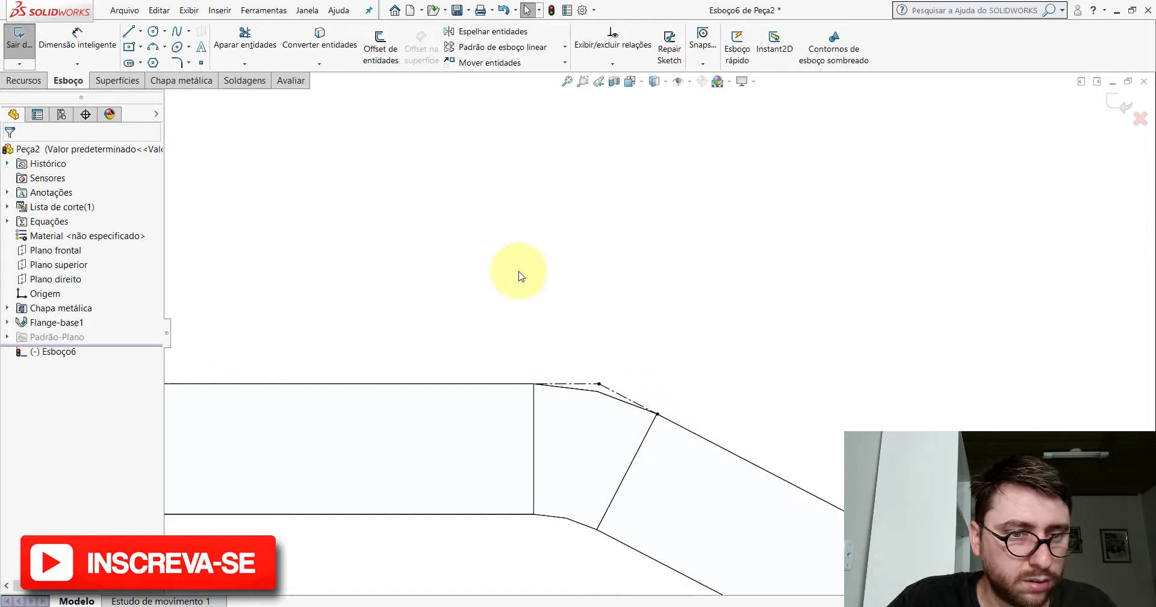
- Try dimensioning the corner point from the left end, then exit and select Esboço6
left_click(77, 43)
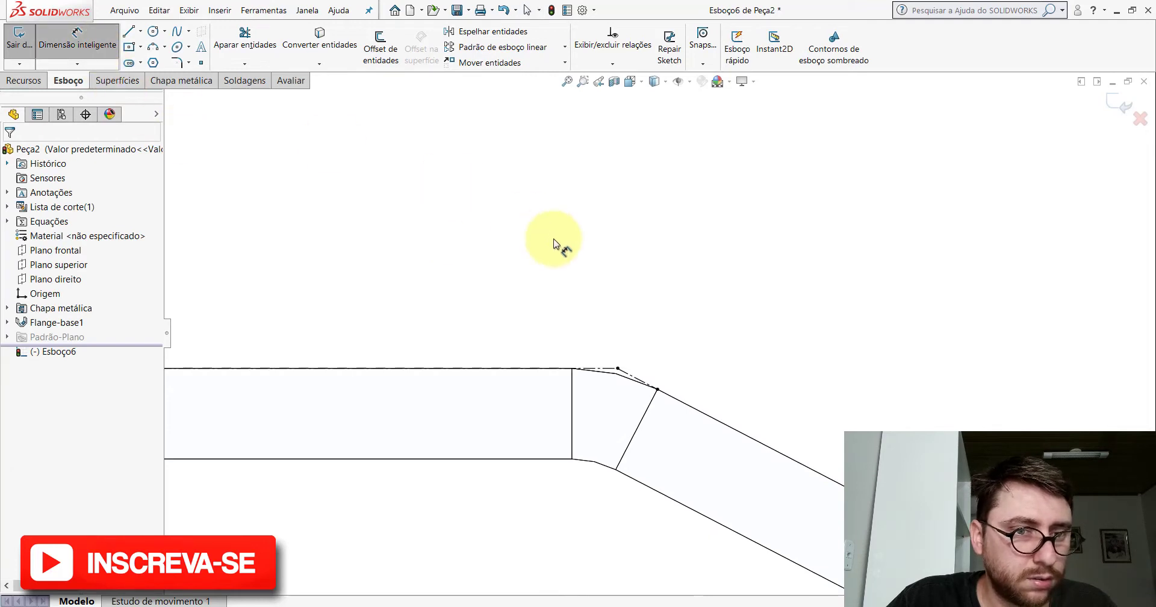
left_click(618, 367)
scroll(621, 370, "up", 2)
left_click(354, 365)
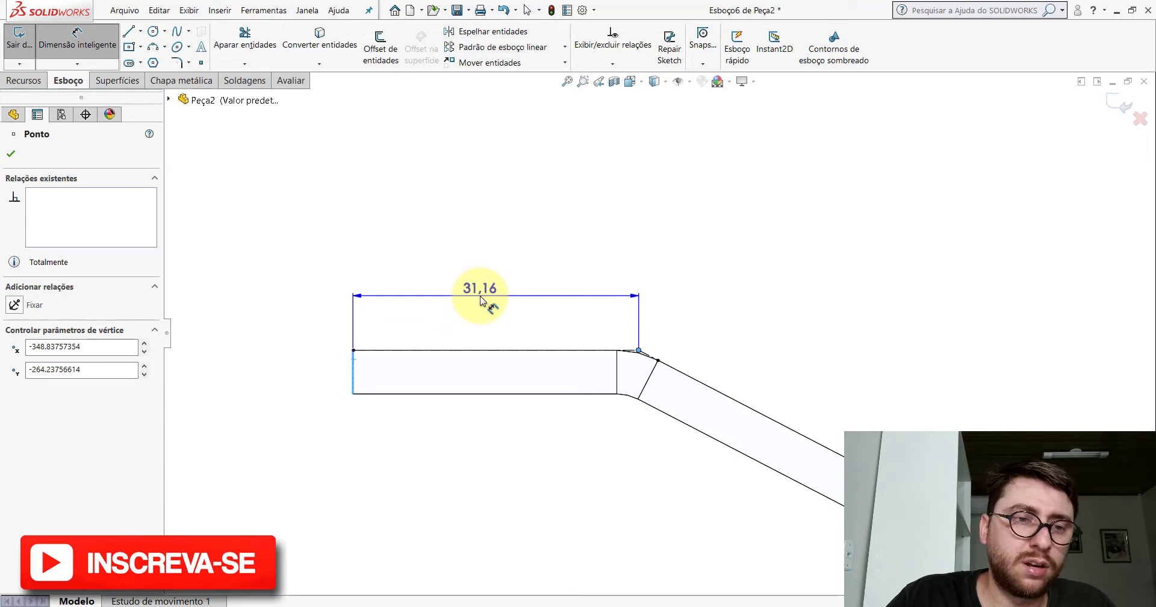
key("Escape")
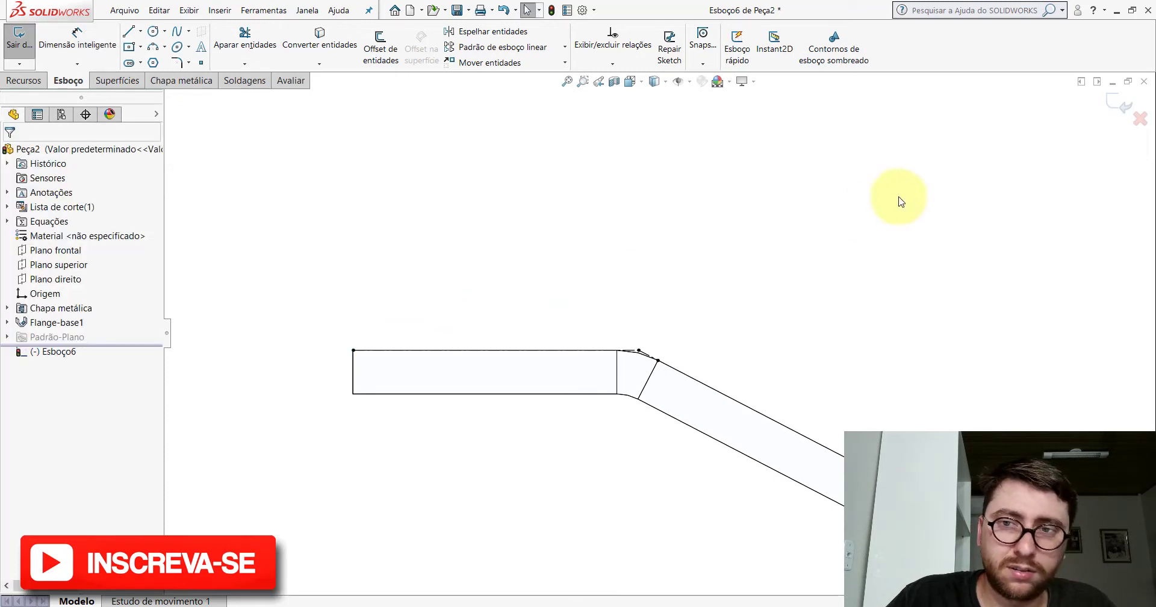
left_click(1122, 106)
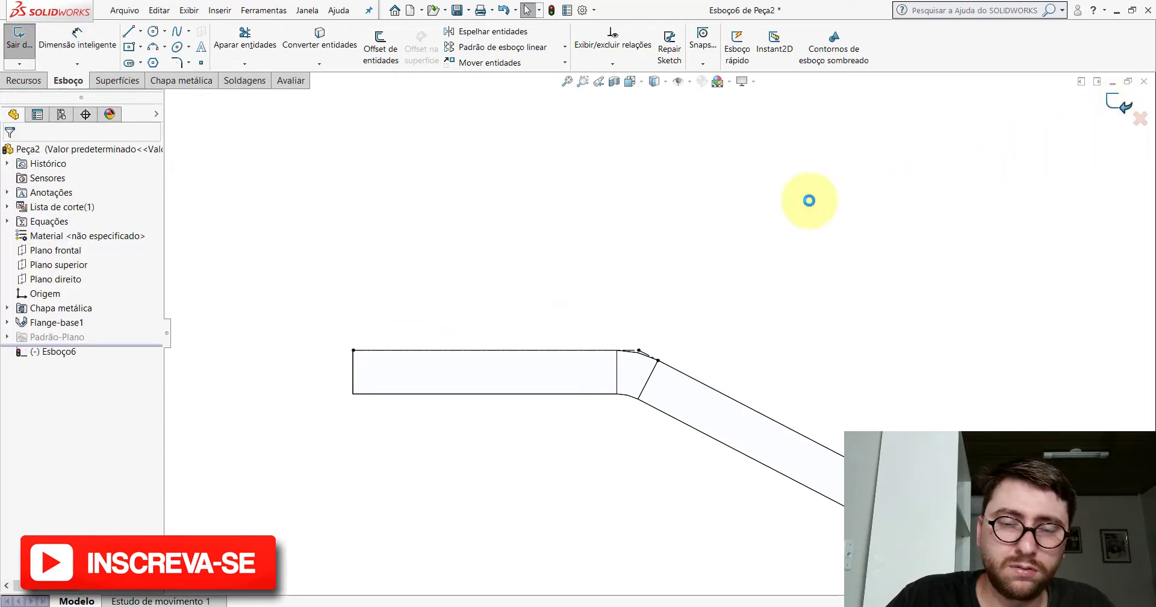
left_click(819, 260)
- Delete Esboço6 and show the part in isometric view
right_click(44, 342)
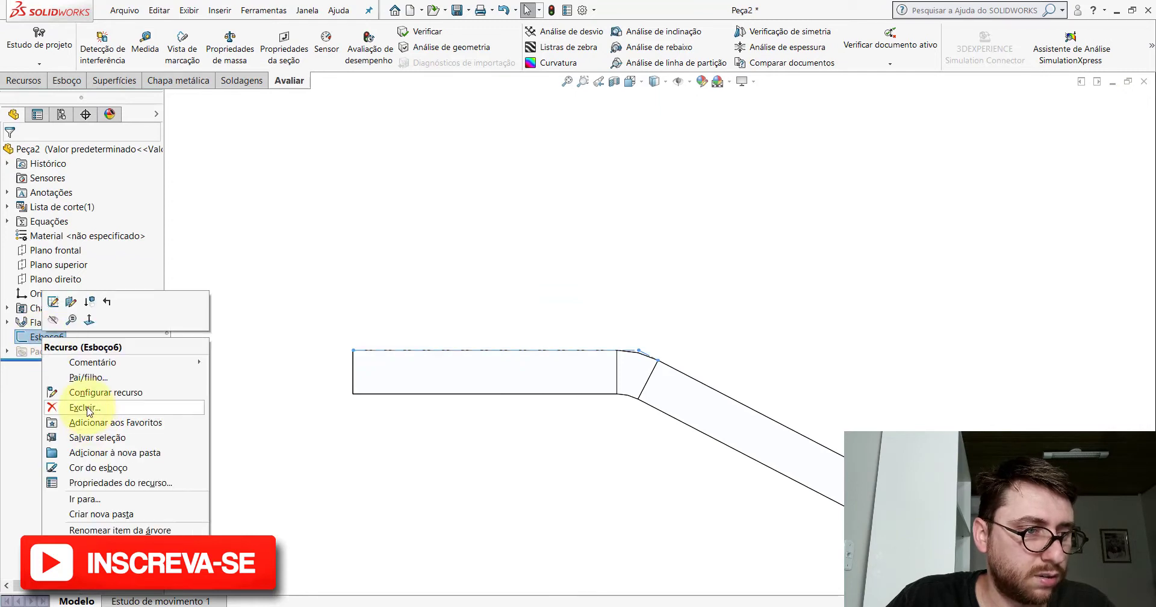
left_click(85, 405)
left_click(638, 83)
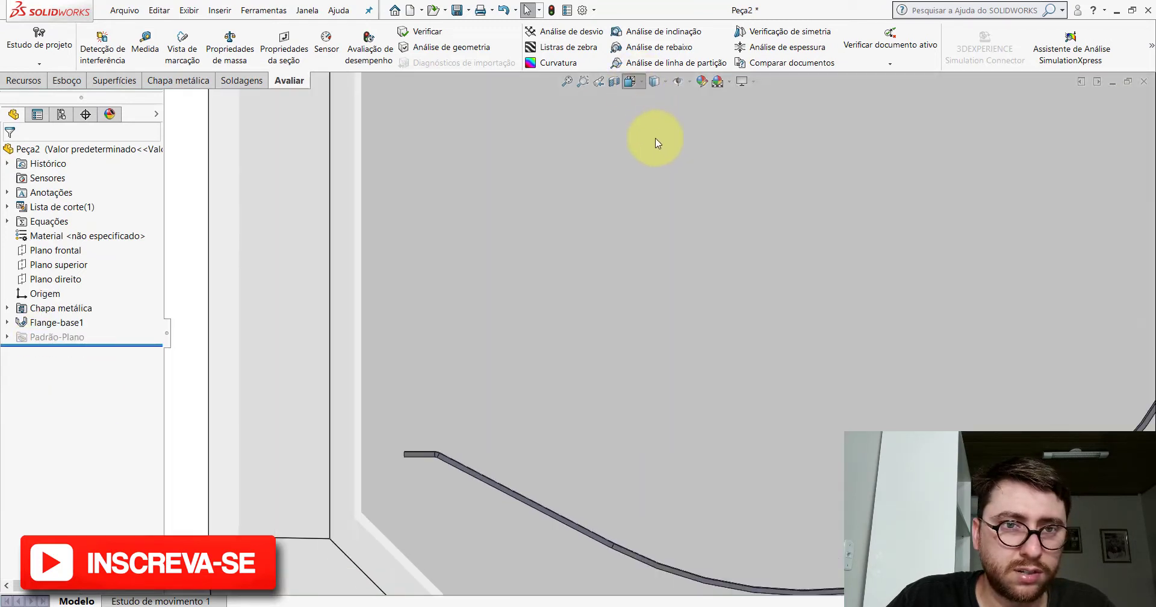
left_click(697, 104)
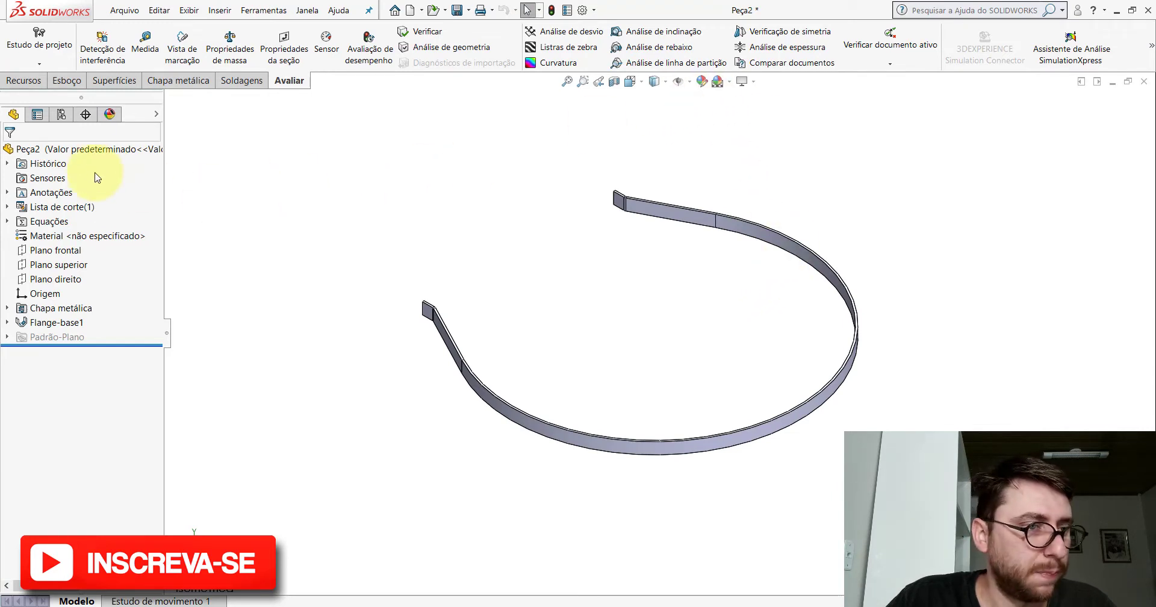
- Assign AISI 1020 material to Peça2 and paste the yellow appearance onto it
right_click(59, 239)
left_click(108, 301)
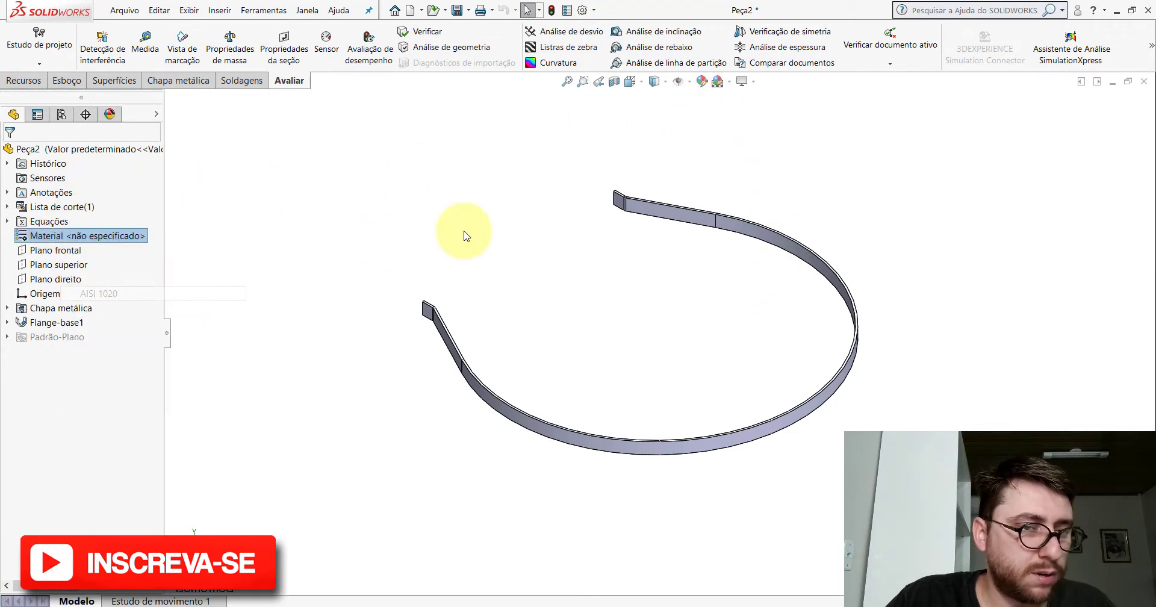
scroll(676, 310, "up", 3)
scroll(748, 305, "down", 2)
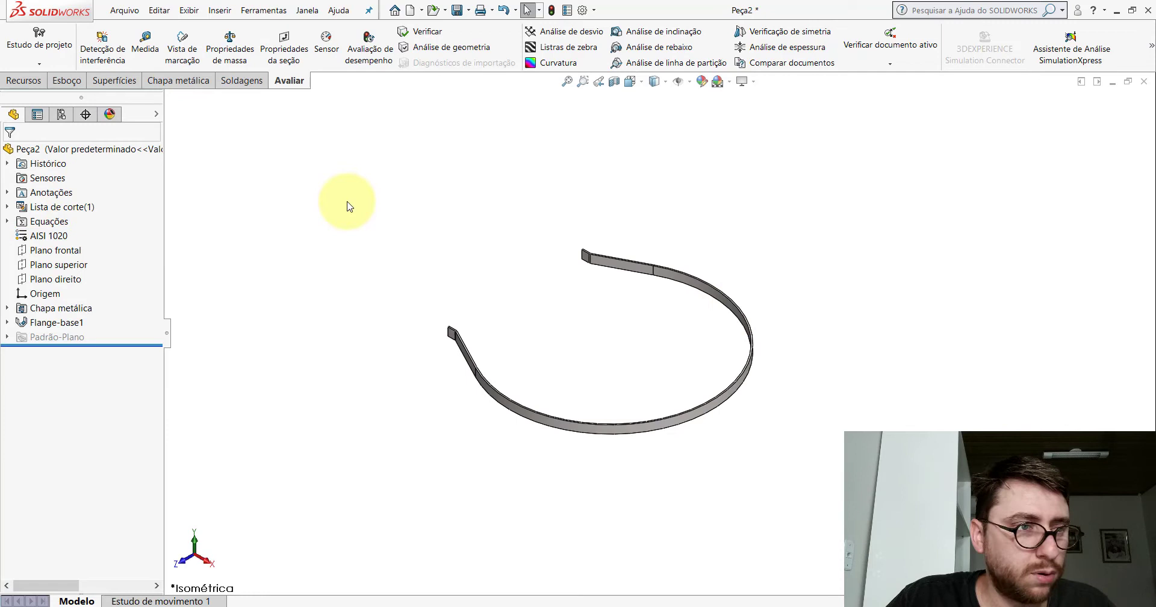
right_click(30, 154)
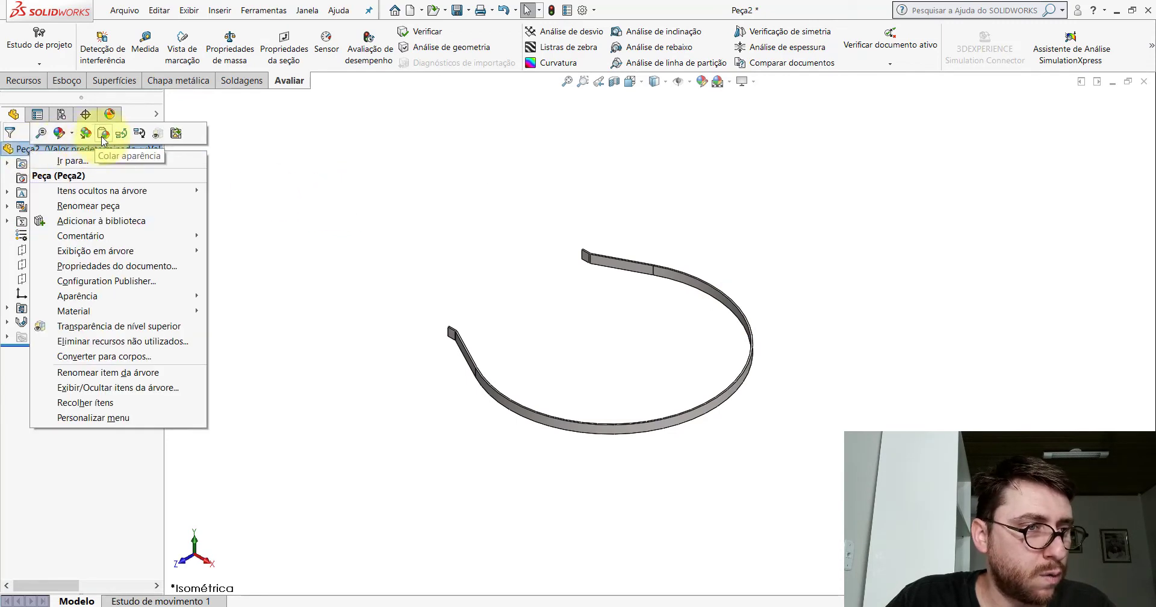
left_click(103, 138)
- Show Plano frontal and Plano direito
left_click(63, 249)
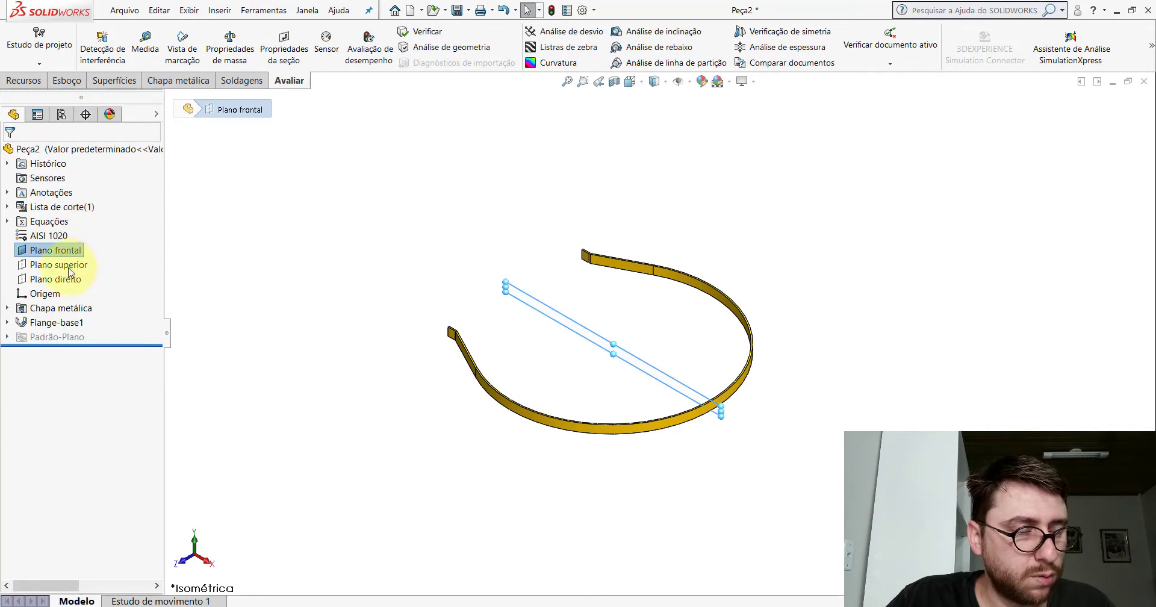
left_click(206, 238)
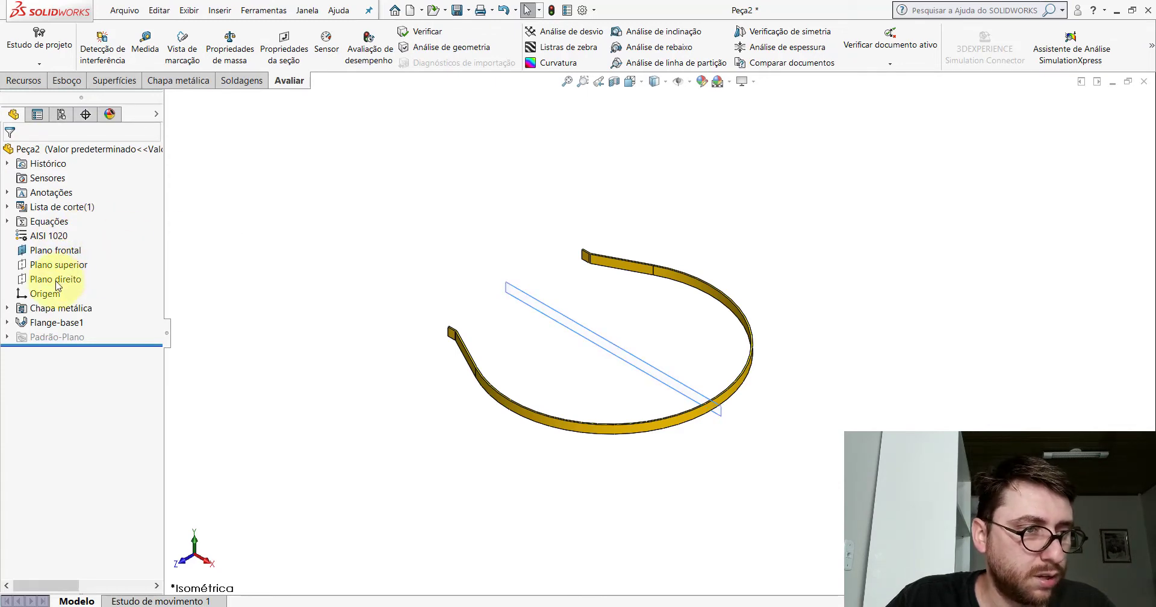
left_click(57, 280)
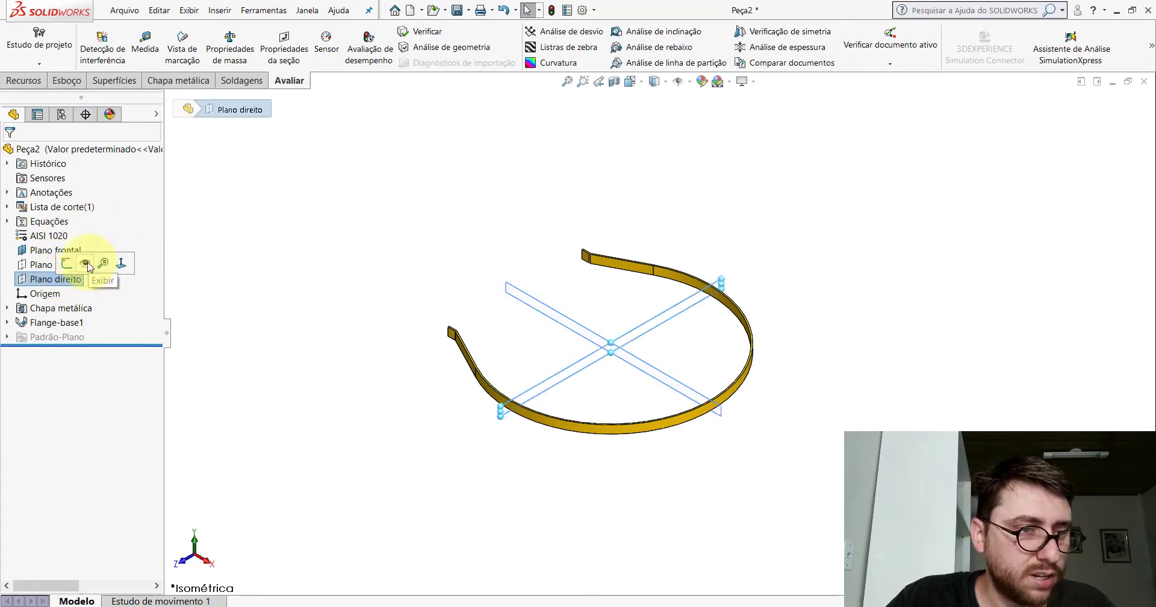
left_click(86, 263)
scroll(634, 340, "down", 1)
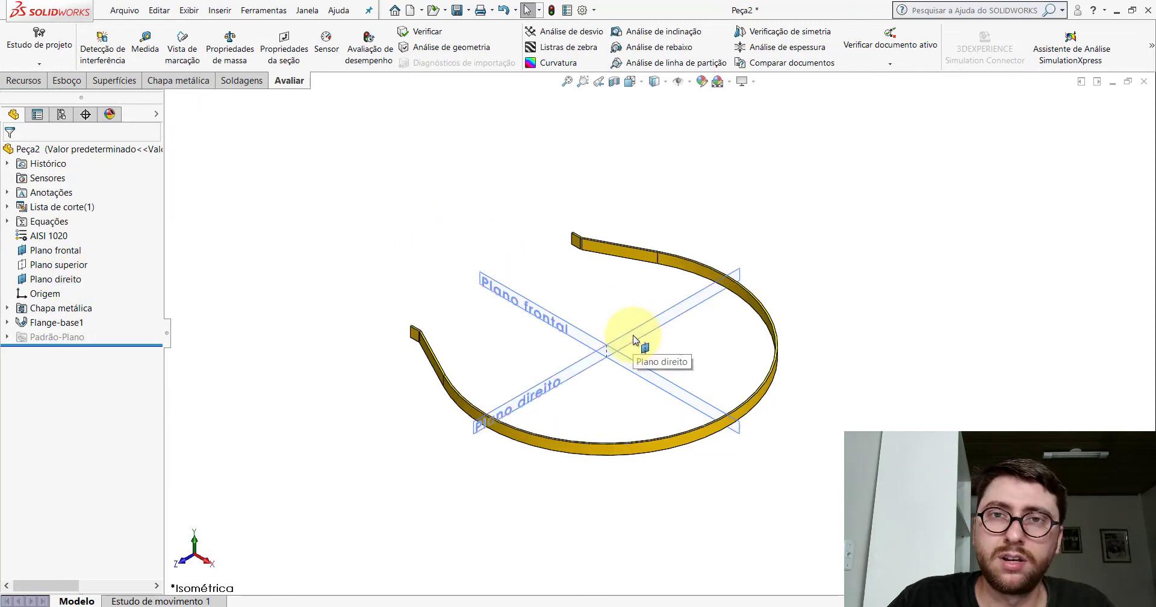
- Unfold the ring with Planificar and orbit and zoom to inspect the straight strip
left_click(167, 83)
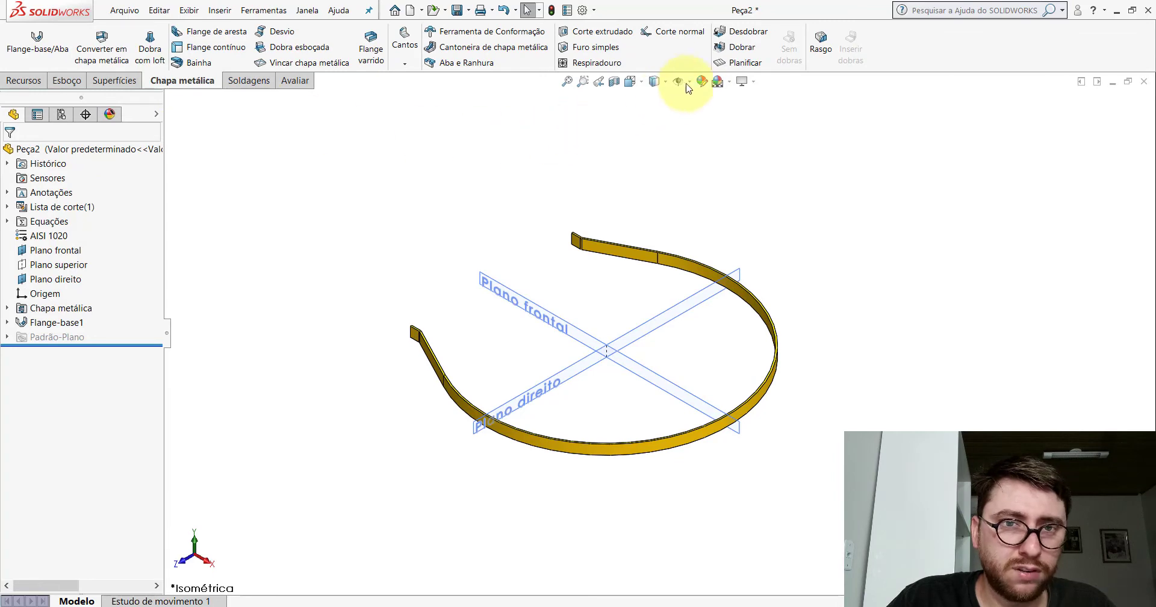
left_click(739, 64)
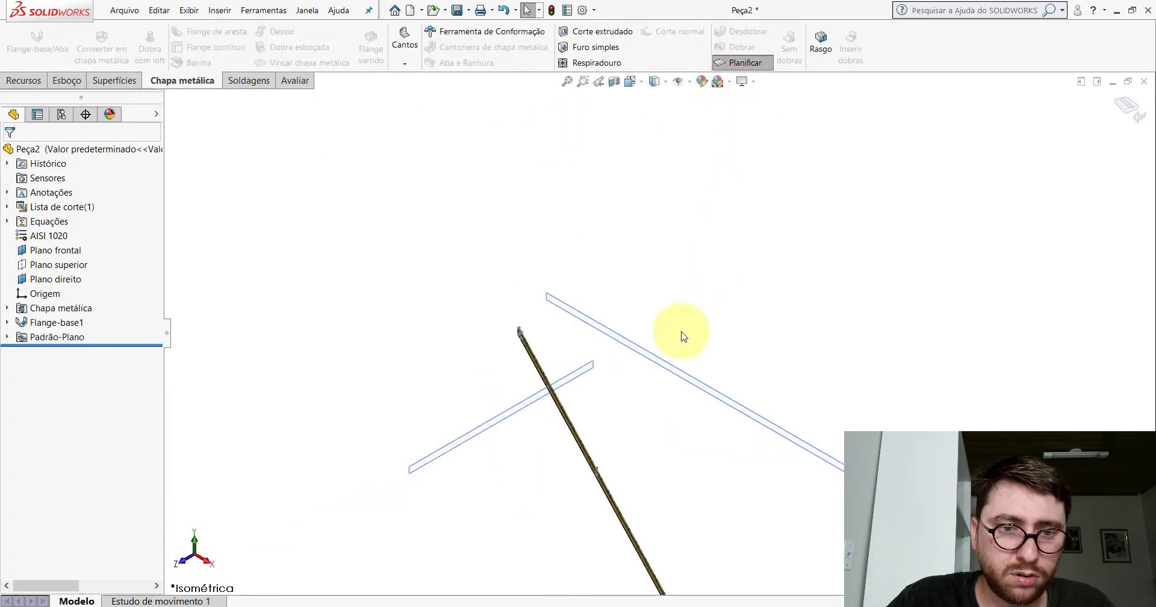
mouse_move(649, 351)
middle_mouse_down()
mouse_move(679, 259)
mouse_move(793, 241)
mouse_move(703, 269)
mouse_move(783, 308)
middle_mouse_up()
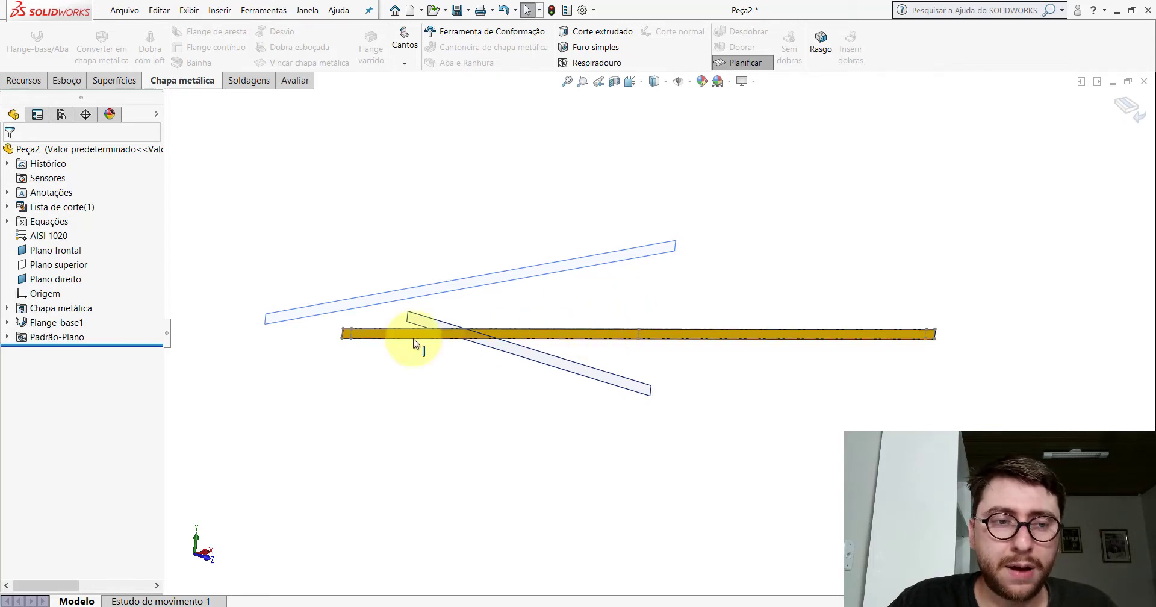
scroll(421, 325, "down", 5)
scroll(442, 307, "down", 5)
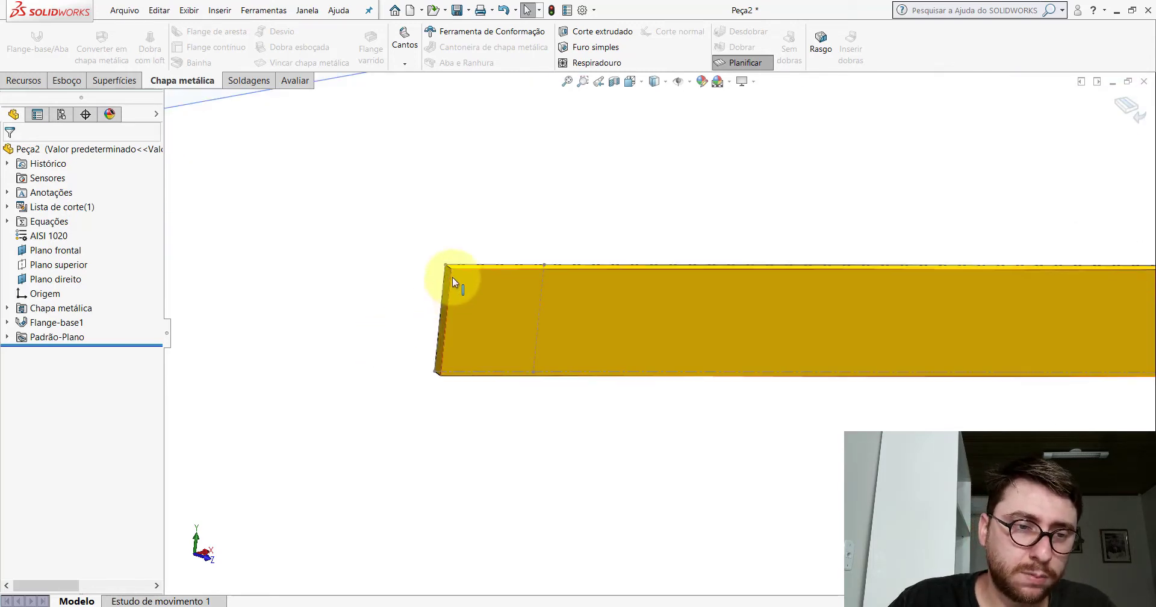
scroll(470, 299, "down", 2)
scroll(469, 294, "down", 1)
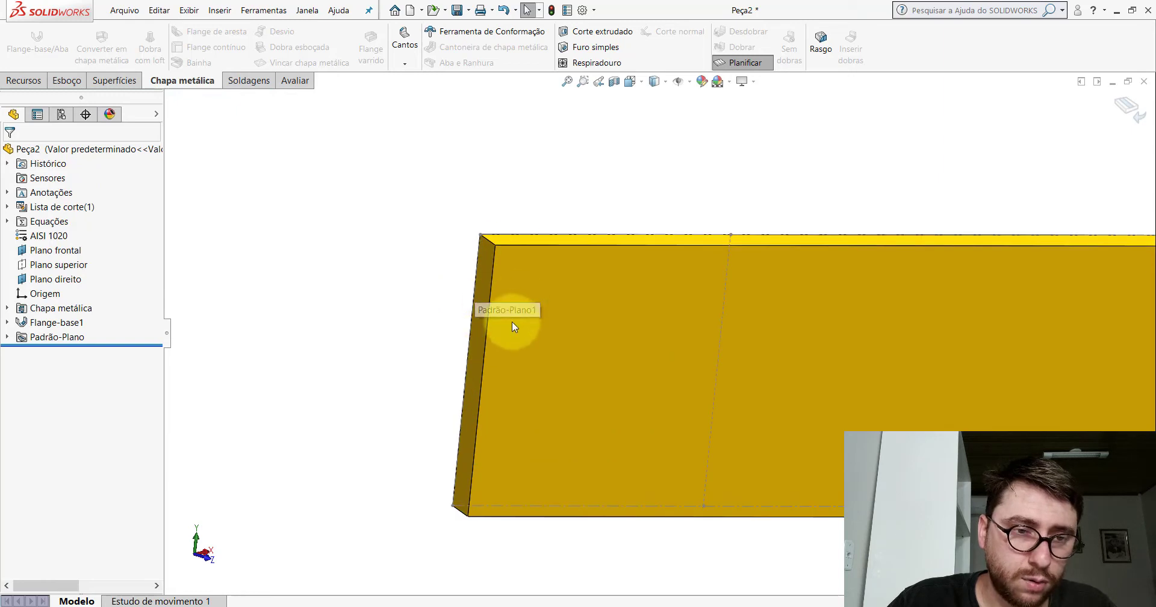
scroll(523, 255, "down", 1)
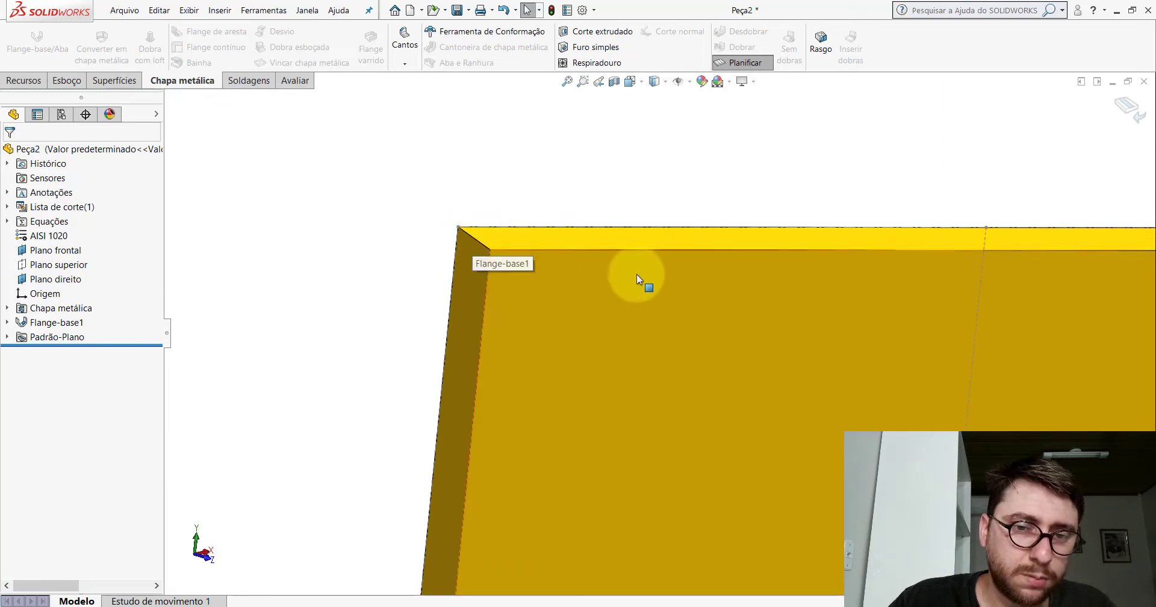
scroll(710, 307, "up", 4)
key("Up")
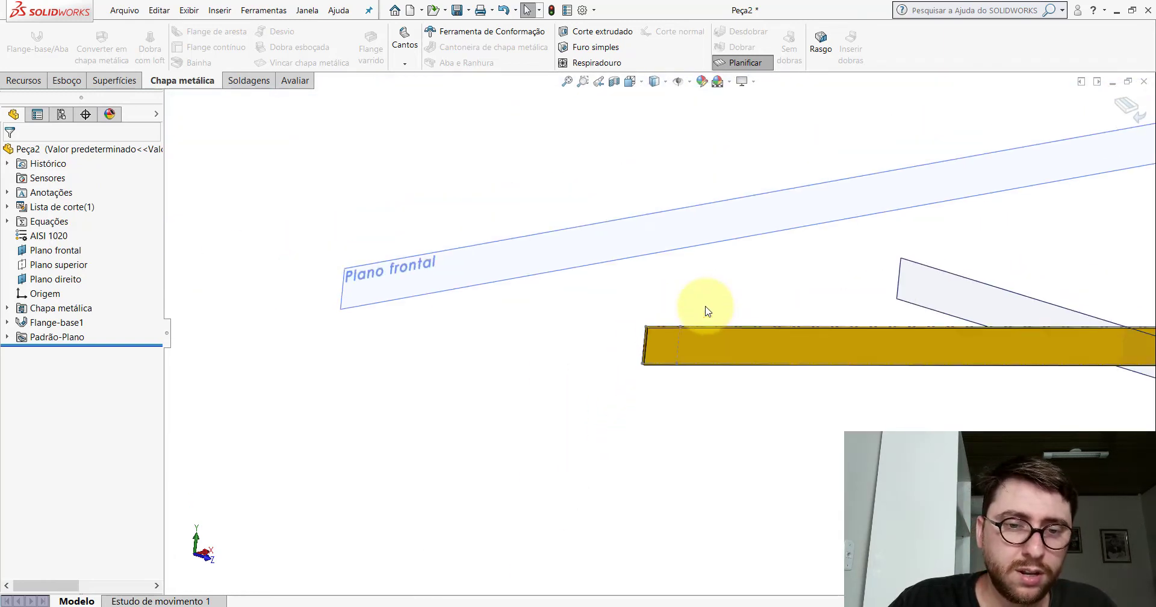
scroll(717, 325, "up", 2)
scroll(801, 331, "up", 2)
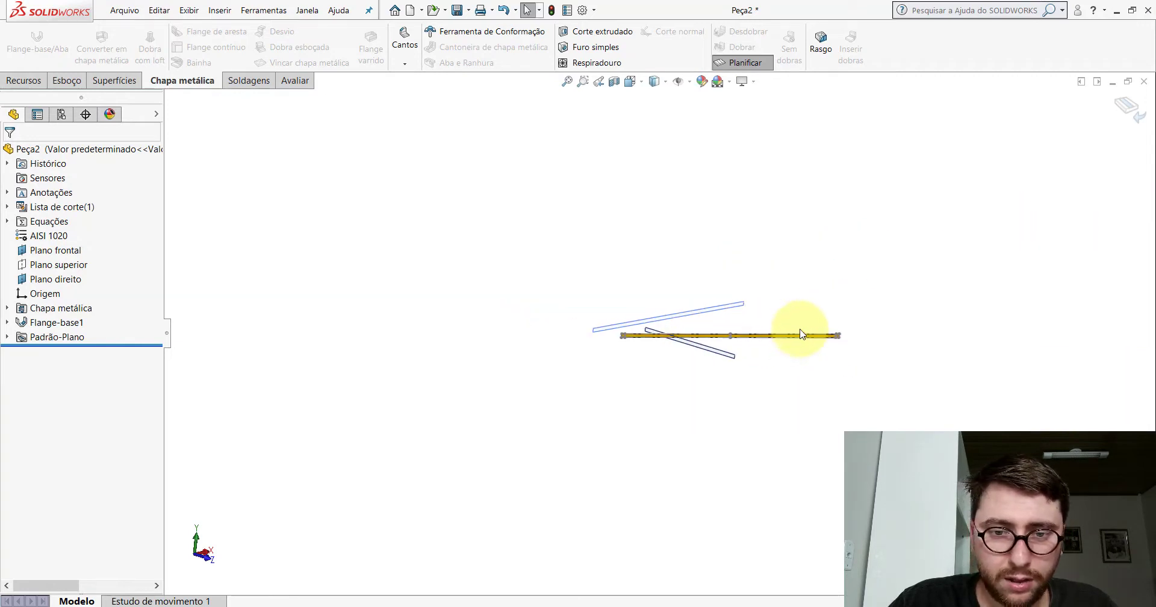
middle_click_drag(800, 330, 503, 318, "ctrl")
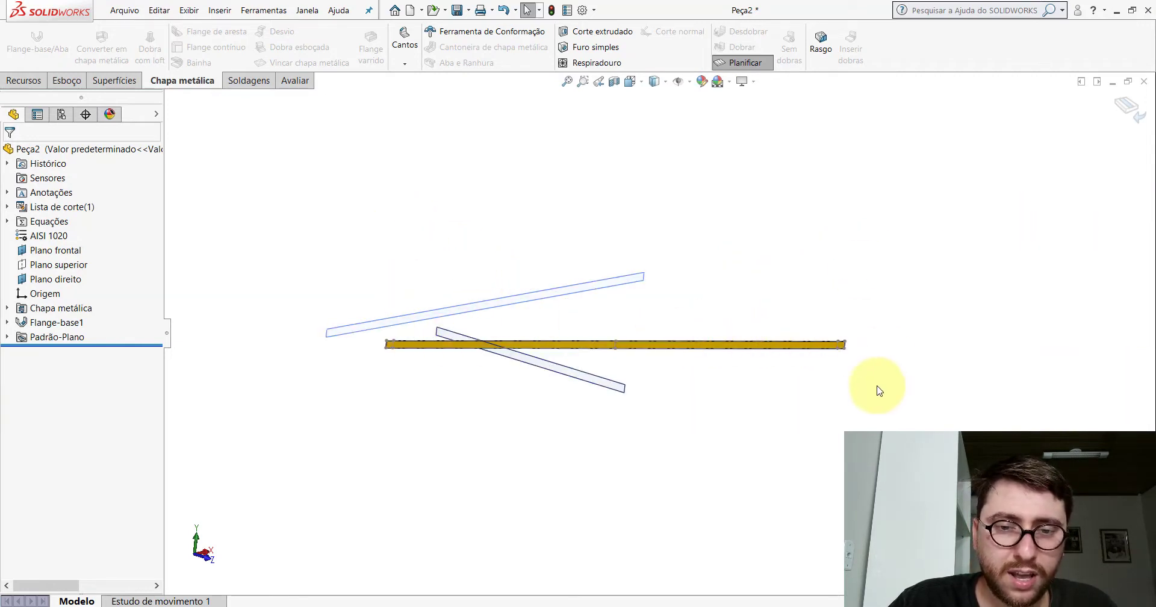
- Measure the flat strip's length as 2065.52 mm
left_click(288, 81)
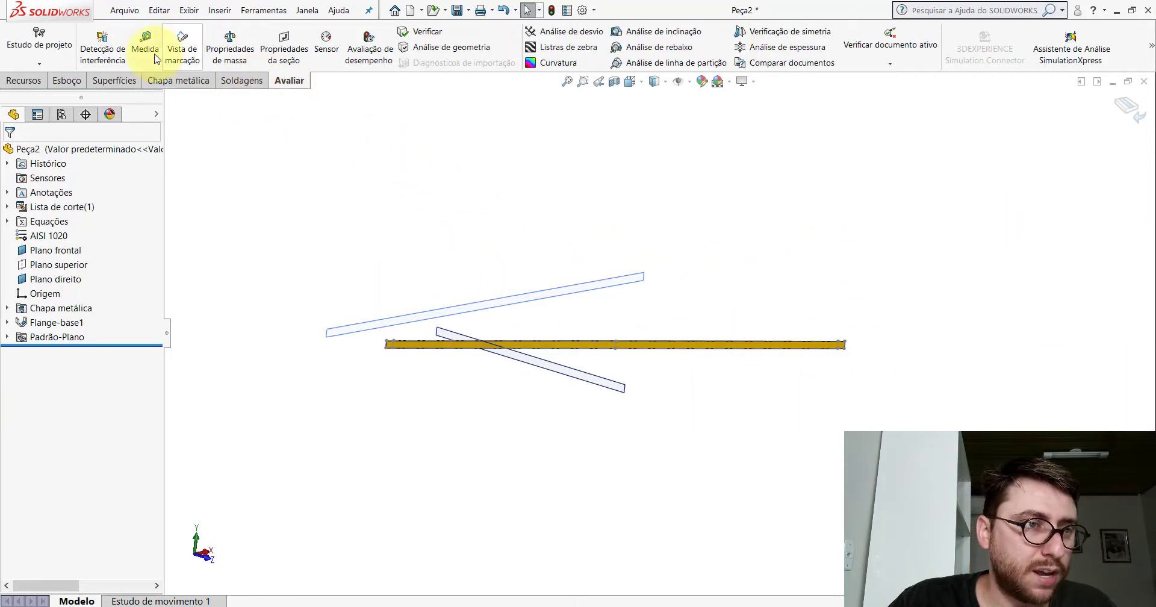
left_click(145, 42)
left_click(775, 352)
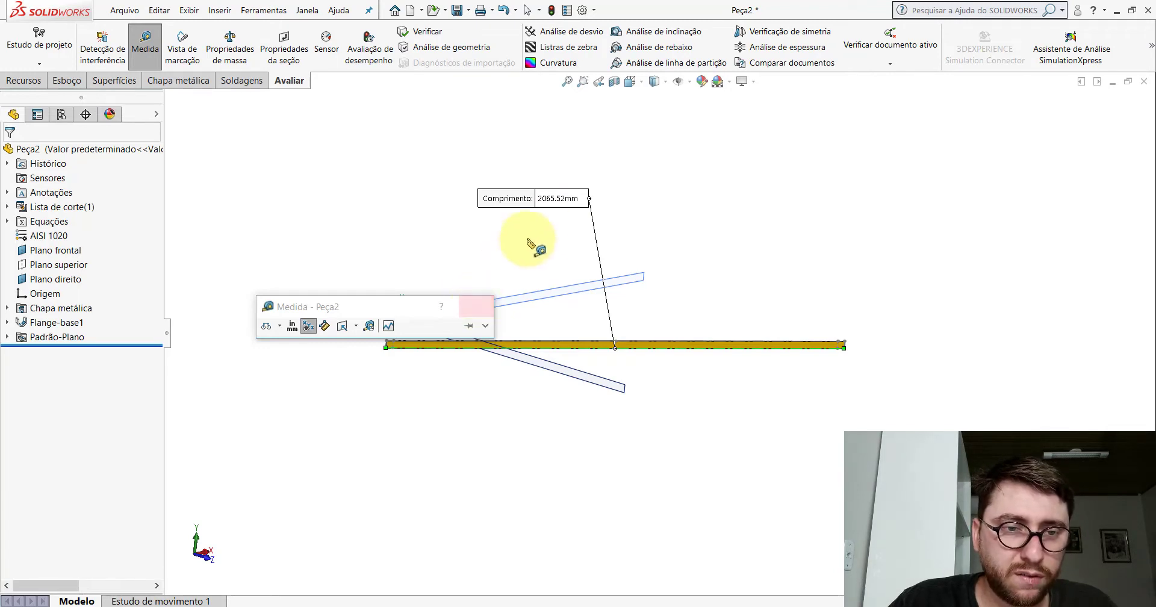
left_click(481, 307)
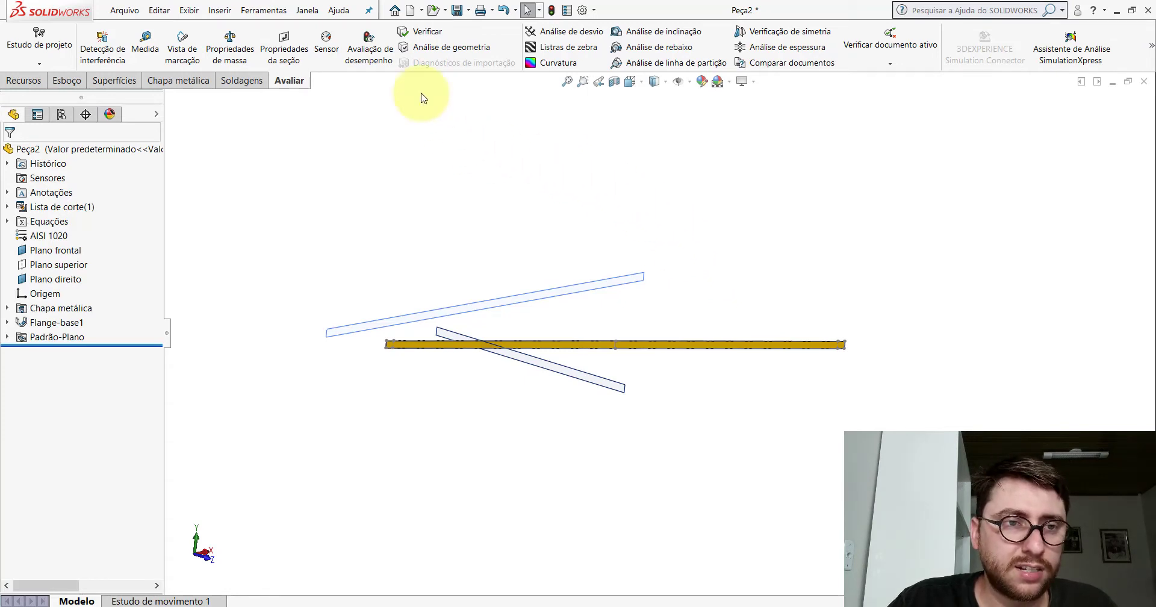
- Fold the strip back into its ring, set the isometric view, and open Save As
left_click(182, 81)
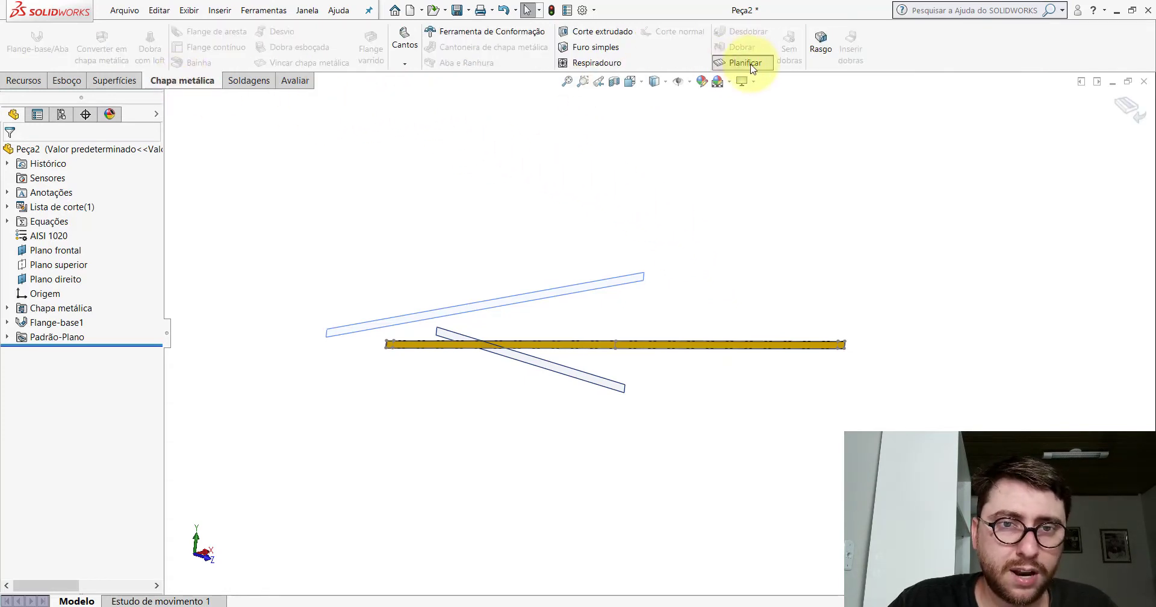
left_click(745, 63)
left_click(654, 82)
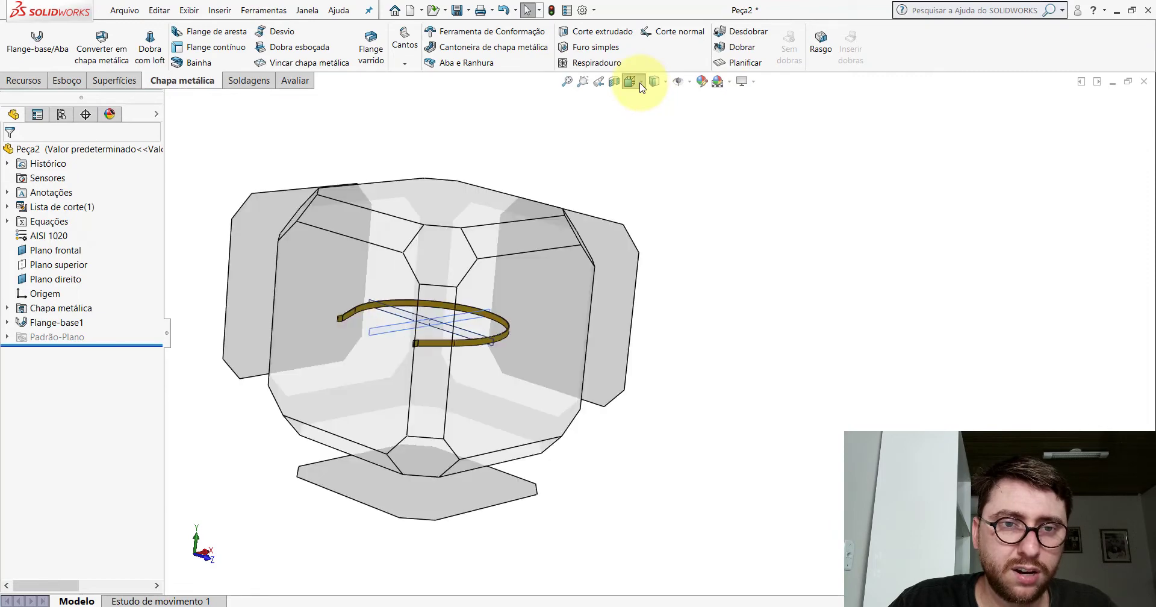
left_click(698, 111)
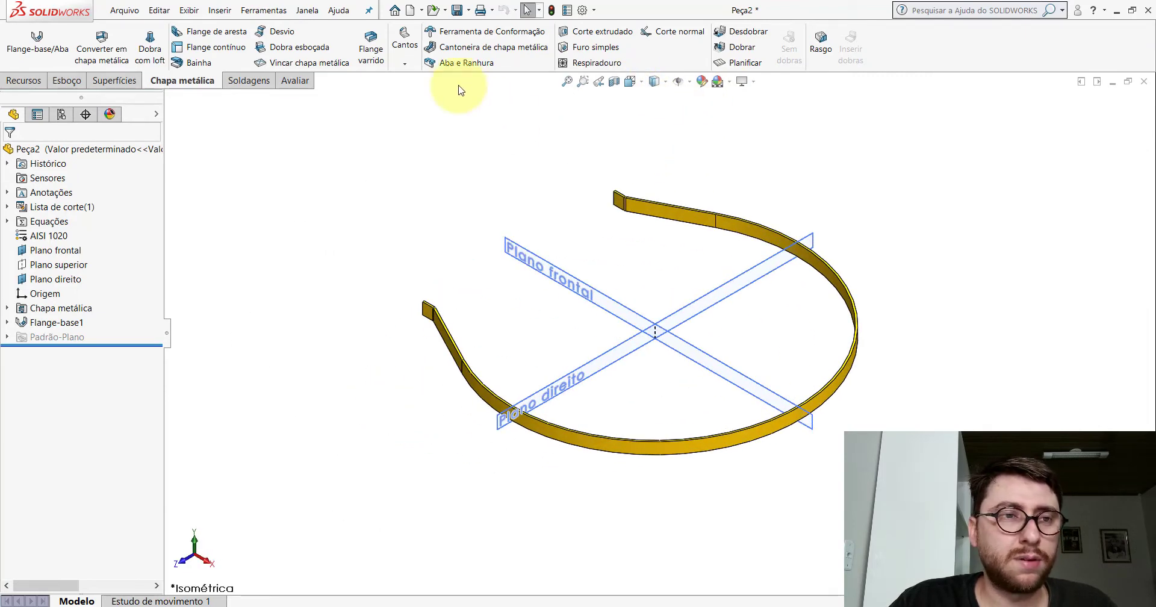
key("ctrl+s")
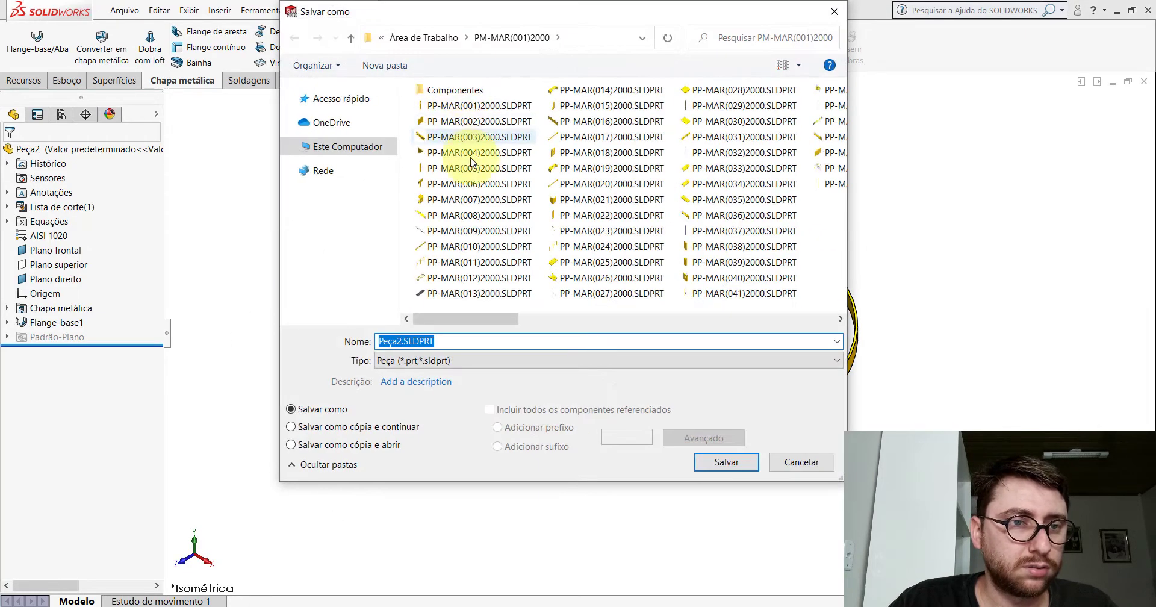
- Save the ring part under the new name PP-MAR(049)2000
left_click_drag(464, 318, 673, 319)
left_click(584, 184)
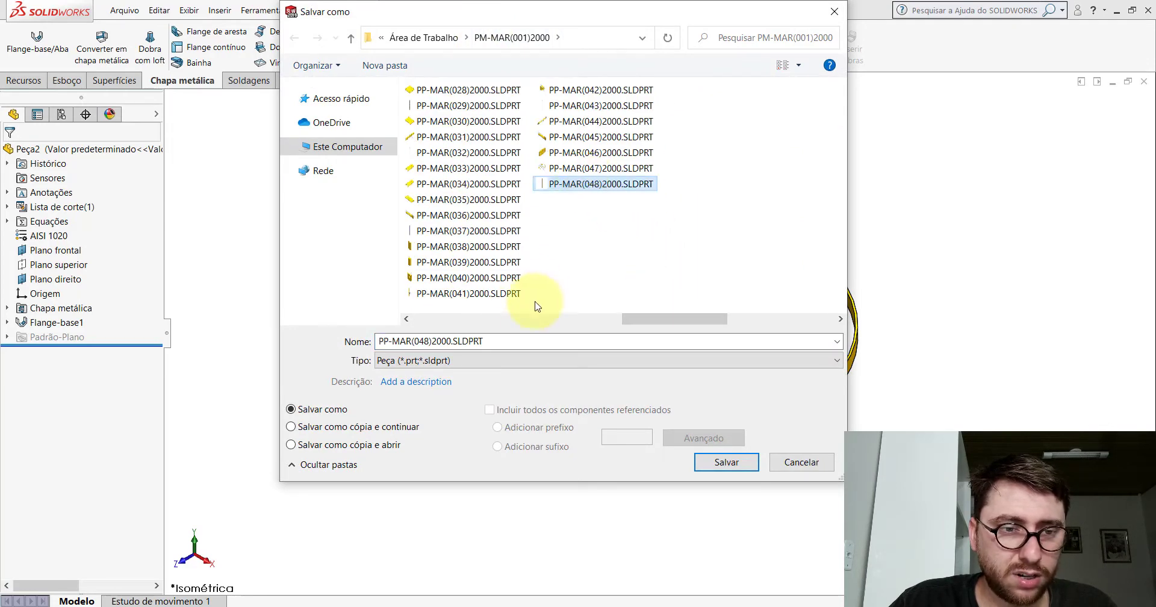
left_click(513, 342)
key("BackSpace")
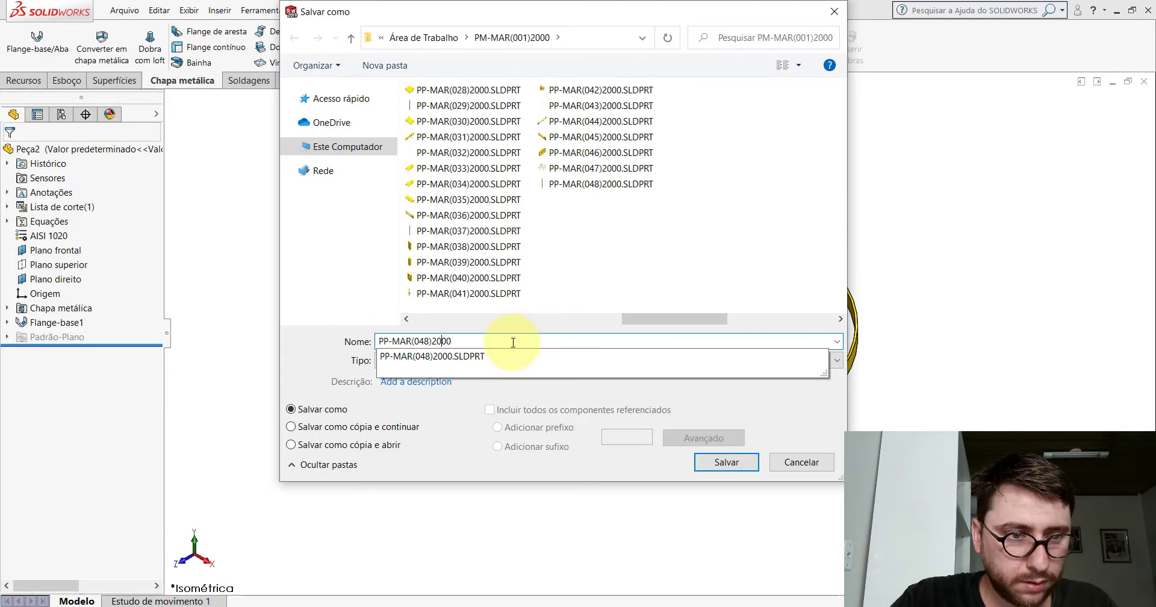
key("BackSpace")
type("9")
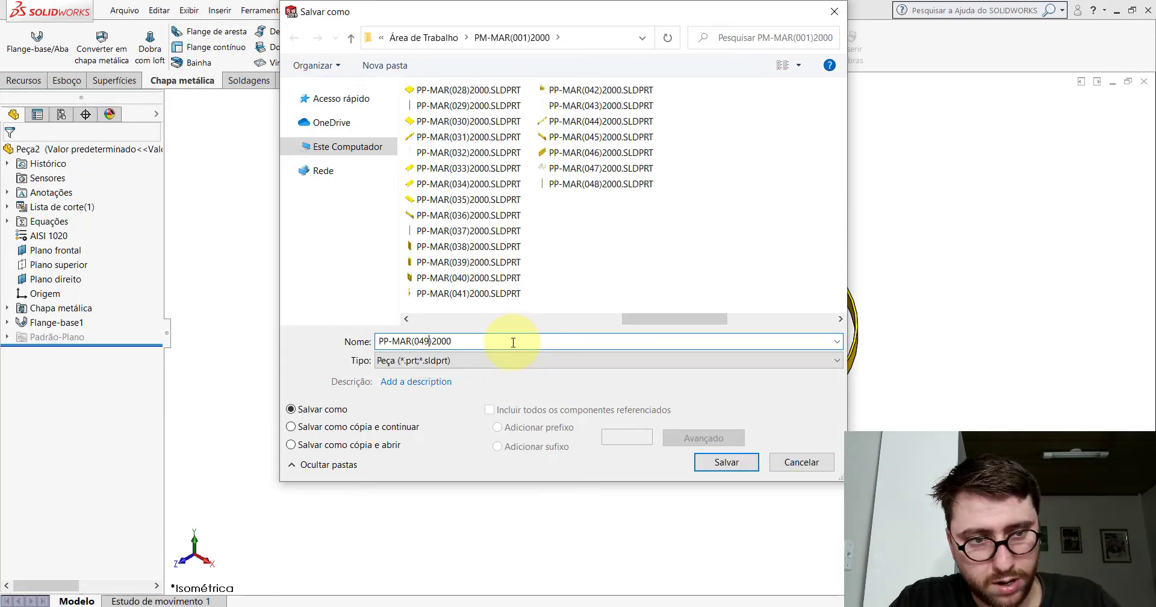
key("Return")
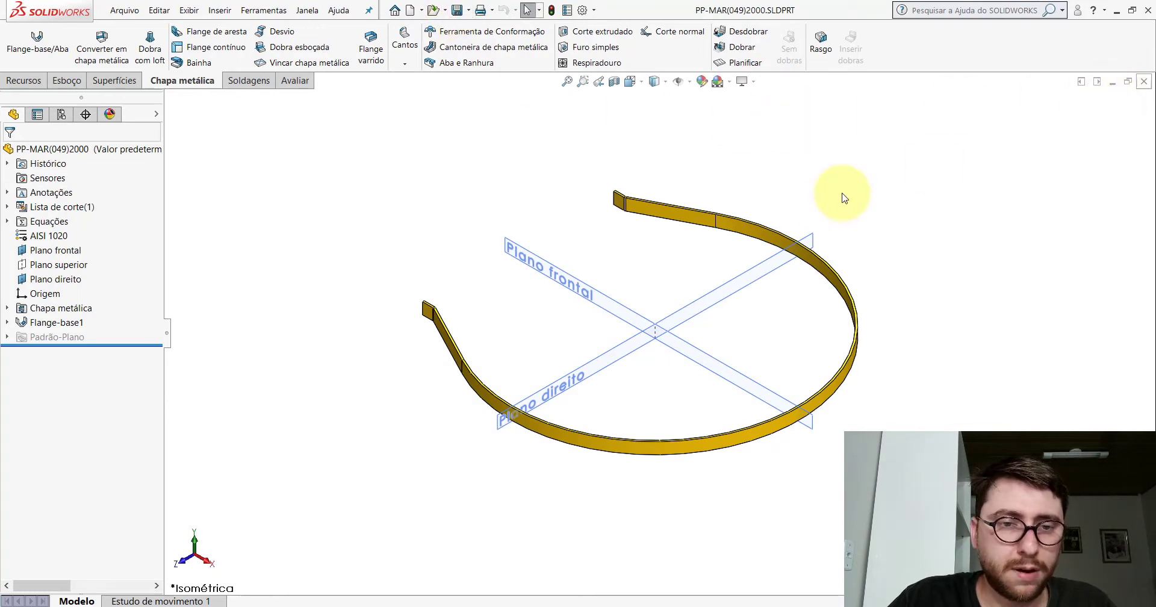
- Close the part, delete PP-MAR(049) from the Peças folder, and open PP-MAR(050)2000
key("ctrl+shift+p")
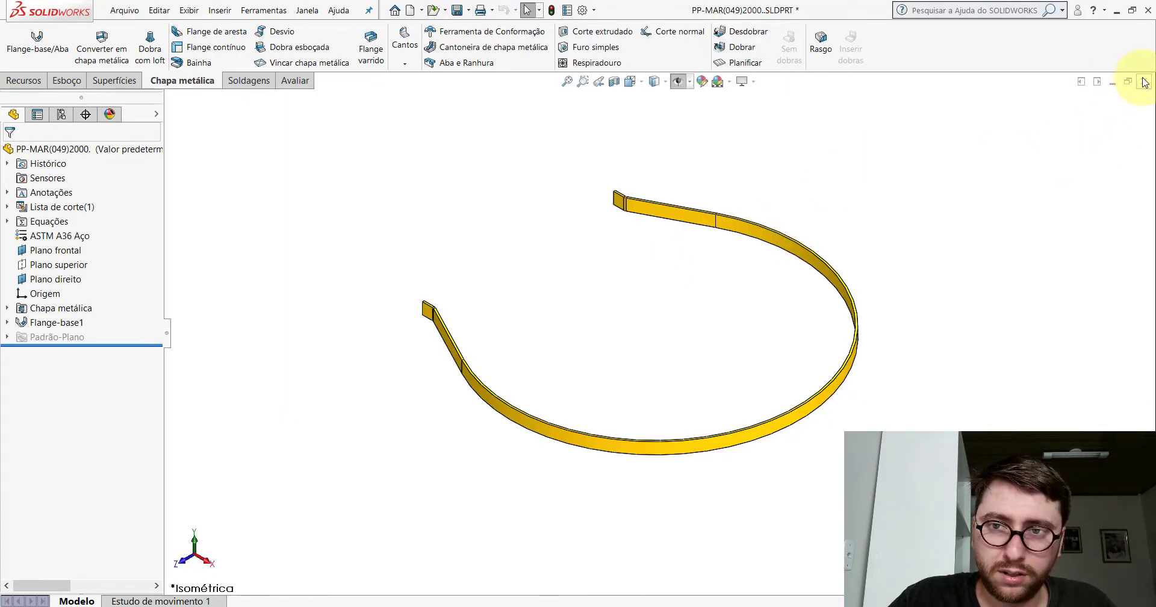
left_click(1144, 81)
left_click(680, 288)
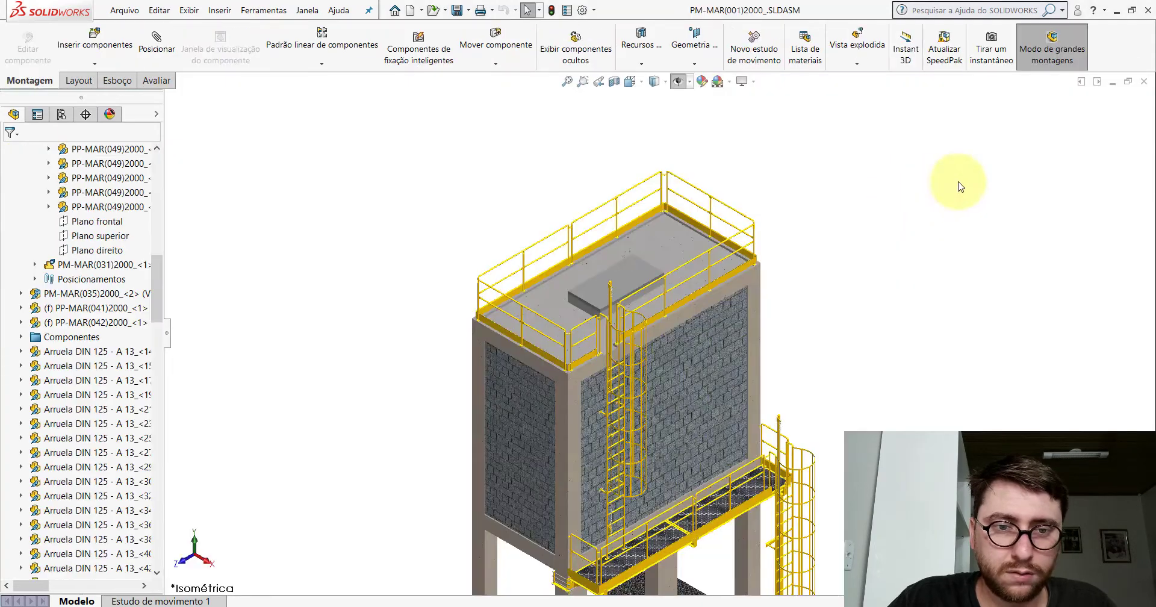
left_click(1116, 12)
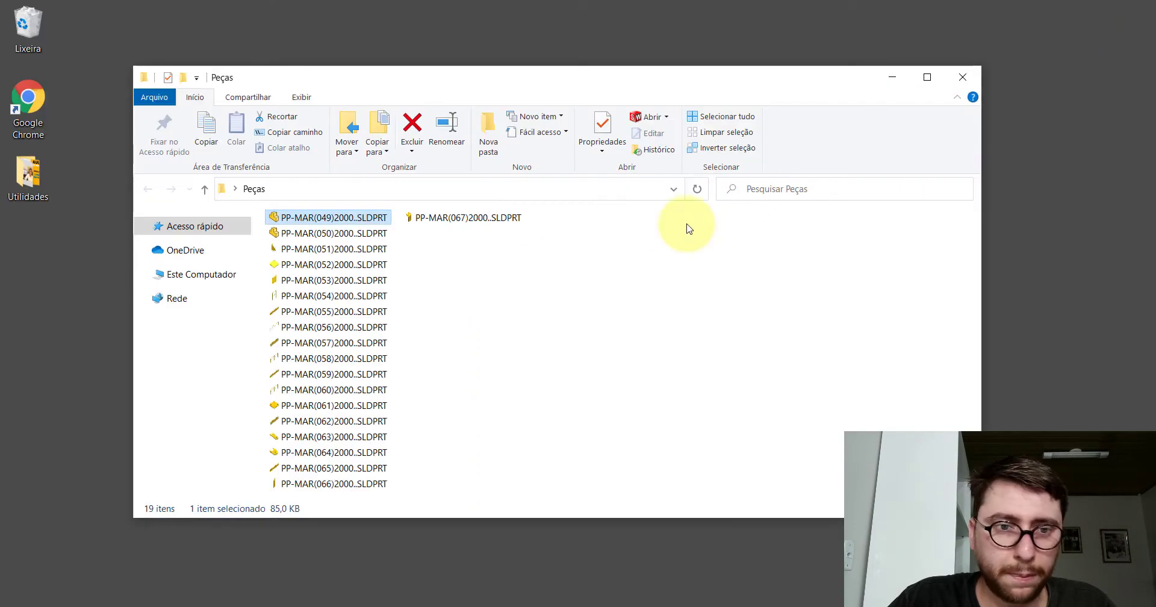
right_click(329, 216)
left_click(375, 519)
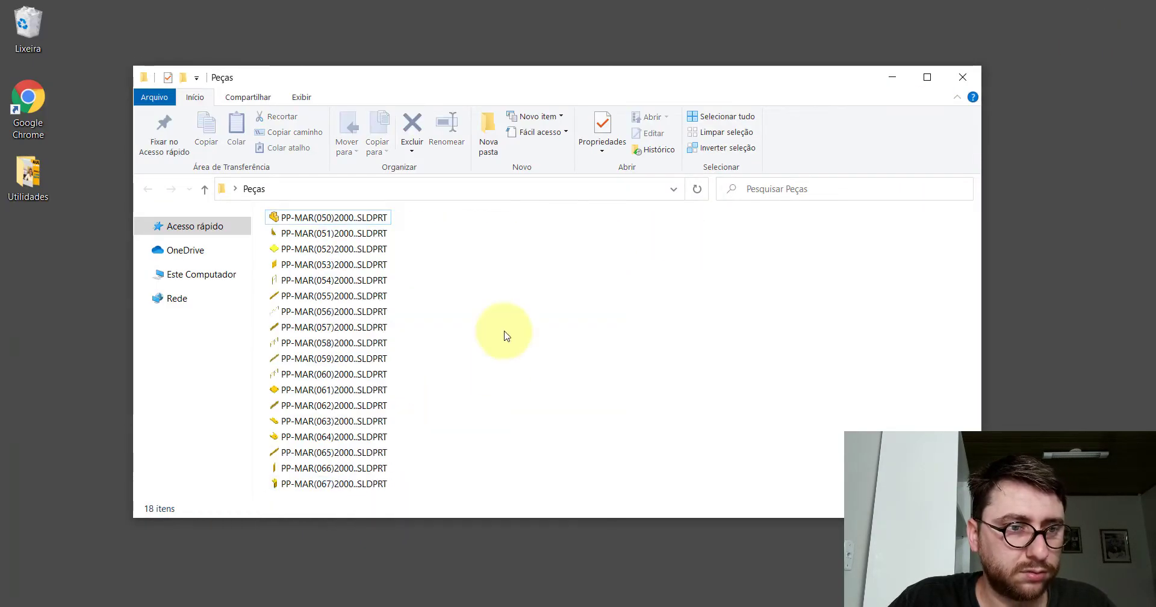
double_click(322, 216)
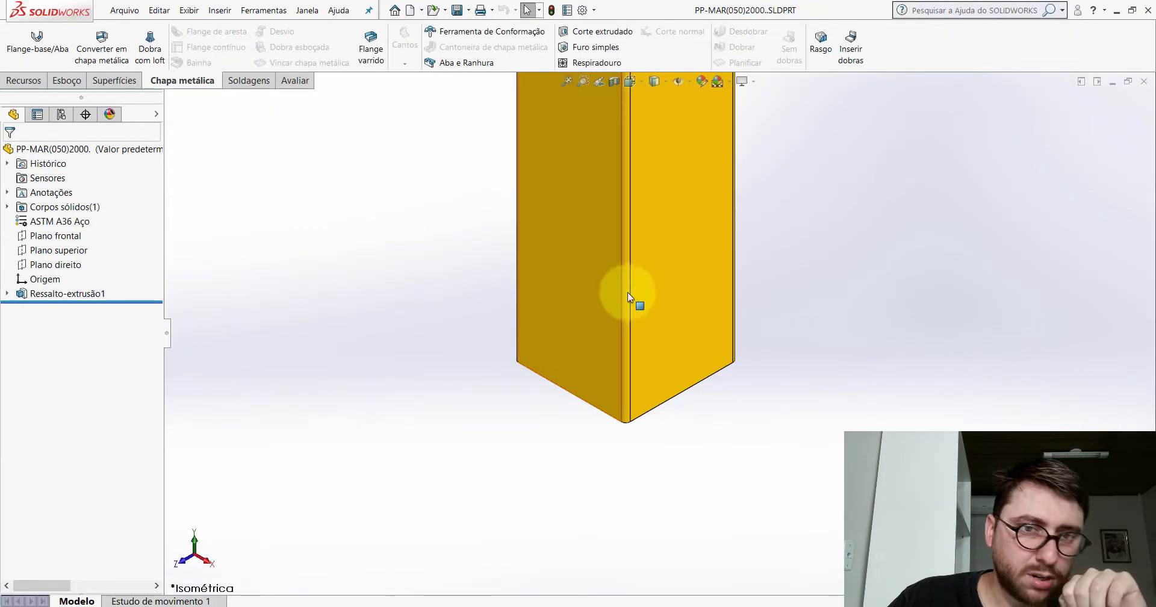
- Apply the plain white Fundo simples scene to the tube, then return to the PM-MAR(001)2000 assembly
left_click(718, 84)
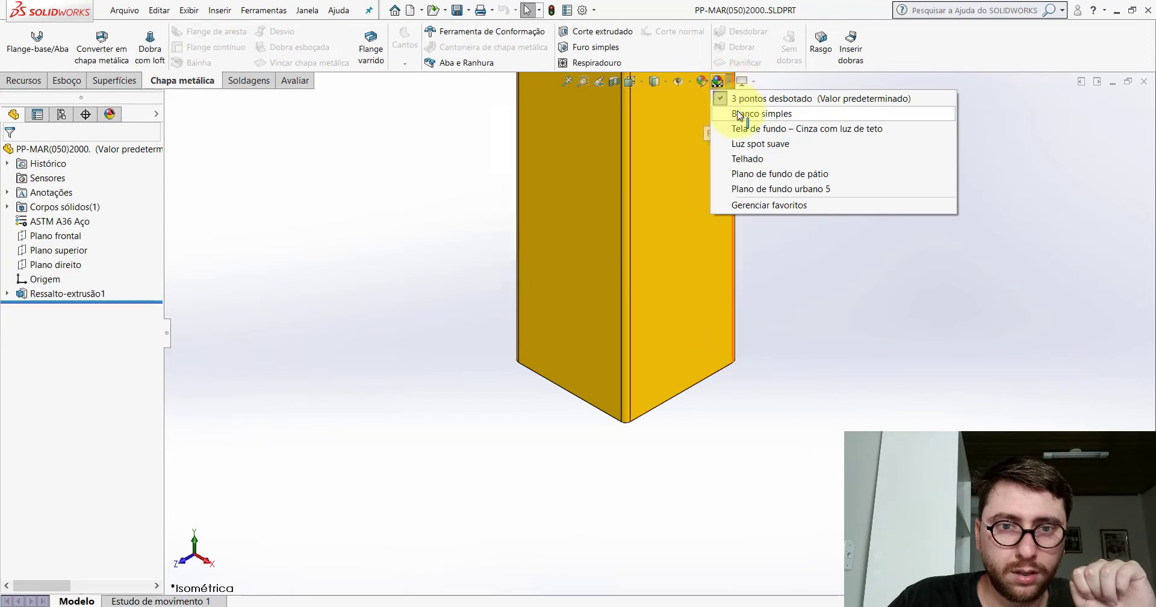
left_click(746, 114)
key("f")
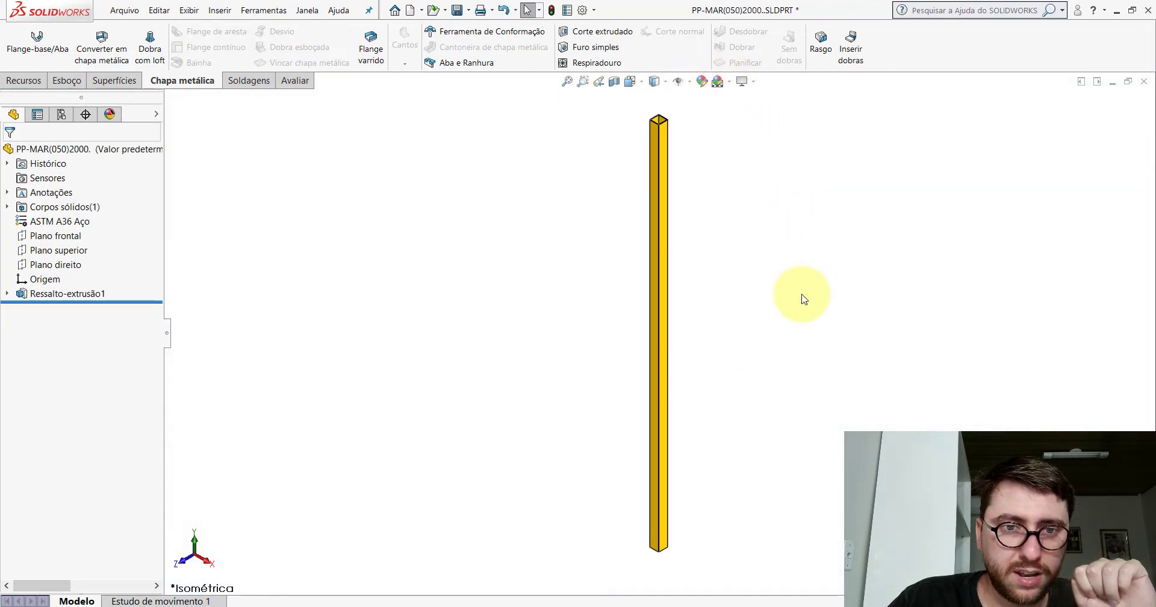
key("z")
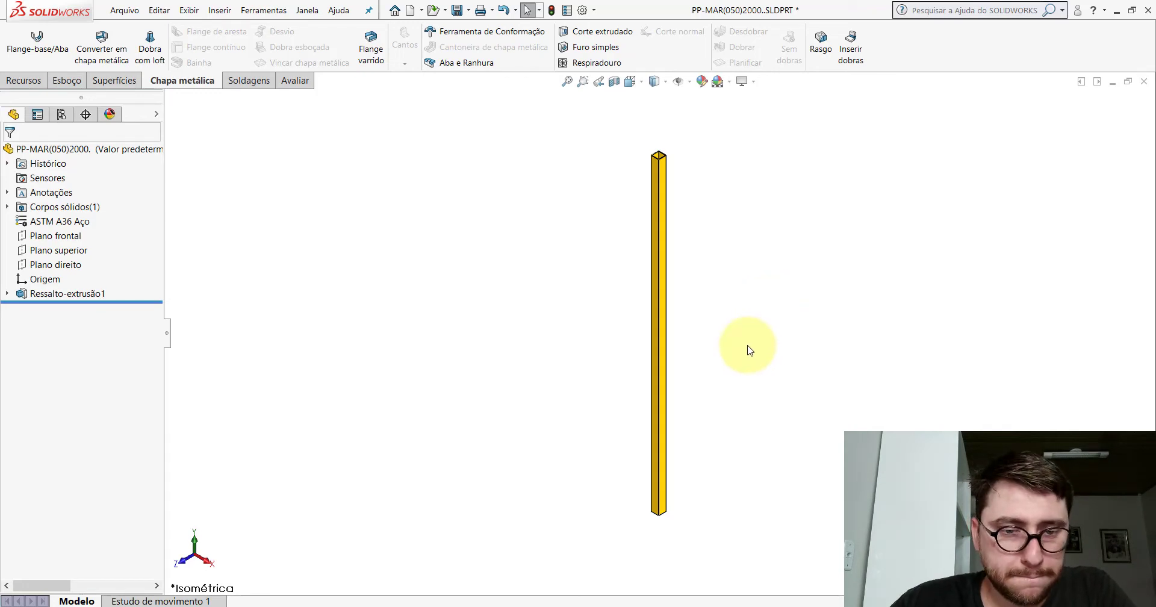
key("shift+Left")
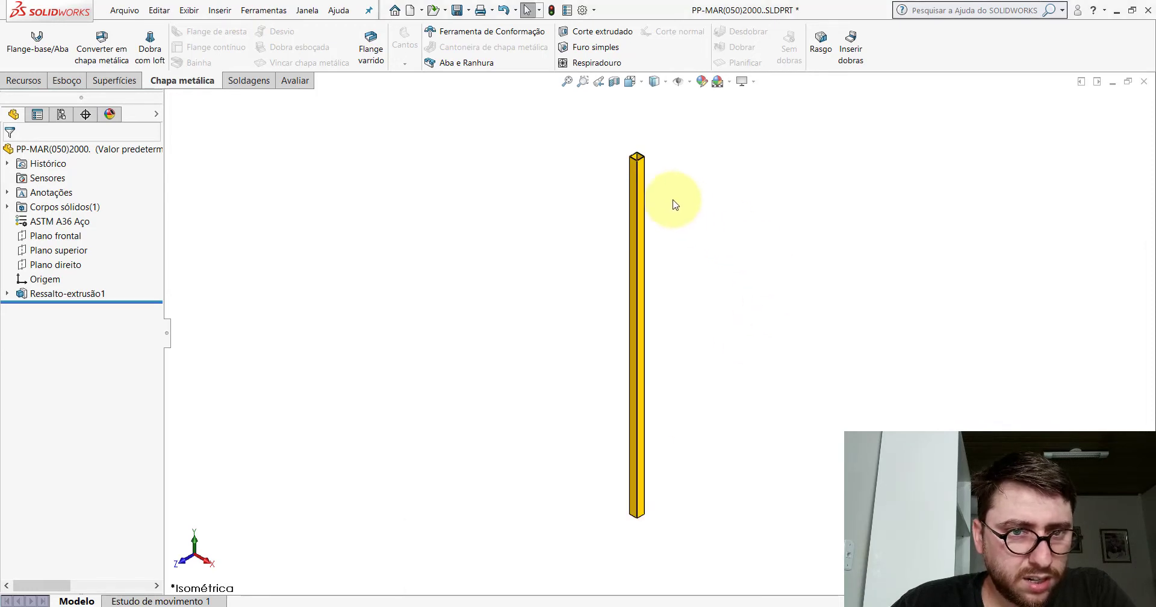
left_click(640, 193)
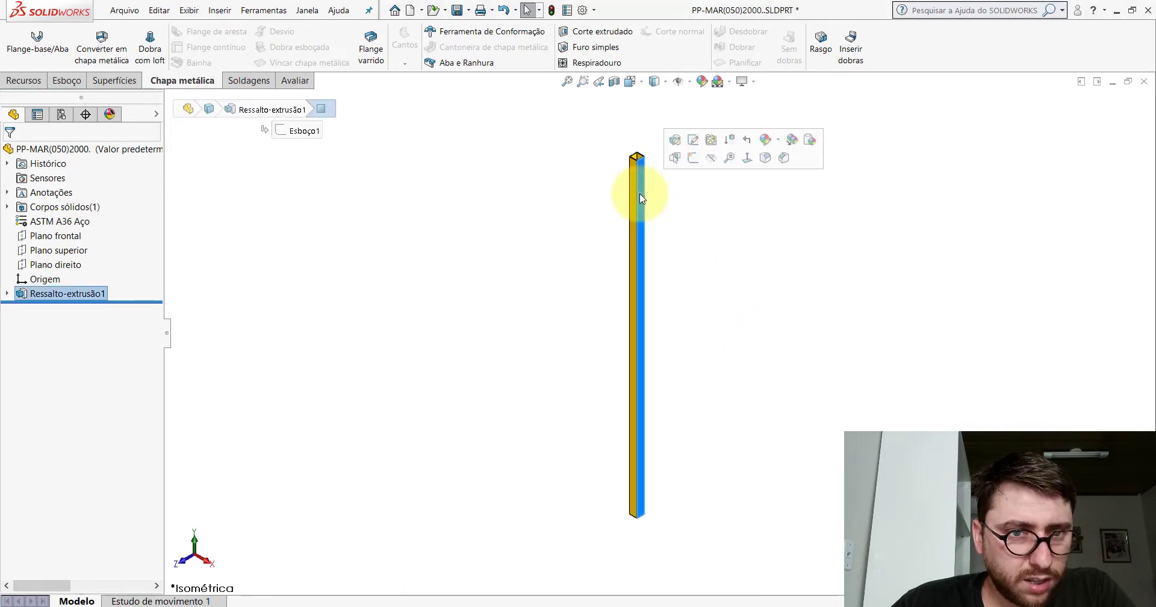
left_click(554, 249)
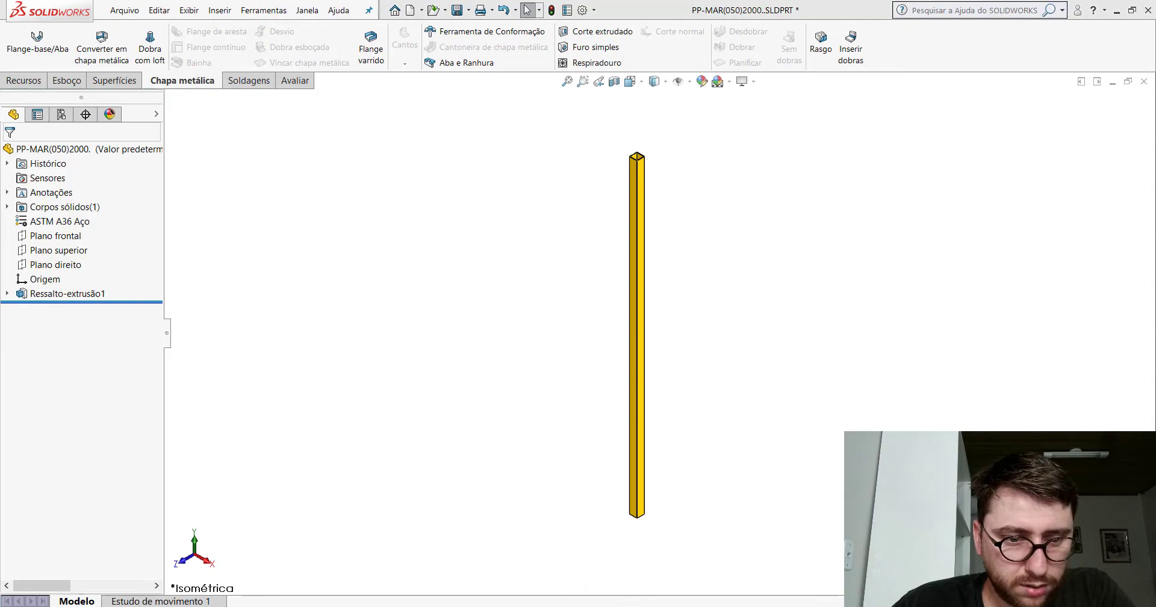
left_click(651, 560)
- Select the PP-MAR(050) post and the neighbouring thin rail around the platform and ladder
scroll(627, 306, "down", 3)
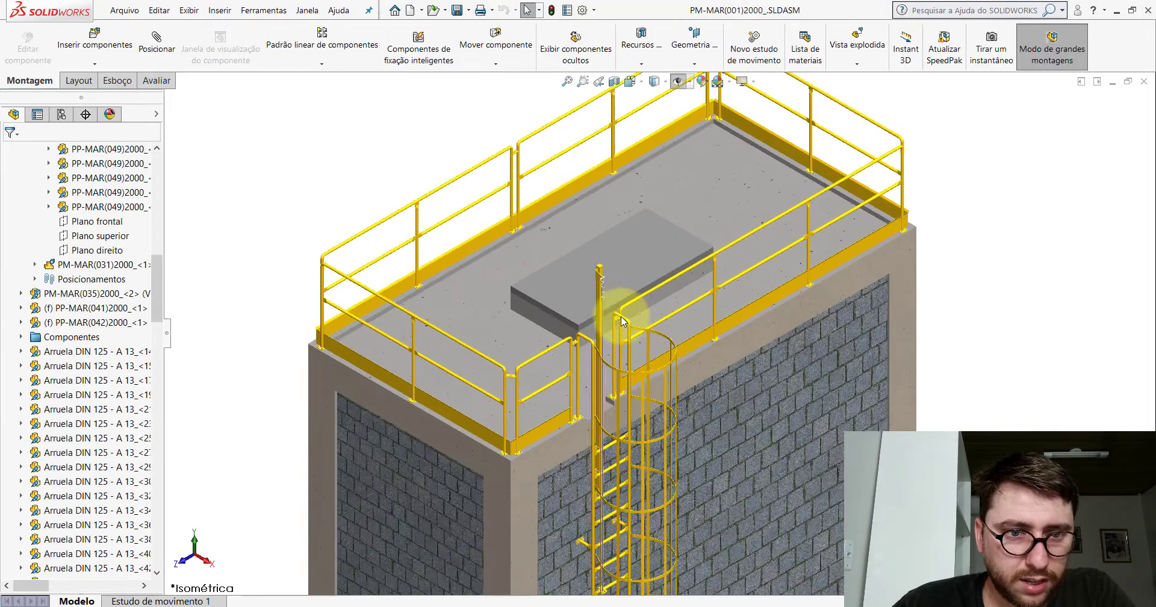
scroll(580, 306, "down", 4)
left_click(573, 295)
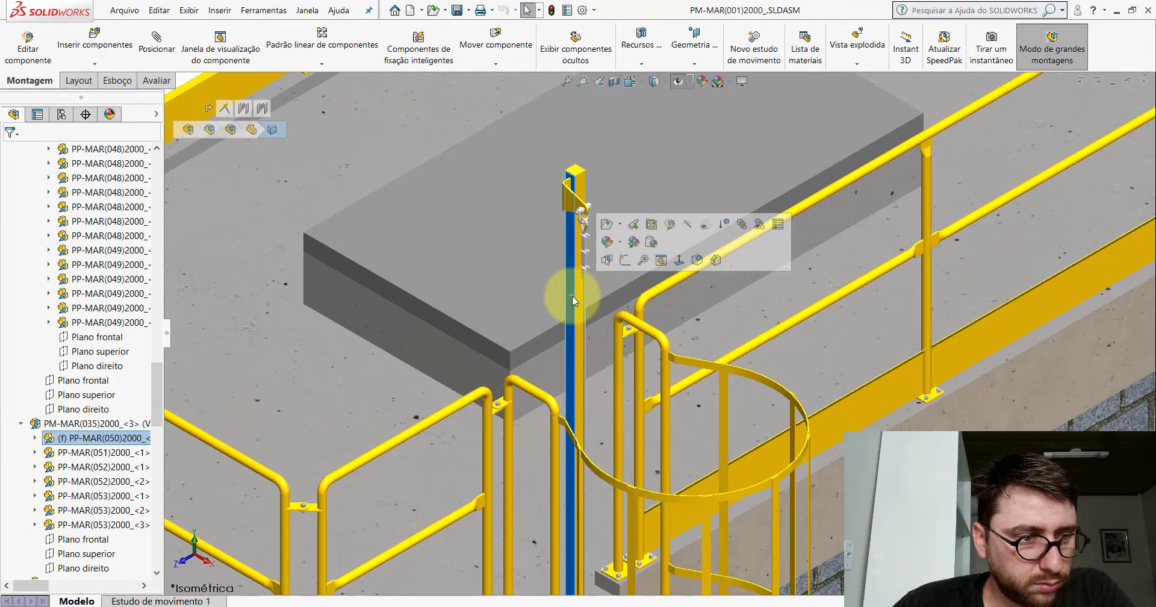
scroll(596, 352, "up", 4)
scroll(639, 367, "up", 3)
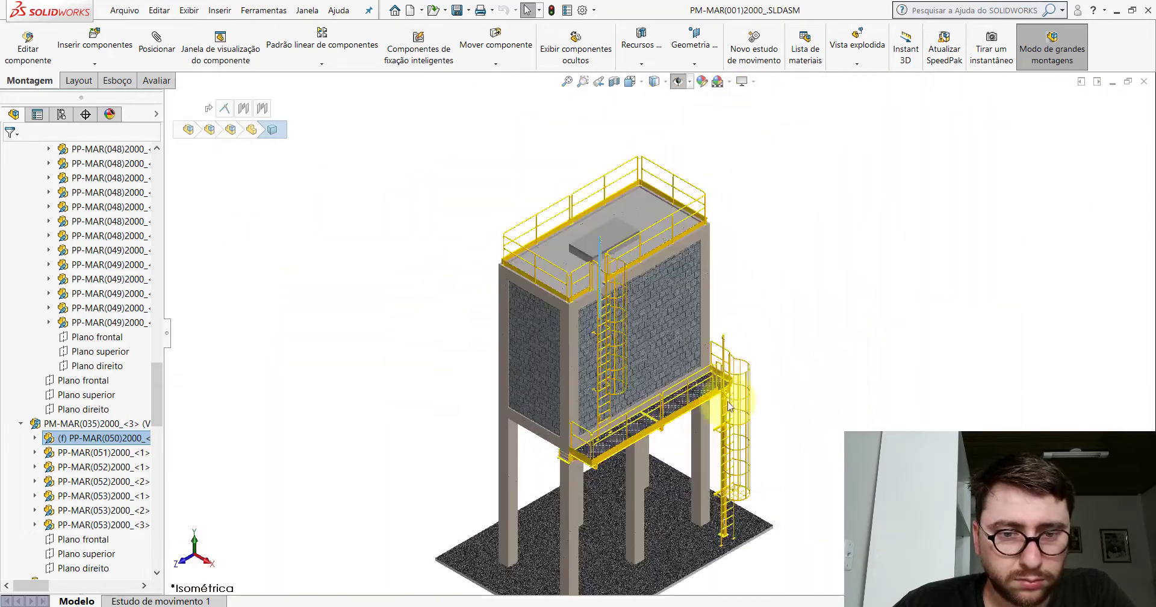
scroll(729, 407, "down", 4)
scroll(663, 271, "down", 3)
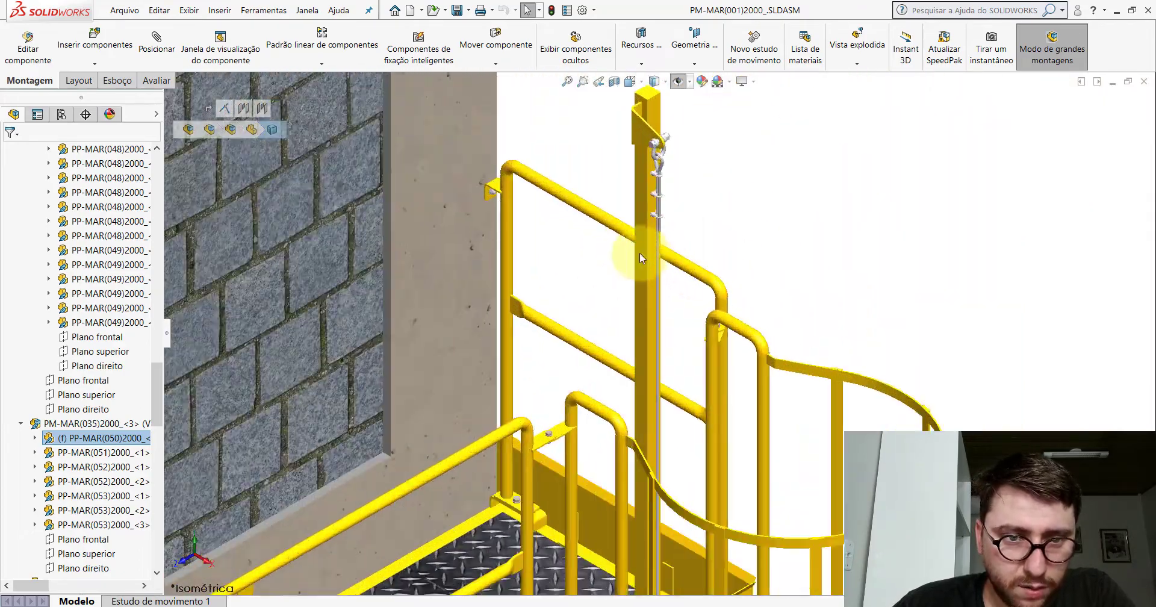
left_click(659, 268)
scroll(662, 361, "up", 3)
scroll(665, 416, "down", 2)
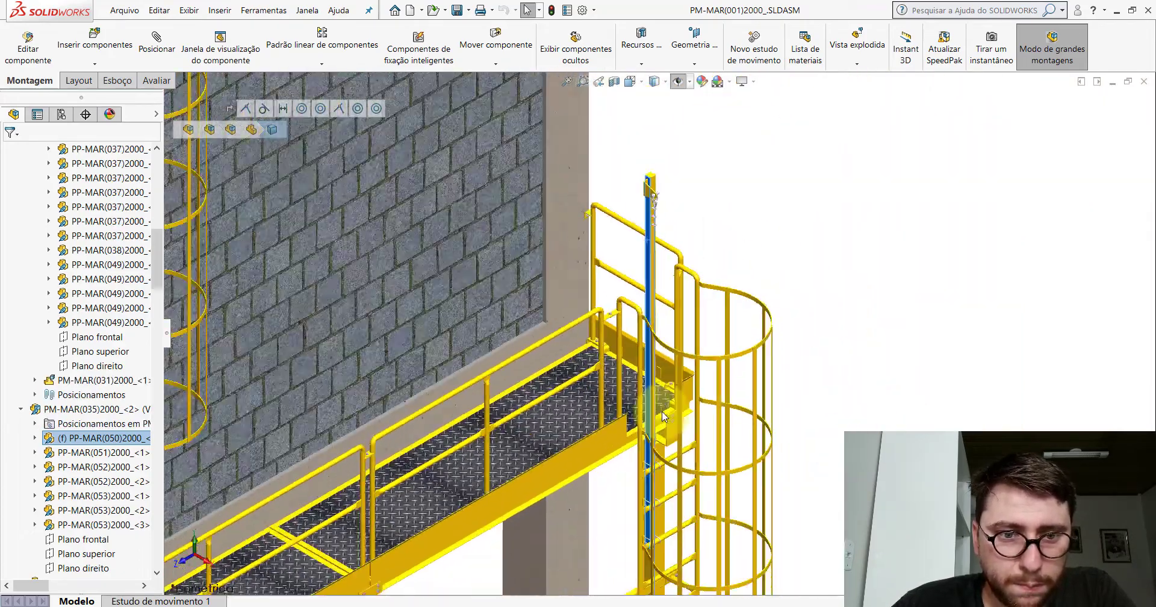
scroll(650, 373, "down", 2)
scroll(642, 345, "down", 2)
mouse_move(627, 367)
middle_mouse_down()
mouse_move(577, 309)
mouse_move(526, 343)
mouse_move(591, 361)
mouse_move(601, 392)
mouse_move(663, 283)
middle_mouse_up()
scroll(669, 253, "down", 2)
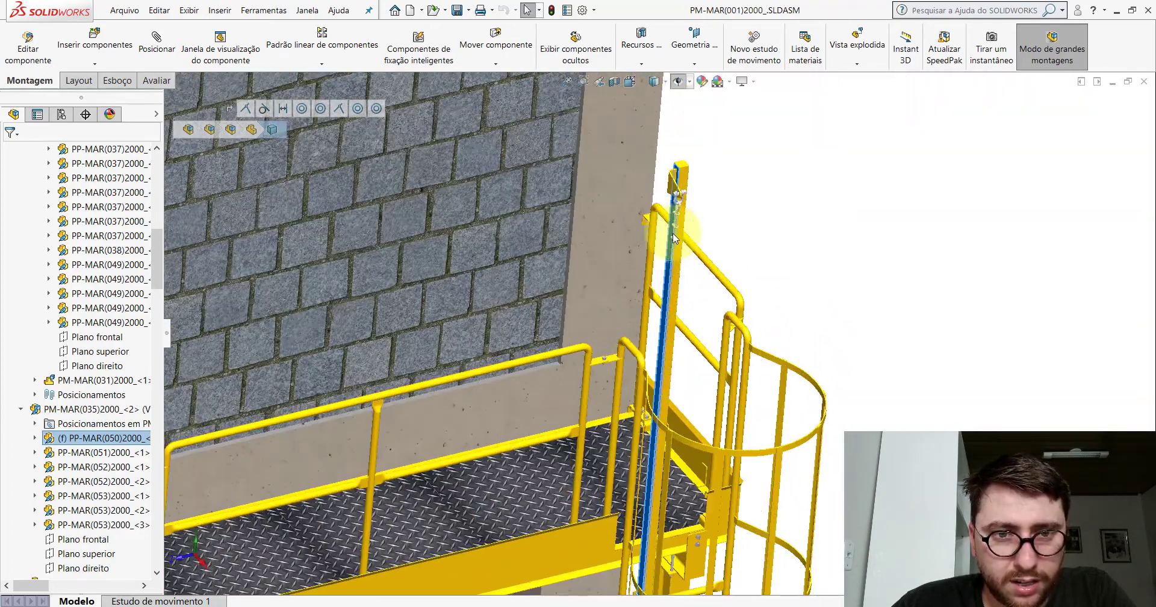
scroll(673, 232, "down", 2)
scroll(692, 208, "down", 1)
scroll(696, 241, "up", 3)
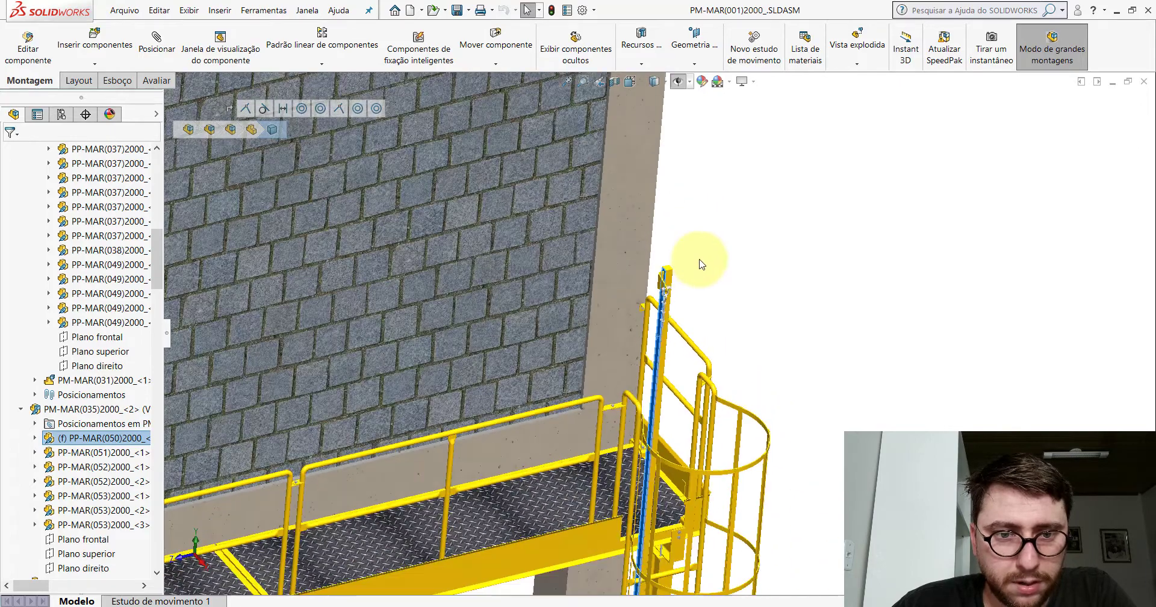
scroll(747, 265, "up", 2)
left_click(678, 348)
- Select the vertical post beside the ladder to identify it as PP-MAR(050)
scroll(670, 354, "down", 3)
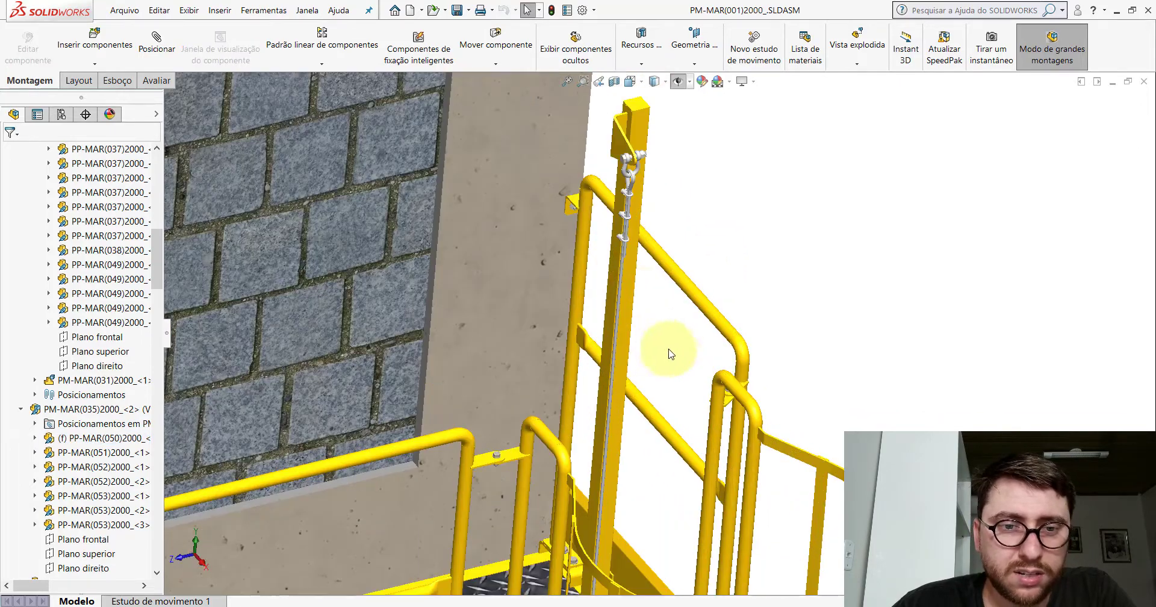
left_click(628, 281)
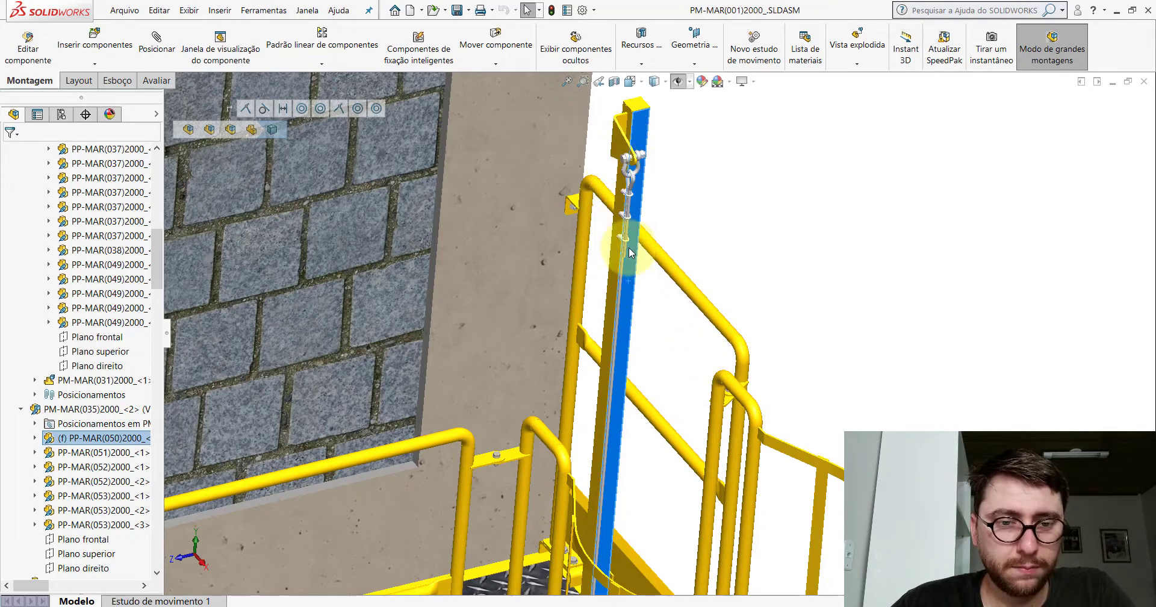
scroll(615, 294, "up", 2)
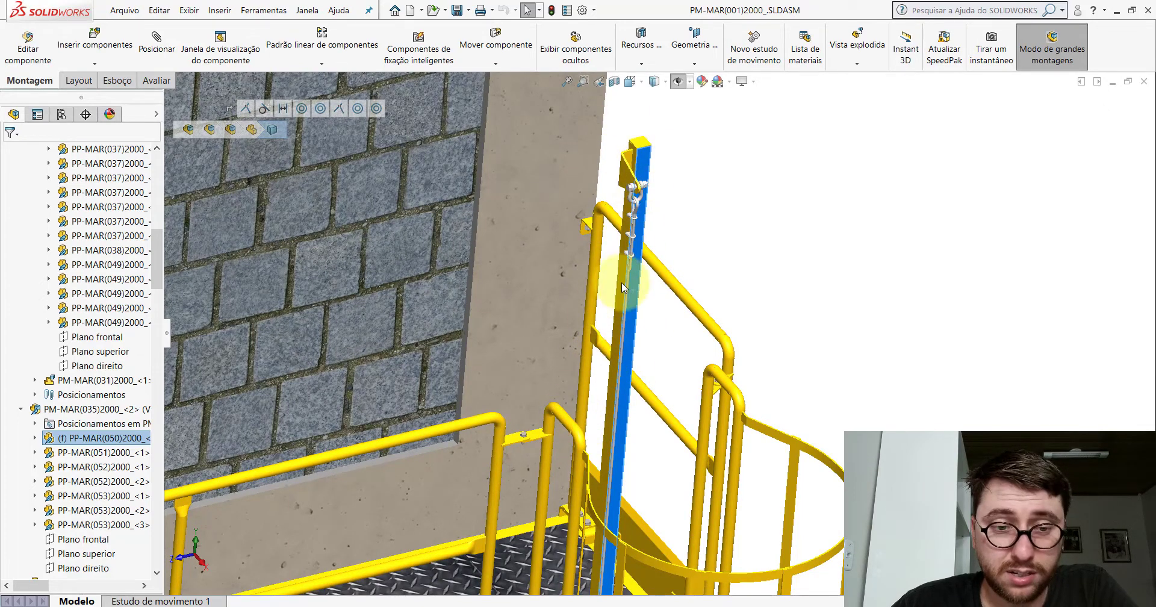
left_click(749, 304)
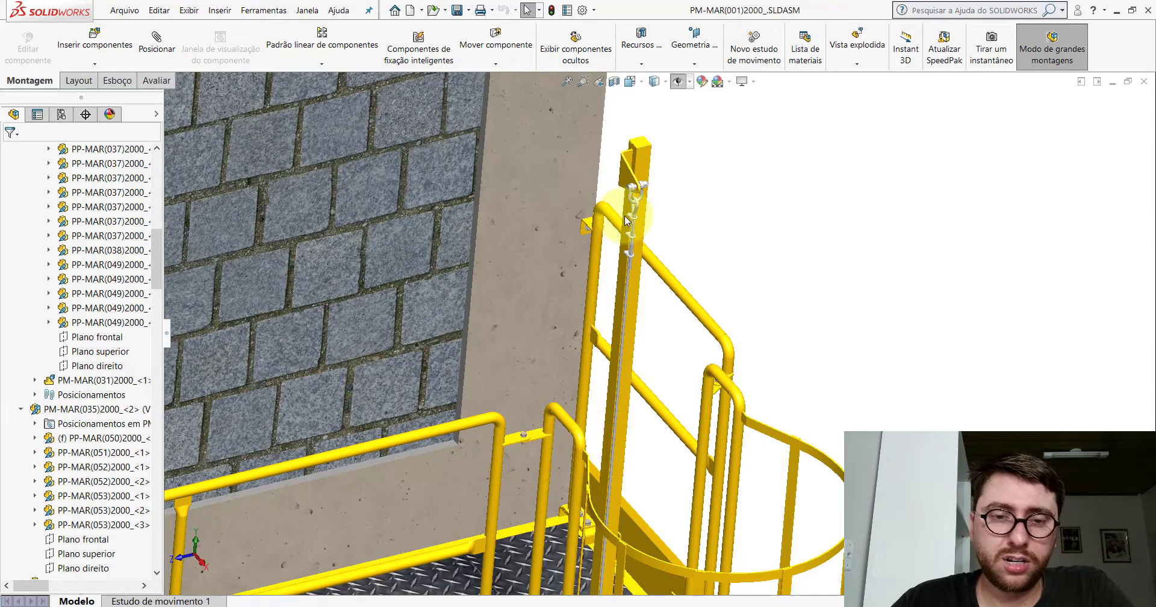
scroll(691, 320, "up", 5)
scroll(651, 411, "up", 2)
scroll(651, 411, "down", 3)
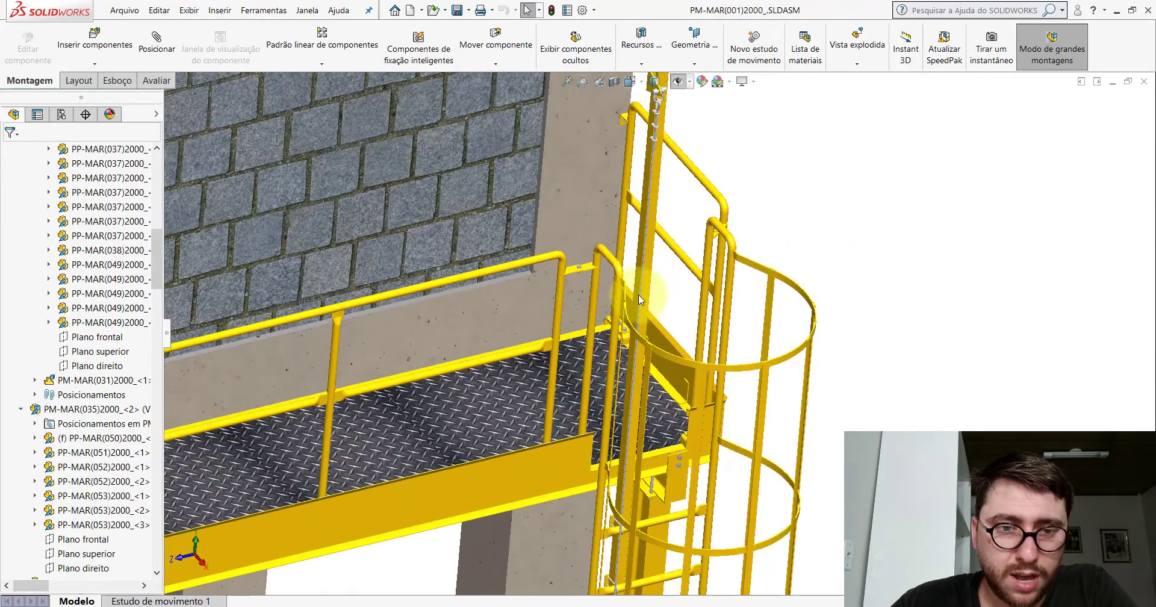
scroll(638, 295, "down", 3)
left_click(656, 251)
scroll(669, 337, "up", 3)
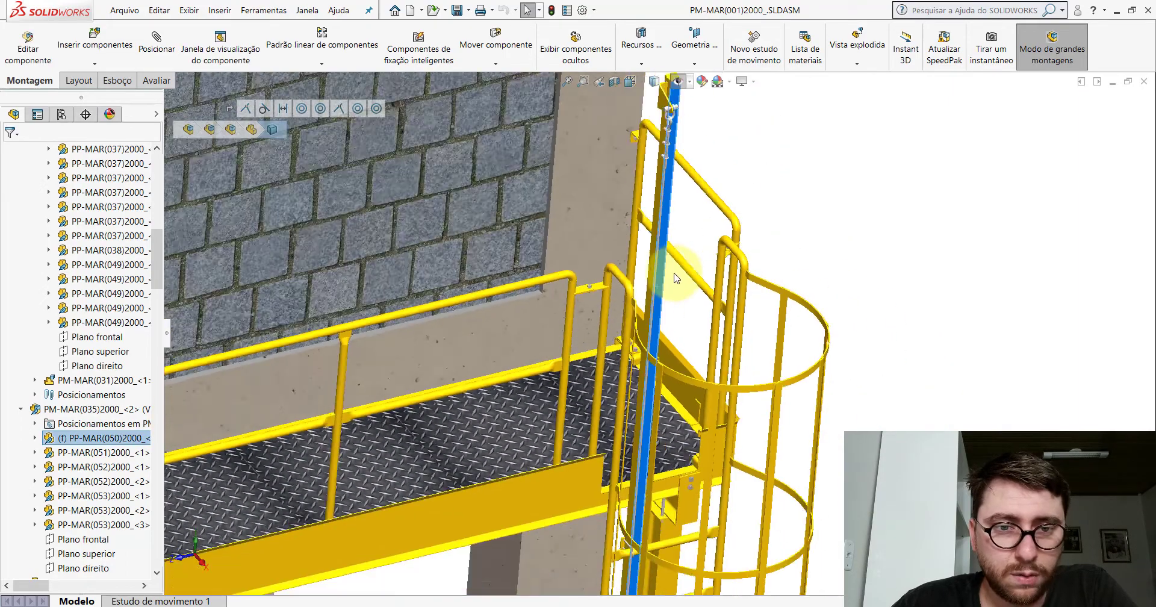
scroll(668, 338, "up", 2)
left_click(761, 198)
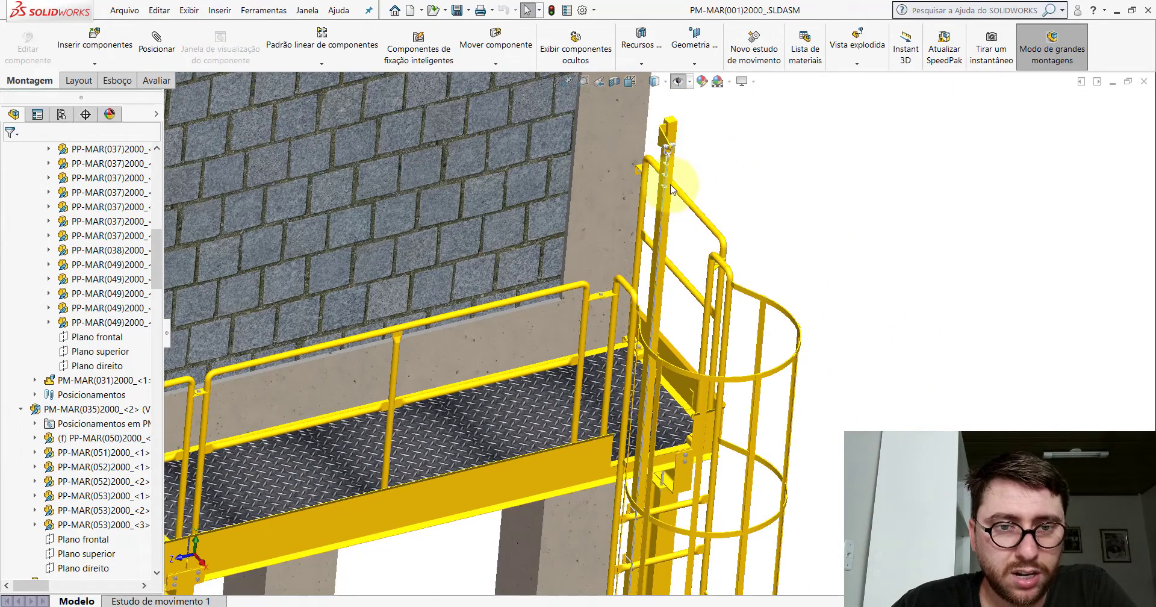
scroll(665, 189, "up", 5)
scroll(526, 139, "up", 2)
scroll(526, 140, "down", 3)
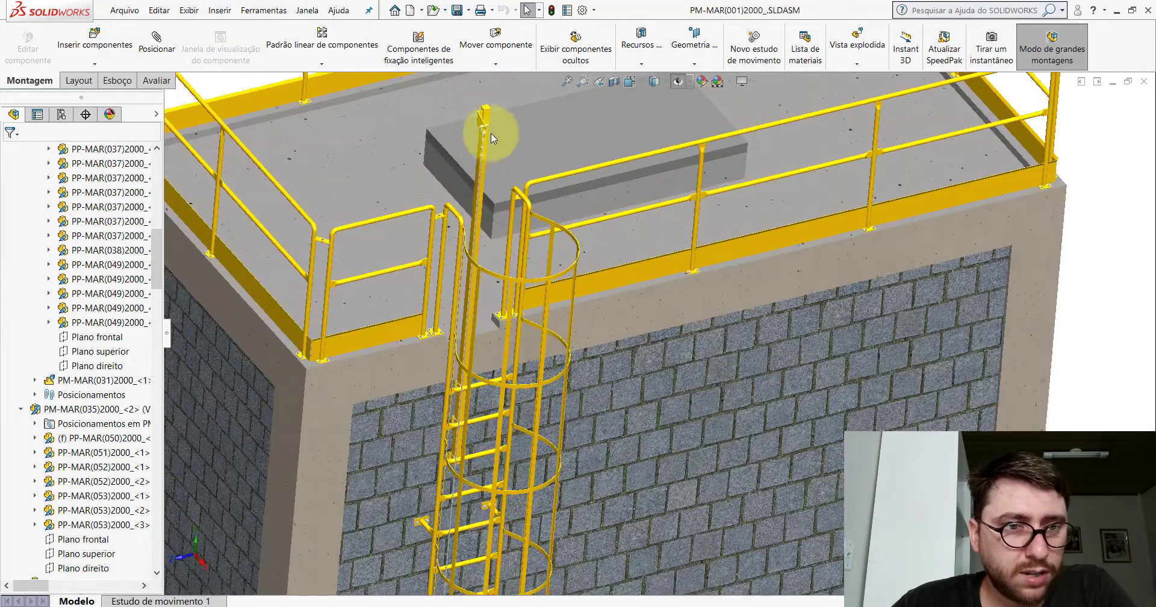
scroll(490, 123, "down", 3)
- Set the assembly to Isometric view and switch to the PP-MAR(050)2000 part window
left_click(640, 81)
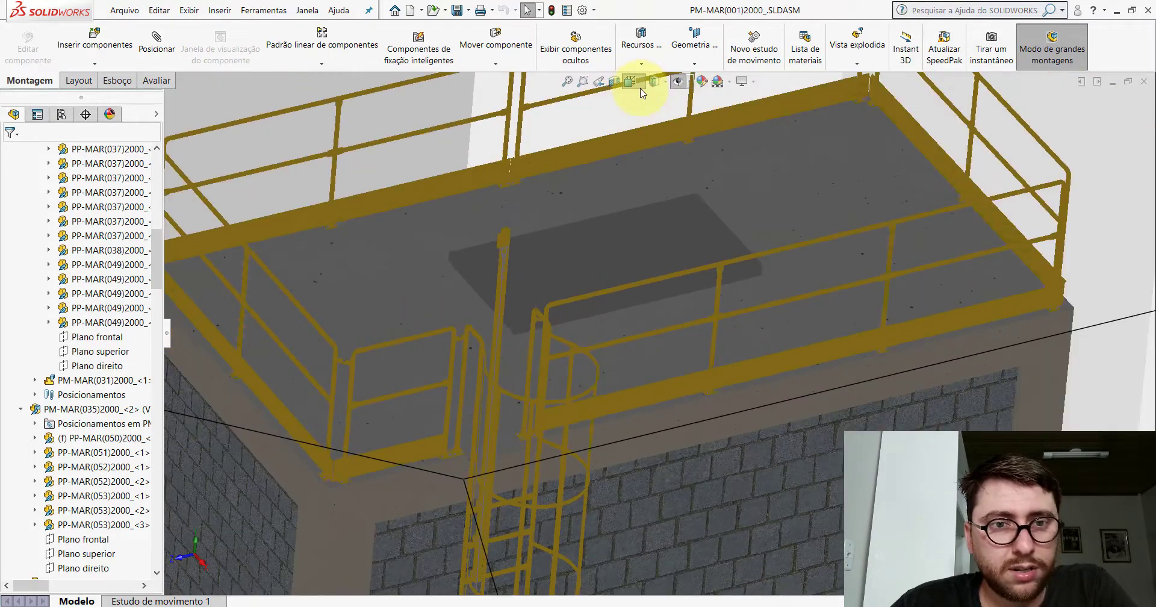
left_click(700, 116)
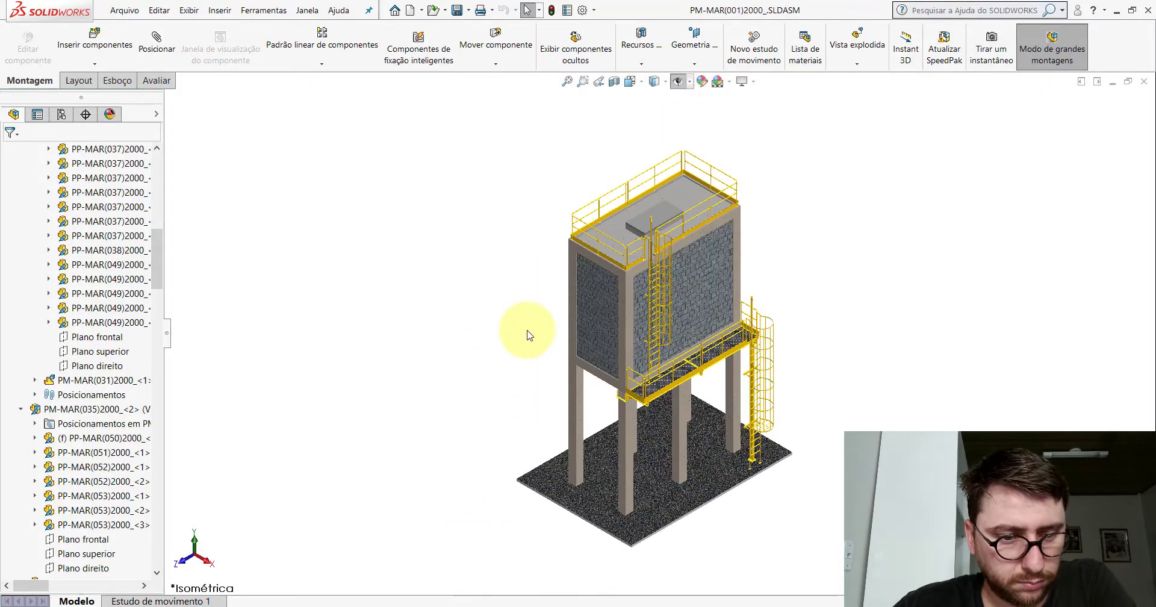
left_click(653, 569)
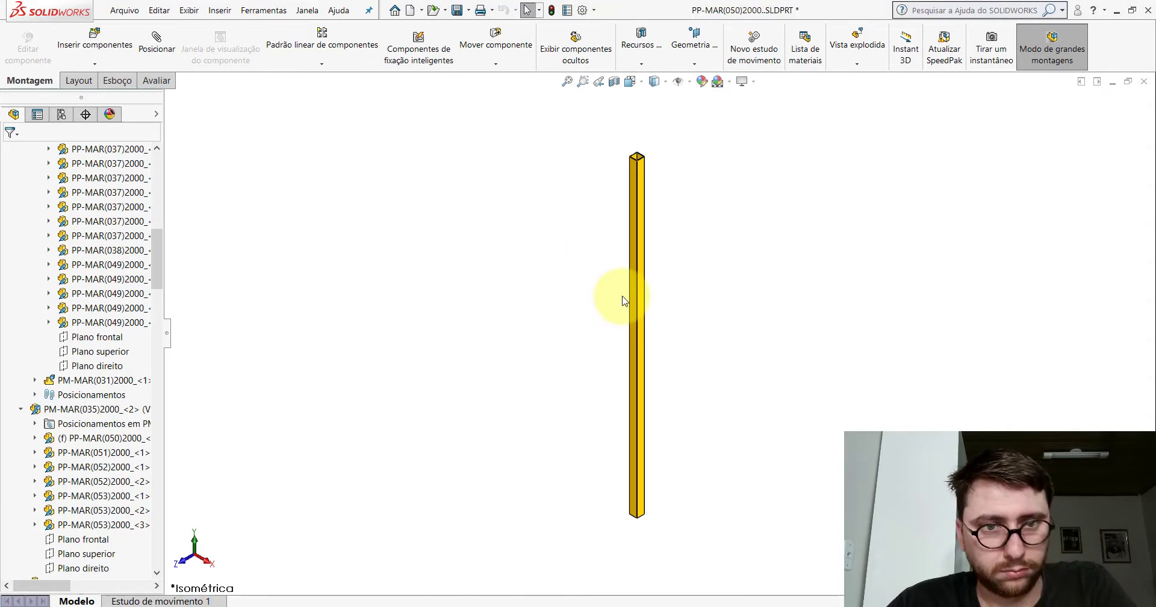
- Create a new part and set it to Isometric view
left_click(409, 12)
double_click(295, 286)
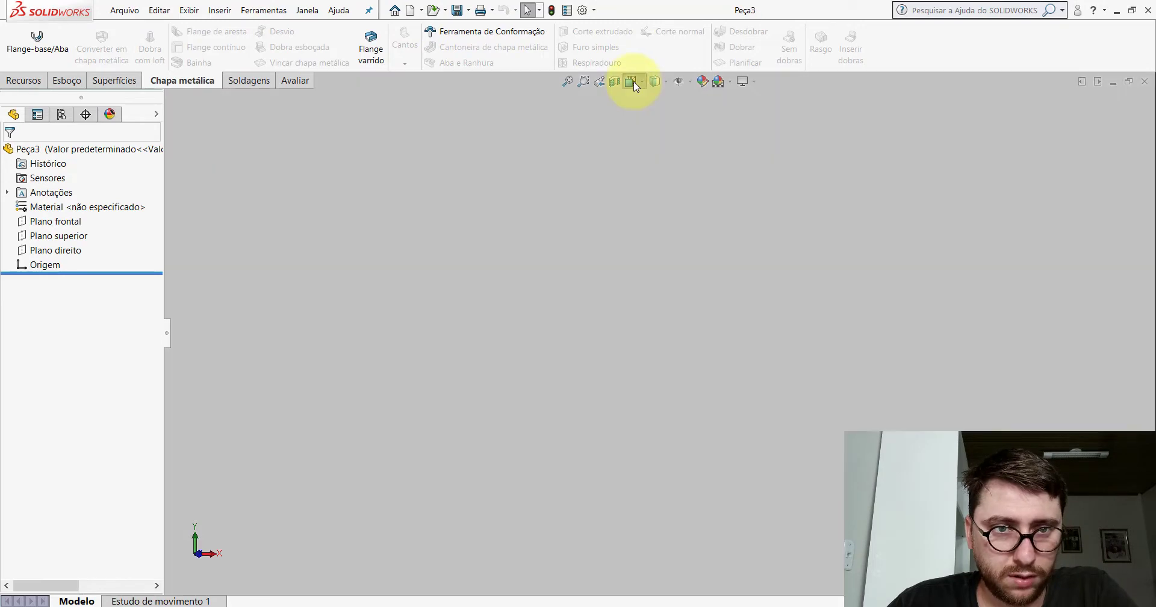
left_click(634, 84)
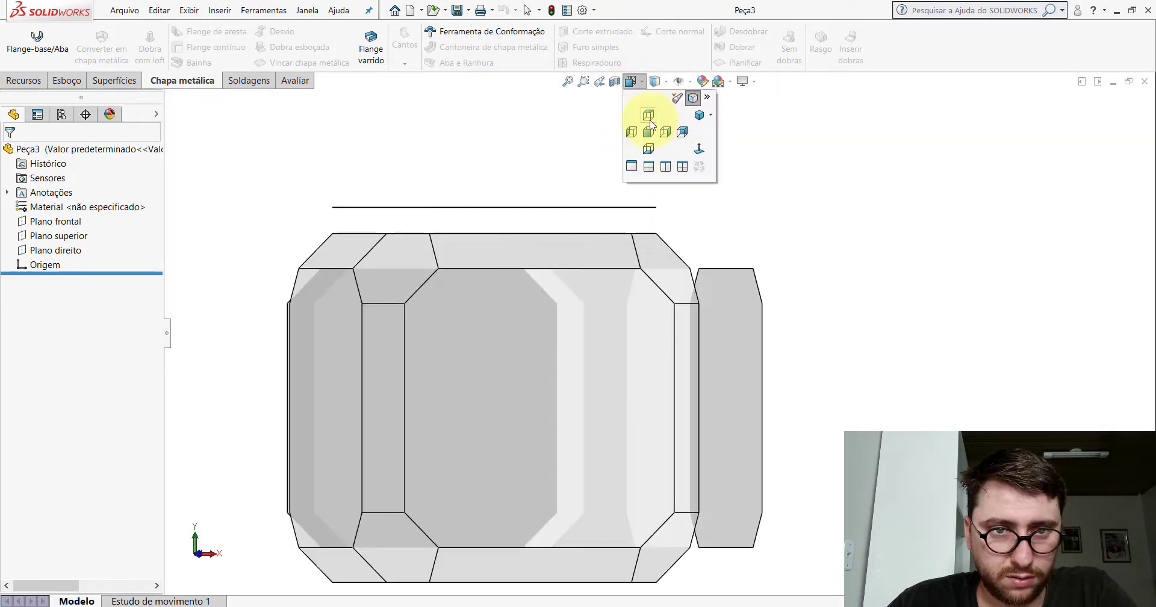
left_click(693, 106)
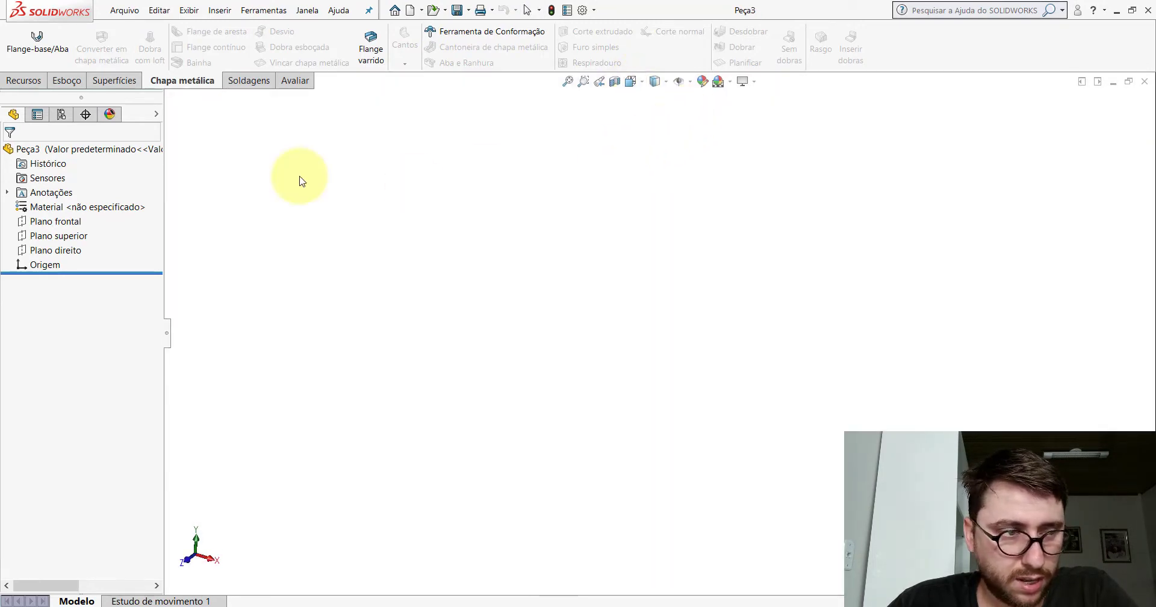
- Sketch two nested center rectangles on Plano superior, both centred on the origin
left_click(63, 241)
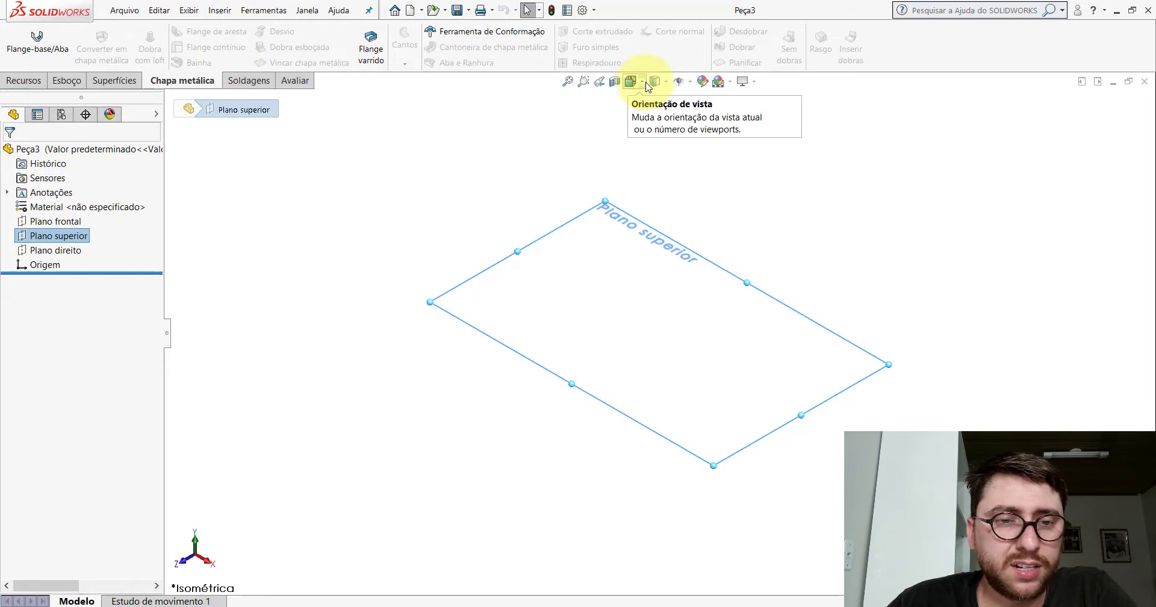
right_click(79, 239)
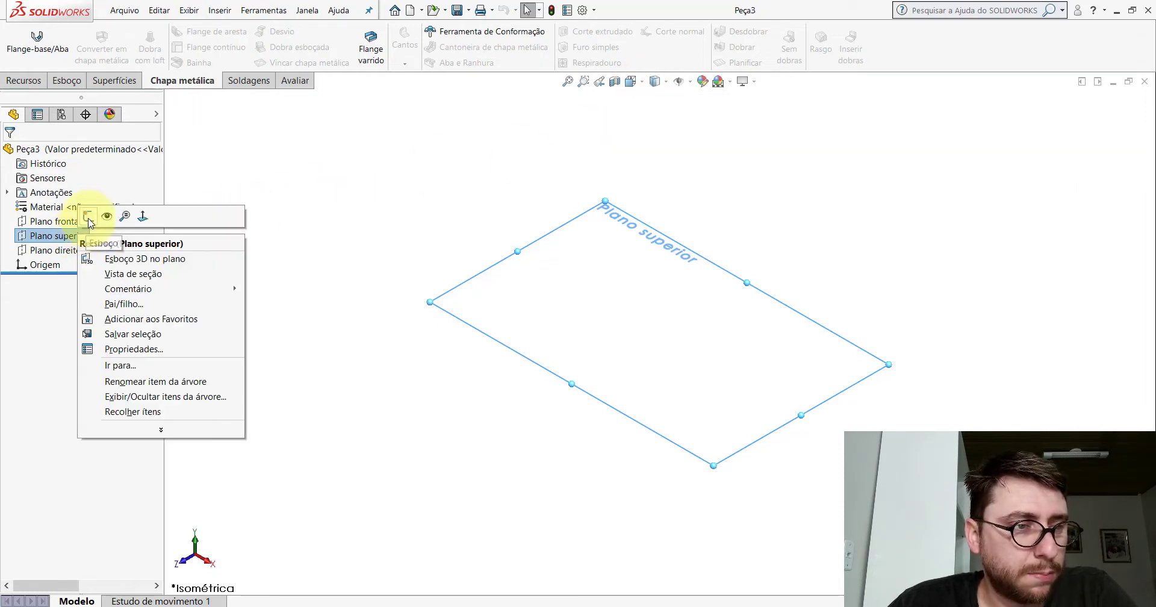
left_click(88, 217)
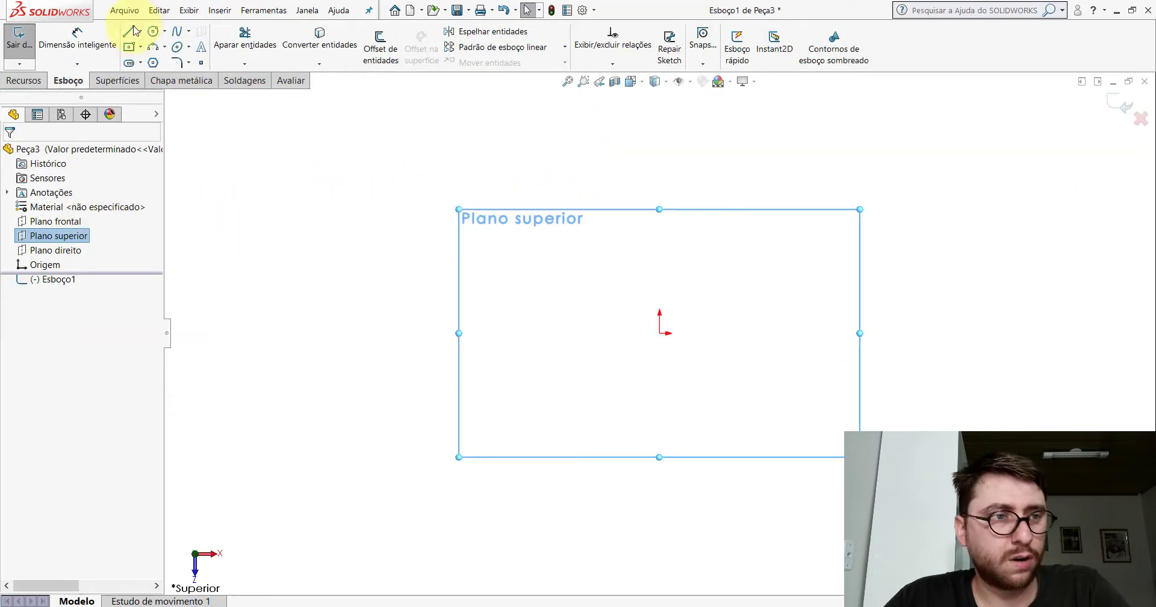
left_click(128, 52)
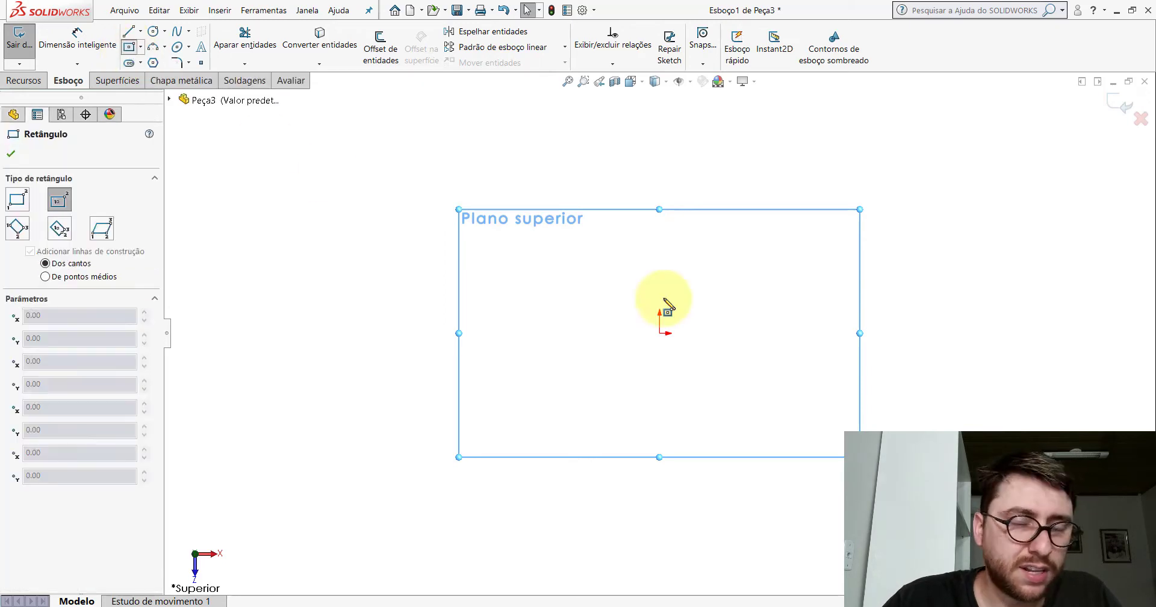
scroll(675, 338, "down", 3)
left_click(637, 348)
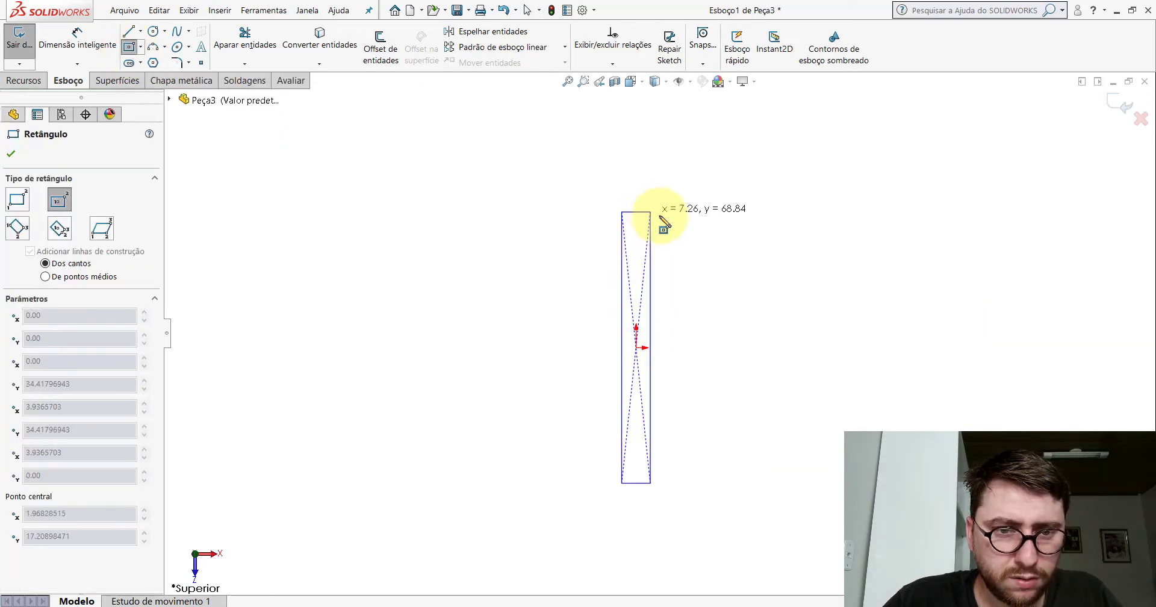
left_click(804, 200)
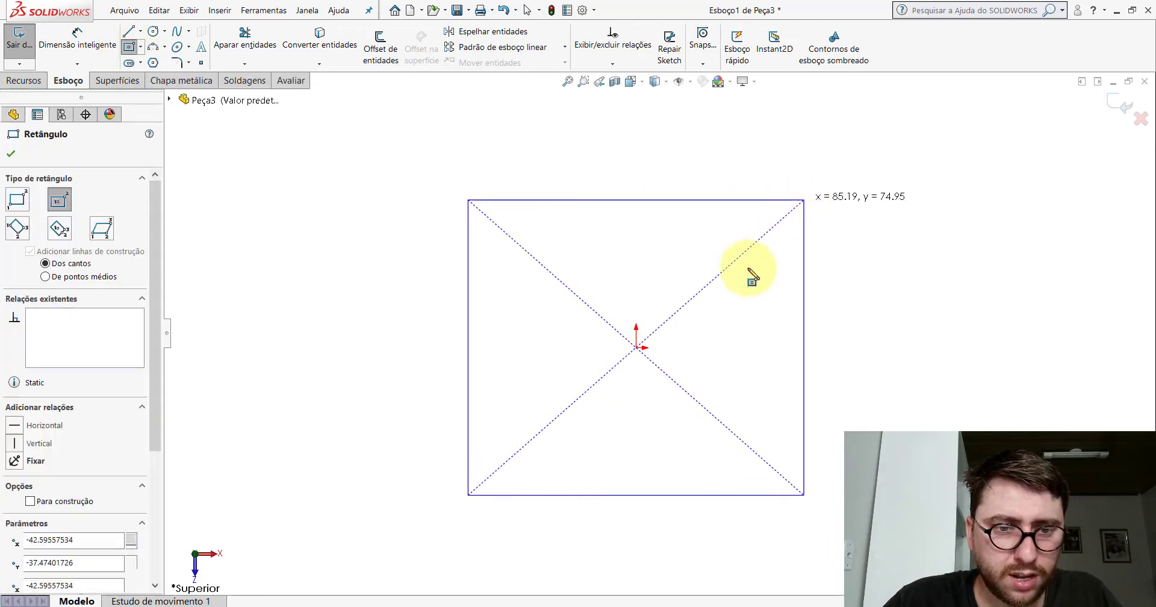
left_click(636, 347)
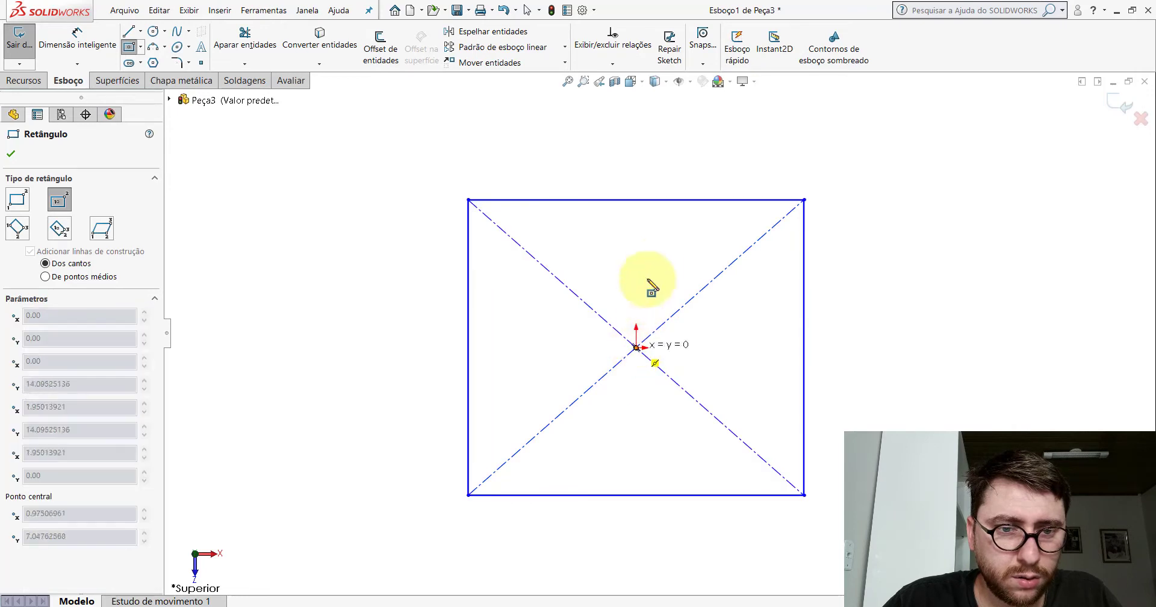
left_click(782, 220)
key("Escape")
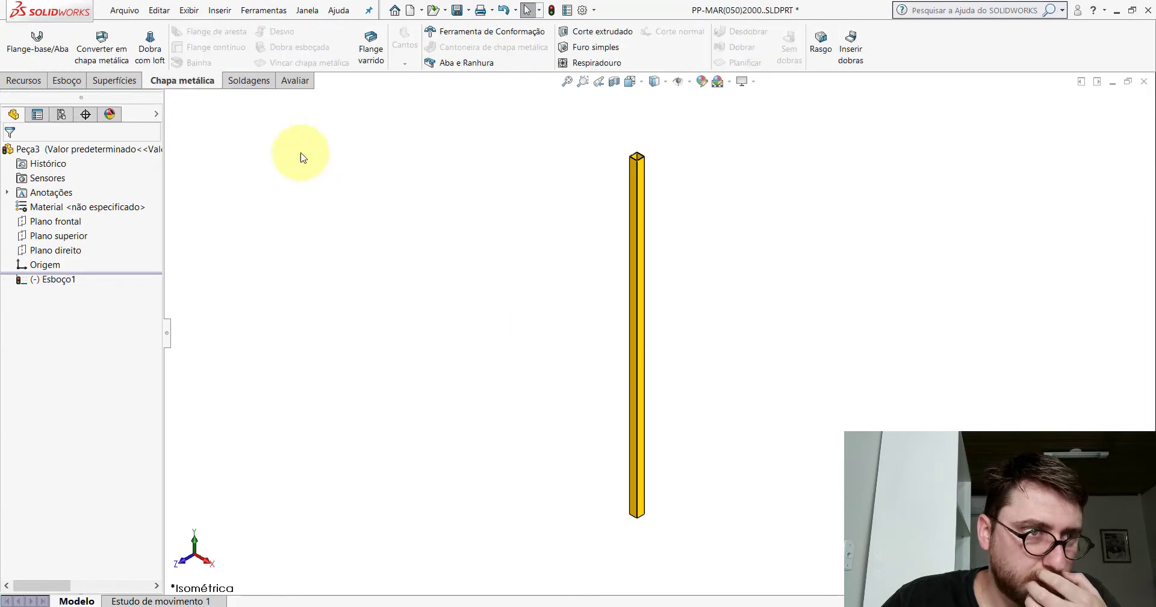
- Measure the PP-MAR(050)2000 tube's side faces, showing a 92000 mm² face area
left_click(289, 80)
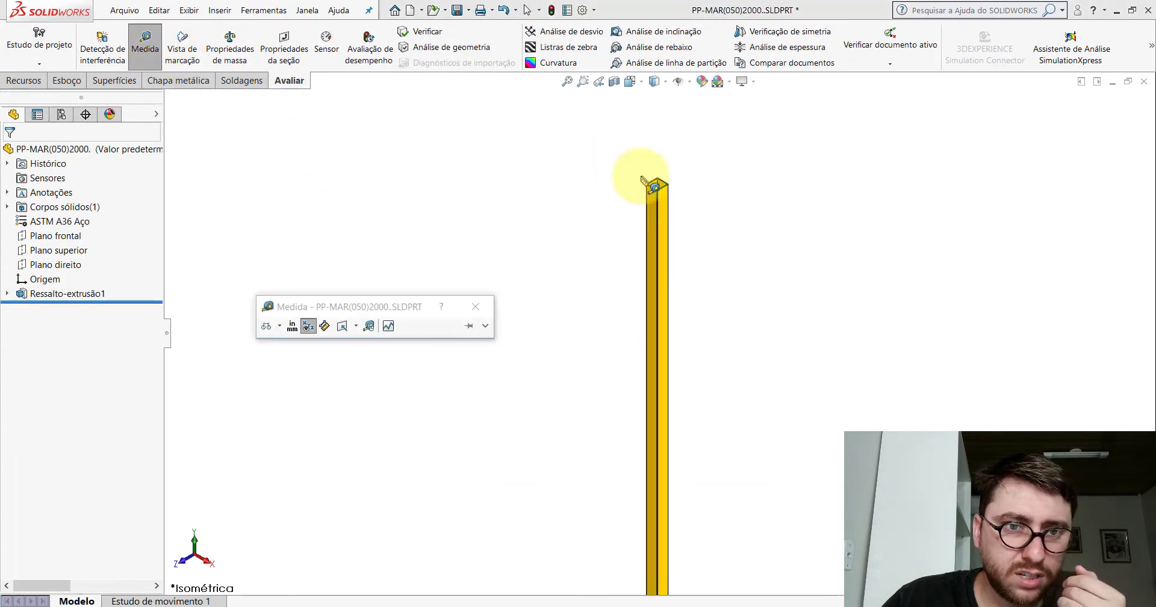
scroll(645, 172, "down", 3)
scroll(673, 245, "down", 2)
left_click(646, 231)
left_click(533, 161)
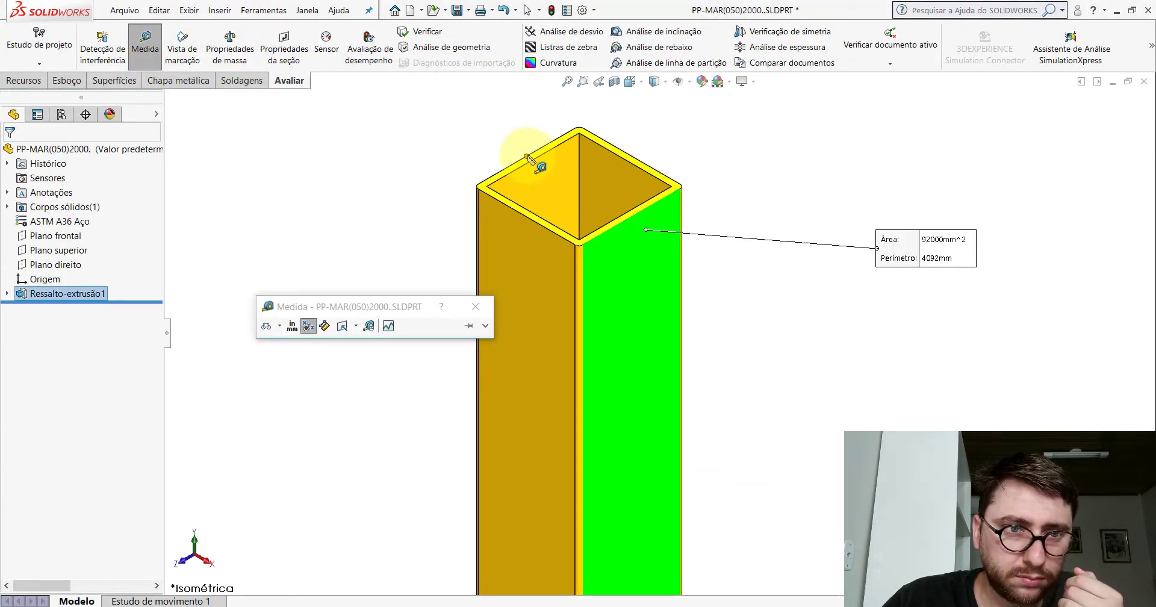
left_click(741, 142)
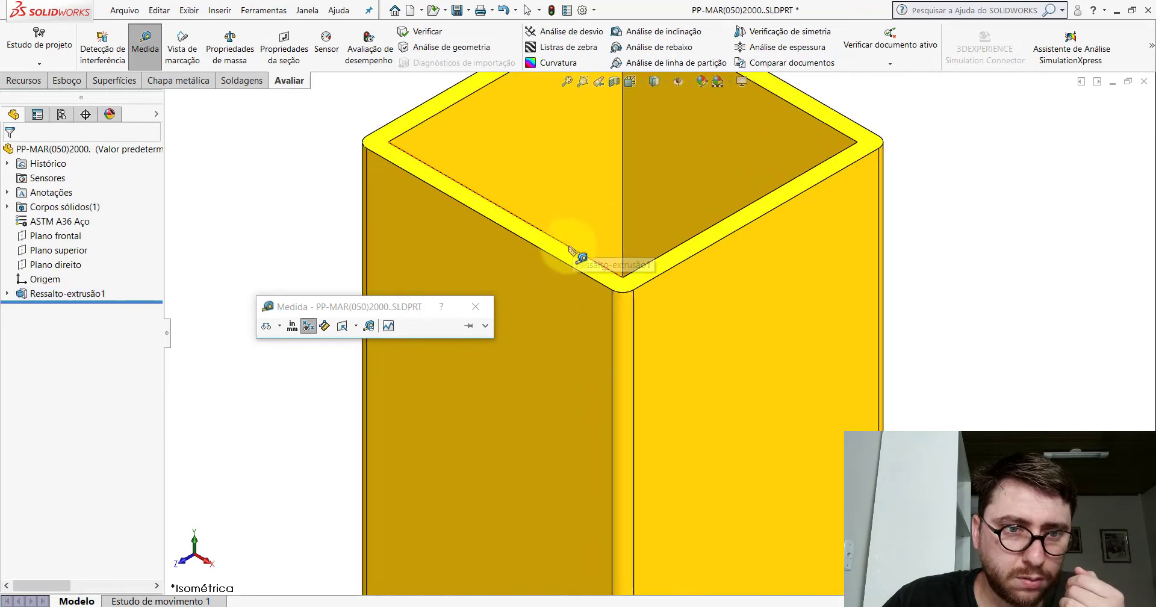
scroll(572, 234, "down", 3)
left_click(538, 259)
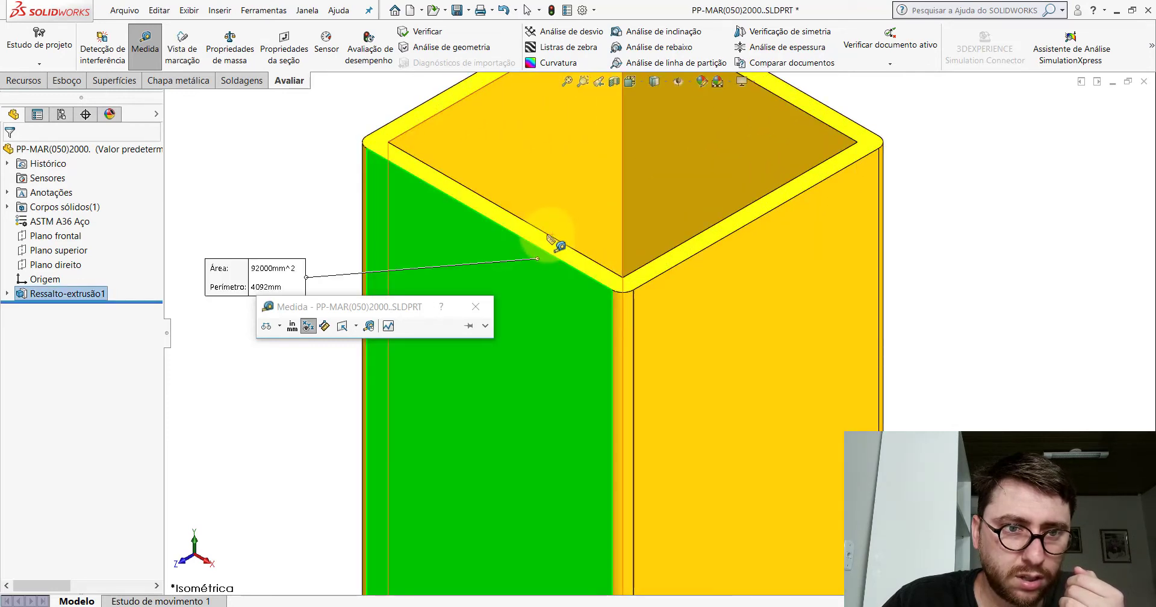
scroll(551, 247, "up", 3)
scroll(560, 259, "up", 2)
key("Escape")
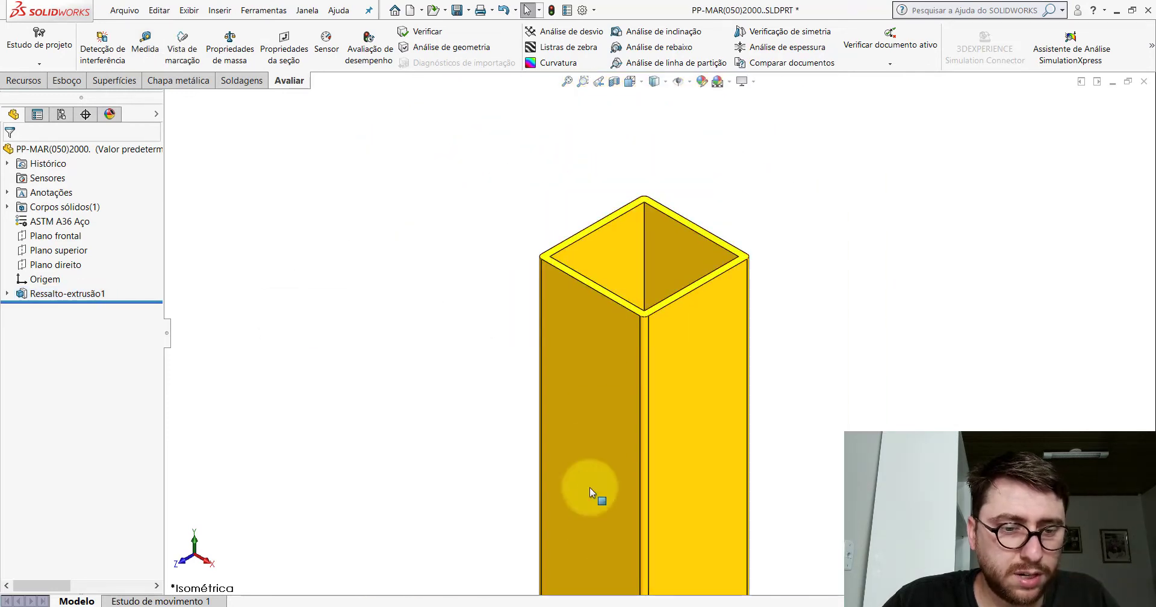
- Measure the tube's rounded corner, confirming a 2 mm radius
left_click(146, 44)
scroll(641, 292, "down", 3)
left_click(644, 345)
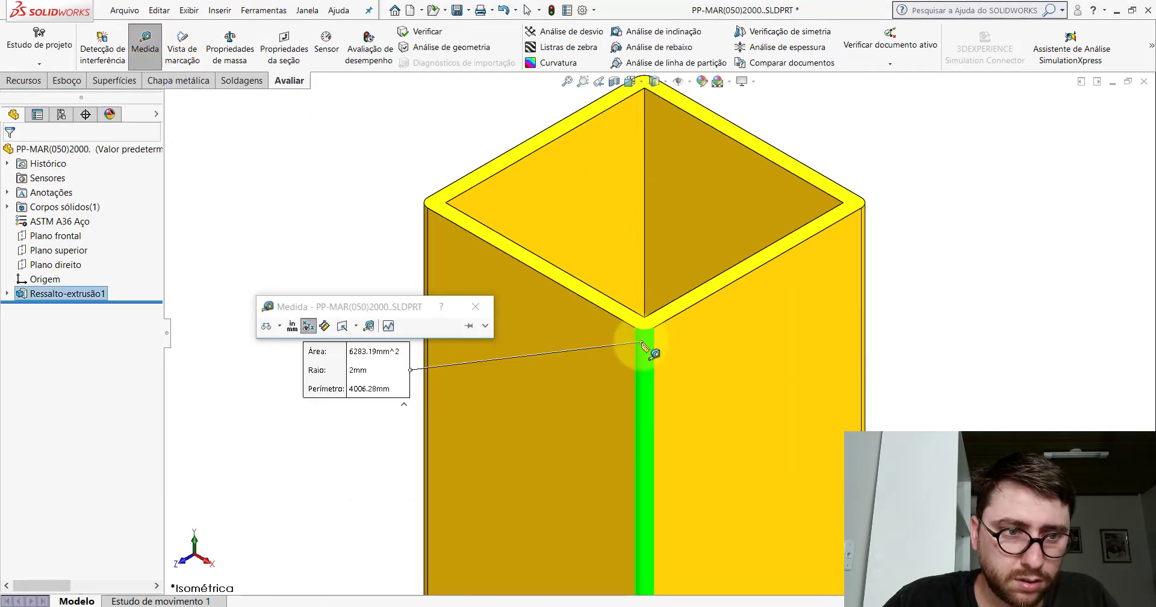
scroll(643, 345, "up", 3)
key("Escape")
- Dimension the outer rectangle to 50 mm wide and 50 mm tall with Smart Dimension
left_click(676, 578)
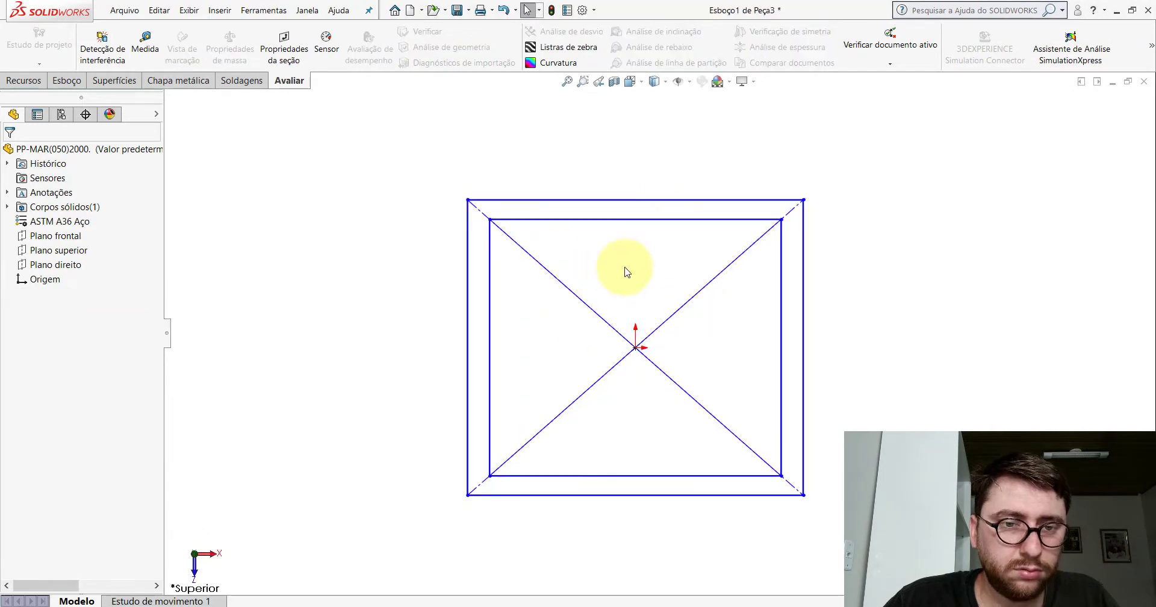
left_click(68, 80)
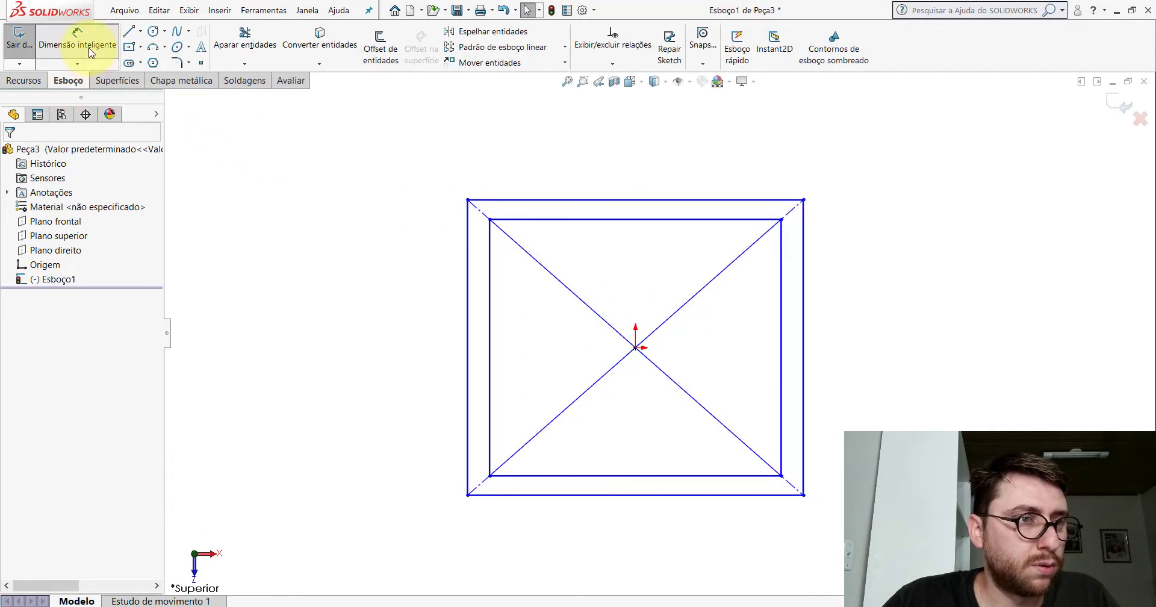
left_click(89, 53)
scroll(645, 314, "up", 2)
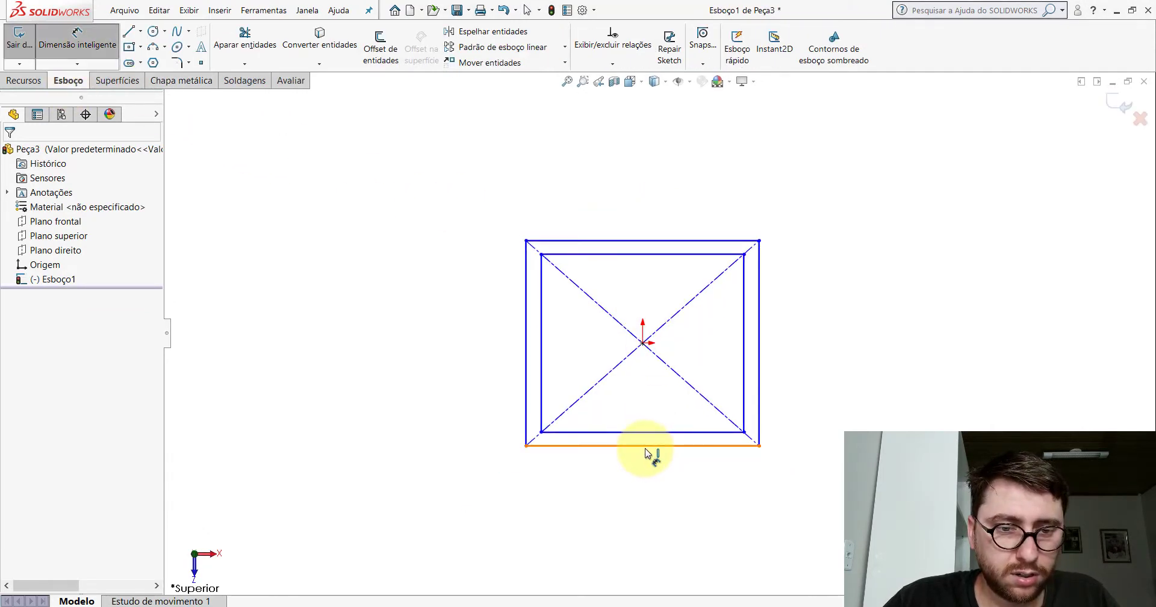
left_click(647, 453)
left_click(642, 484)
type("50")
key("Return")
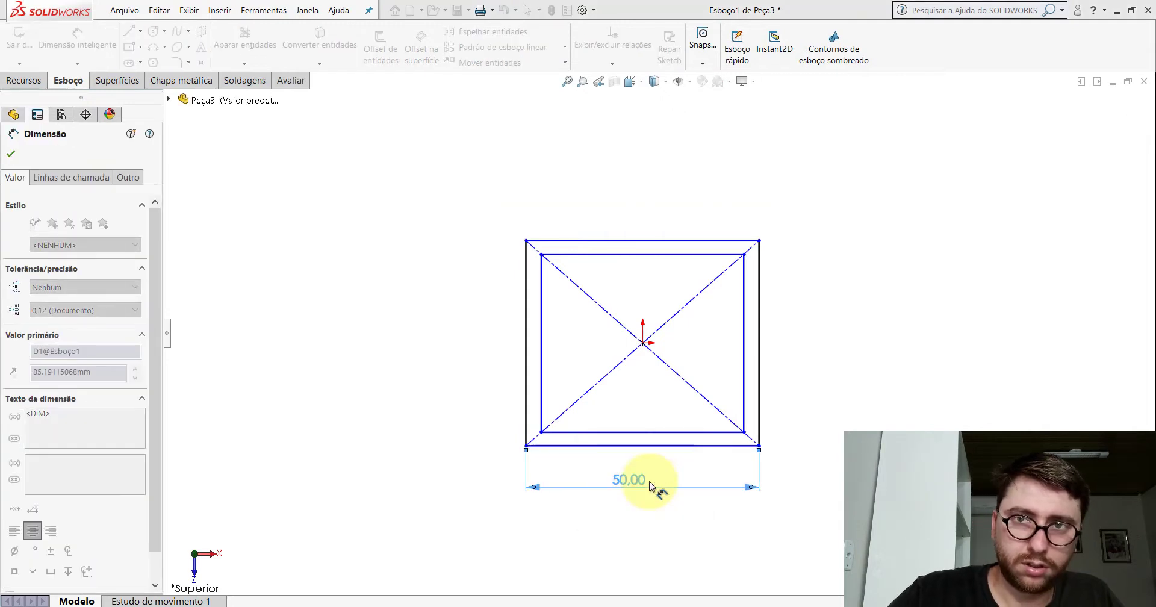
left_click(760, 304)
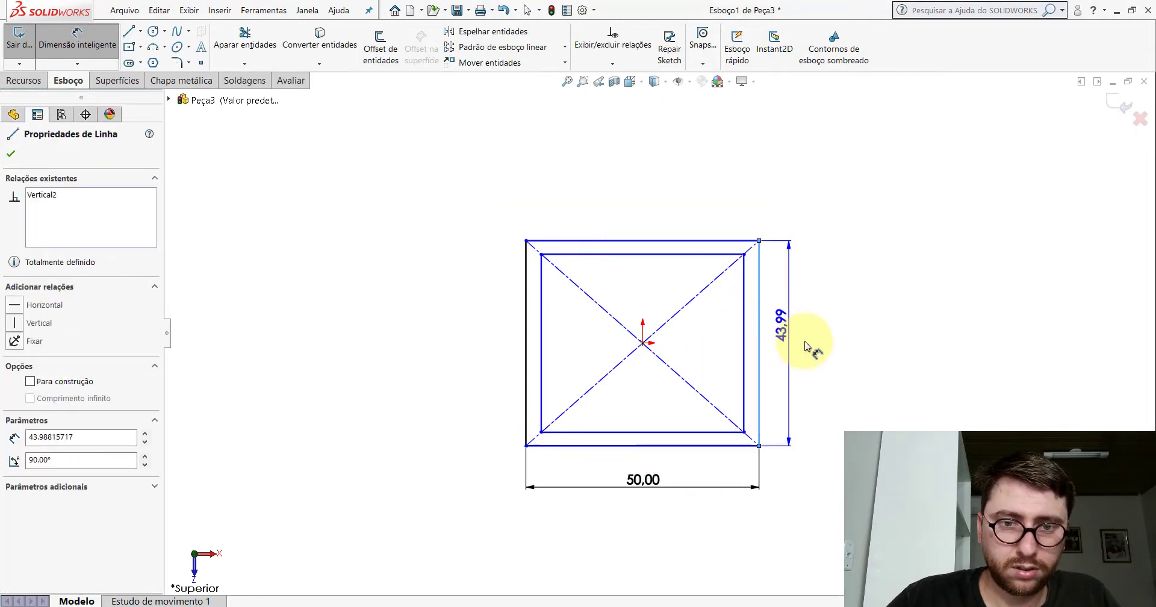
left_click(805, 345)
type("50")
key("Return")
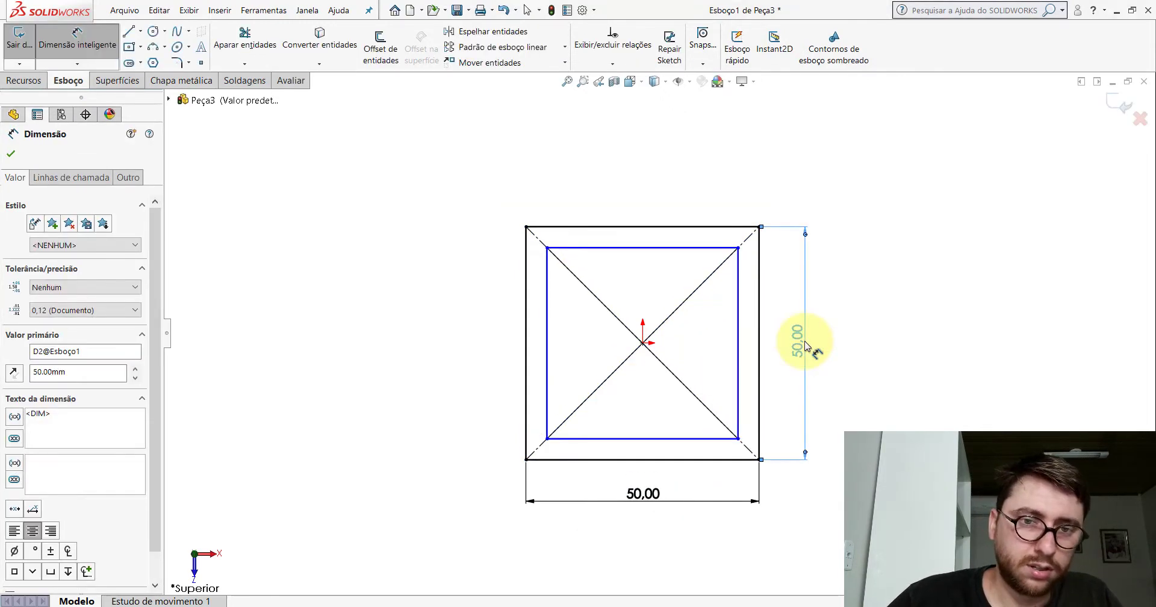
- Set the gap between the inner and outer top edges to 3 mm
left_click(645, 248)
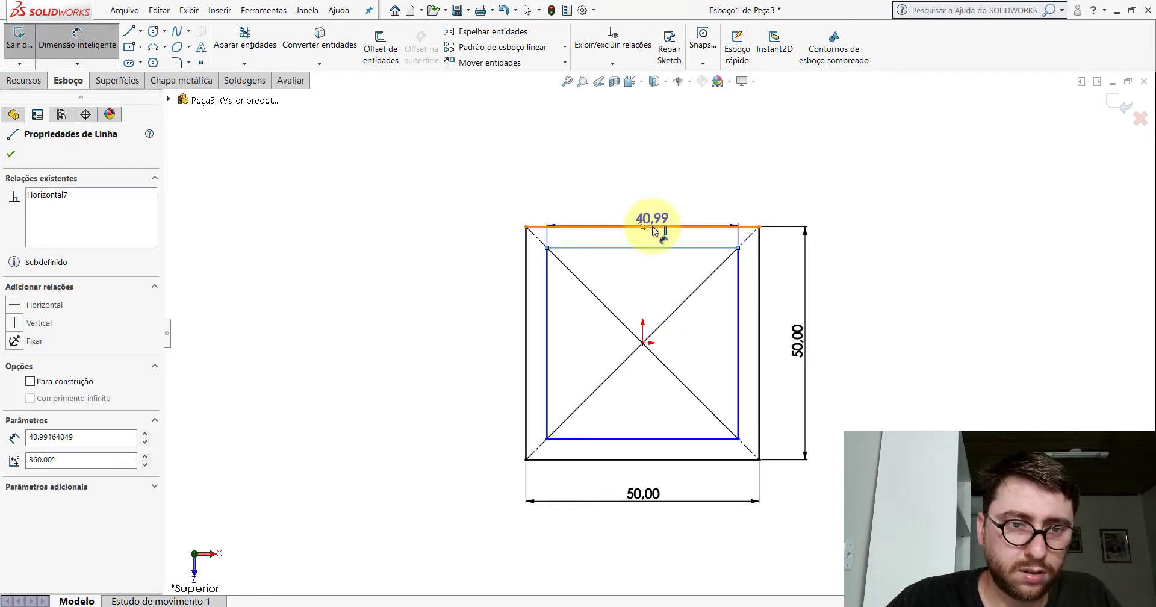
left_click(653, 227)
left_click(462, 187)
type("3")
key("Return")
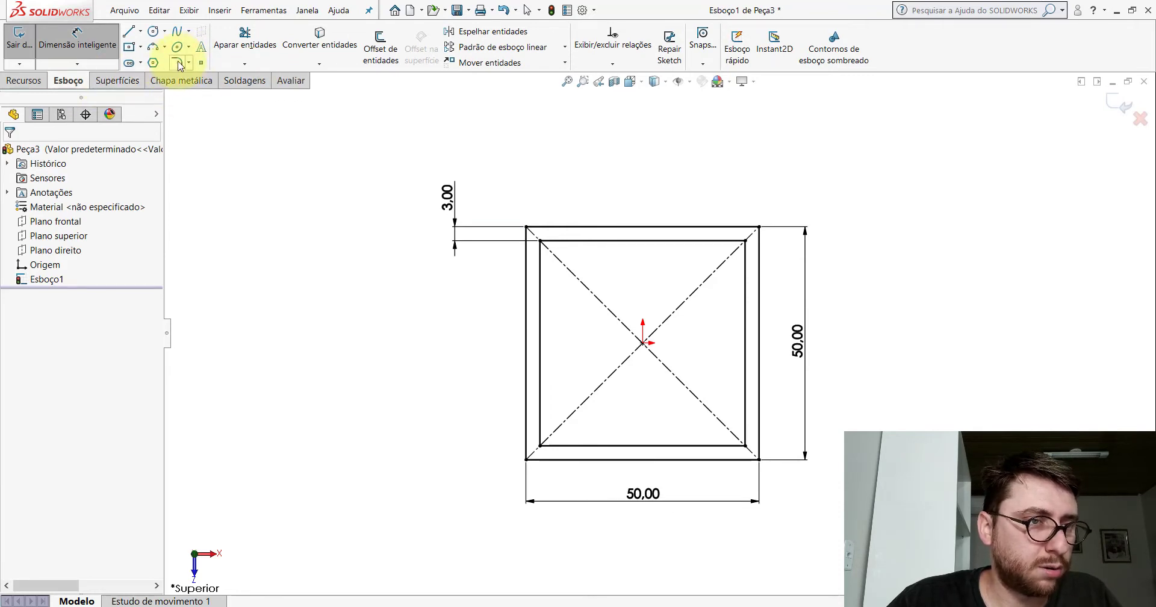
- Fillet all four outer corners of the square with 2 mm sketch fillets
left_click(178, 63)
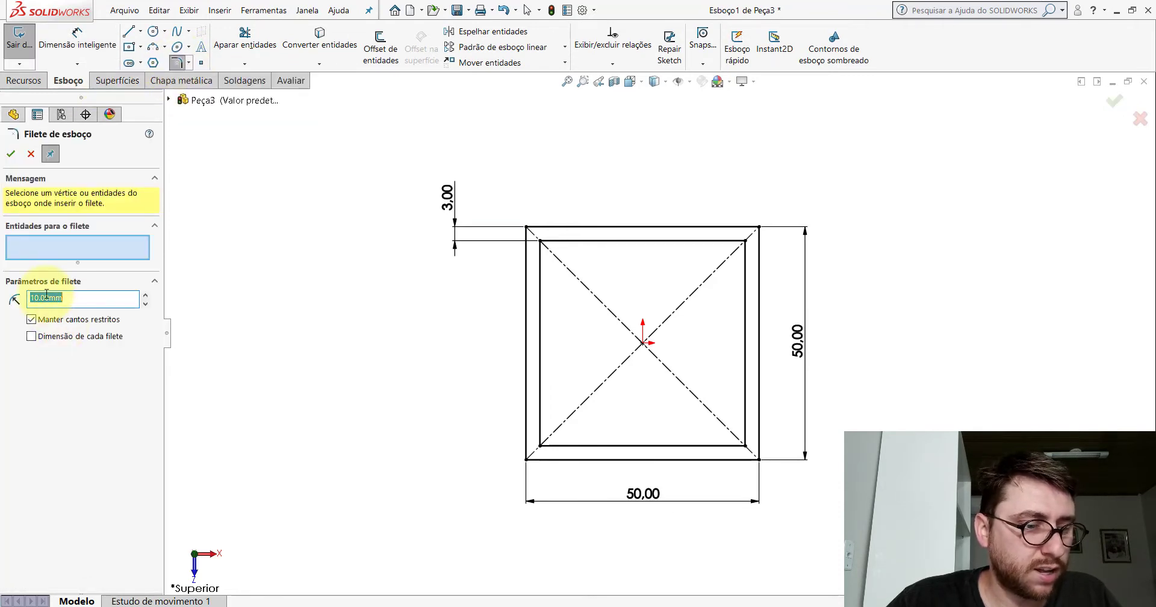
type("2")
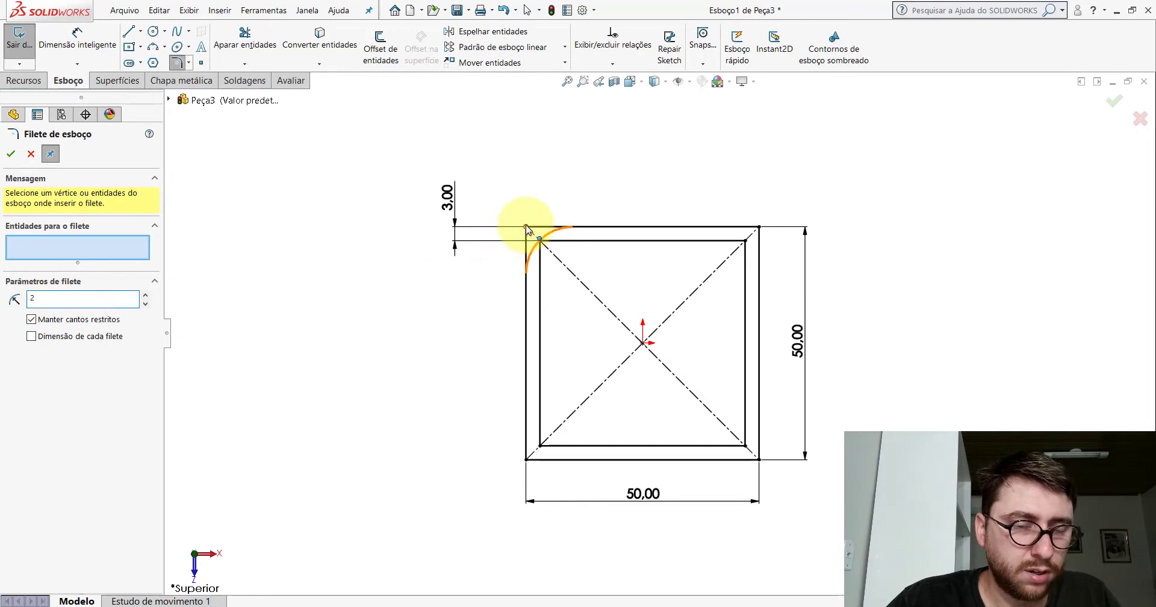
left_click(527, 227)
left_click(759, 227)
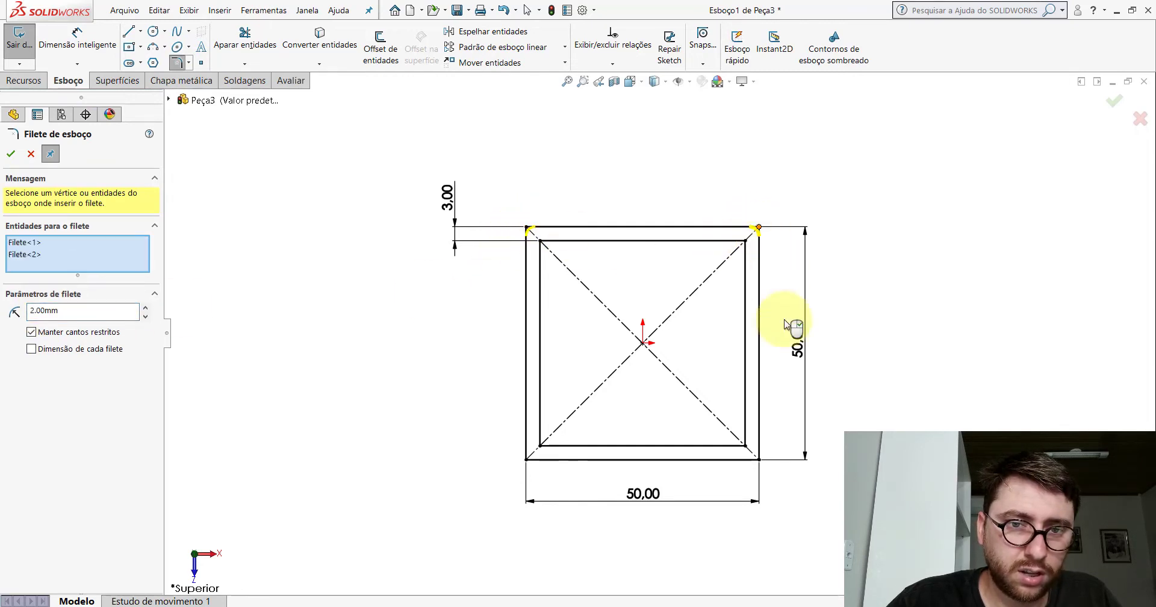
left_click(758, 459)
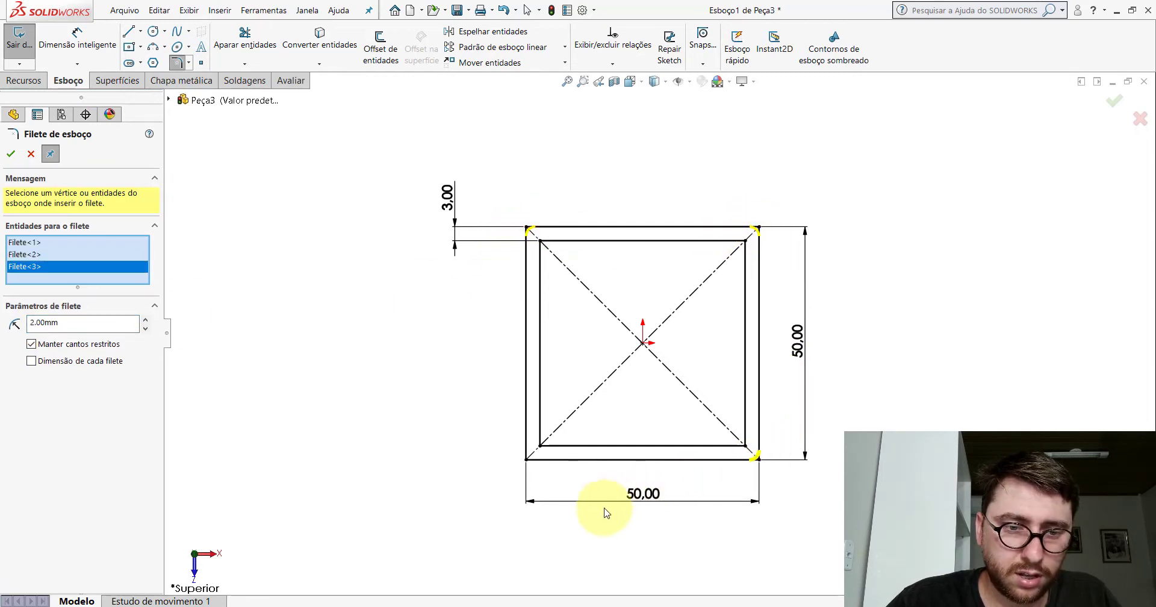
left_click(527, 460)
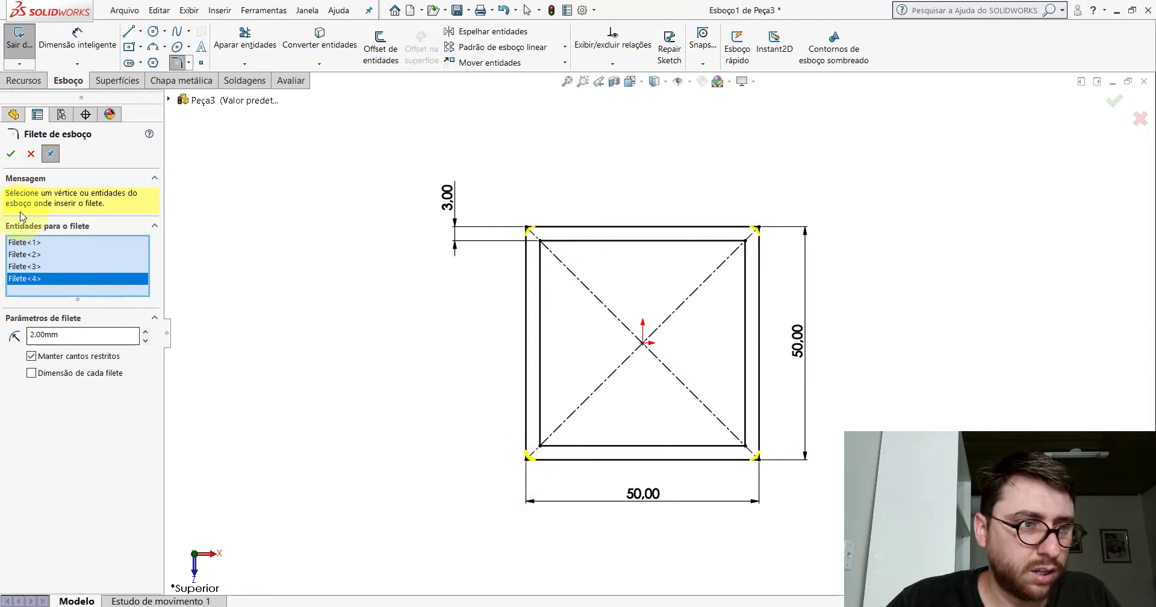
left_click(9, 155)
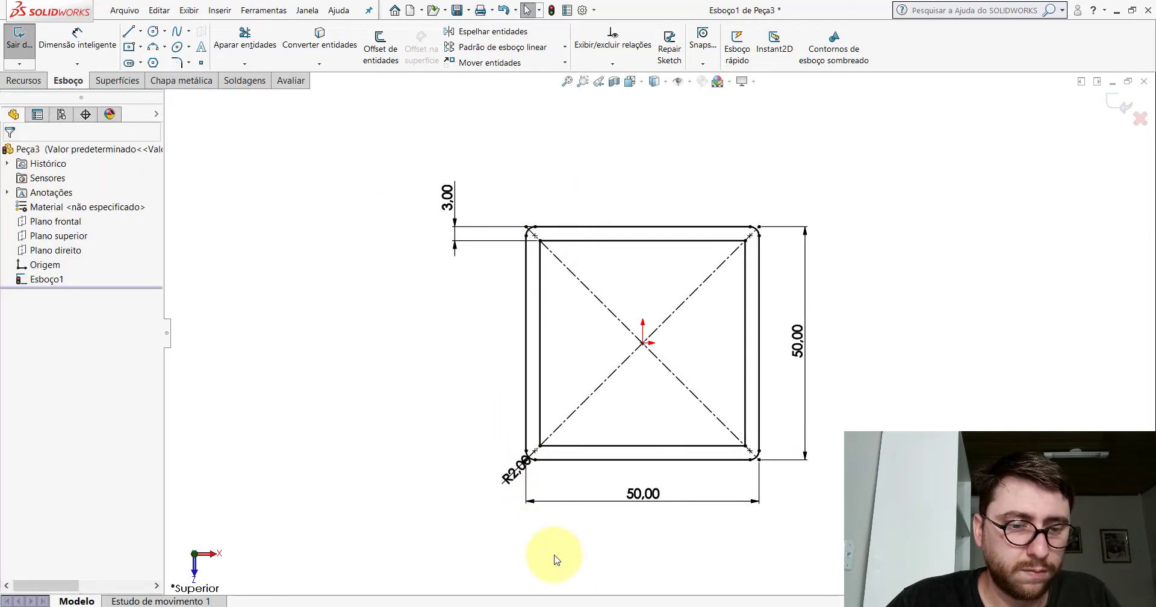
- Switch to PP-MAR(050)2000 and start the Measure tool on the tube
left_click(581, 560)
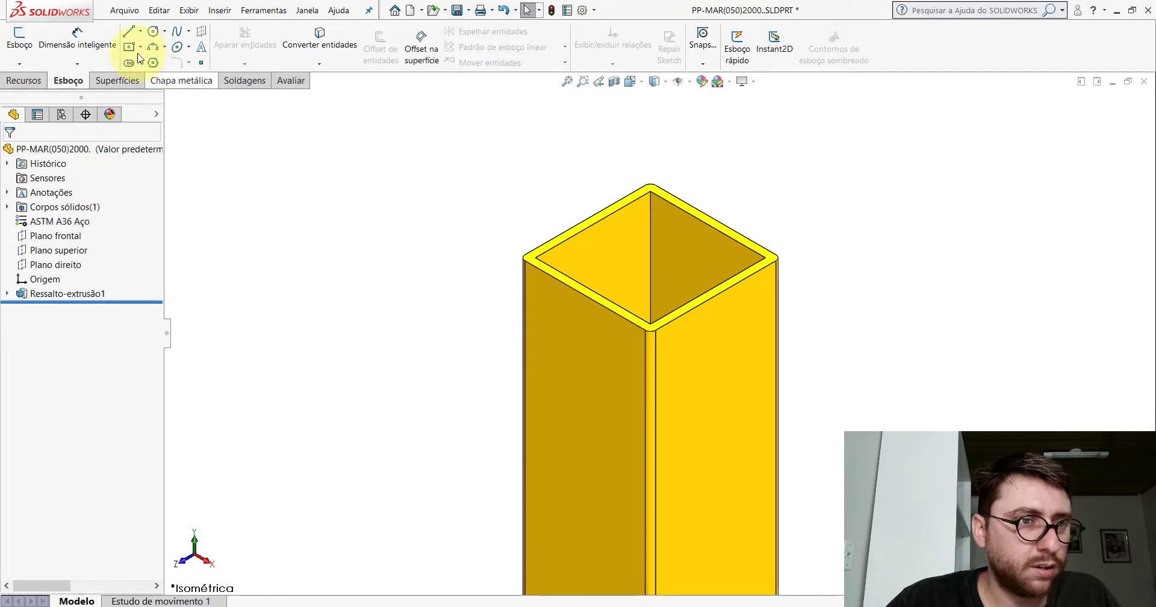
left_click(291, 80)
left_click(145, 45)
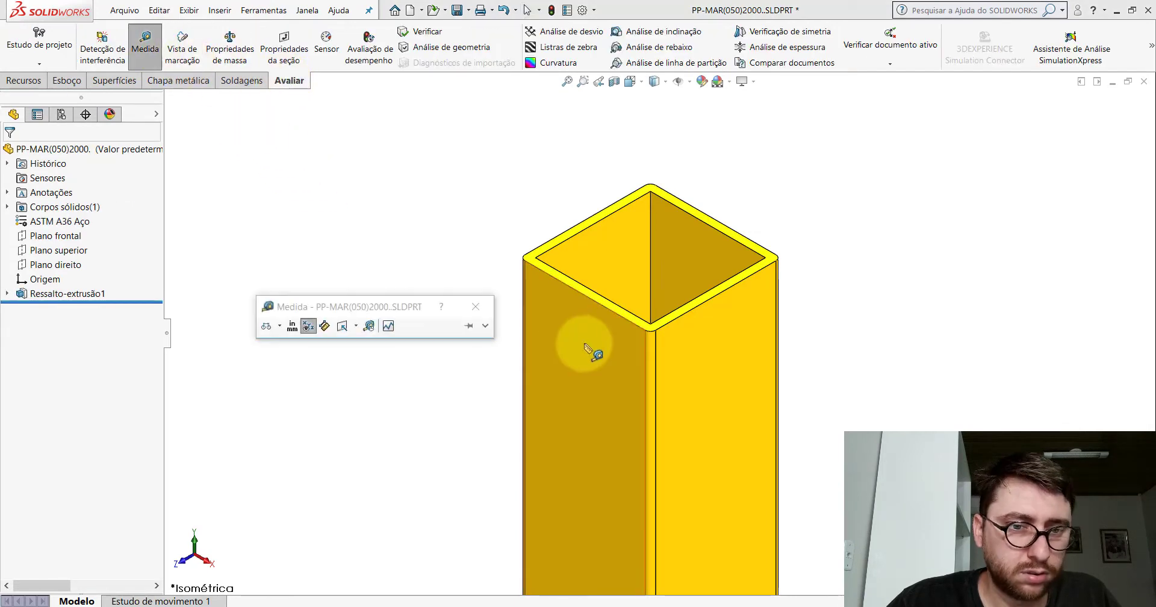
- Measure the reference tube's edge to confirm its 2000 mm length
left_click(649, 354)
left_click(475, 307)
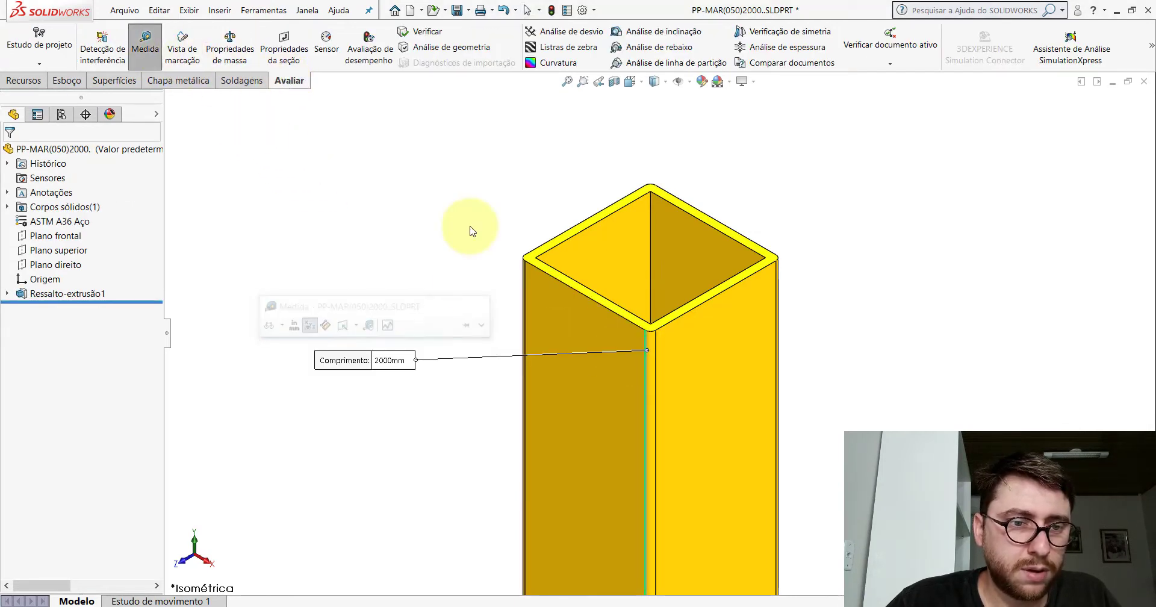
left_click(702, 555)
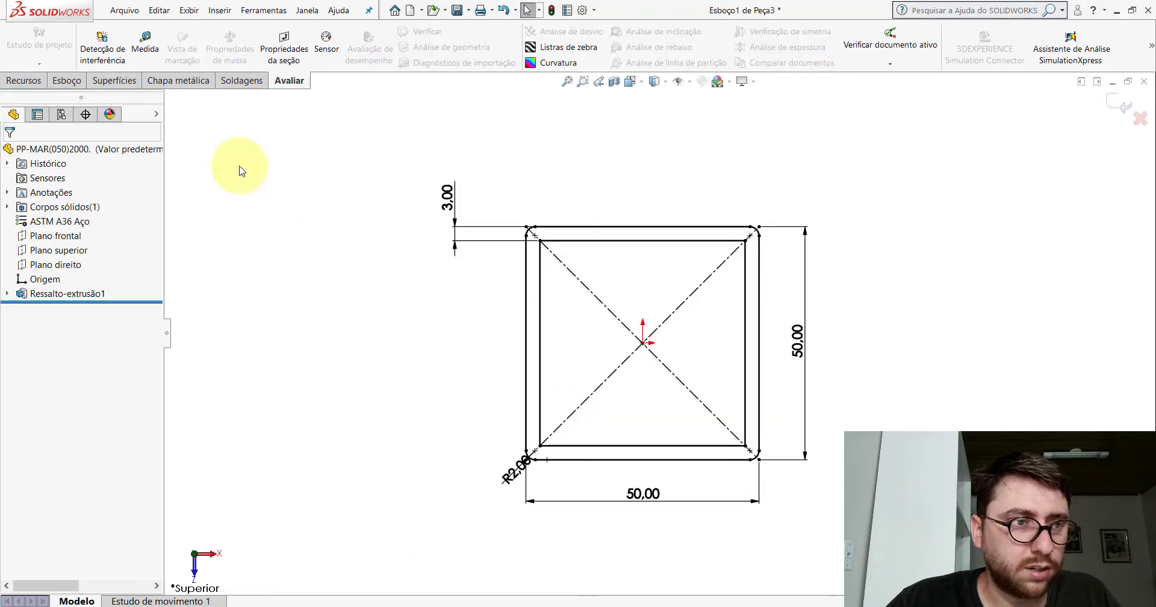
- Extrude the square-tube profile as a 2000 mm blind boss
left_click(36, 81)
left_click(32, 53)
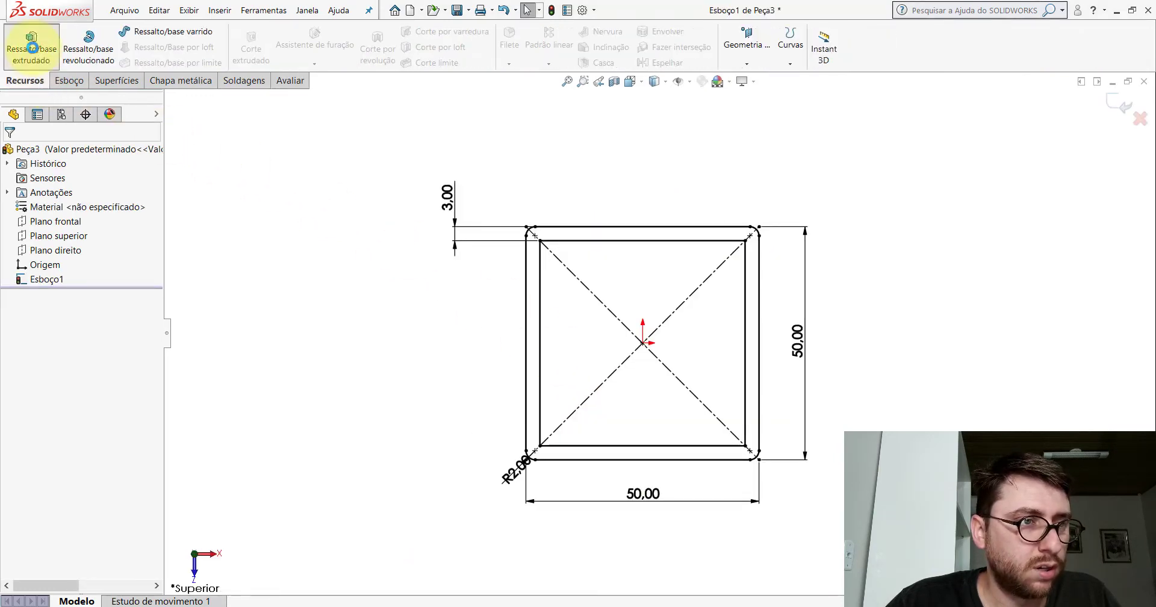
left_click(60, 294)
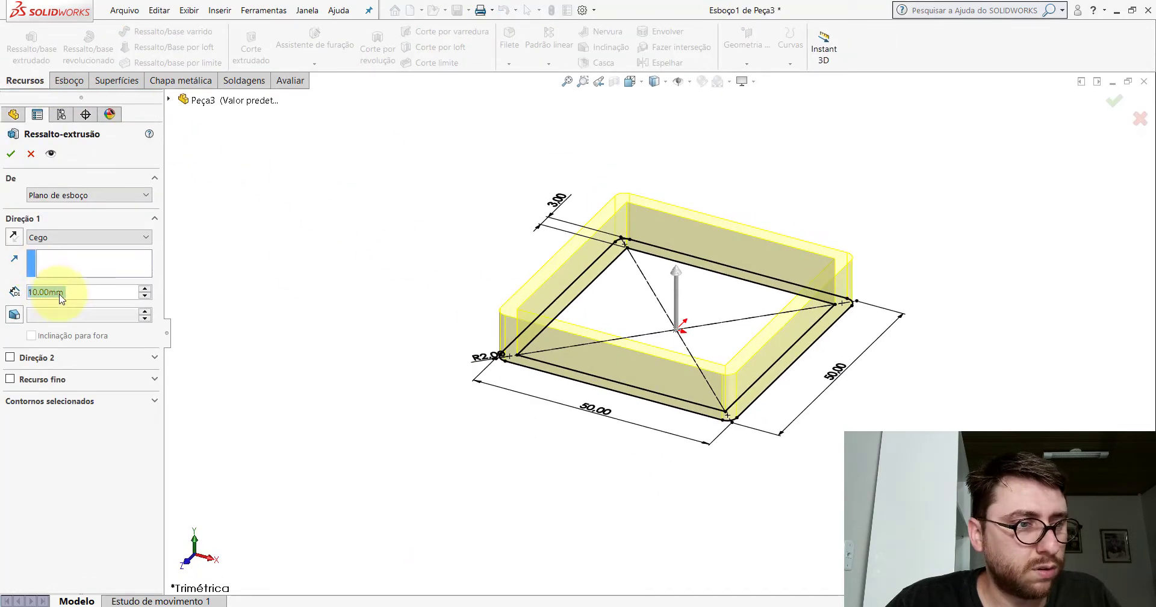
type("2000")
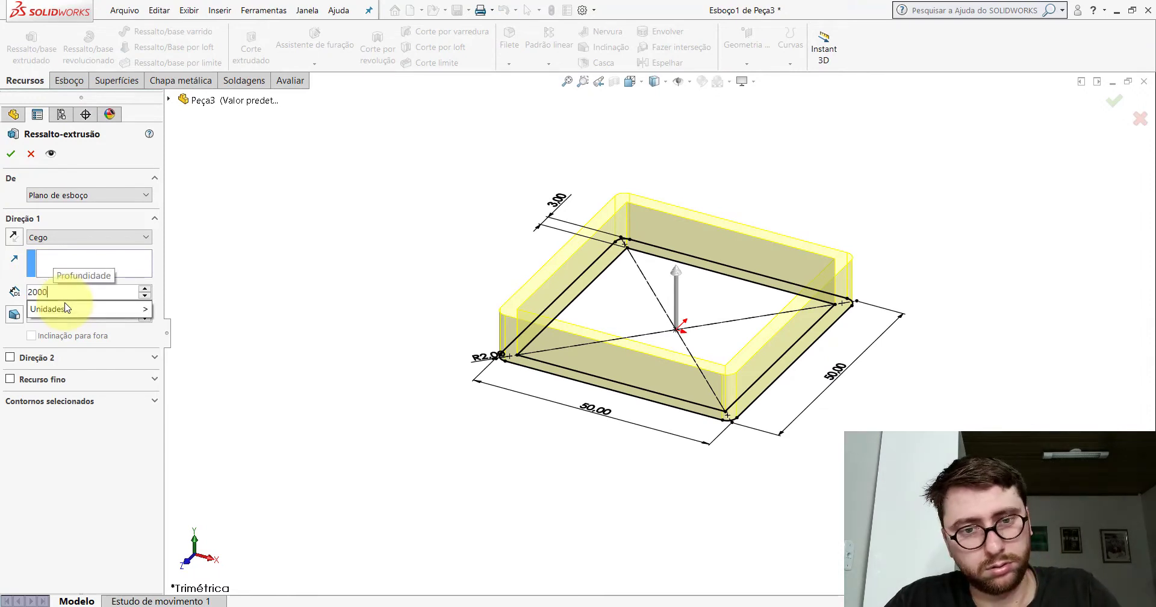
key("Return")
left_click(11, 153)
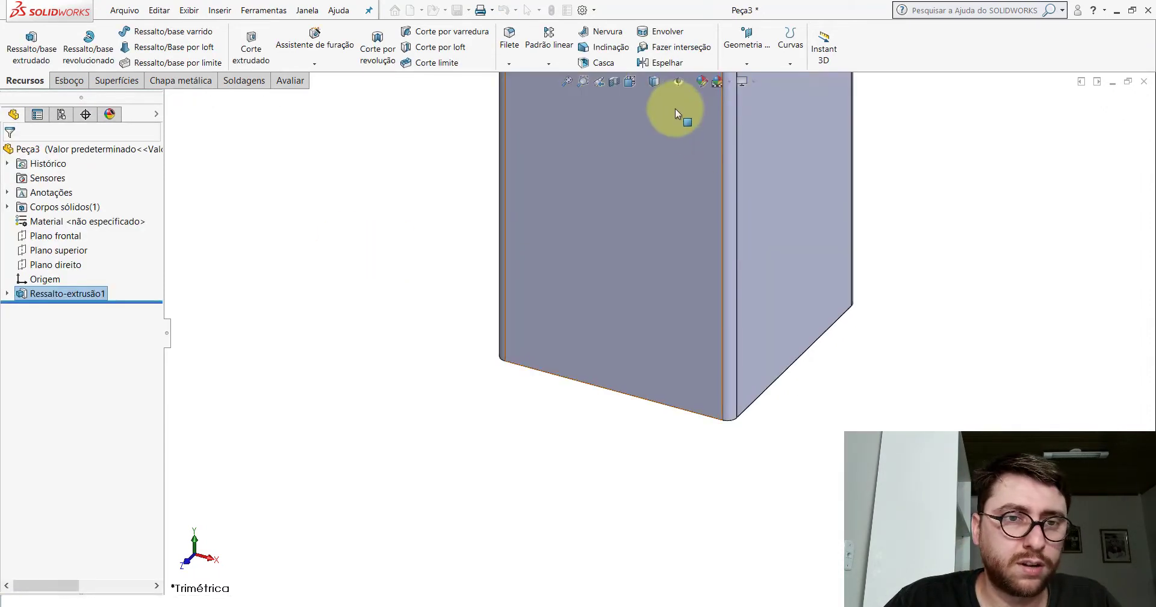
- Show the new 2000 mm column in Isometric view
left_click(631, 83)
left_click(684, 110)
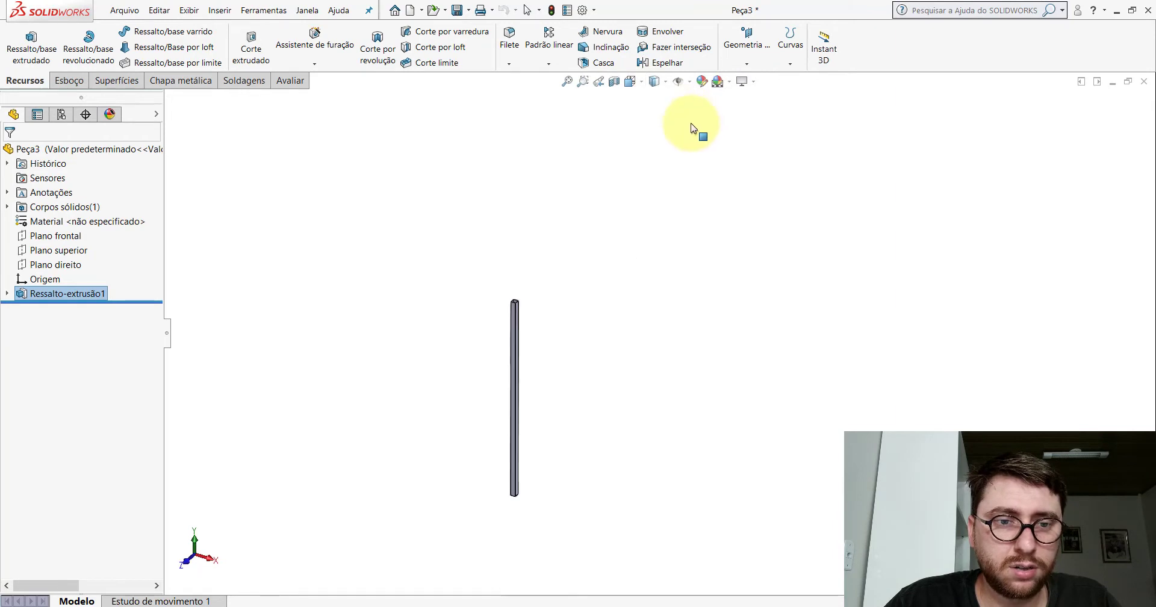
left_click(566, 242)
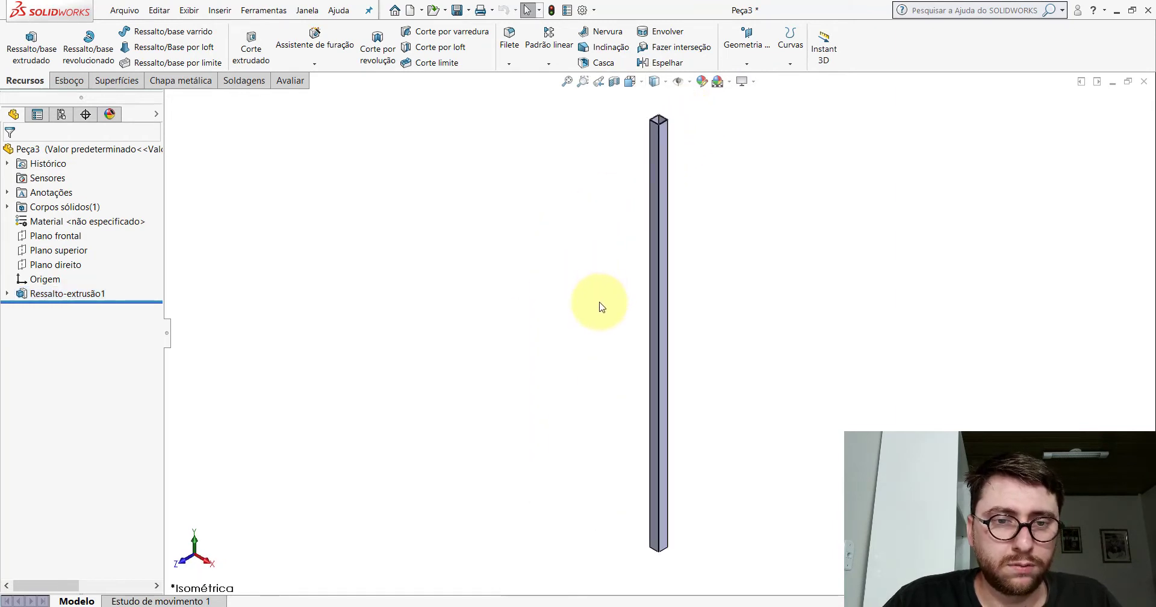
scroll(692, 315, "up", 3)
scroll(684, 318, "down", 3)
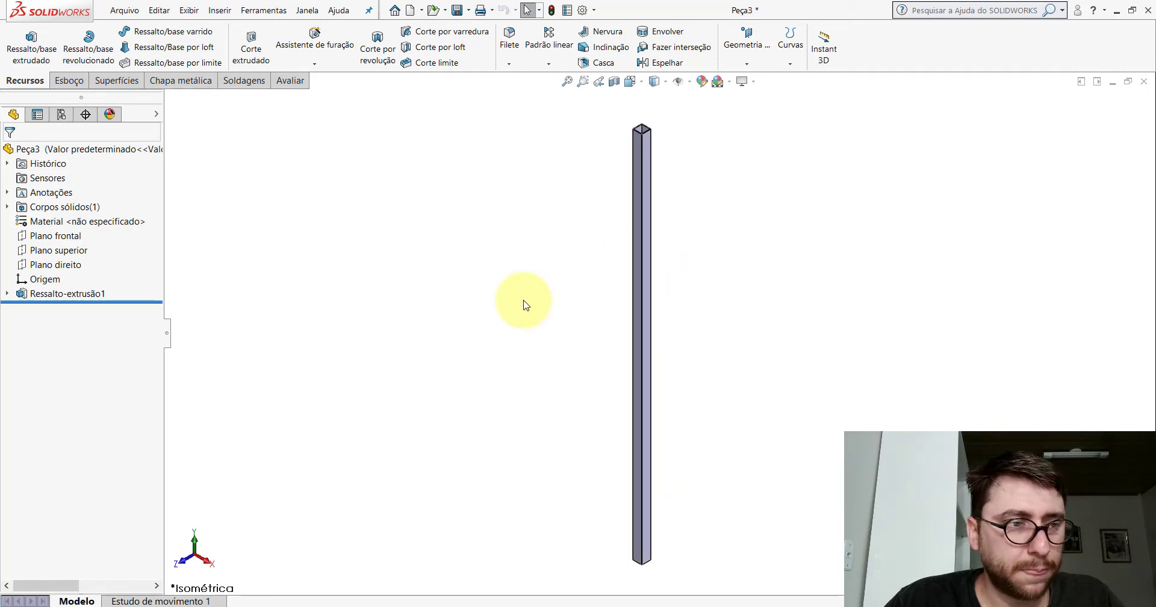
- Assign AISI 1020 as Peça3's material from the Material menu
right_click(46, 221)
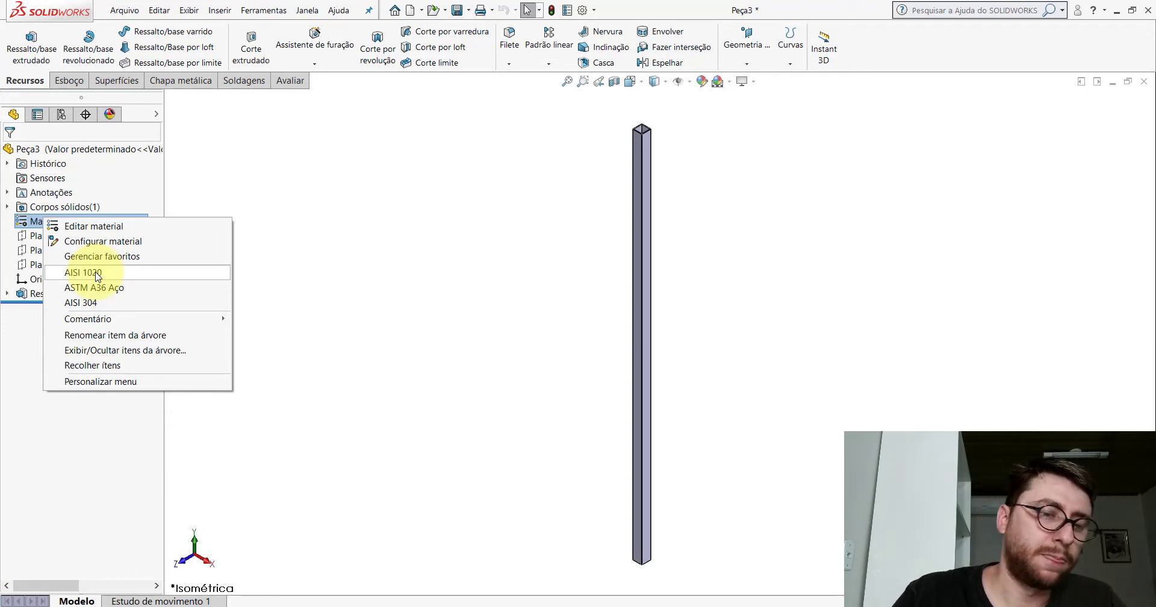
left_click(97, 275)
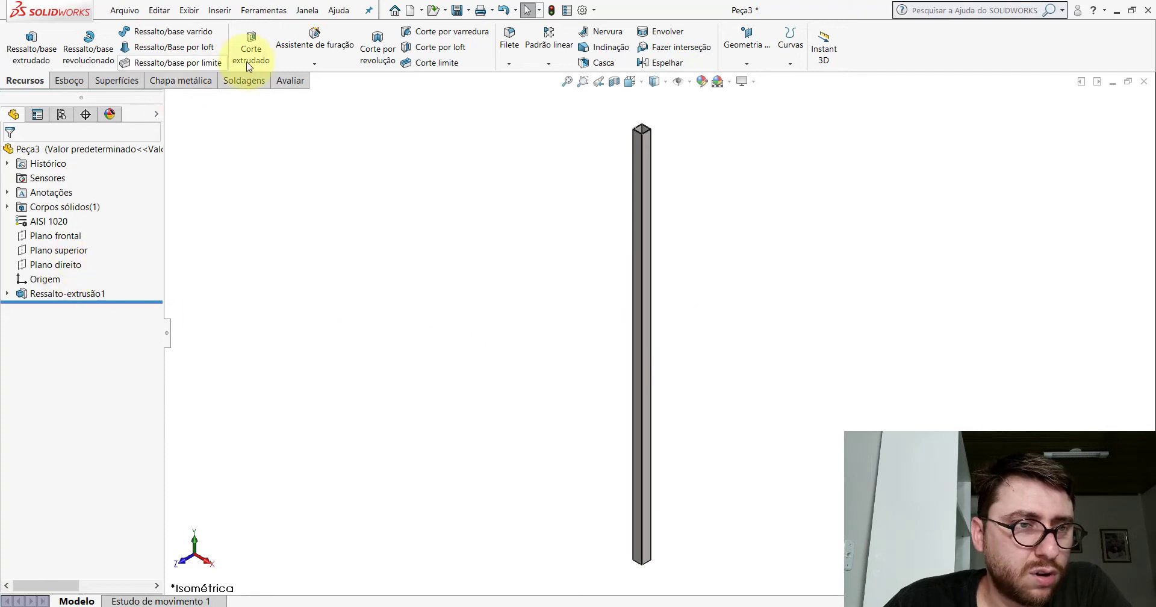
- Show the Soldagens (Weldments) tools and briefly select the Ressalto-extrusão1 feature
left_click(253, 83)
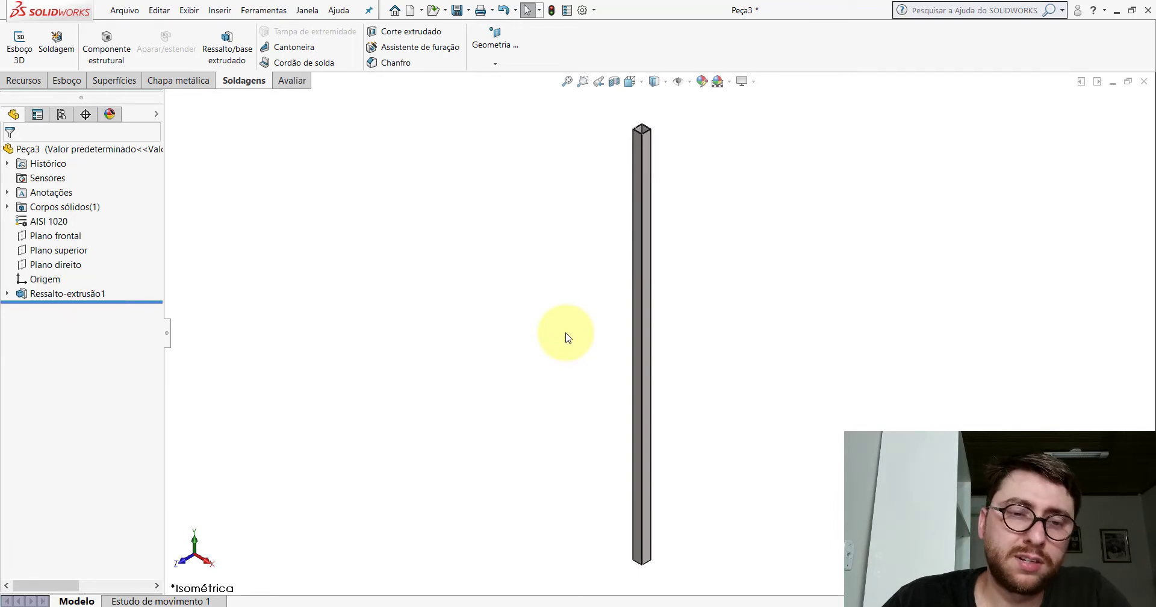
left_click(52, 295)
left_click(422, 300)
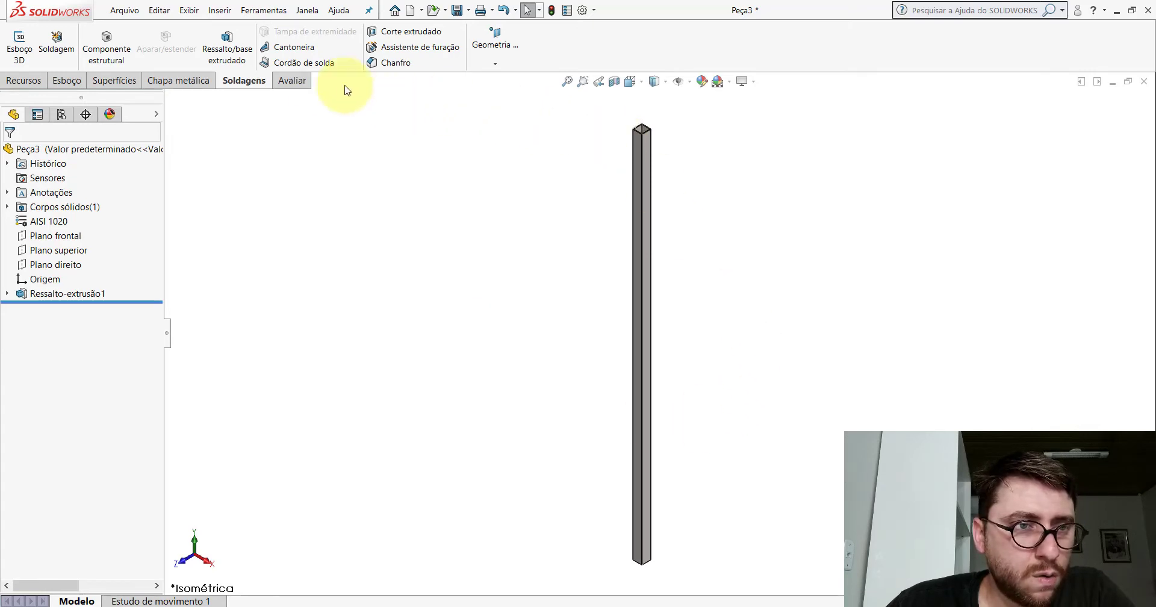
- Measure the tube's side face, confirming the 2 mm corner radius, then close the measurement
left_click(306, 84)
left_click(145, 43)
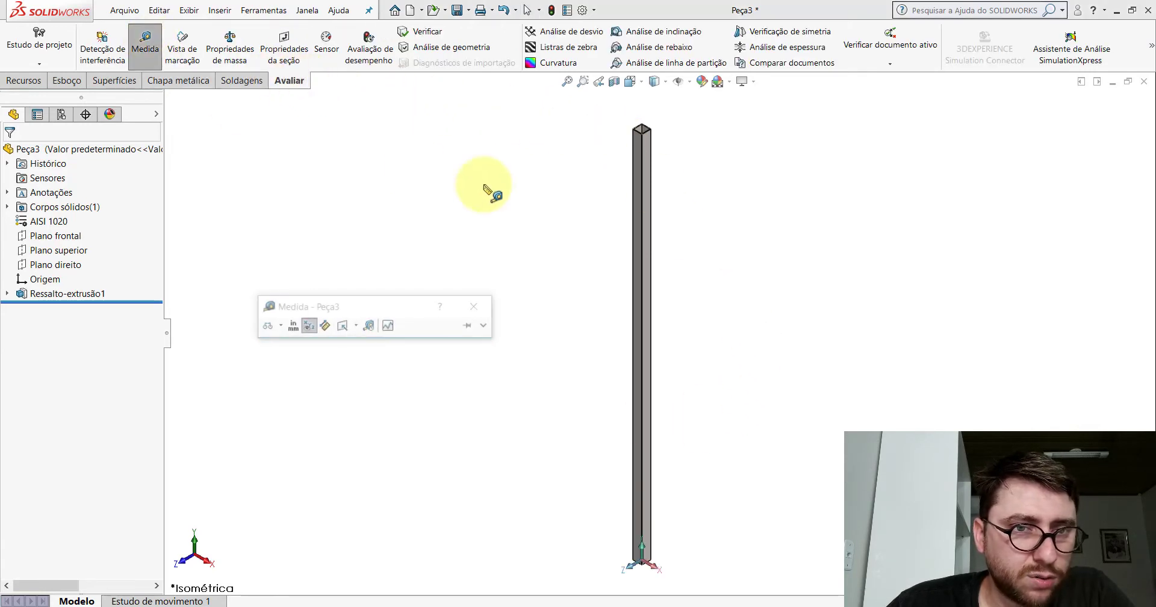
left_click(643, 143)
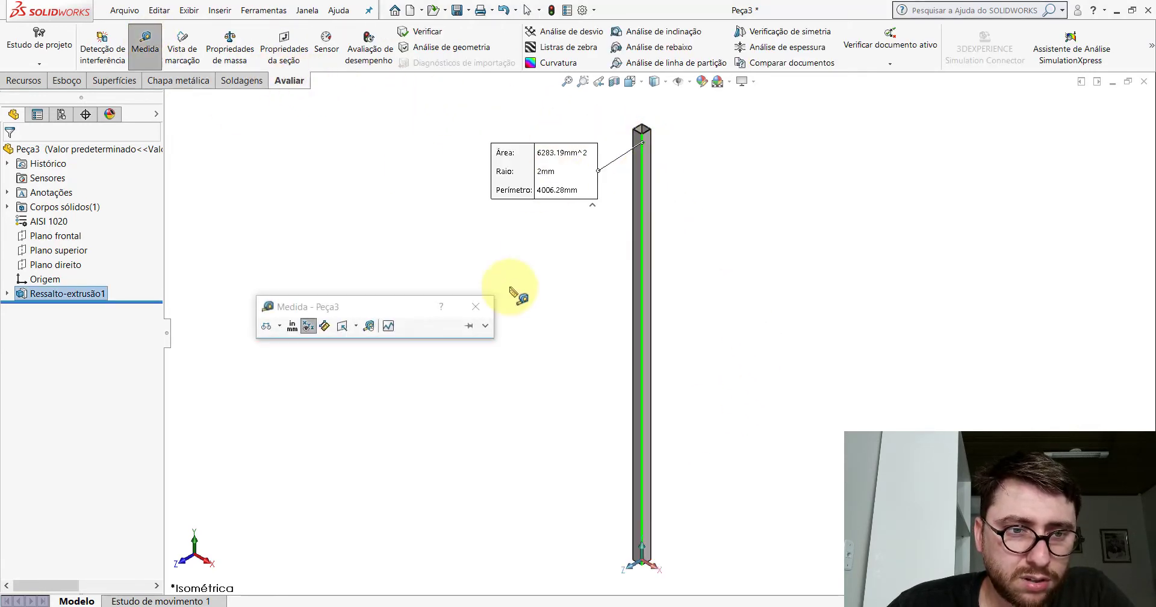
left_click(481, 305)
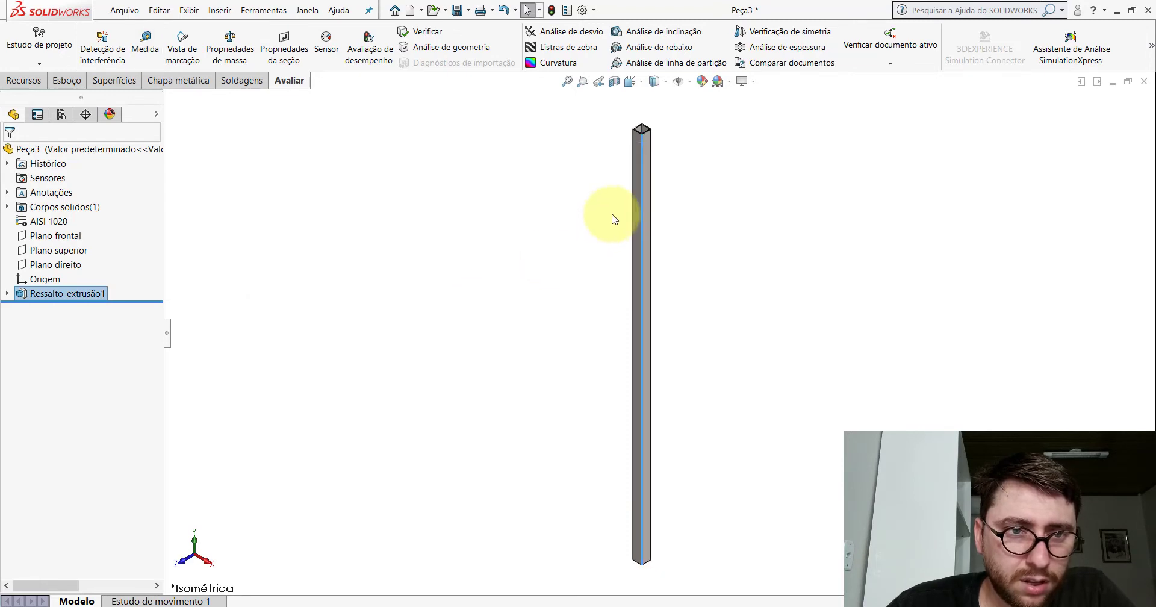
- Measure the tube's vertical edge to confirm its 2000 mm length, then close the measurement
left_click(145, 42)
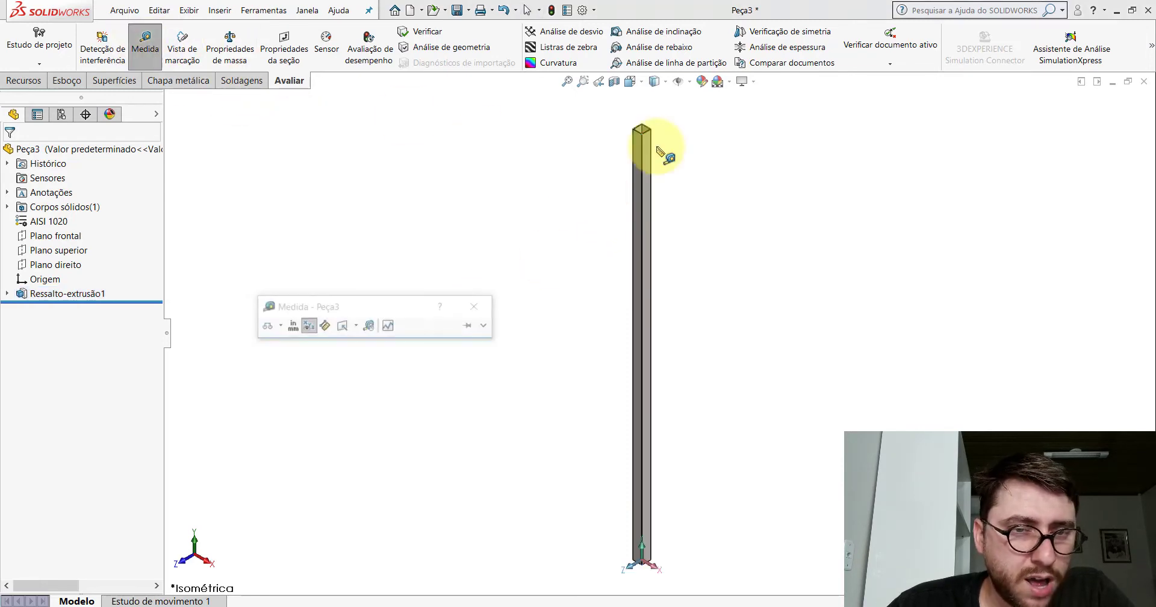
scroll(648, 160, "down", 4)
left_click(635, 260)
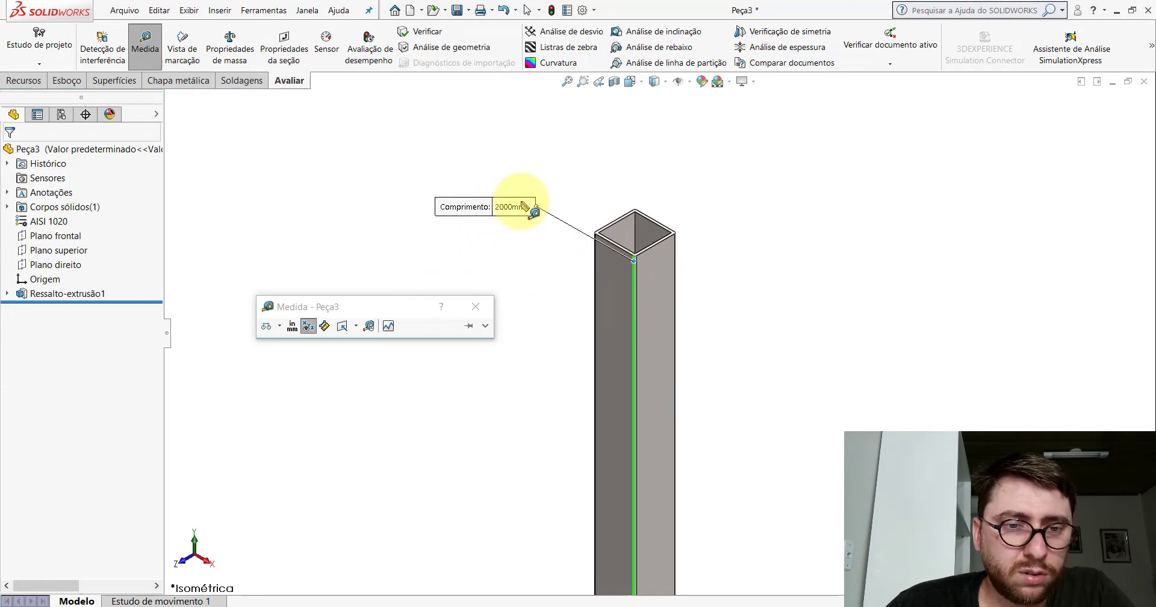
left_click(476, 307)
scroll(650, 328, "up", 5)
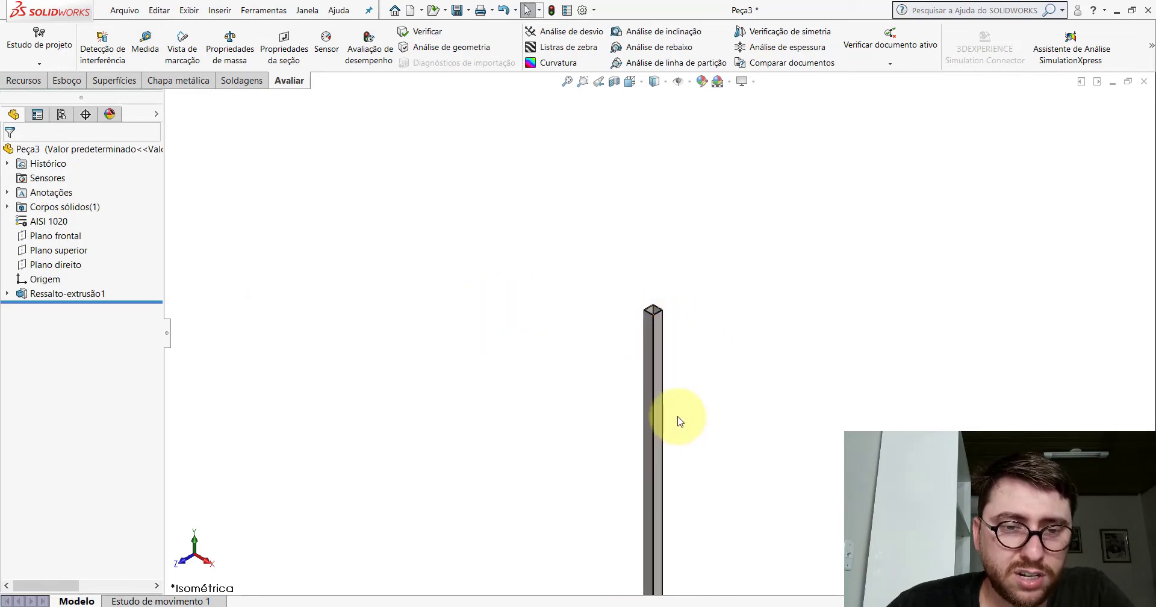
- Switch to the PM-MAR(001)2000 assembly, zoom to the ladder cage and select its vertical bar
scroll(680, 416, "up", 2)
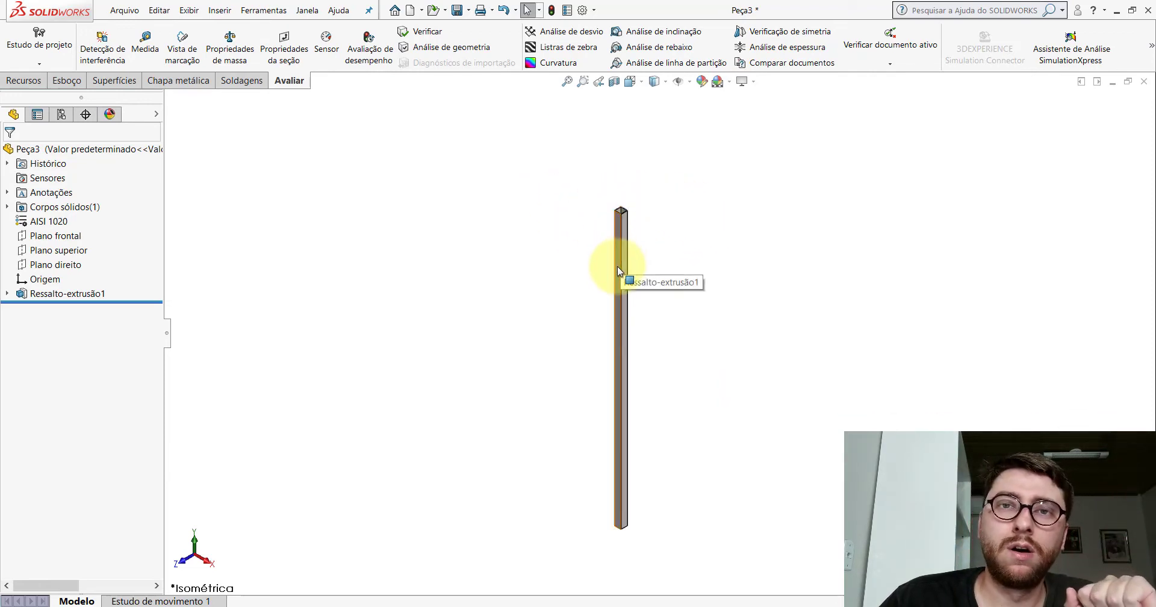
scroll(616, 268, "down", 2)
scroll(613, 270, "down", 3)
scroll(620, 283, "down", 2)
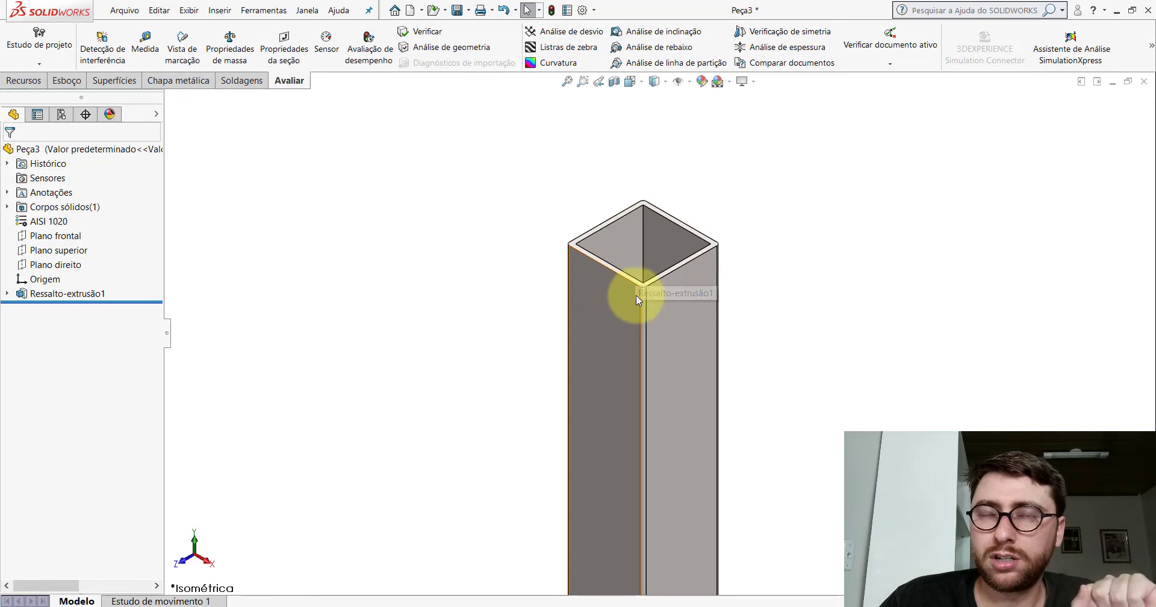
scroll(654, 316, "up", 3)
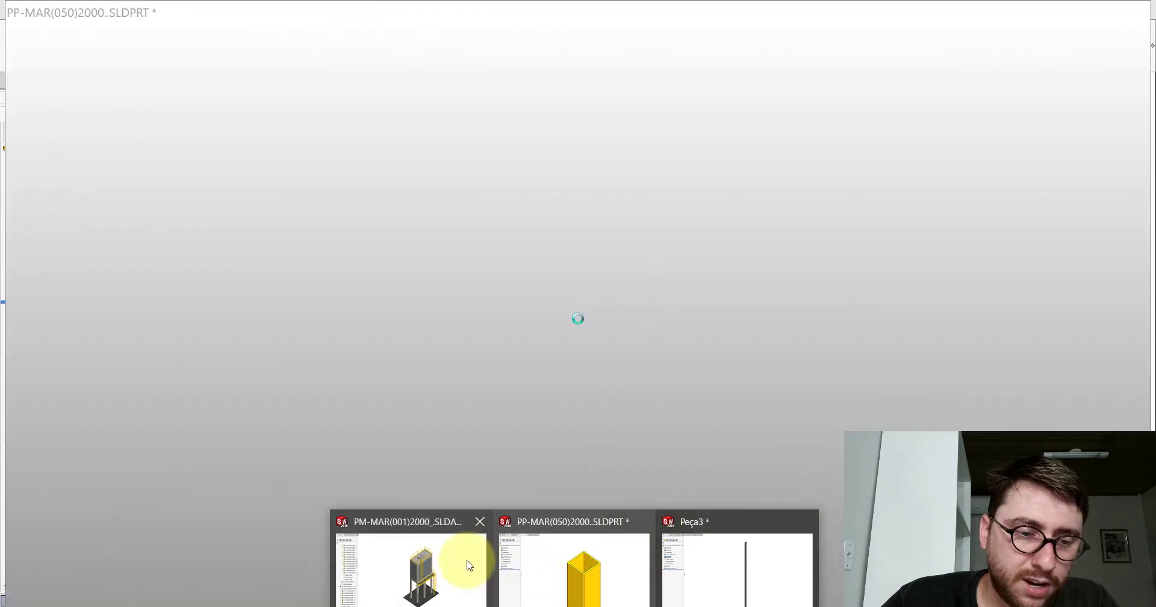
left_click(468, 563)
scroll(659, 277, "down", 3)
scroll(695, 273, "down", 3)
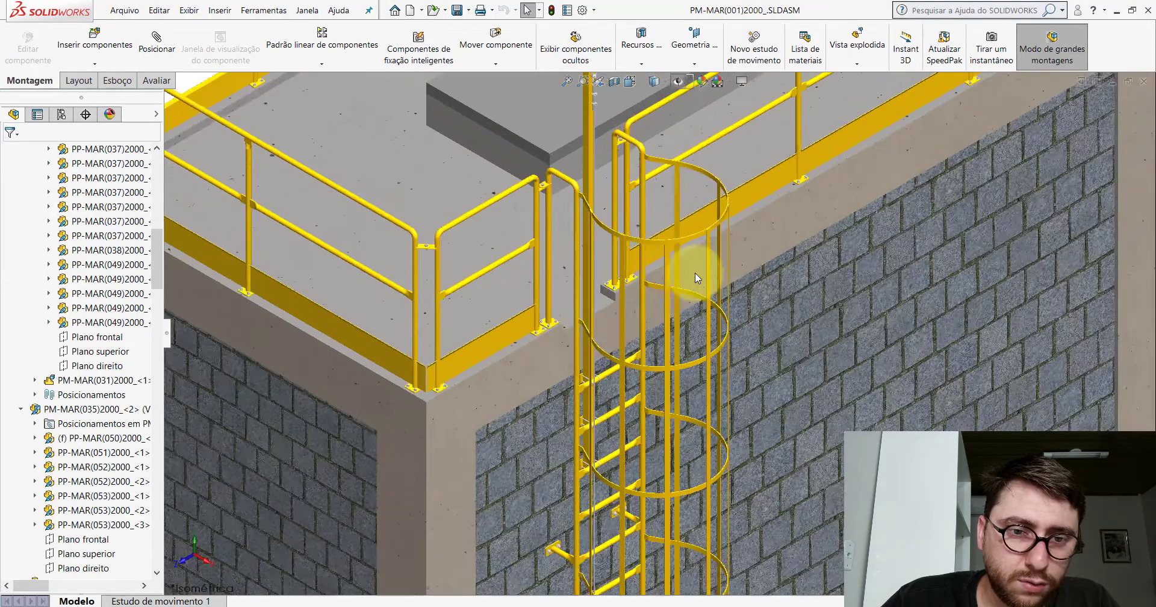
scroll(695, 273, "down", 3)
left_click(627, 241)
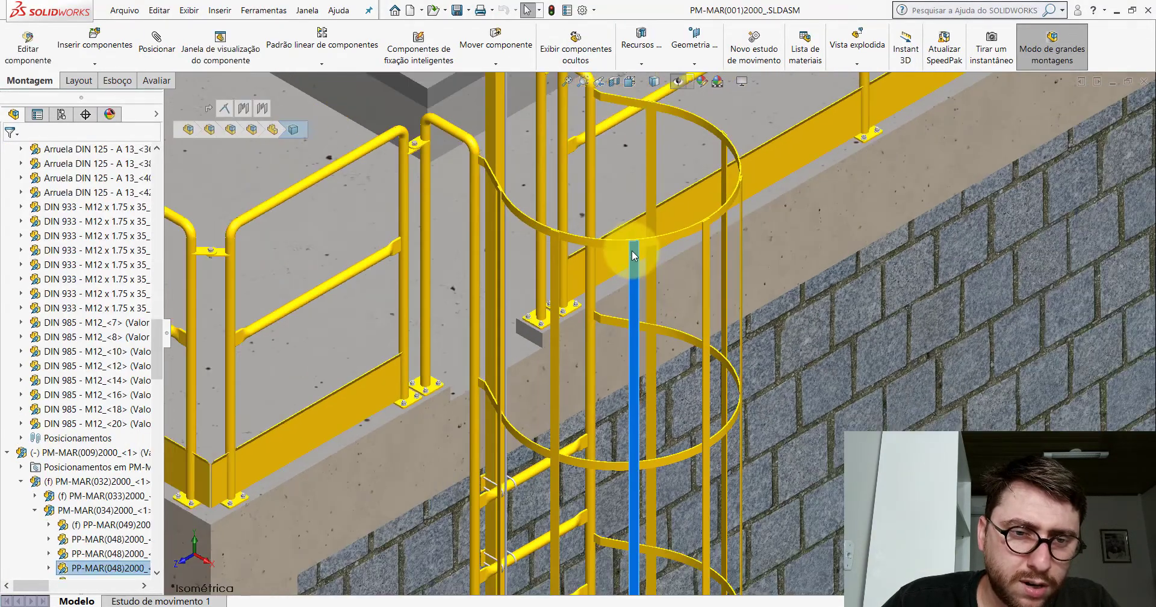
scroll(657, 319, "up", 5)
- Start a measurement in the assembly and select the vertical ladder bar's edge
left_click(155, 80)
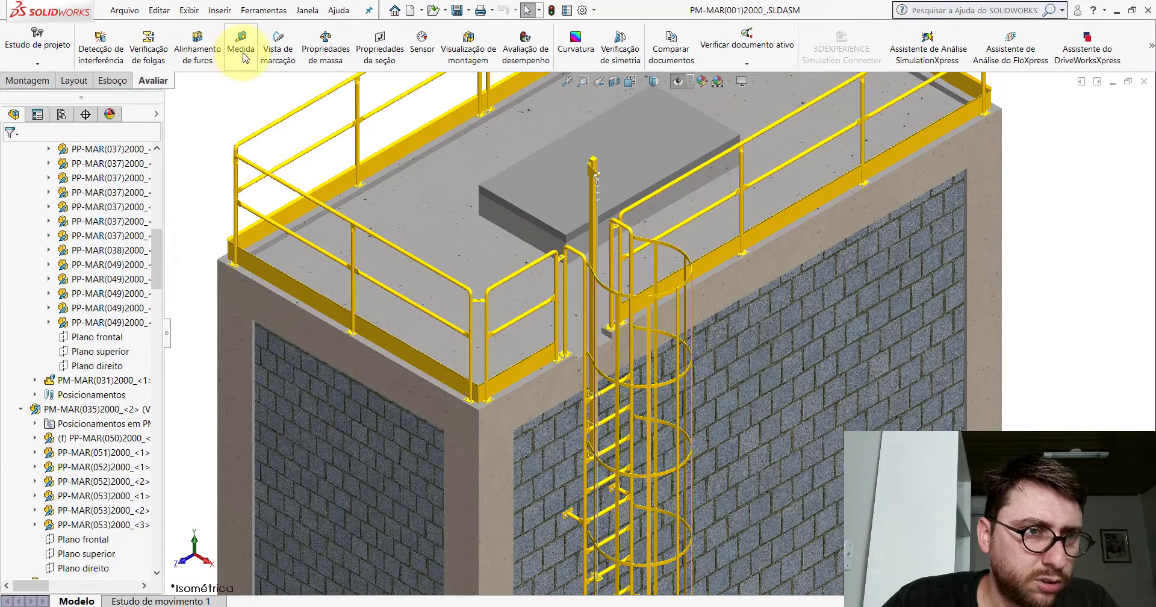
left_click(240, 45)
scroll(657, 332, "down", 5)
scroll(619, 324, "down", 2)
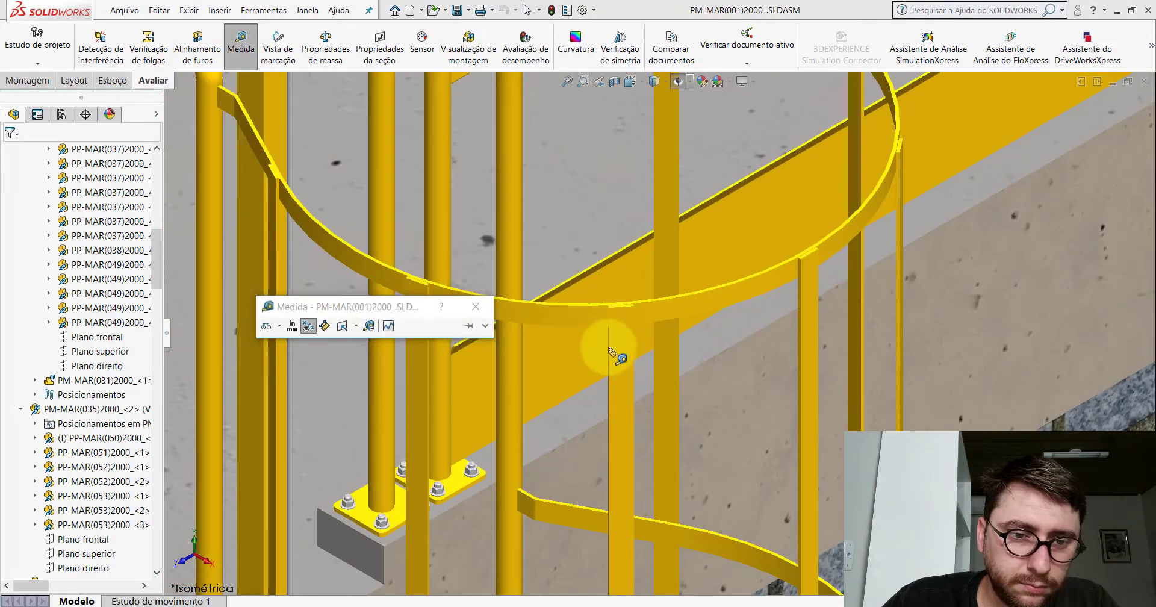
left_click(607, 345)
left_click(609, 360)
left_click(609, 356)
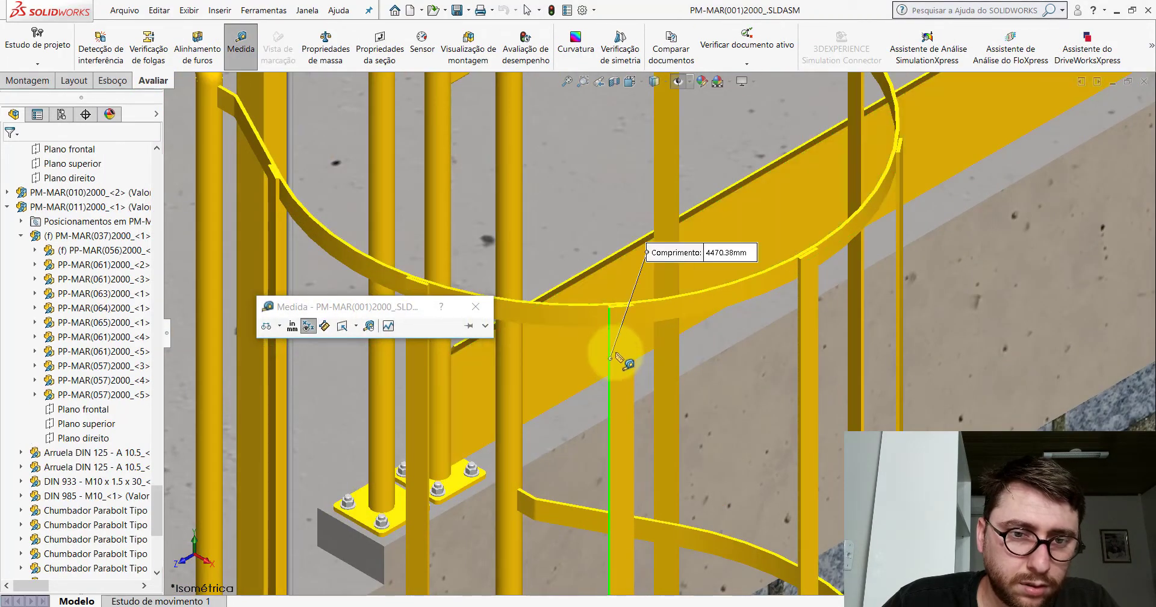
- Move the 4470.38 mm length label clear, then close the measurement and zoom out
scroll(715, 278, "up", 2)
scroll(717, 281, "up", 2)
scroll(678, 328, "up", 2)
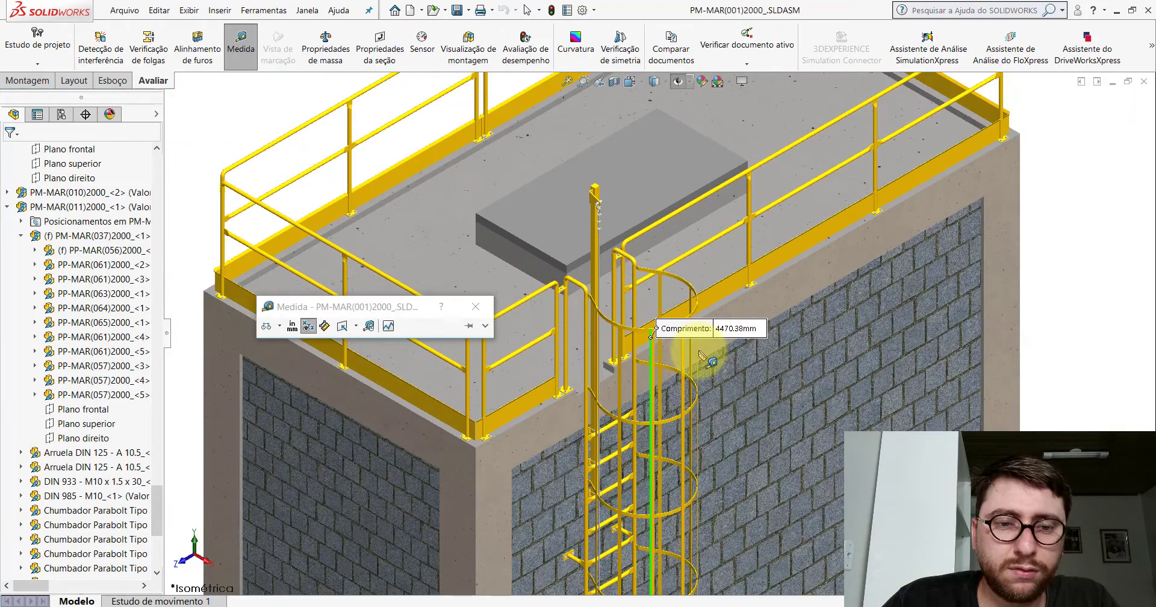
scroll(677, 328, "up", 2)
scroll(678, 327, "down", 1)
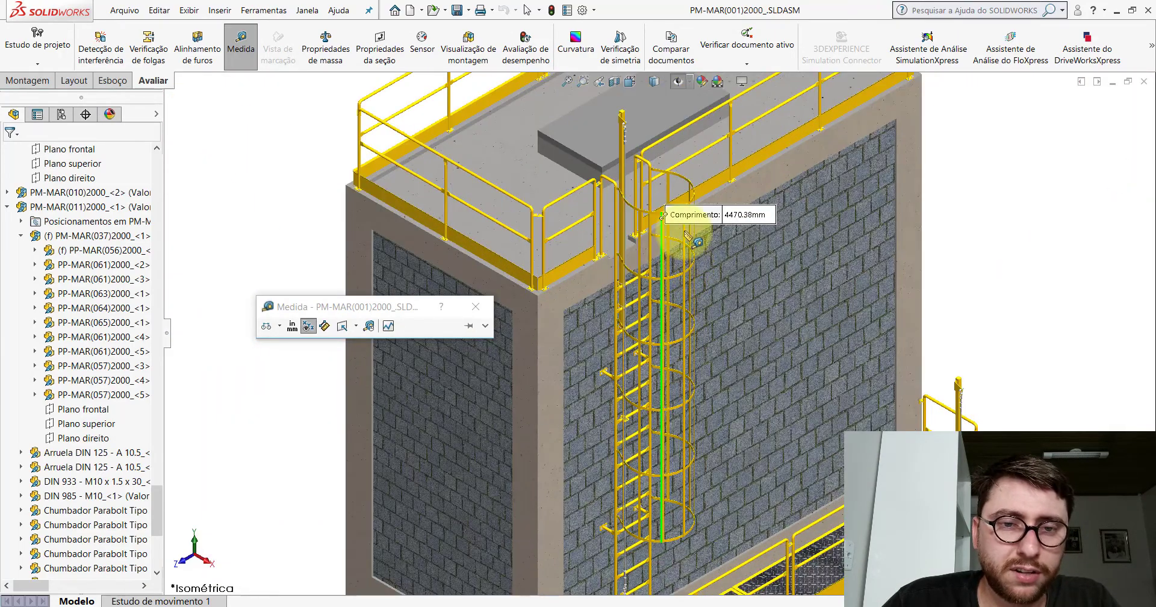
scroll(675, 223, "down", 2)
scroll(673, 262, "up", 2)
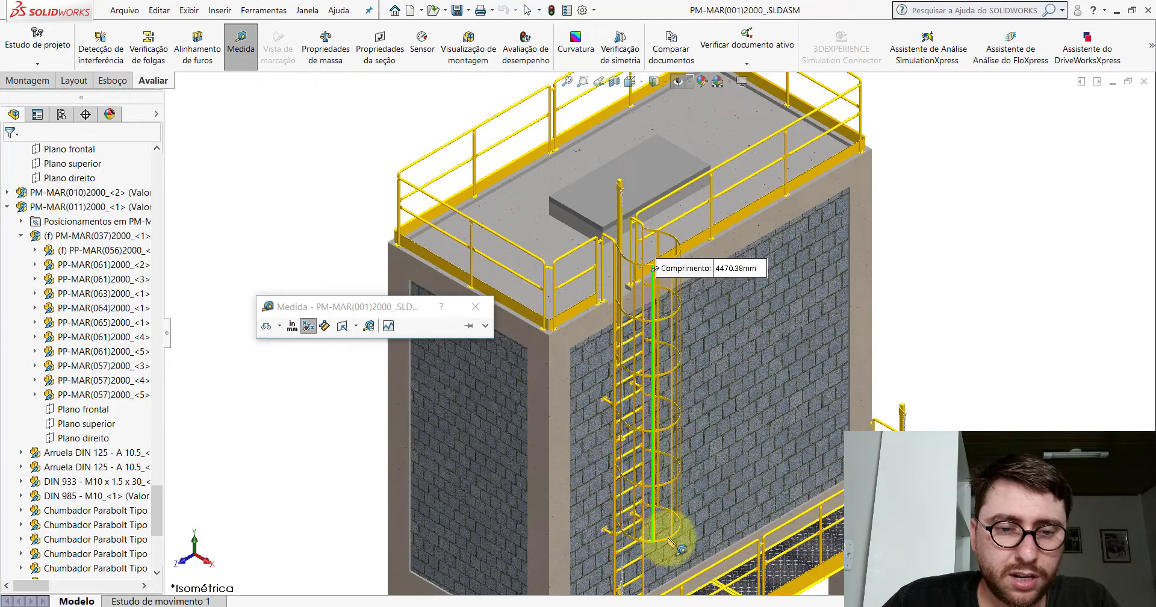
scroll(695, 283, "down", 2)
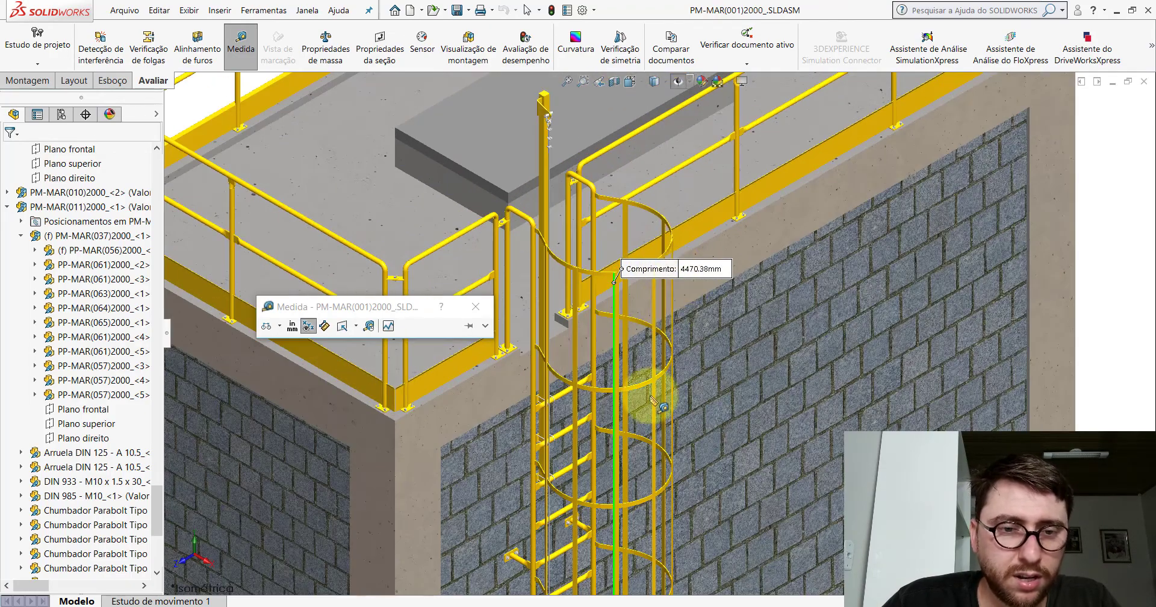
scroll(675, 338, "up", 2)
scroll(633, 346, "down", 2)
scroll(626, 339, "down", 2)
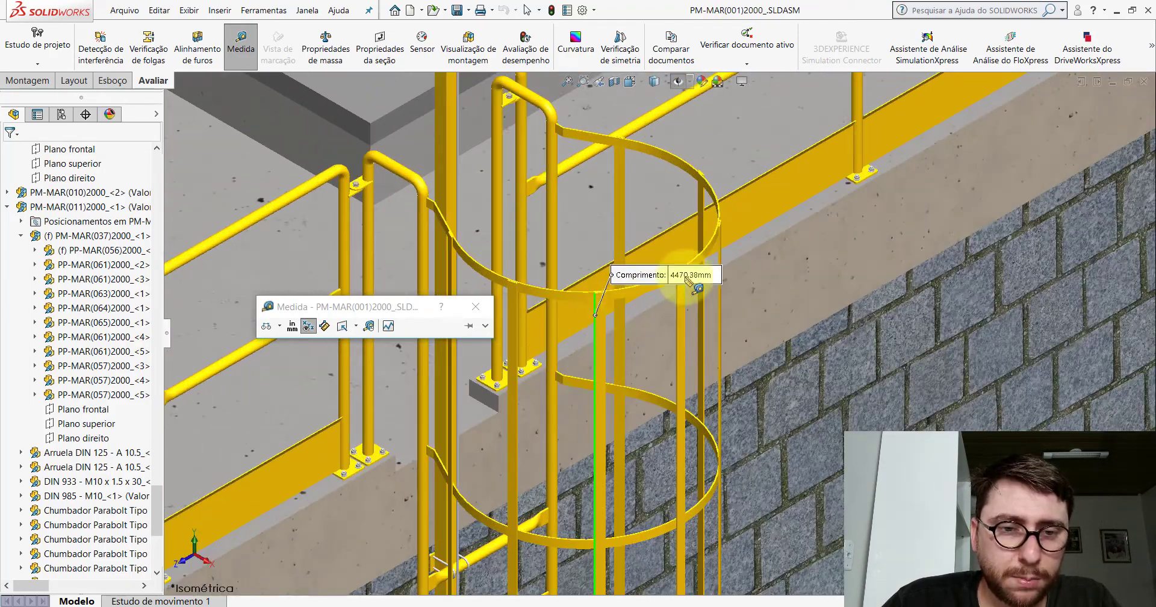
left_click_drag(701, 279, 699, 258)
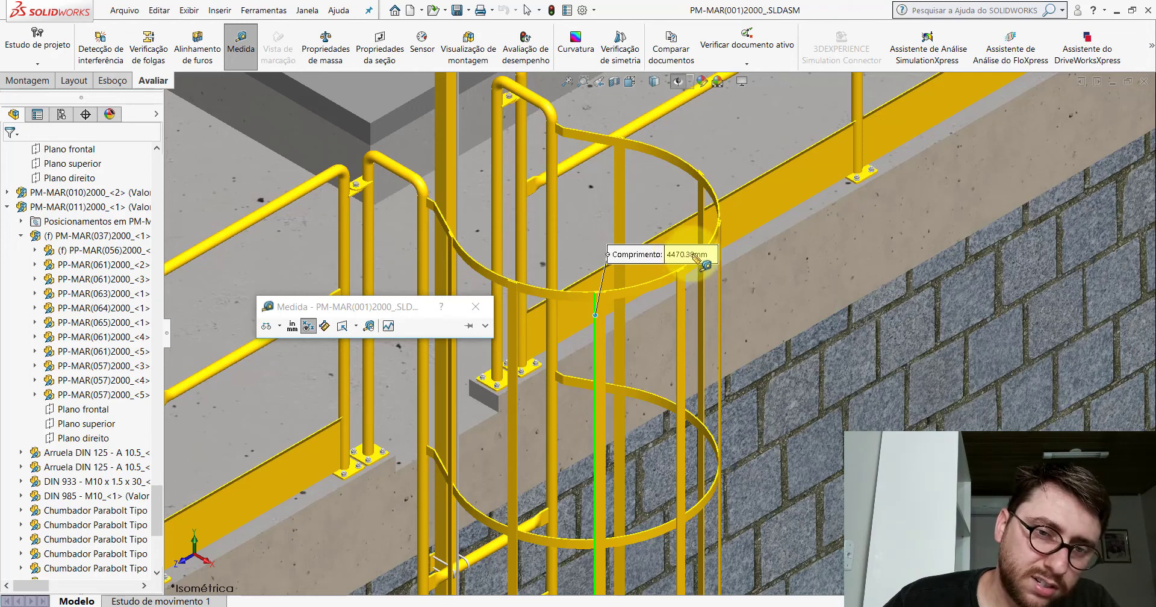
left_click_drag(699, 258, 703, 247)
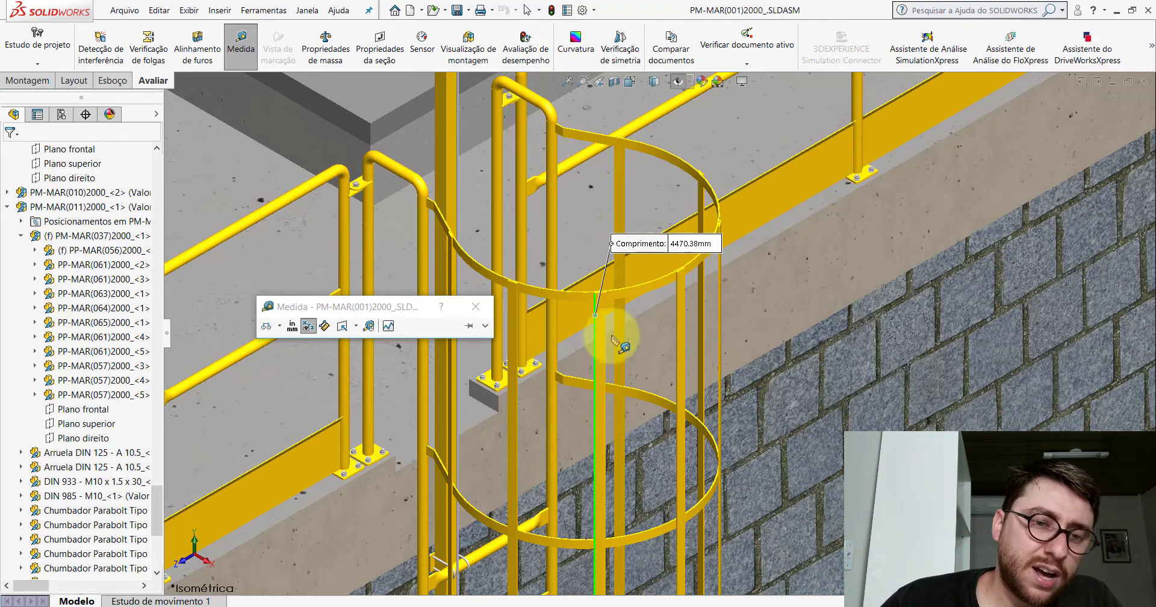
scroll(627, 355, "down", 5)
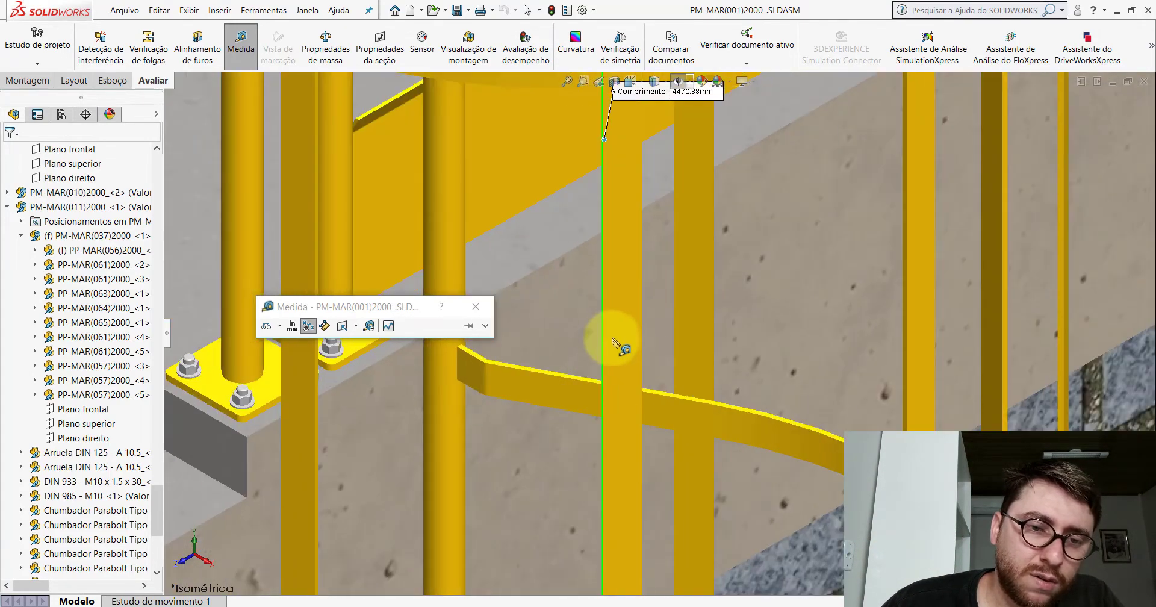
left_click(476, 307)
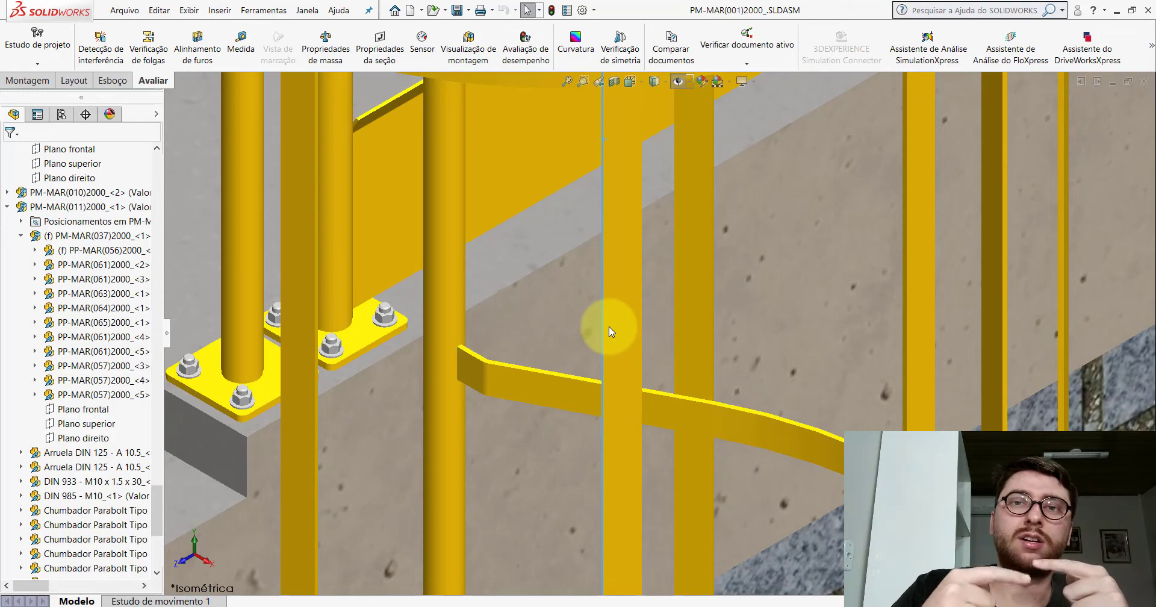
scroll(682, 270, "up", 3)
scroll(681, 270, "up", 3)
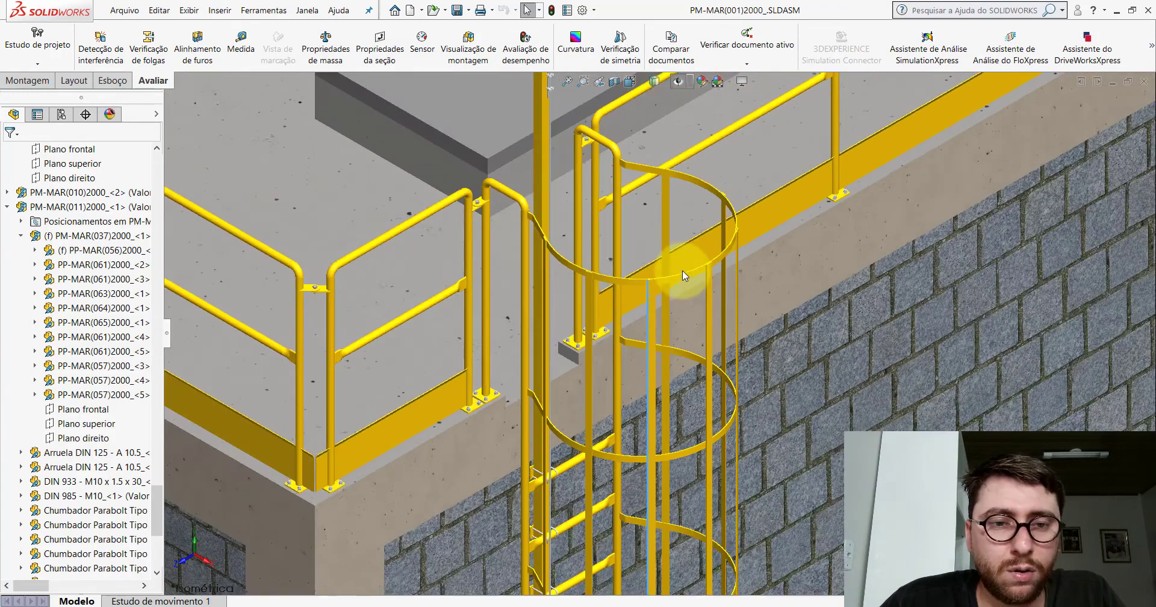
scroll(682, 270, "up", 3)
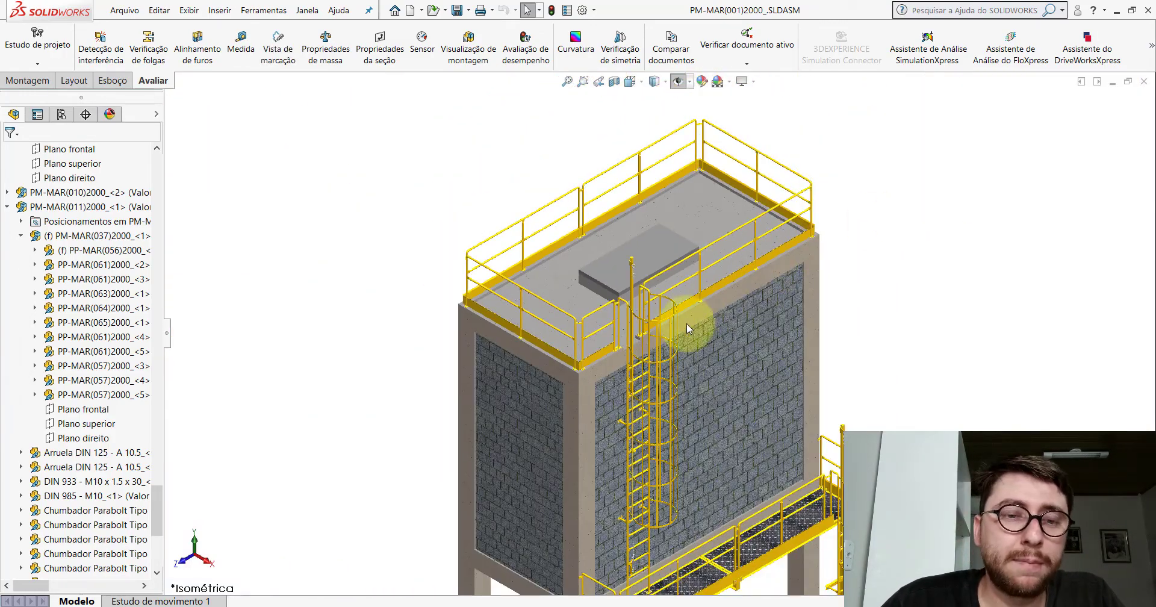
scroll(655, 374, "down", 2)
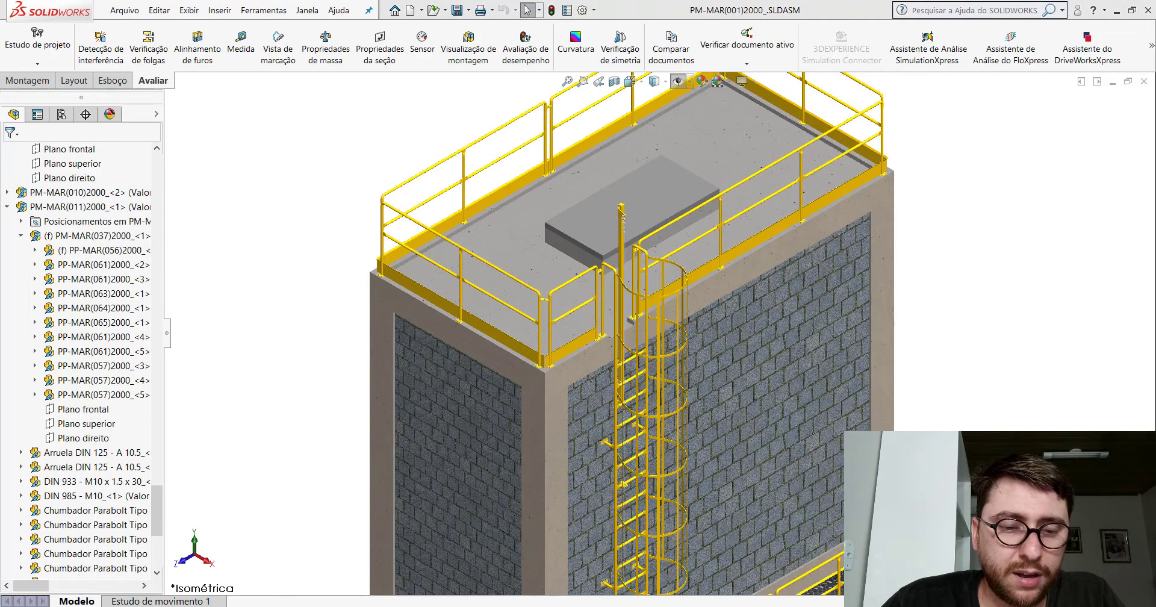
- Return to the Peça3 part window and zoom out to view the whole square tube
left_click(716, 536)
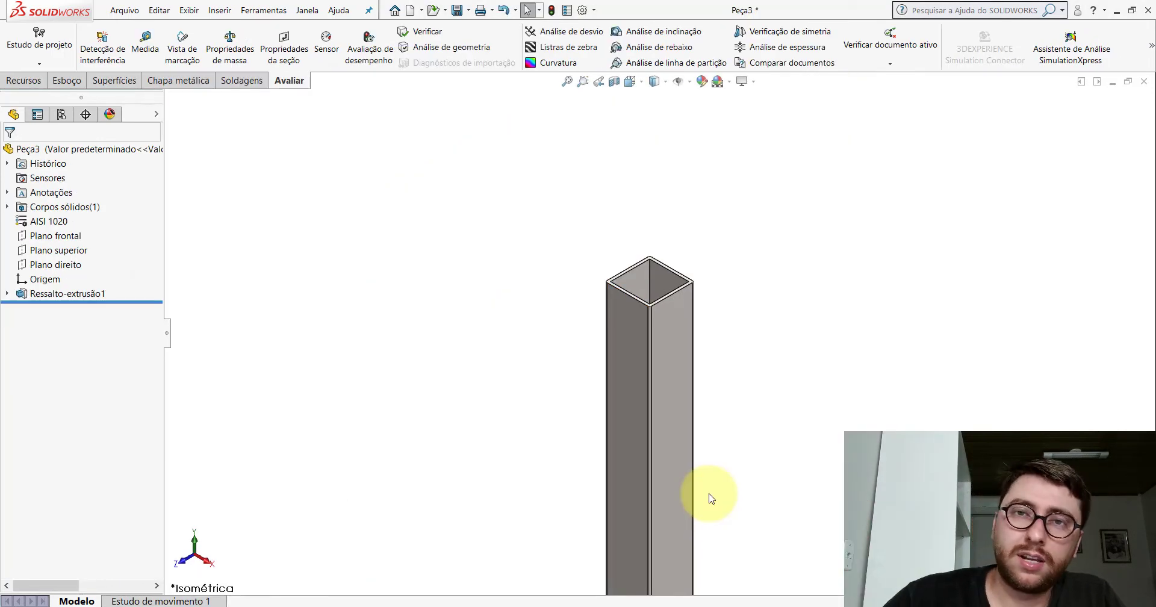
scroll(650, 527, "up", 2)
scroll(679, 504, "up", 1)
scroll(683, 482, "down", 1)
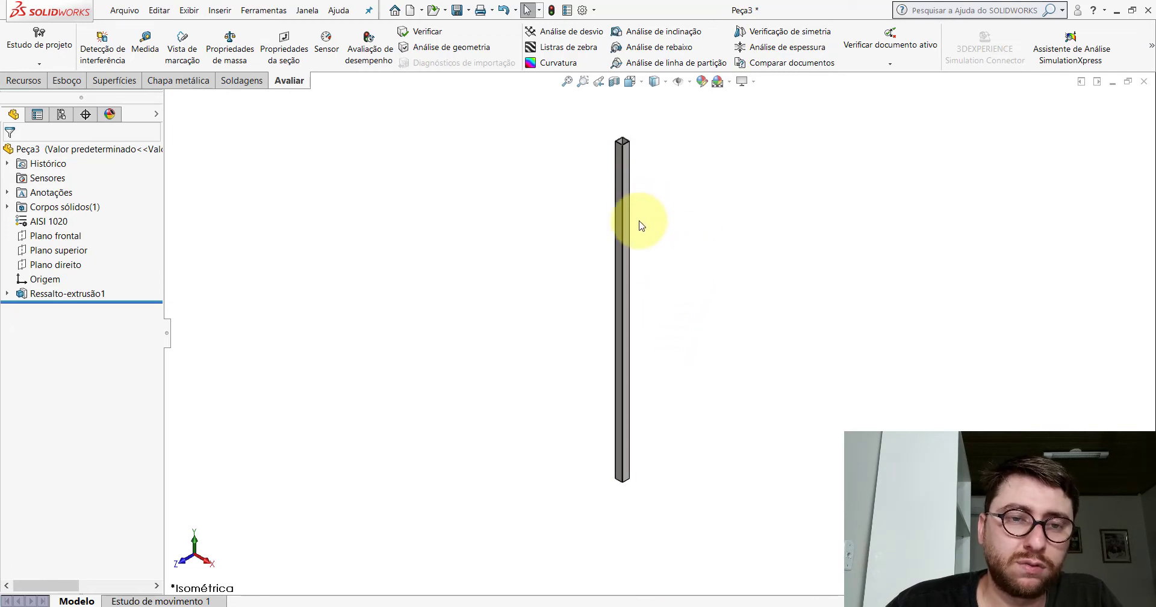
scroll(648, 235, "down", 1)
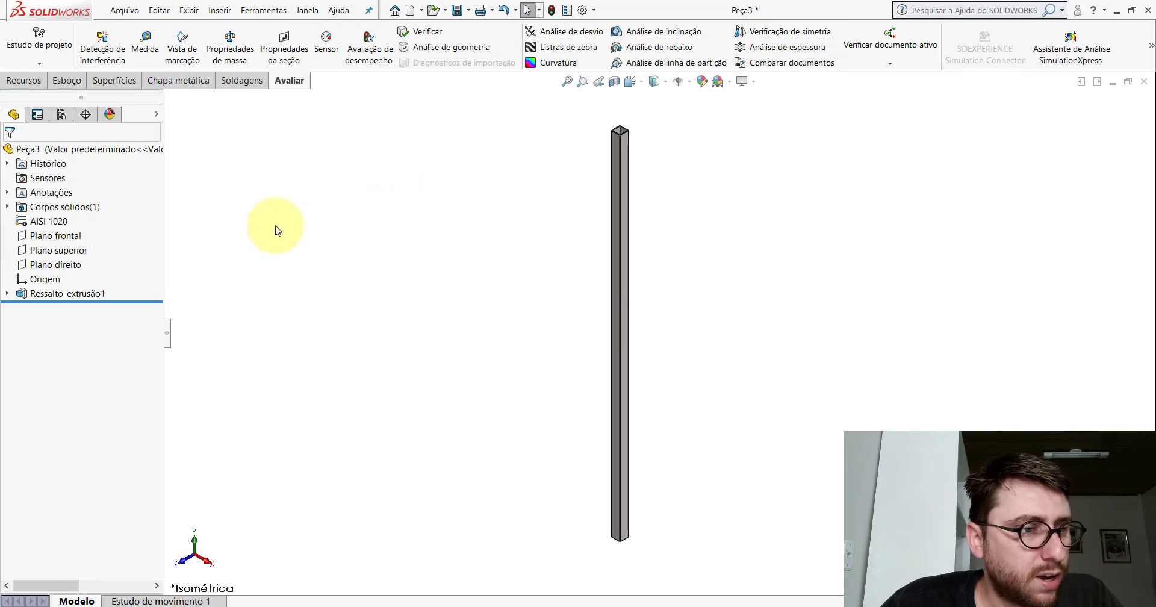
left_click(60, 223)
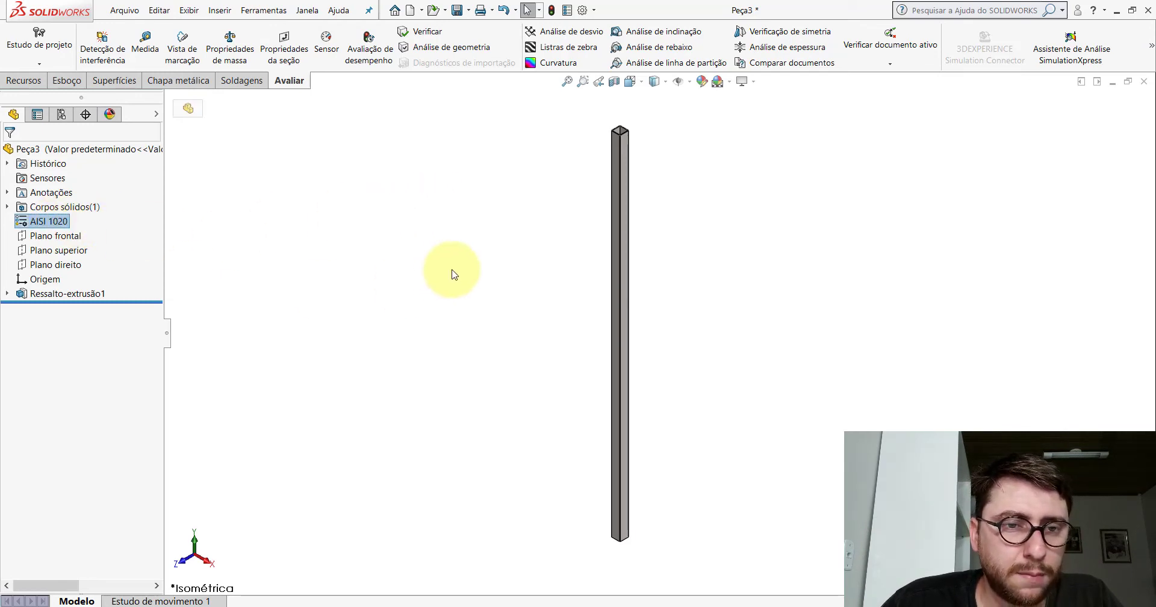
left_click(659, 209)
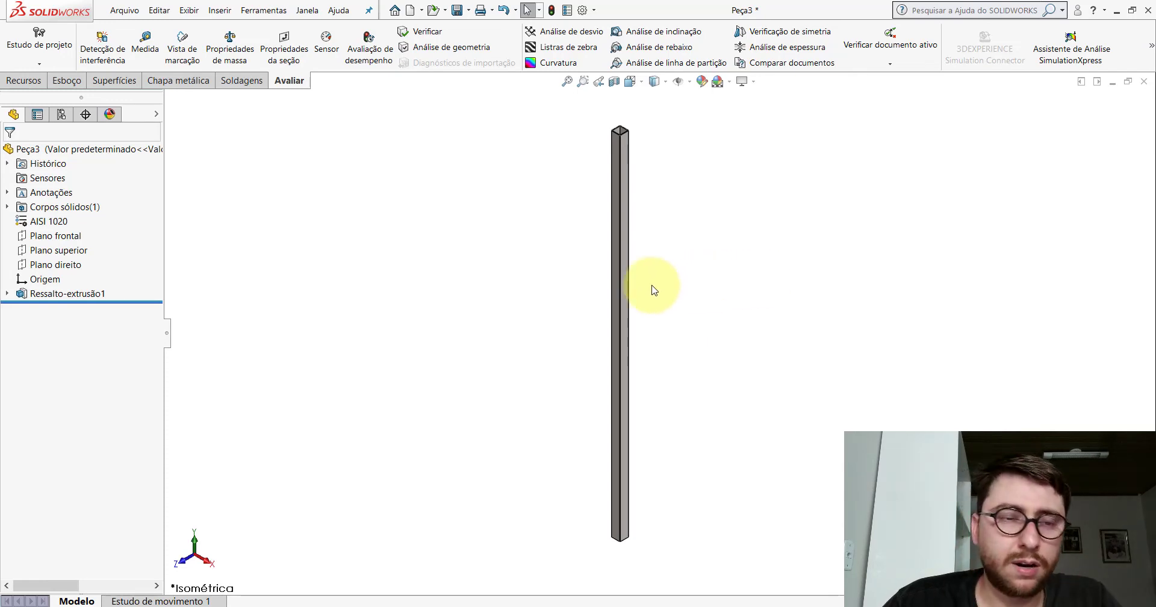
right_click(30, 149)
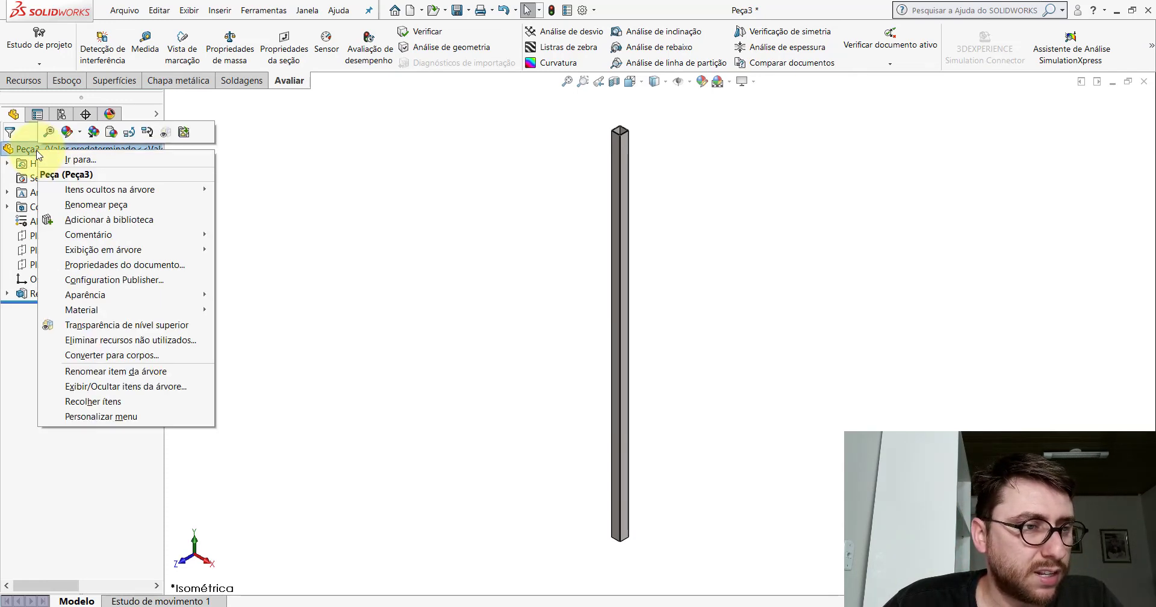
left_click(112, 133)
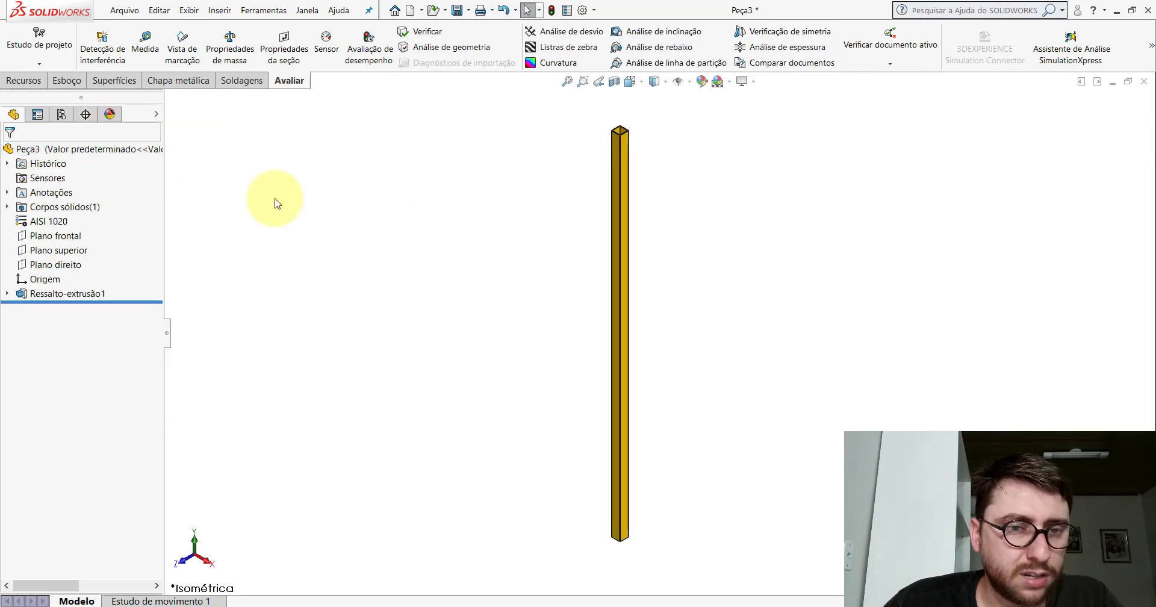
left_click(62, 235)
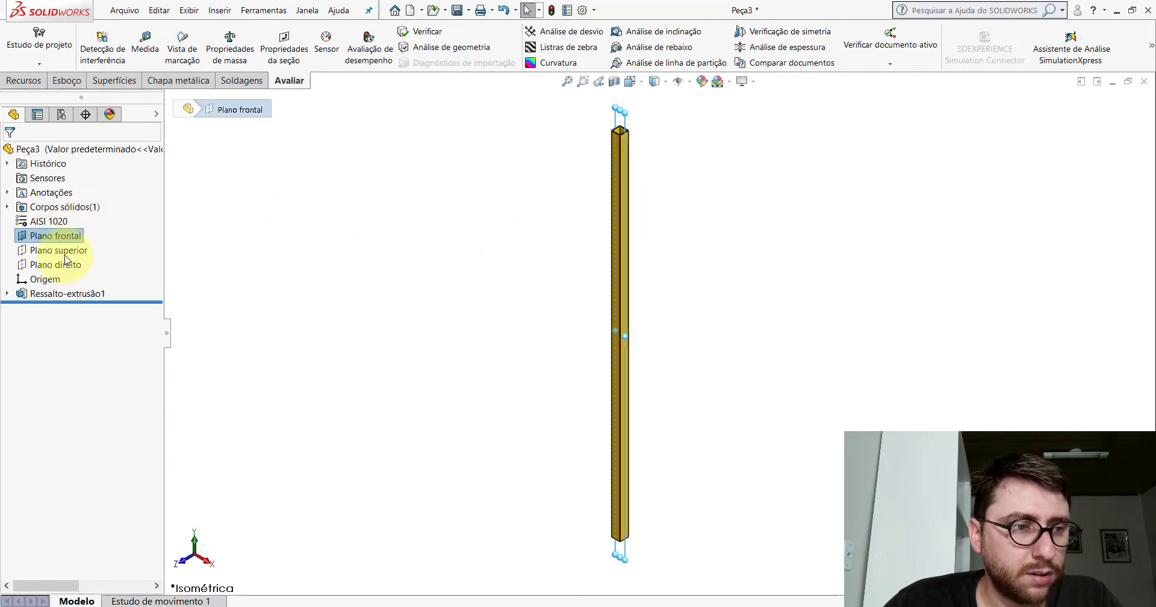
left_click(67, 255)
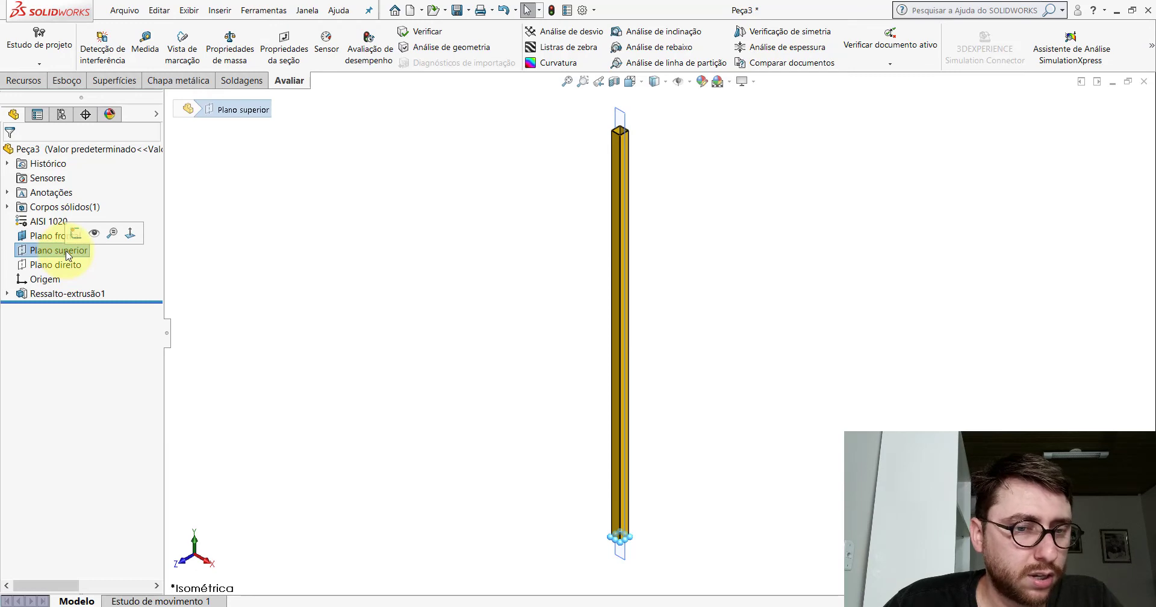
left_click(69, 265)
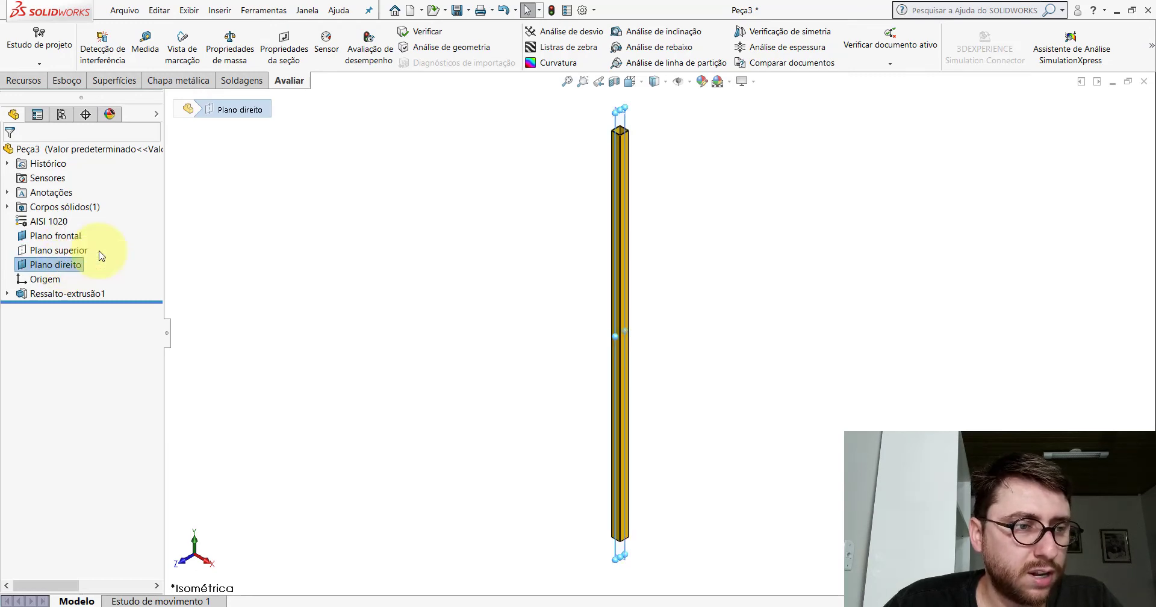
- Save the part as PP-MAR(050)2000 in the PM-MAR(001)2000 folder
left_click(457, 10)
left_click_drag(457, 319, 623, 319)
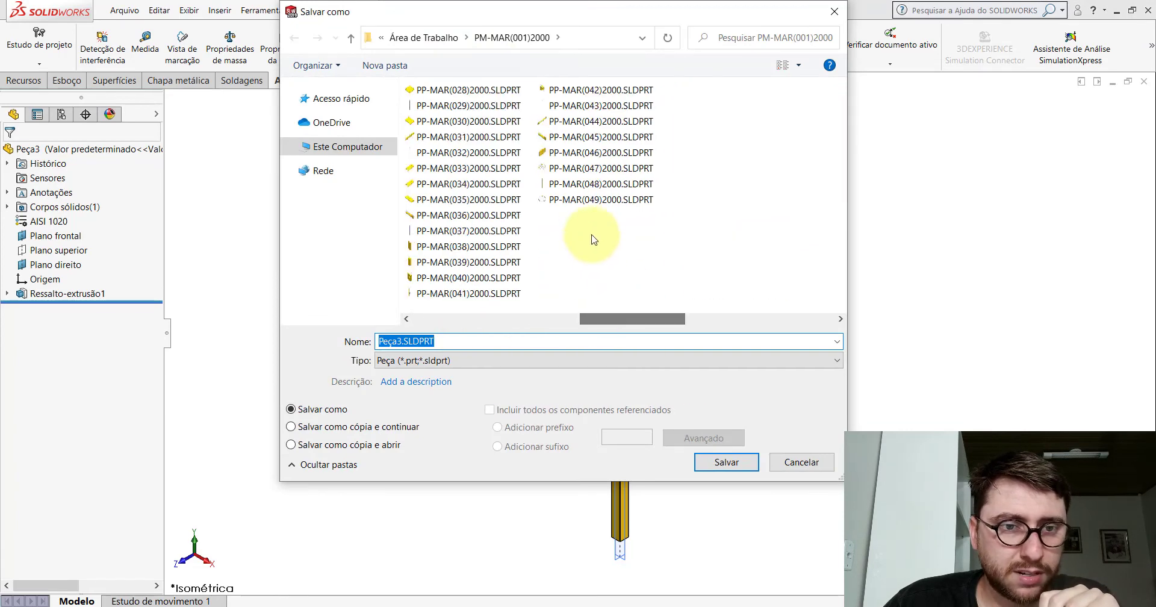
left_click(583, 201)
left_click(506, 340)
left_click(504, 341)
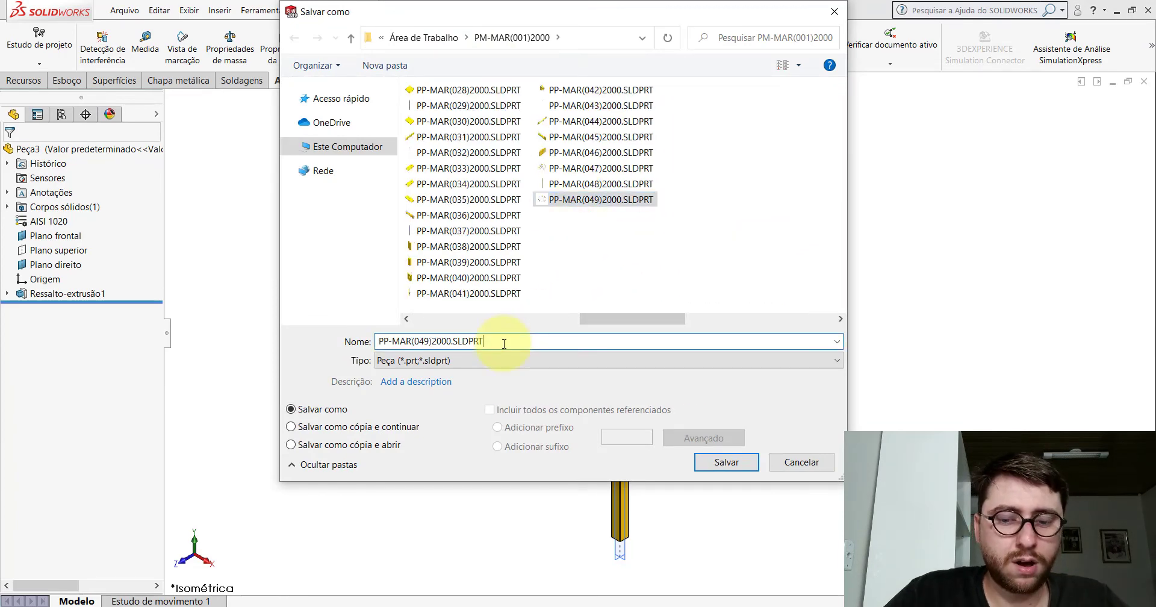
key("BackSpace")
key("BackSpace")
key("BackSpace")
key("BackSpace")
key("BackSpace")
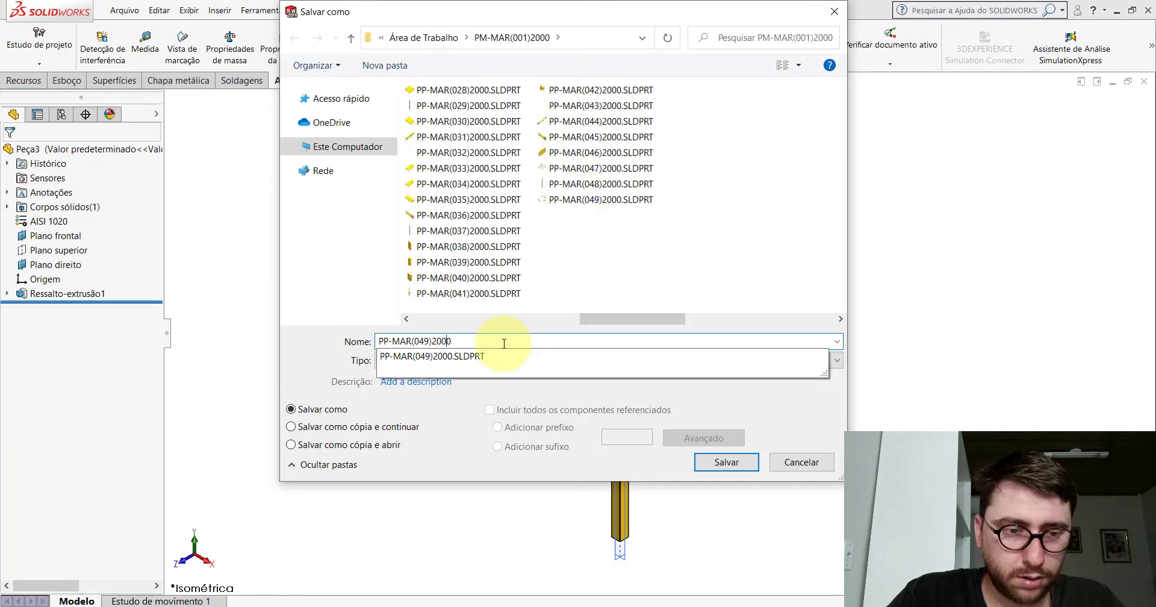
key("BackSpace")
key("BackSpace")
type("50")
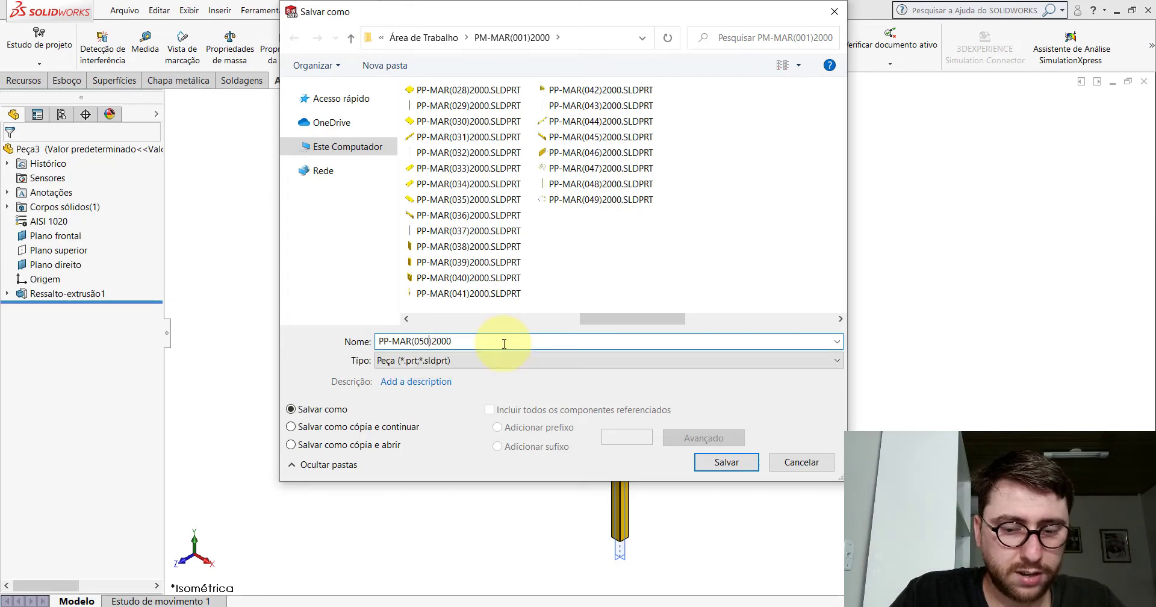
key("Return")
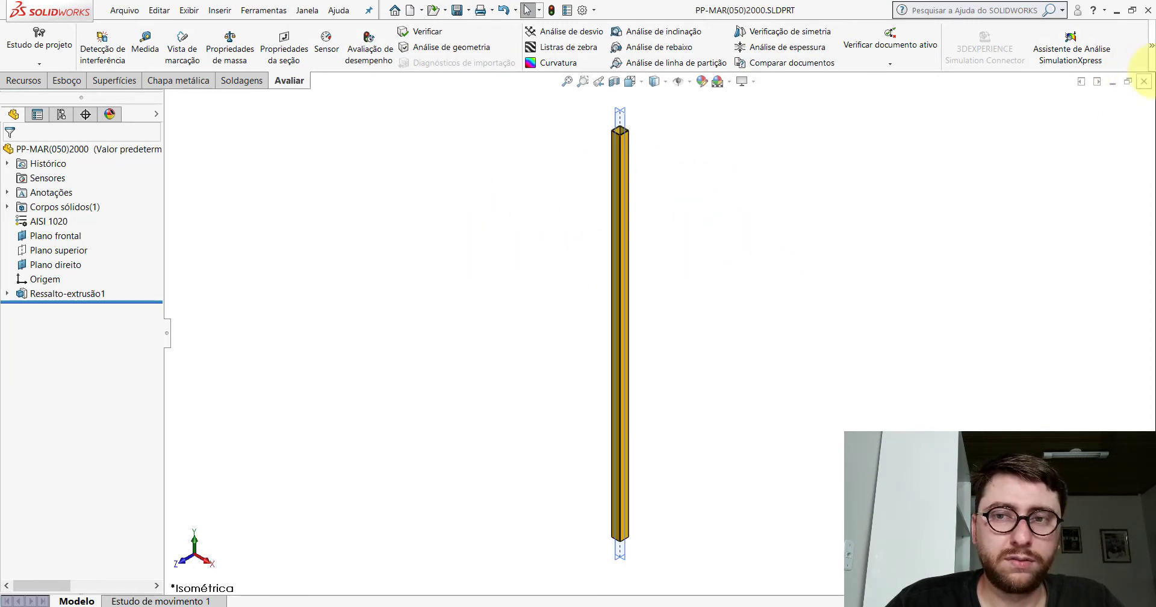
- Close the saved tube part and the old tube part without saving changes
left_click(1144, 81)
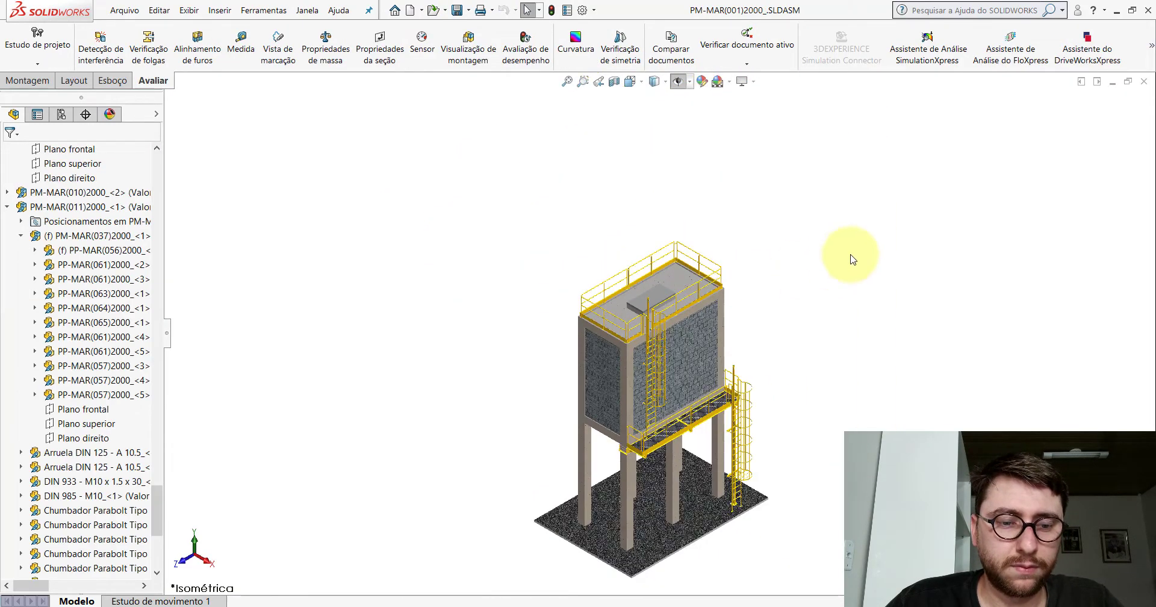
left_click(705, 561)
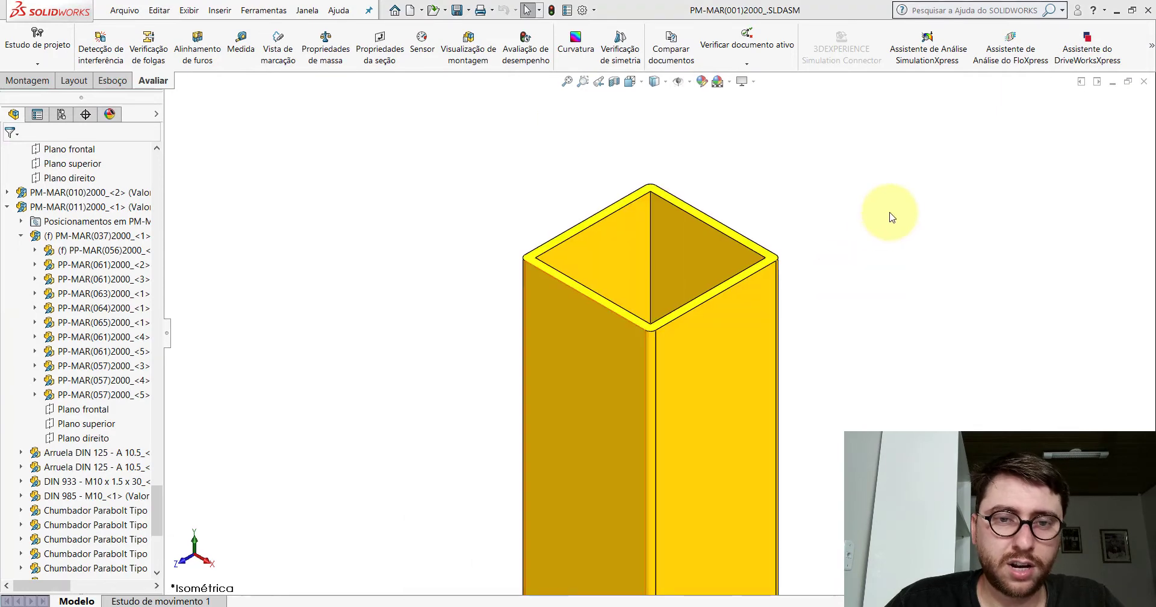
left_click(1144, 82)
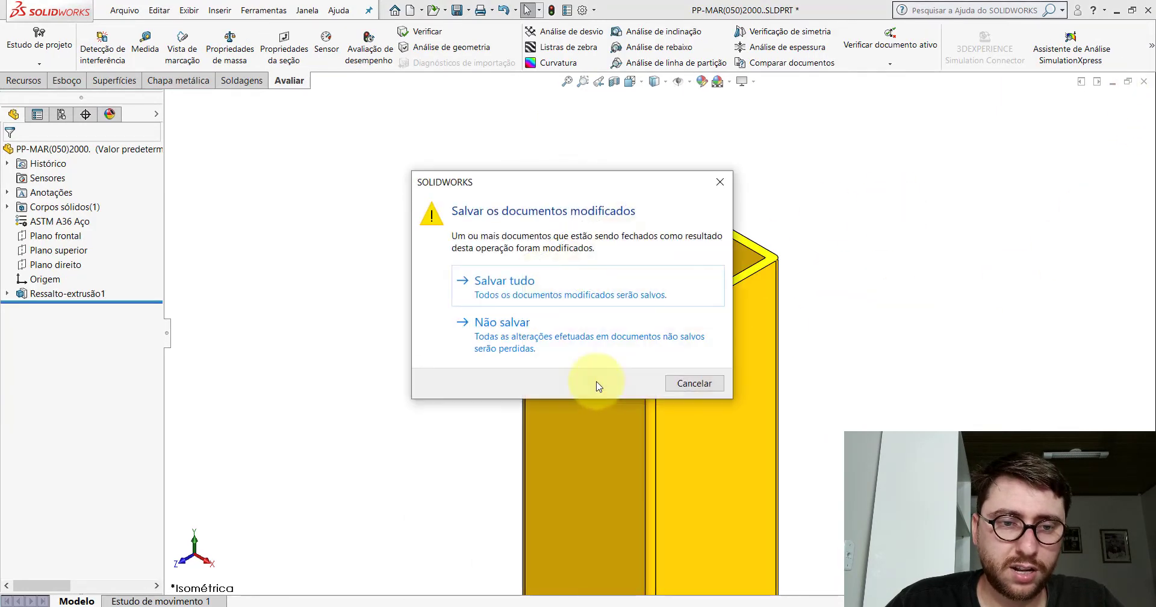
left_click(502, 325)
- Delete the old PP-MAR(050)2000..SLDPRT file from Peças and close the folder window
left_click(1117, 11)
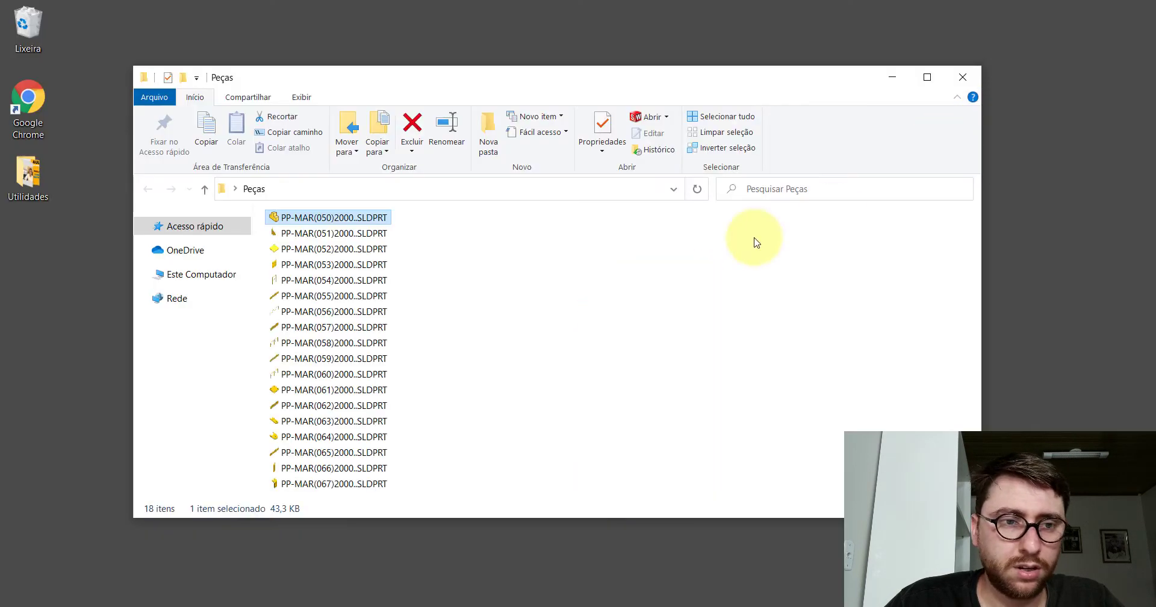
right_click(314, 212)
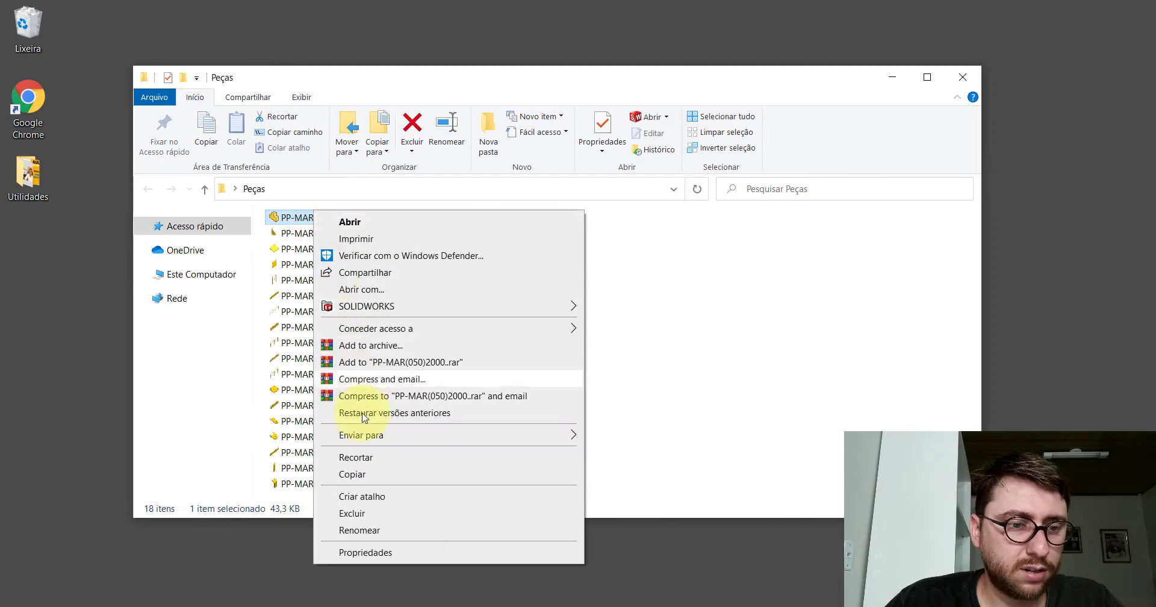
left_click(356, 513)
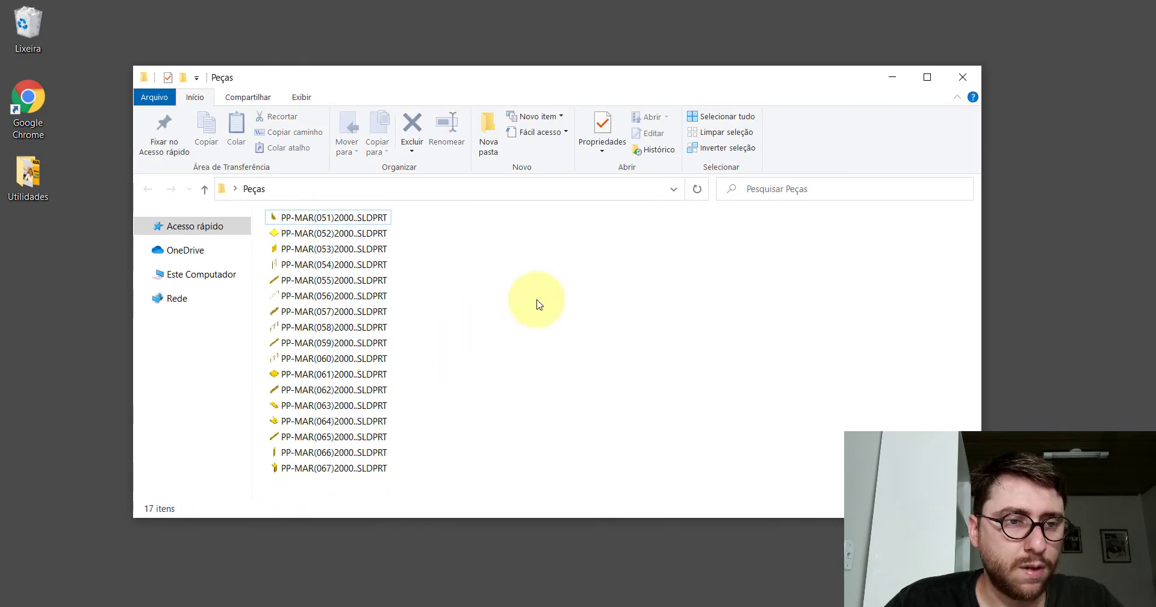
left_click(961, 77)
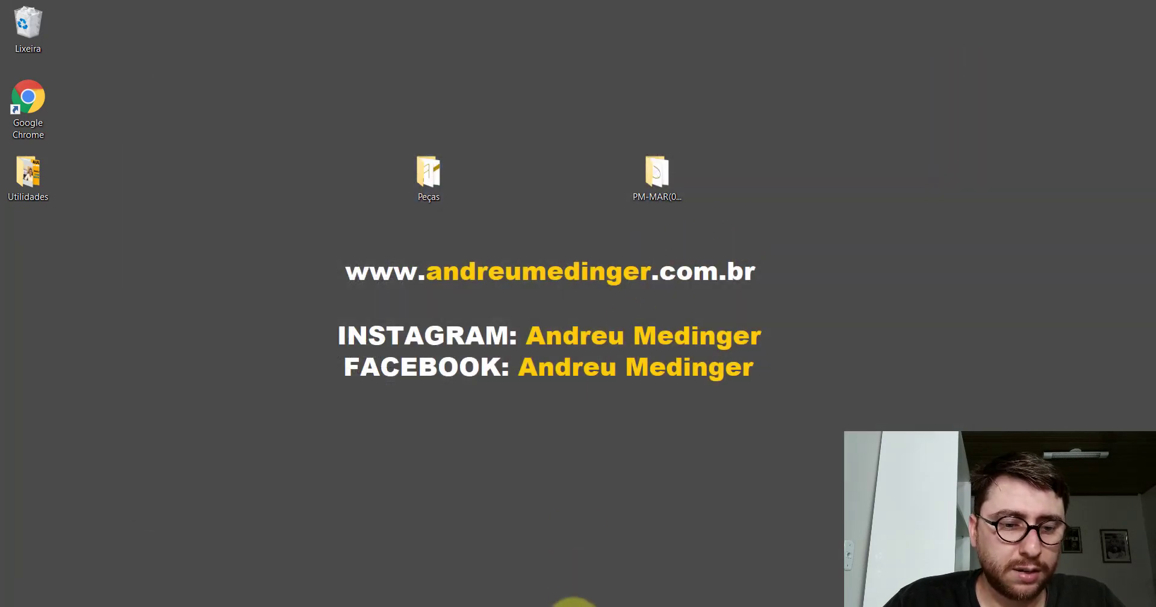
- Restore the tank-tower assembly and collapse all items in its feature tree
left_click(578, 603)
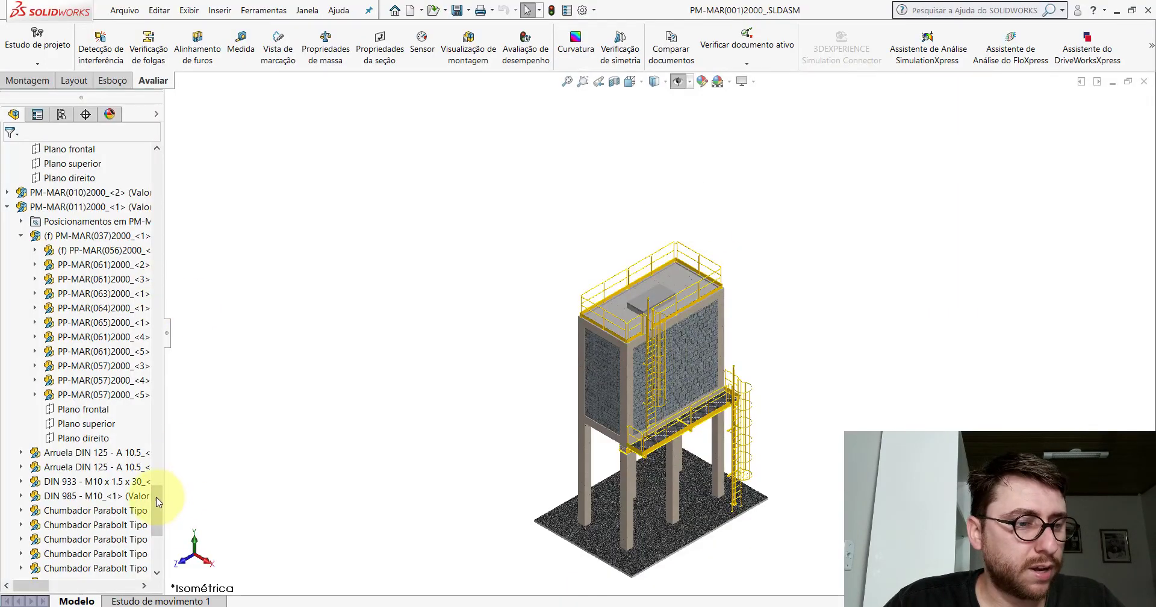
mouse_move(158, 502)
left_mouse_down()
mouse_move(181, 187)
mouse_move(150, 155)
left_mouse_up()
right_click(126, 149)
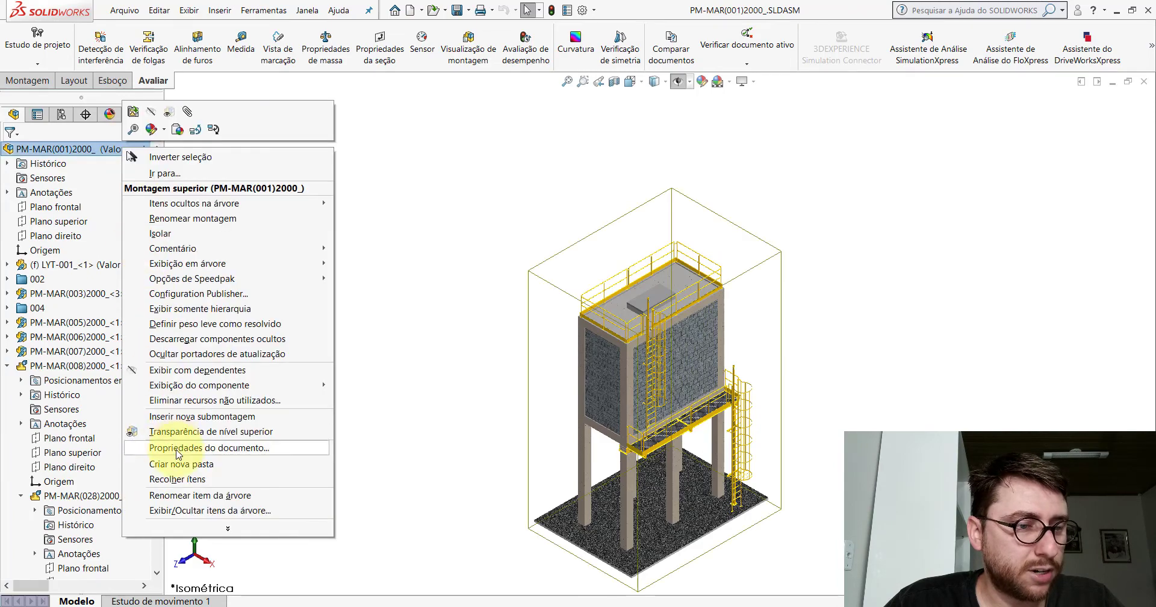
left_click(181, 480)
- Zoom in on the new square tube post and select its bracket plate to check placement
scroll(684, 335, "down", 3)
scroll(676, 309, "down", 3)
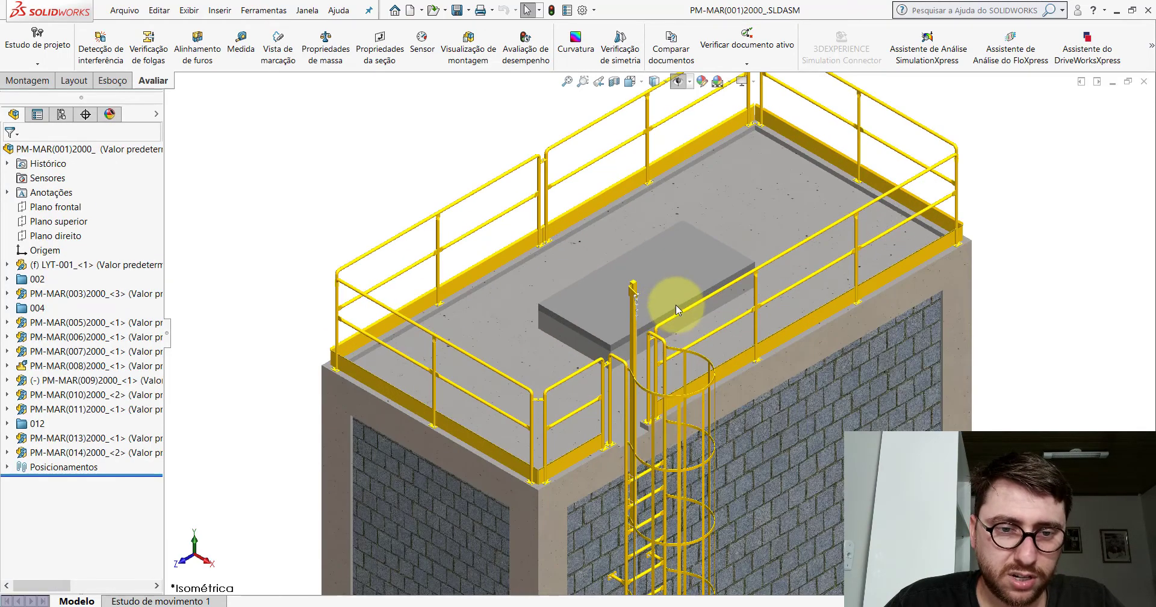
scroll(675, 309, "down", 3)
scroll(614, 291, "down", 3)
left_click(594, 259)
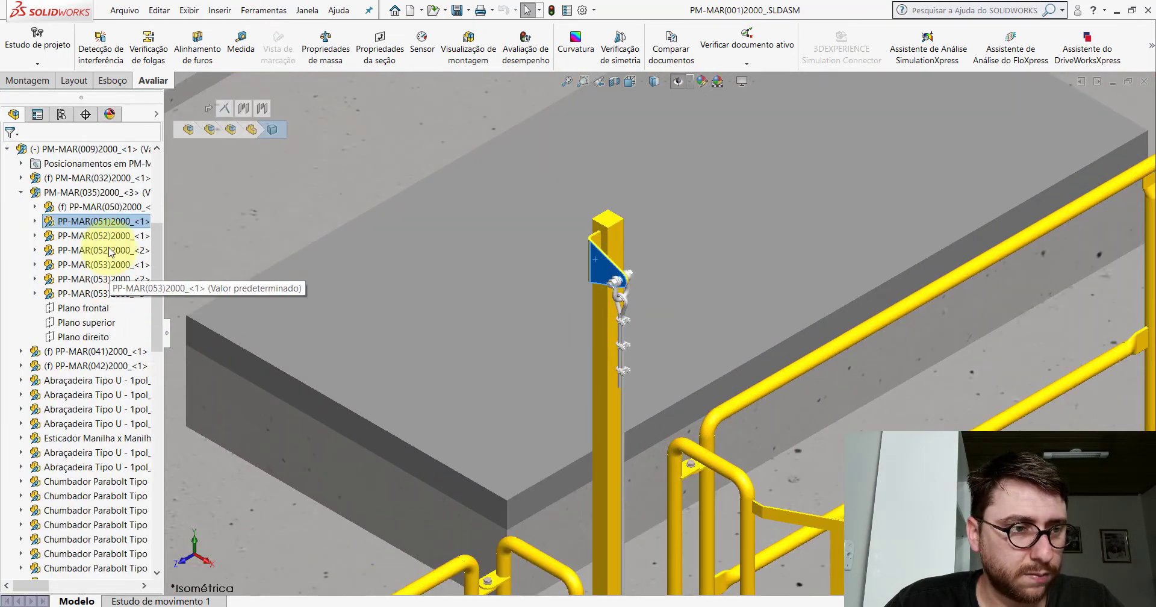
scroll(627, 260, "down", 2)
scroll(593, 264, "down", 5)
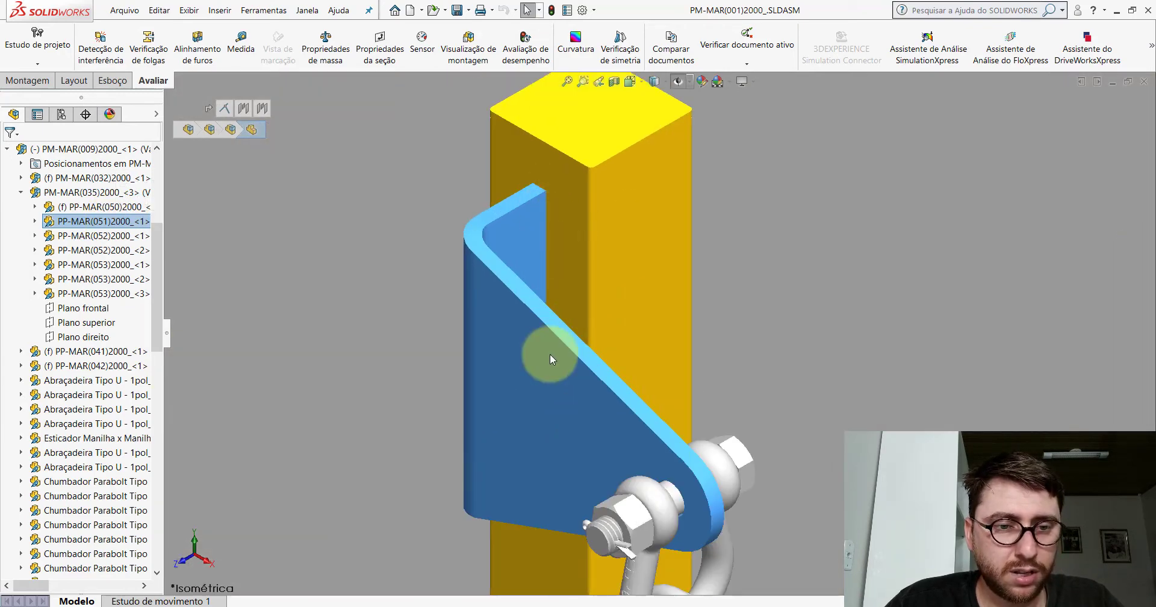
scroll(590, 292, "up", 2)
scroll(609, 305, "up", 4)
scroll(620, 322, "up", 4)
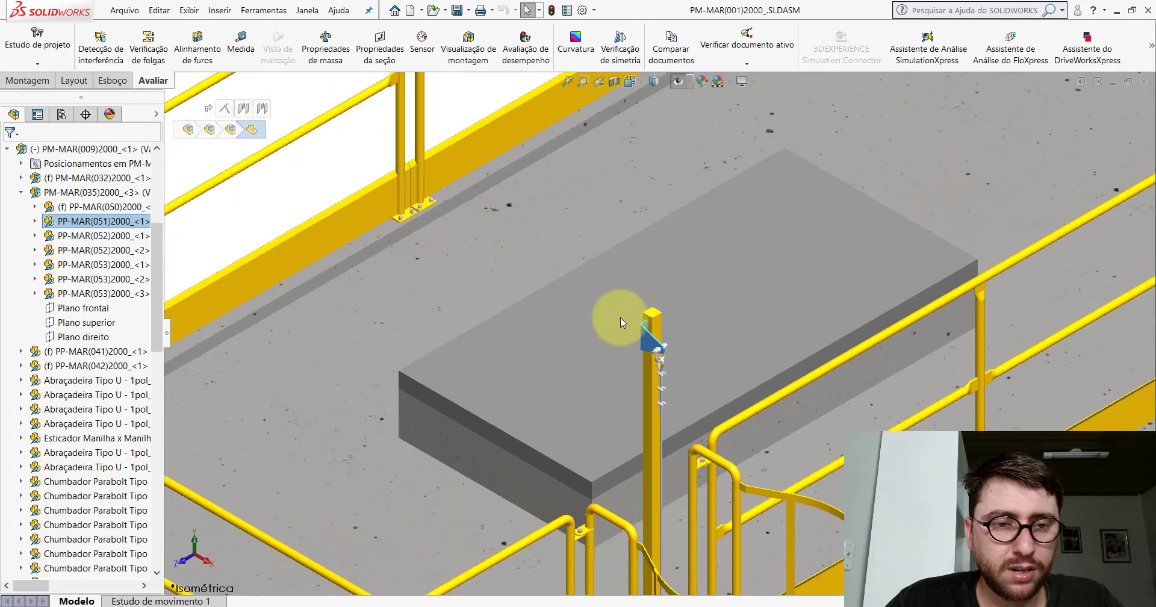
scroll(620, 322, "up", 4)
scroll(614, 315, "up", 3)
left_click(928, 187)
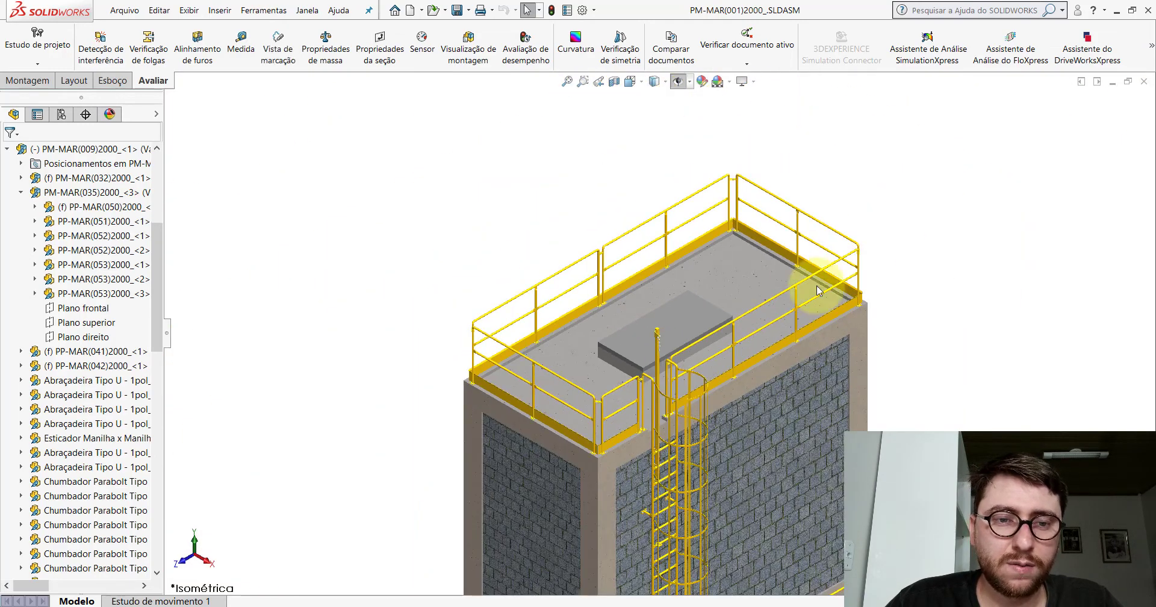
- Collapse the assembly tree again, zoom out over the tank tower, and minimize SOLIDWORKS
left_click_drag(159, 245, 180, 155)
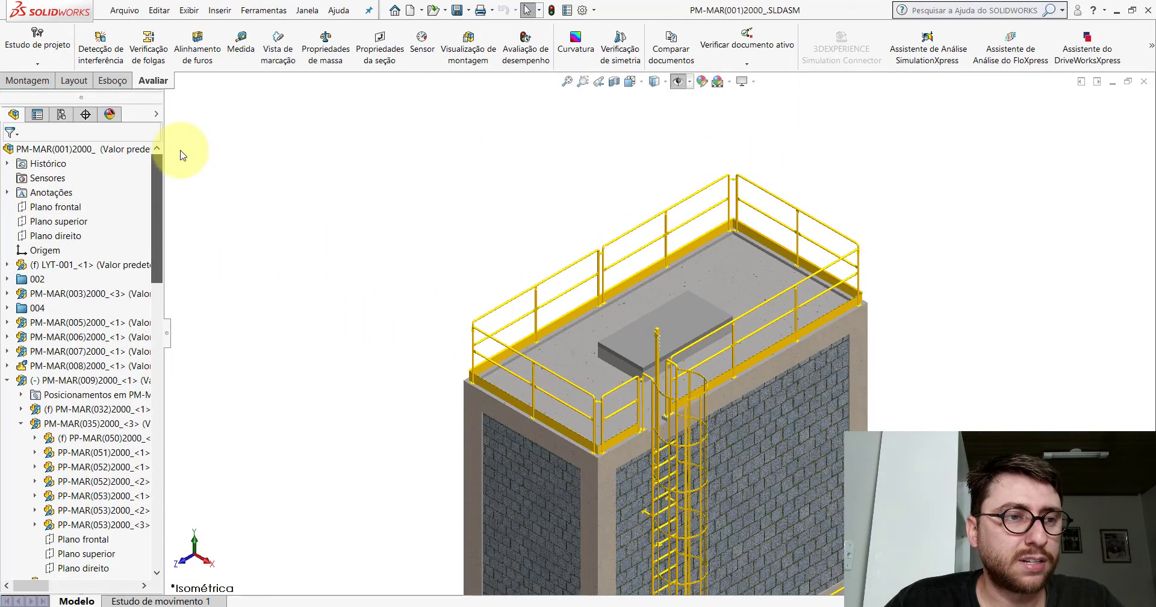
right_click(145, 149)
left_click(319, 477)
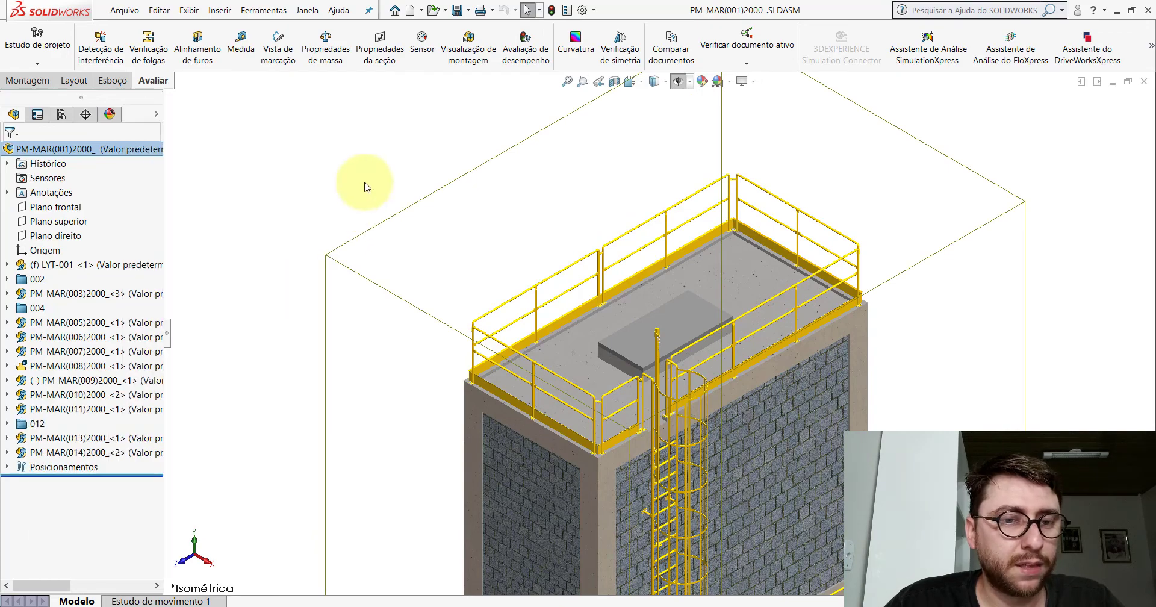
left_click(365, 187)
scroll(604, 284, "up", 3)
scroll(684, 426, "up", 2)
scroll(728, 243, "down", 3)
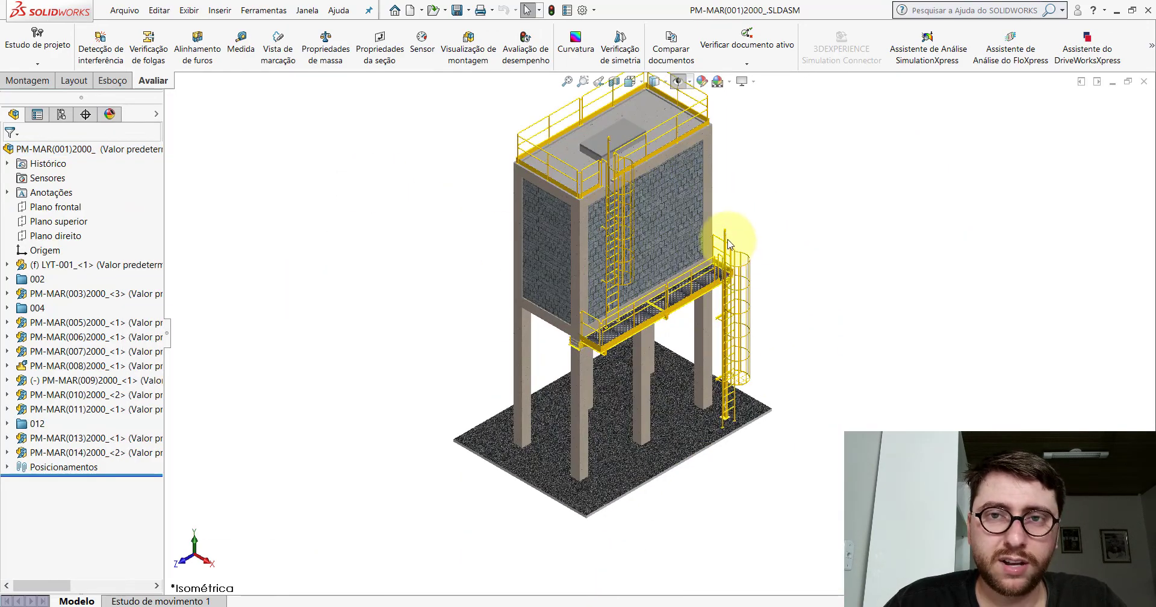
scroll(729, 244, "up", 2)
scroll(718, 263, "down", 3)
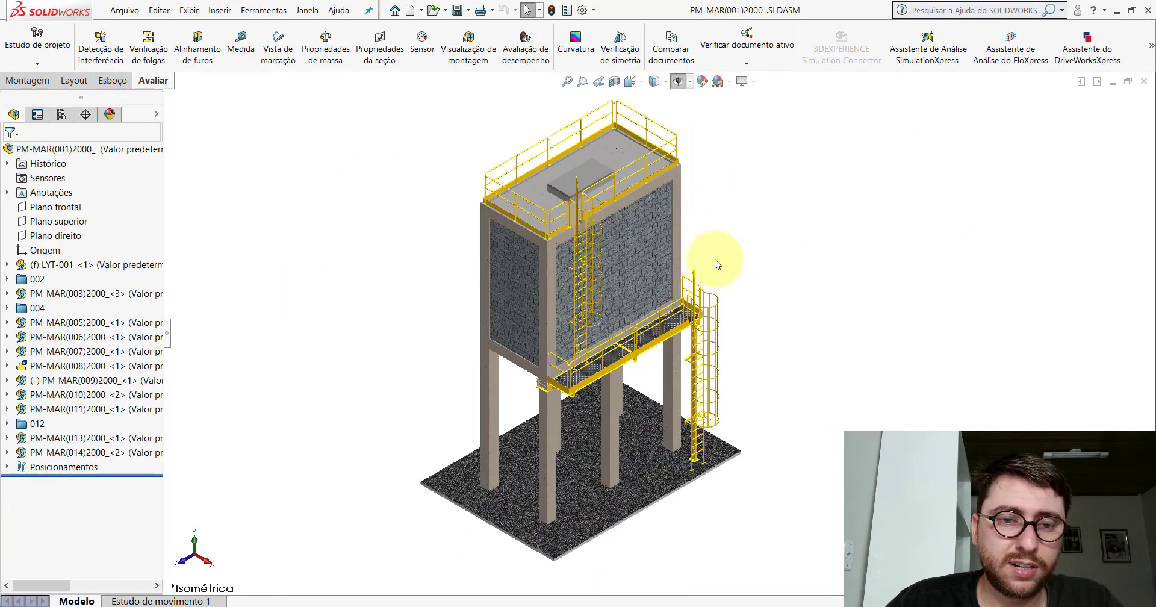
left_click(1117, 11)
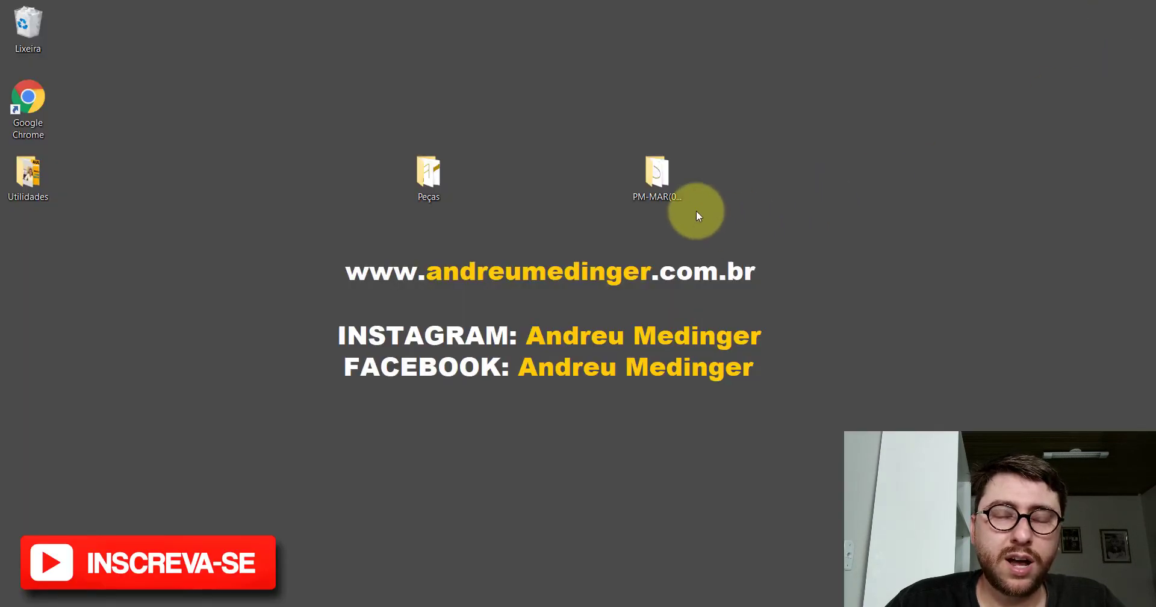